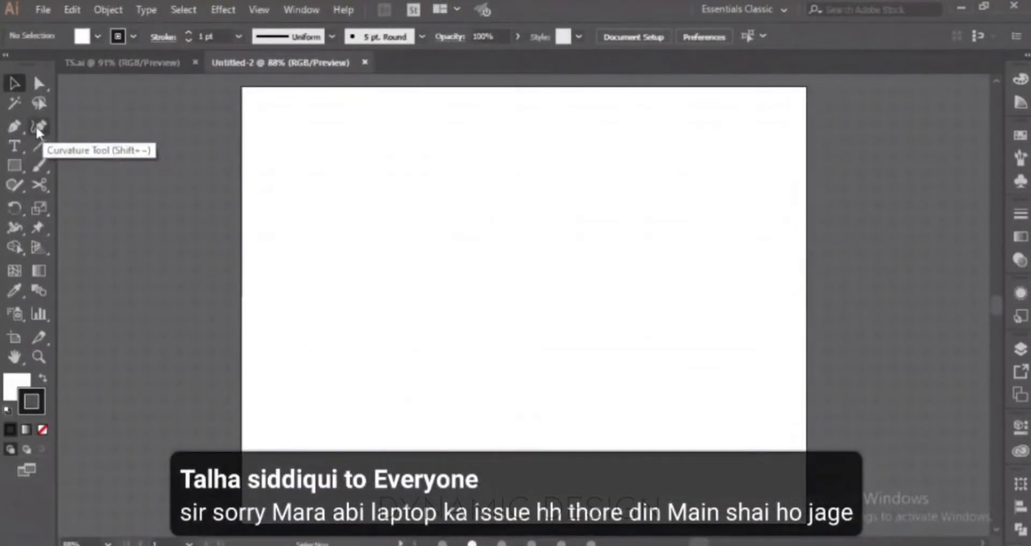
# Create an area text frame in the artboard's upper-left part and replace its placeholder text with "Hello".
pyautogui.click(14, 153)
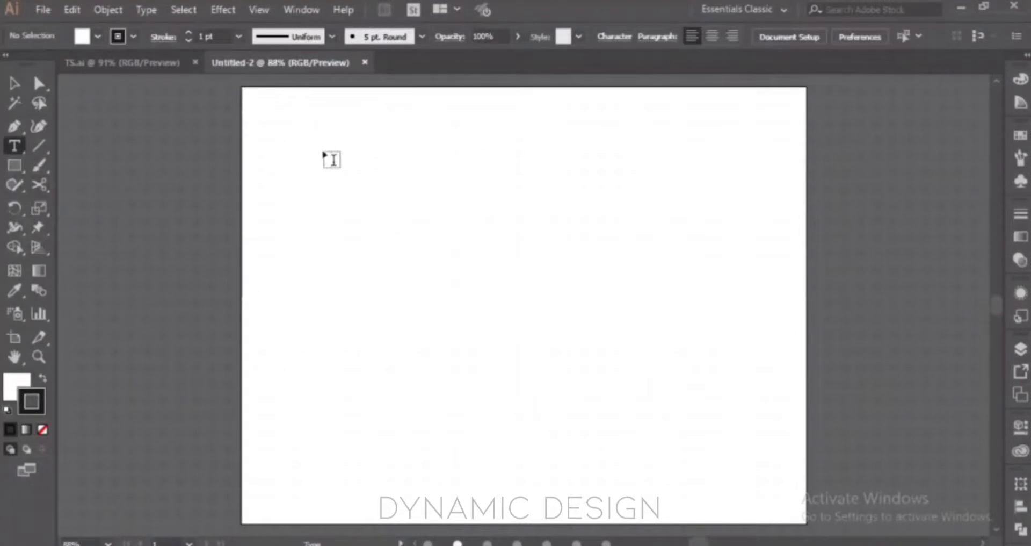
pyautogui.moveTo(322, 152); pyautogui.dragTo(513, 279)
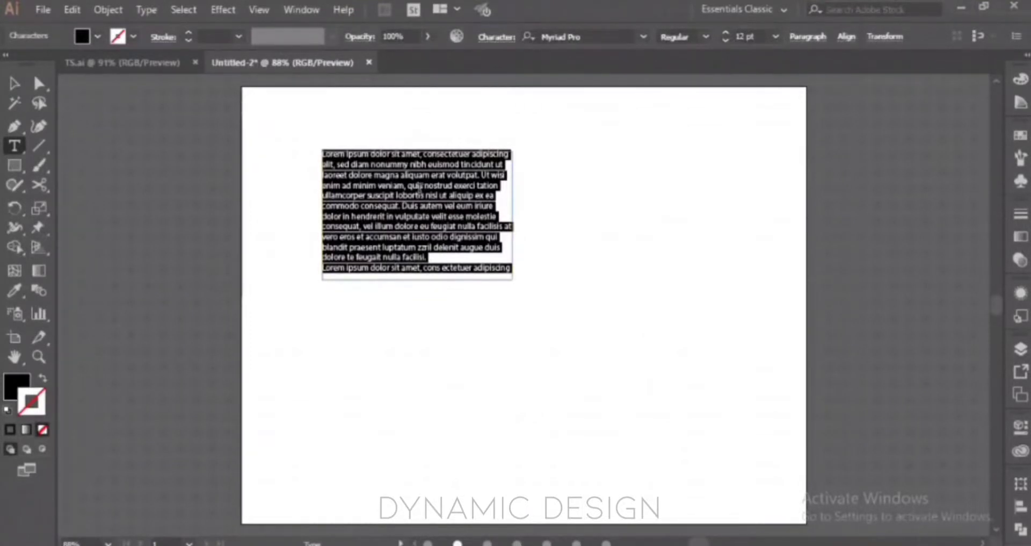
pyautogui.press('BackSpace')
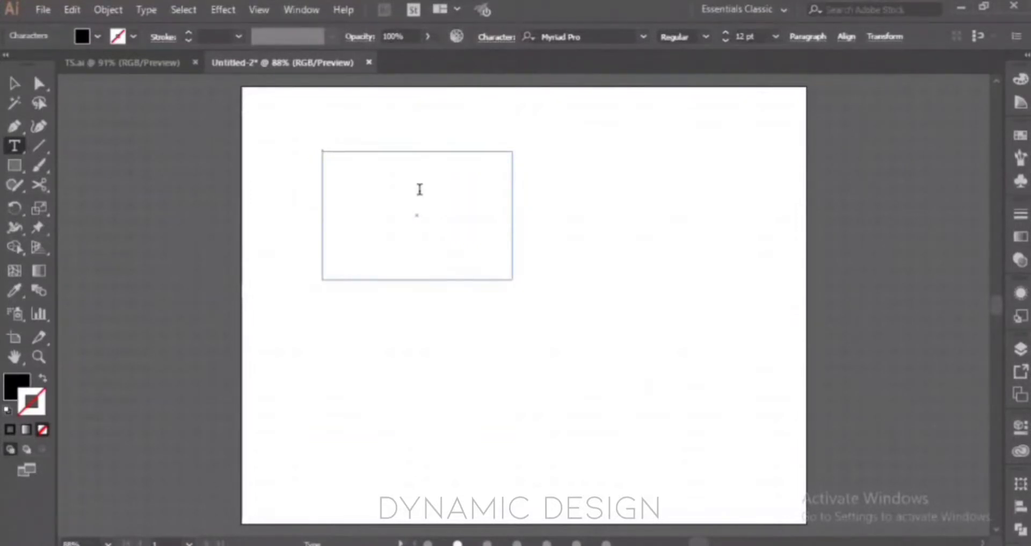
pyautogui.write('Hello')
pyautogui.press('Escape')
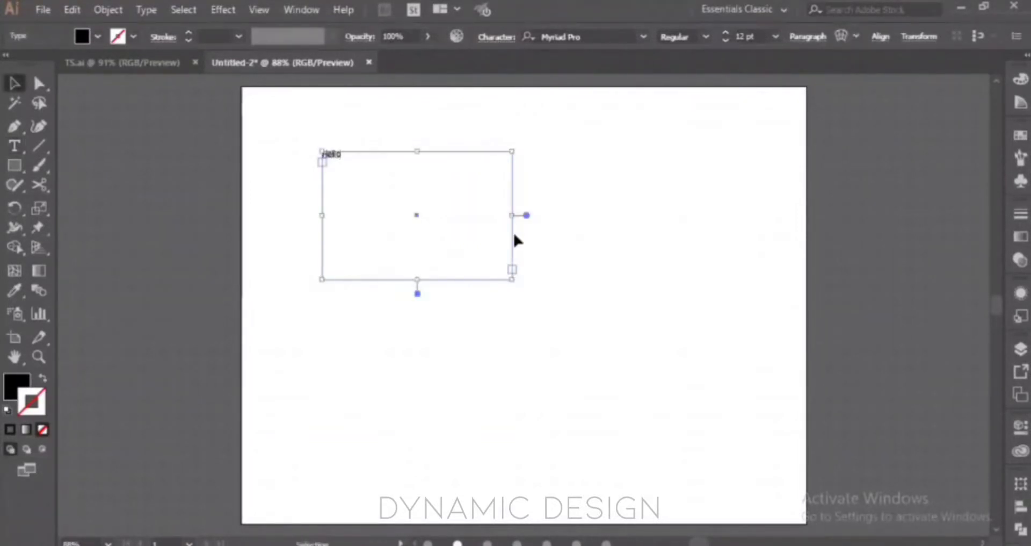
pyautogui.press('t')
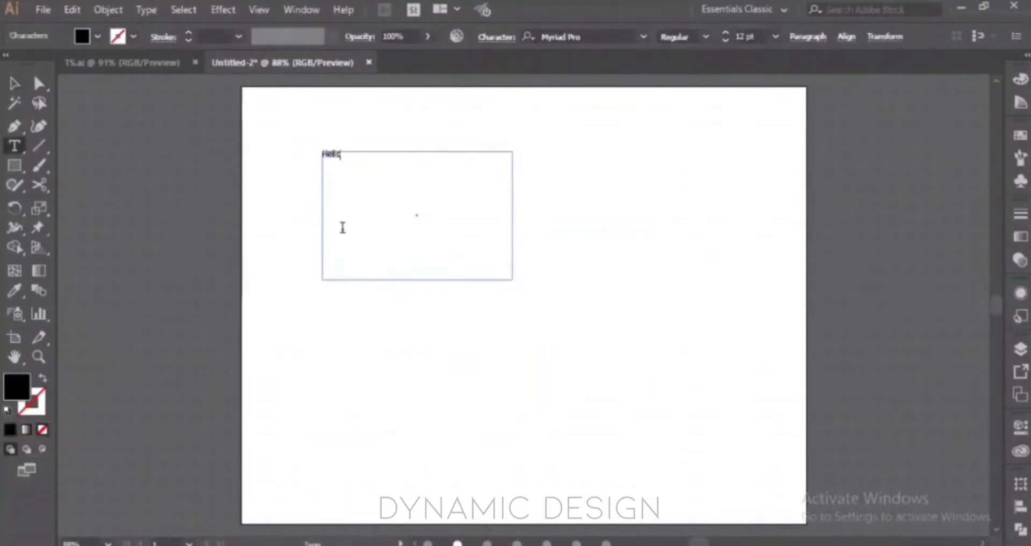
pyautogui.click(656, 223)
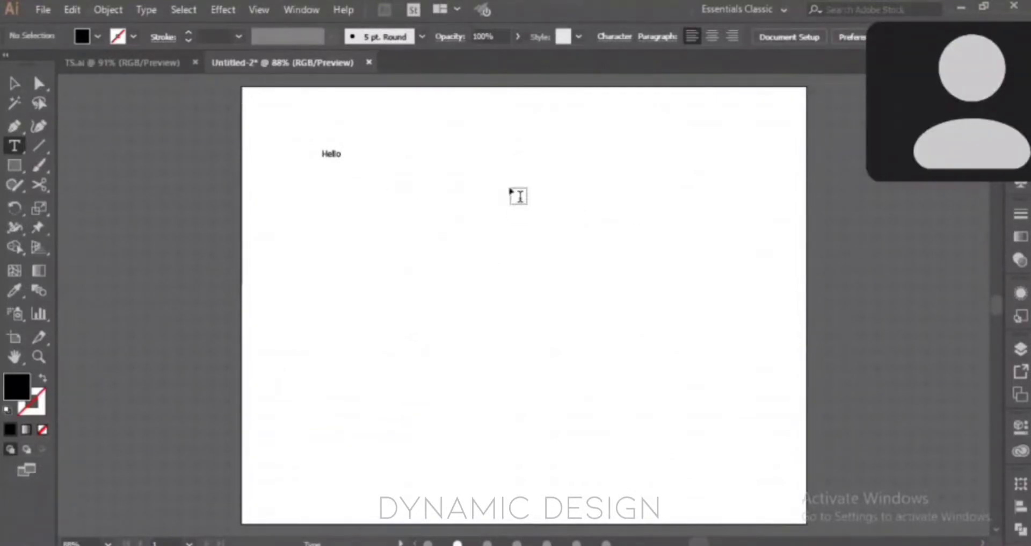
# Add three placeholder area text frames and one placeholder point text in the lower half of the artboard.
pyautogui.moveTo(584, 247); pyautogui.dragTo(728, 348)
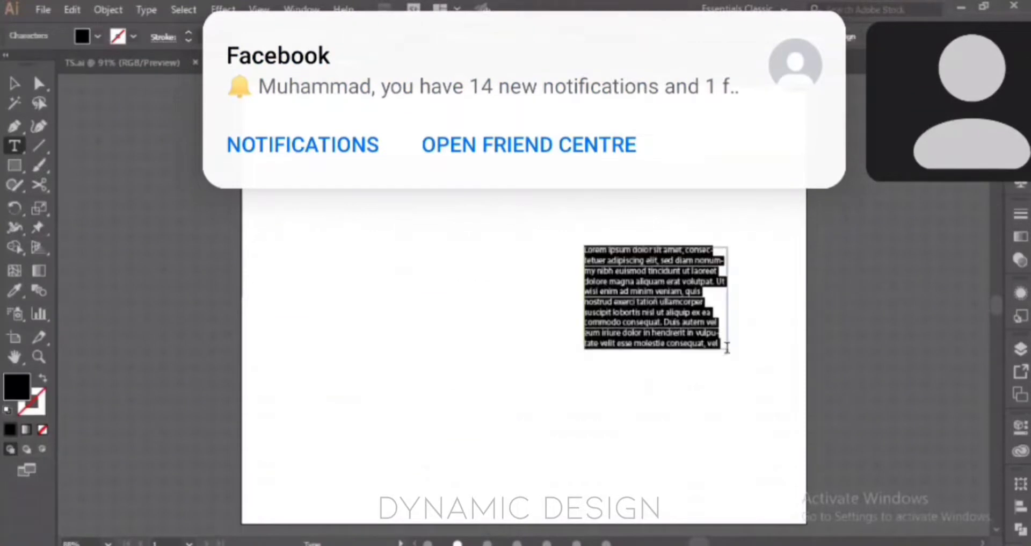
pyautogui.moveTo(396, 371); pyautogui.dragTo(590, 421)
pyautogui.keyDown('ctrl'); pyautogui.click(666, 409); pyautogui.keyUp('ctrl')
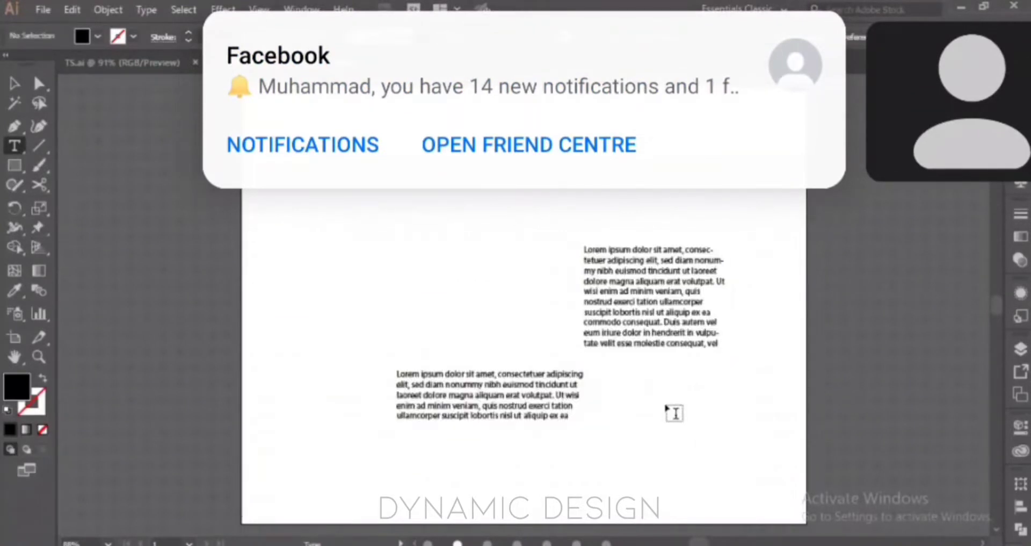
pyautogui.click(697, 411)
pyautogui.moveTo(654, 387); pyautogui.dragTo(768, 480)
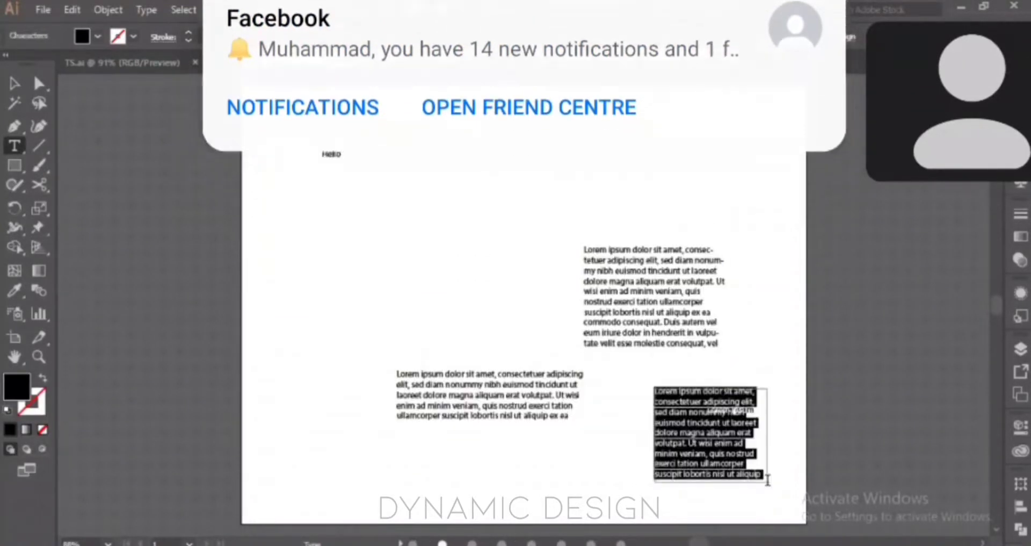
# Undo the added placeholder text objects so only the Hello frame remains.
pyautogui.hotkey('ctrl', 'z')
pyautogui.hotkey('ctrl', 'z')
pyautogui.hotkey('ctrl', 'z')
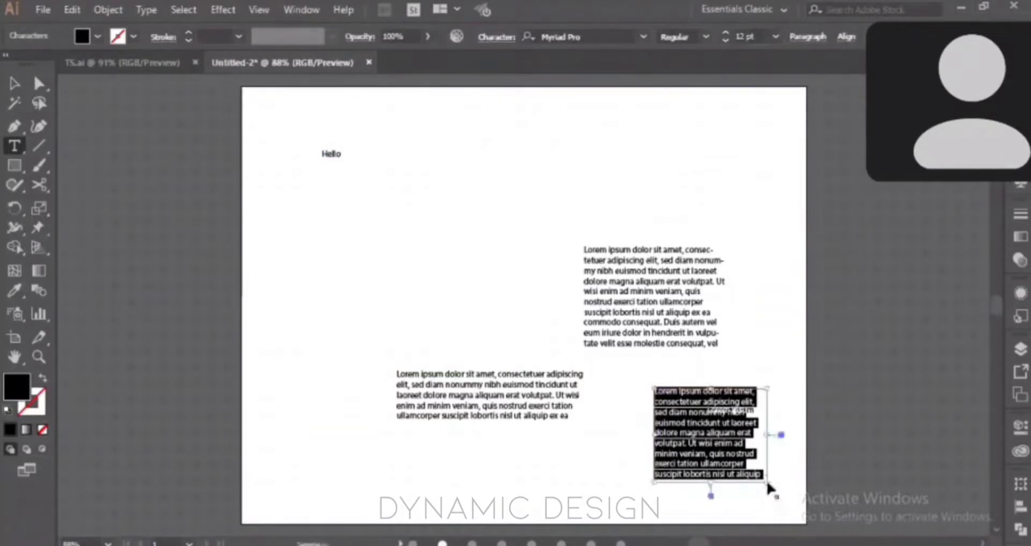
pyautogui.hotkey('ctrl', 'z')
pyautogui.hotkey('ctrl', 'z')
pyautogui.hotkey('ctrl', 'z')
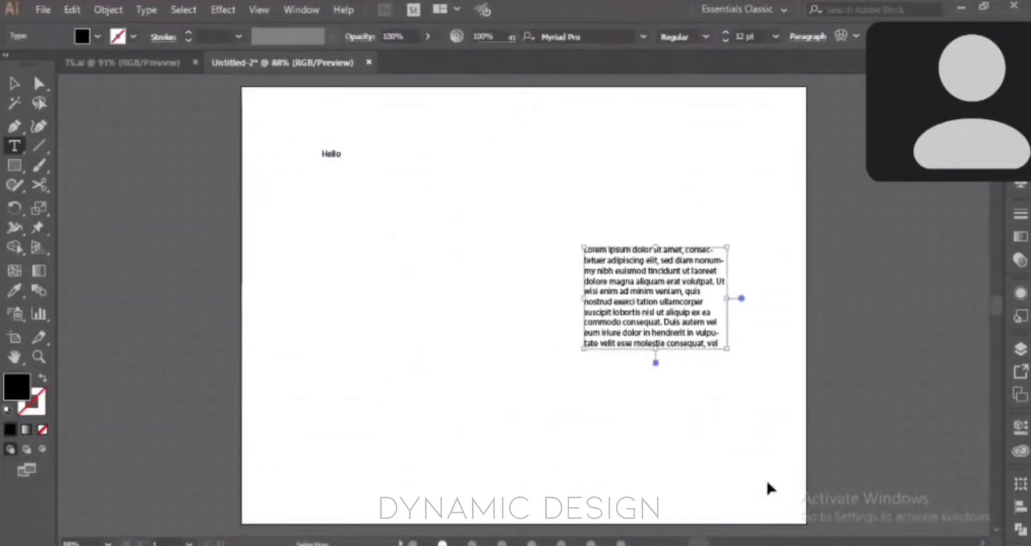
# Select the word in the remaining text frame, retype it as "Hello" and finish editing the text.
pyautogui.click(337, 154)
pyautogui.moveTo(350, 157); pyautogui.dragTo(306, 155)
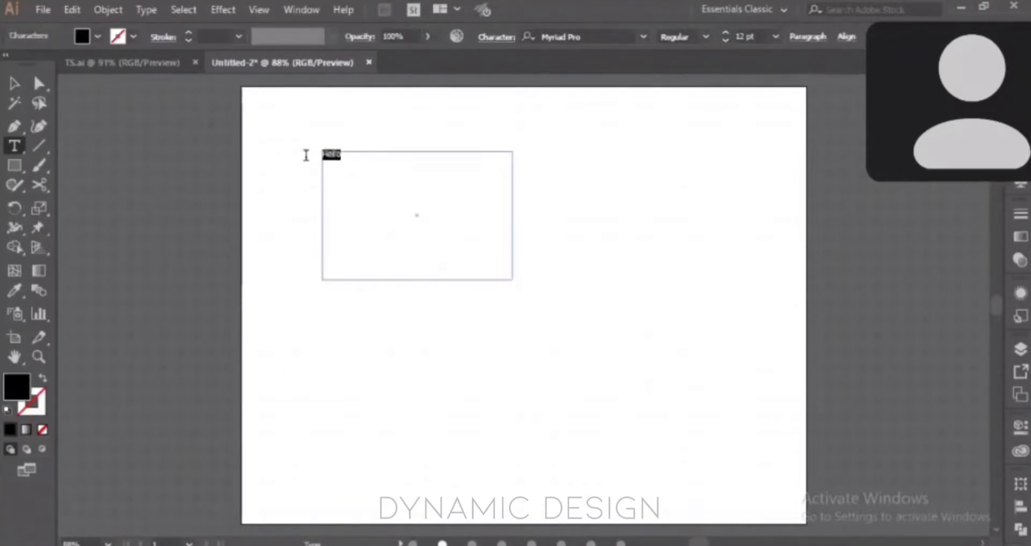
pyautogui.write('Hello')
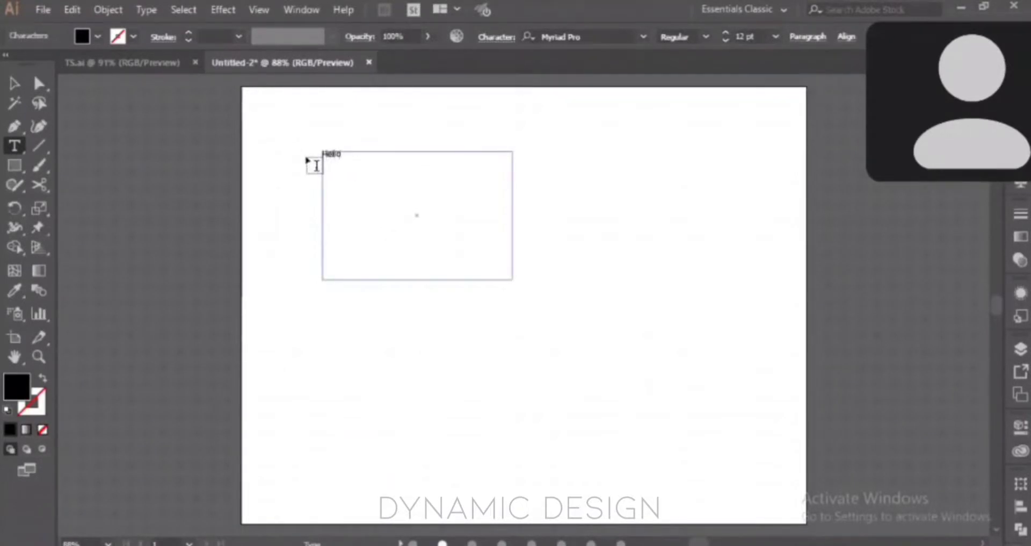
pyautogui.press('Escape')
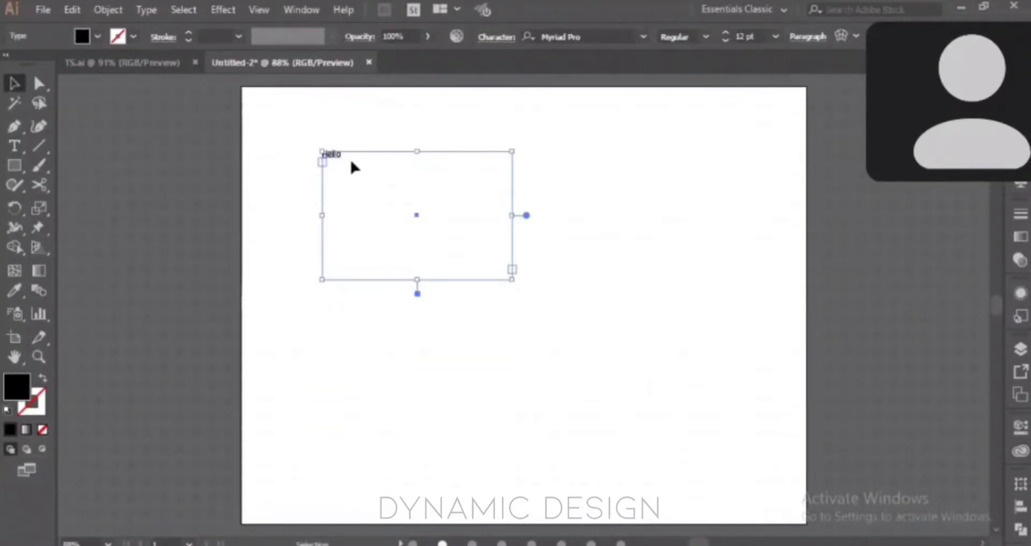
# Convert the Hello frame to point type, scale it up to about 145 pt and undo both changes.
pyautogui.doubleClick(527, 216)
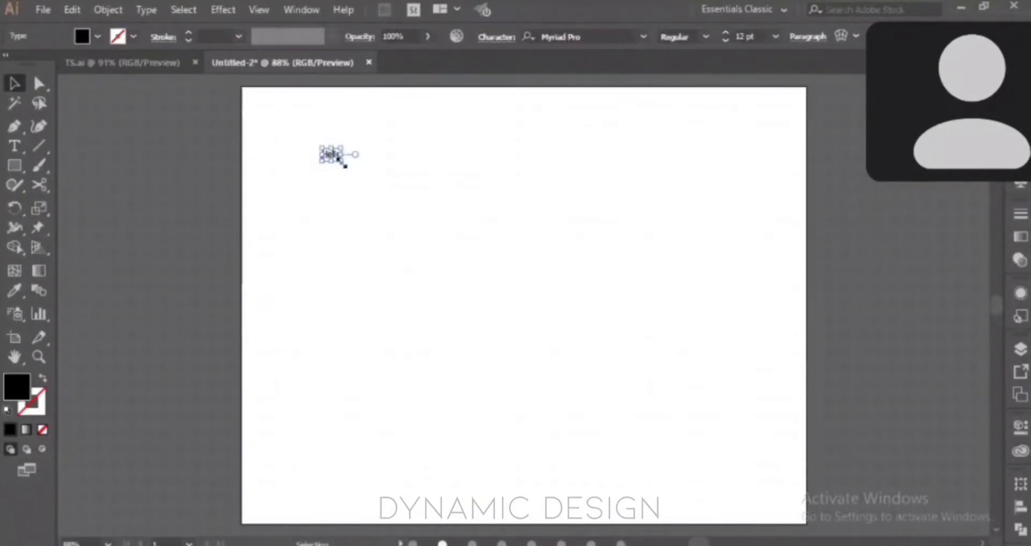
pyautogui.moveTo(338, 160); pyautogui.dragTo(546, 389)
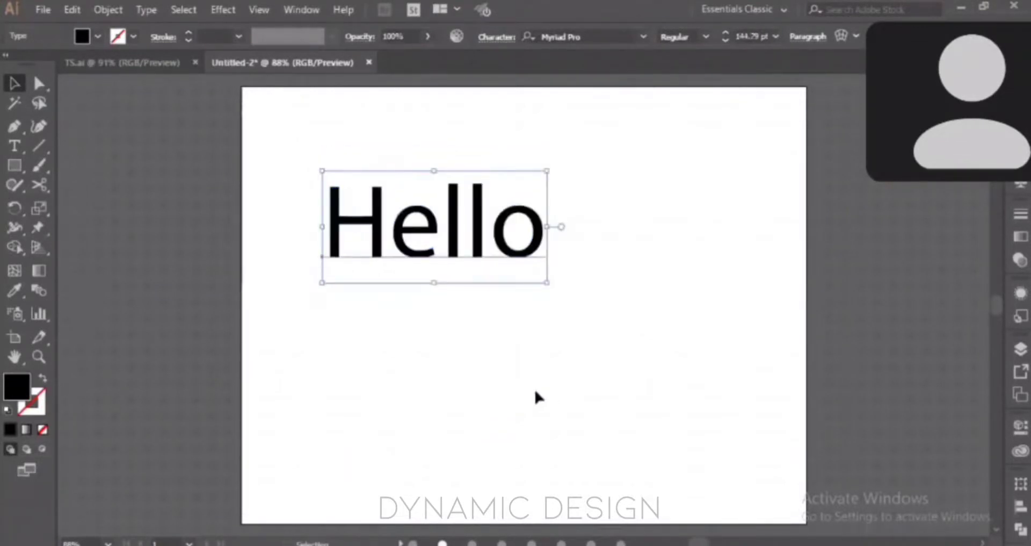
pyautogui.press('a')
pyautogui.hotkey('ctrl', 'z')
pyautogui.press('v')
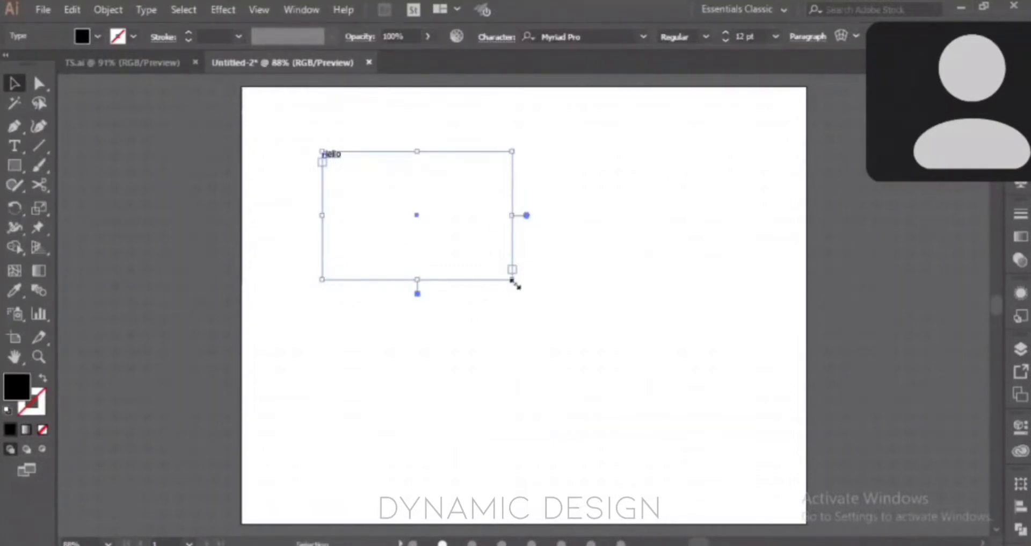
# Enlarge the Hello area text frame toward the artboard's lower-right corner and undo the resize.
pyautogui.moveTo(515, 285); pyautogui.dragTo(763, 490)
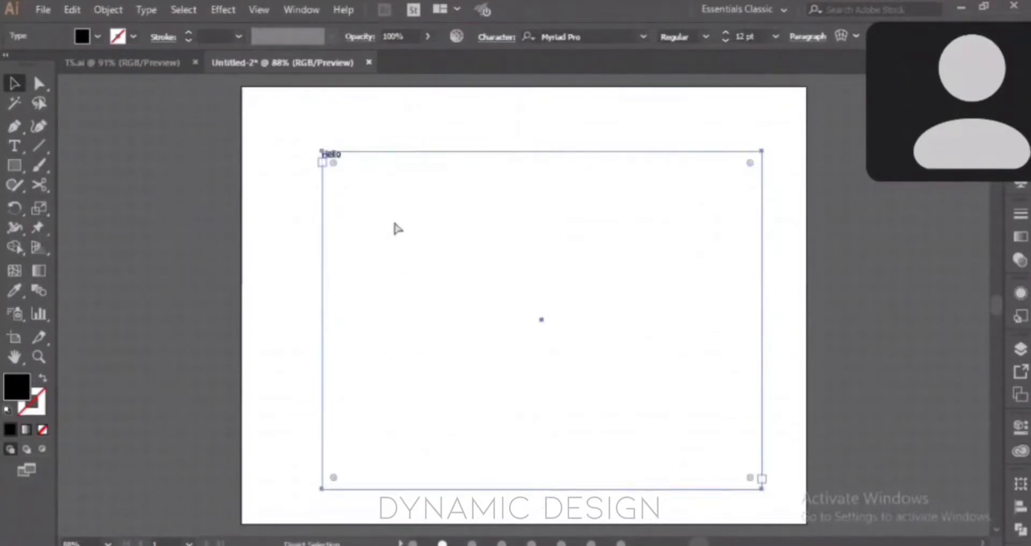
pyautogui.hotkey('ctrl', 'z')
pyautogui.hotkey('ctrl', 'z')
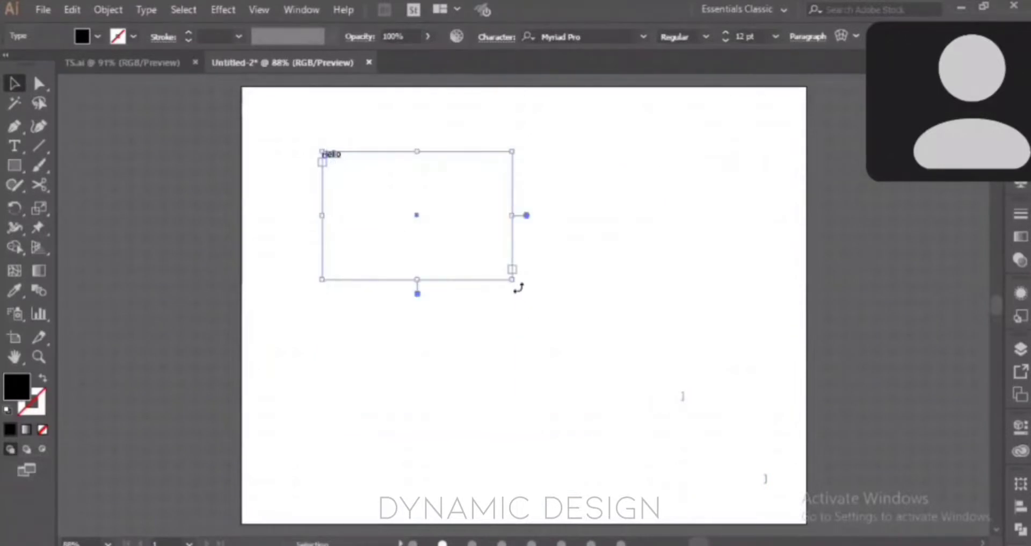
# Shrink the area text frame to fit closely around Hello and continue its text with "how are you what".
pyautogui.moveTo(515, 281); pyautogui.dragTo(356, 170)
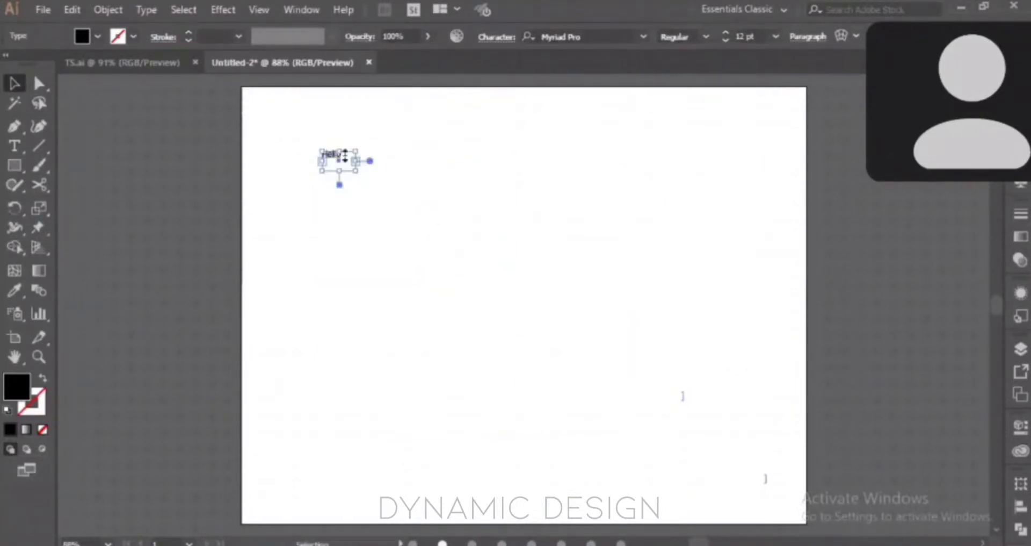
pyautogui.press('t')
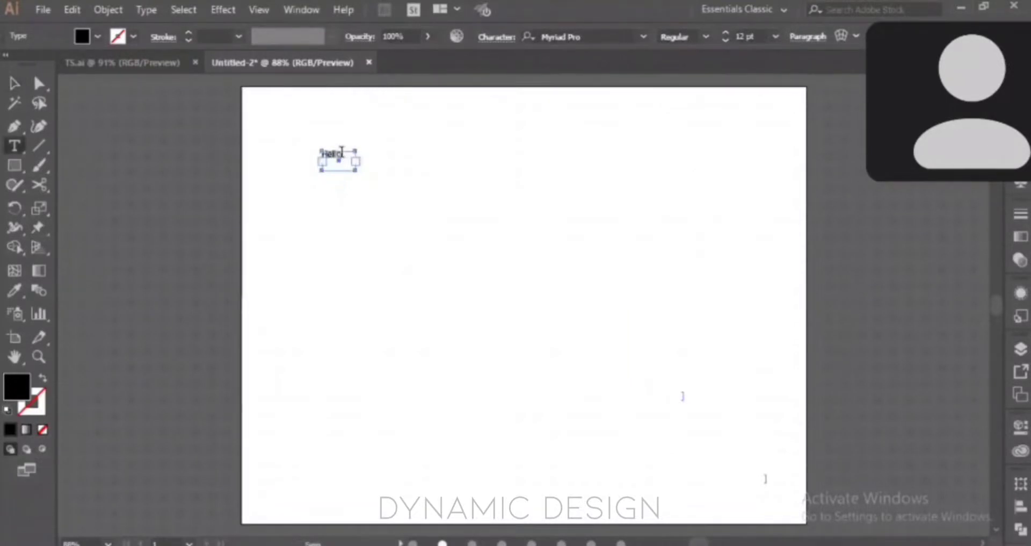
pyautogui.click(343, 157)
pyautogui.hotkey('ctrl', 'z')
pyautogui.click(340, 156)
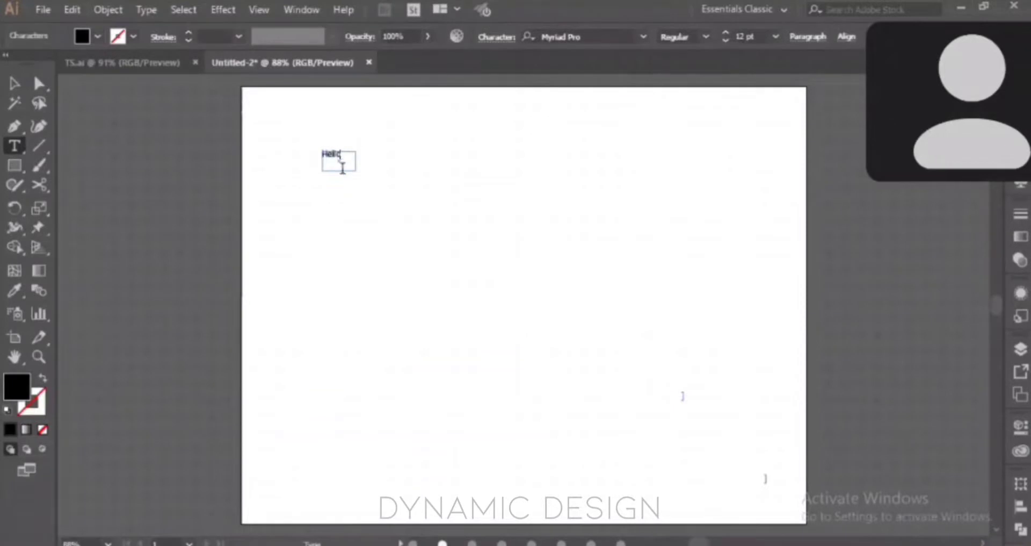
pyautogui.write('how are')
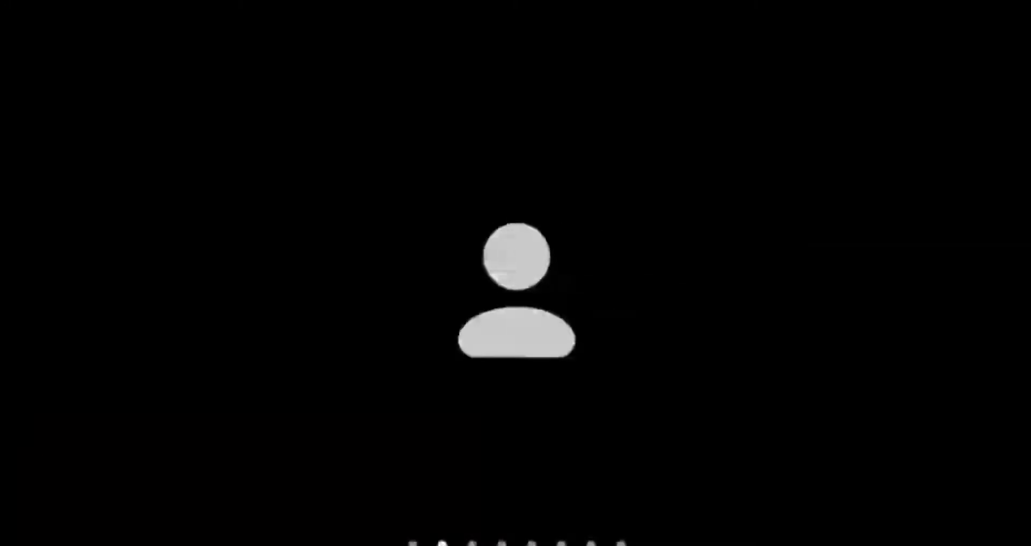
pyautogui.hscroll(5, 515, 273)
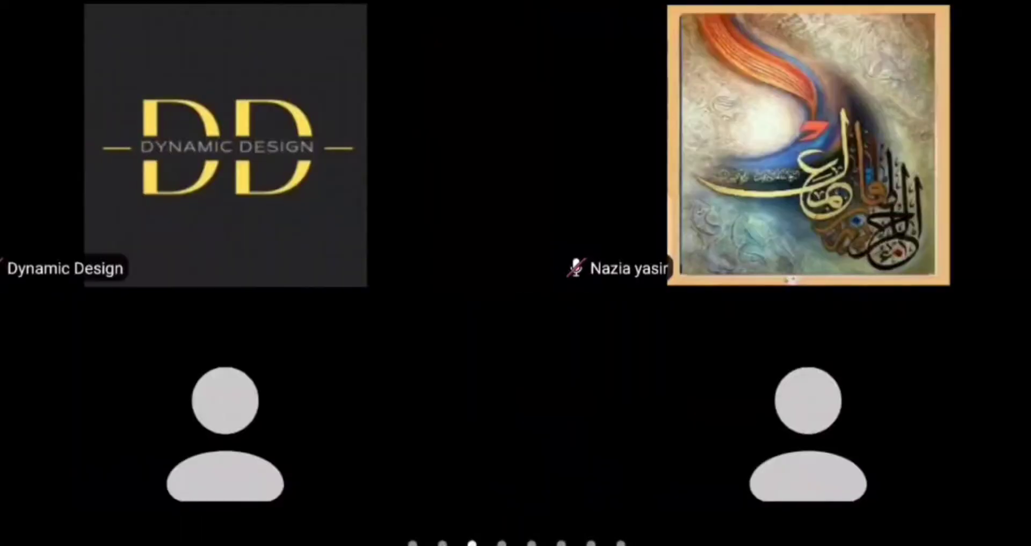
pyautogui.hscroll(-5, 515, 273)
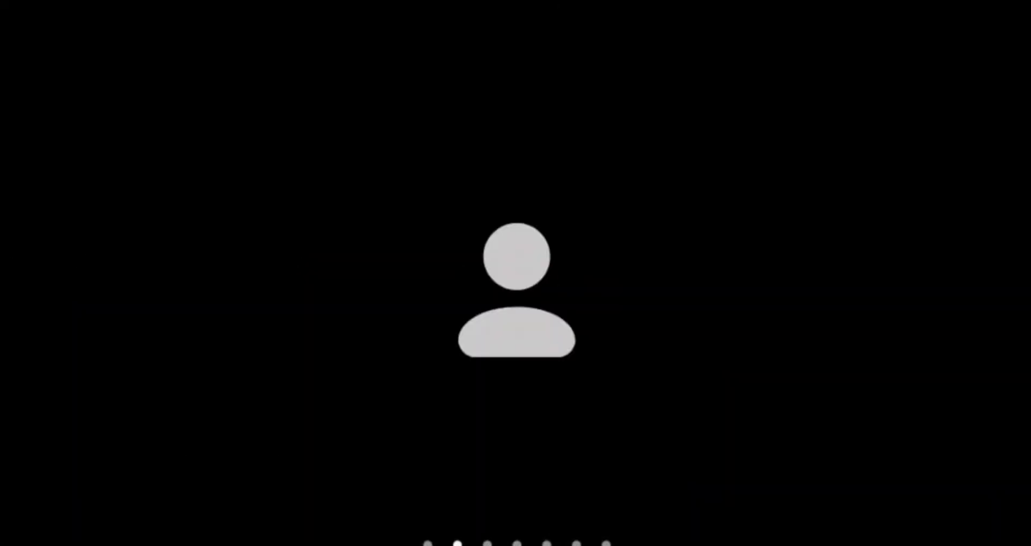
pyautogui.click(516, 273)
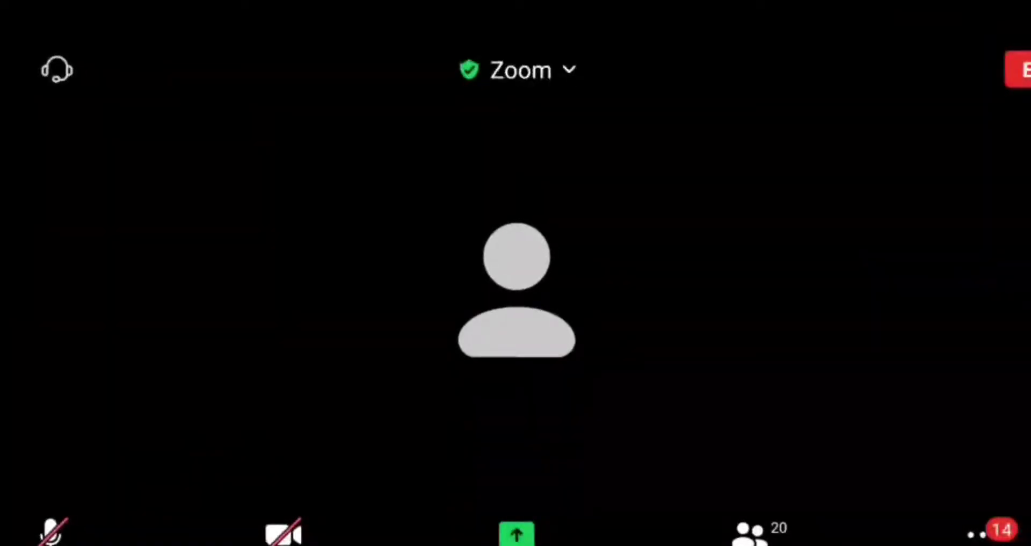
pyautogui.click(51, 532)
pyautogui.click(51, 531)
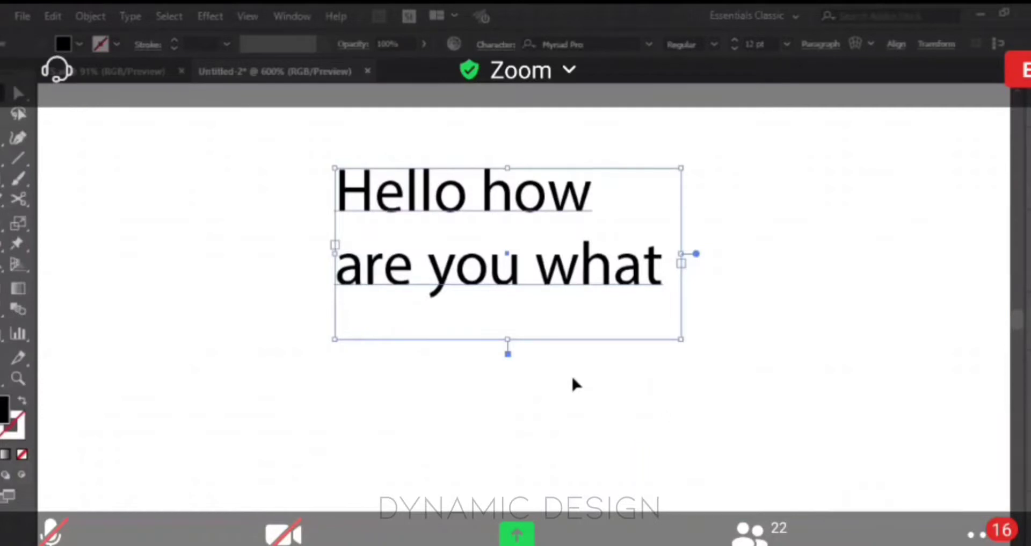
# Try to convert the overset text frame to point type and decline losing the overset text.
pyautogui.press('a')
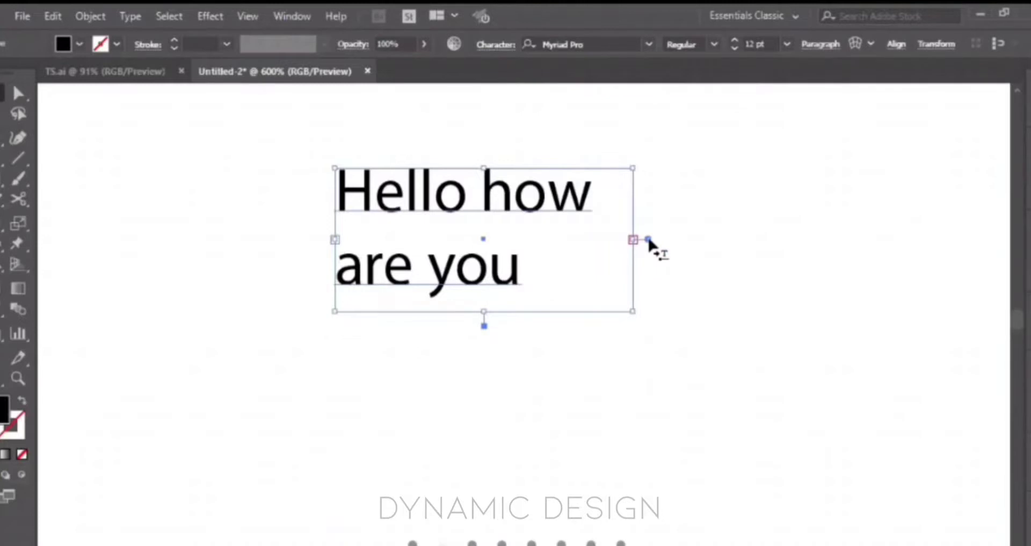
pyautogui.doubleClick(648, 240)
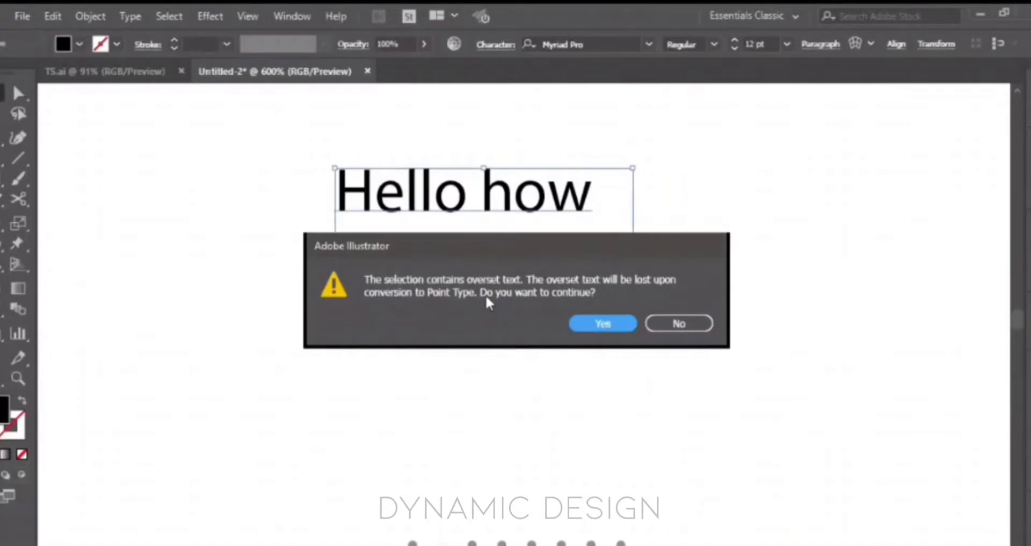
pyautogui.click(676, 325)
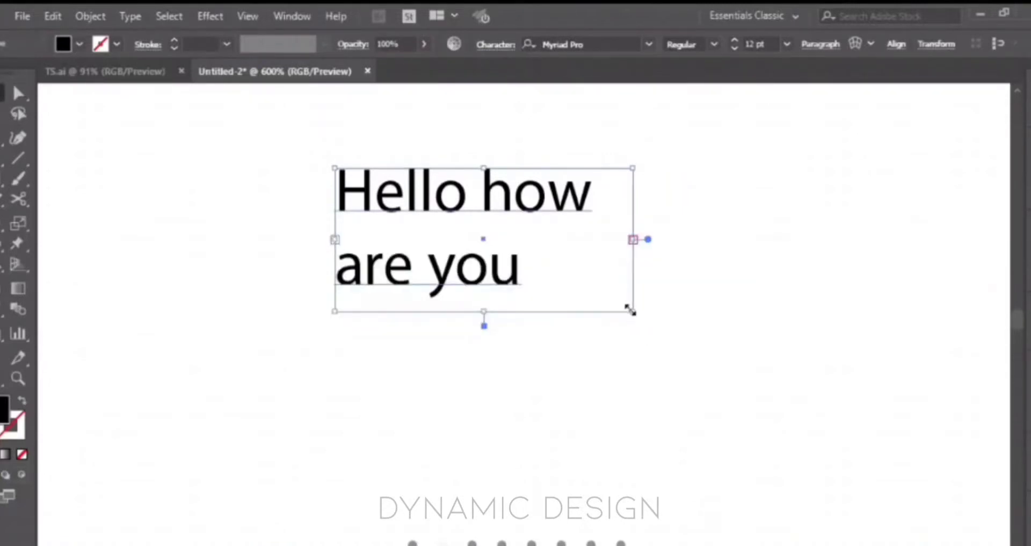
# Enlarge the area text frame until all its overset text fits and convert it to point type.
pyautogui.moveTo(631, 310); pyautogui.dragTo(713, 339)
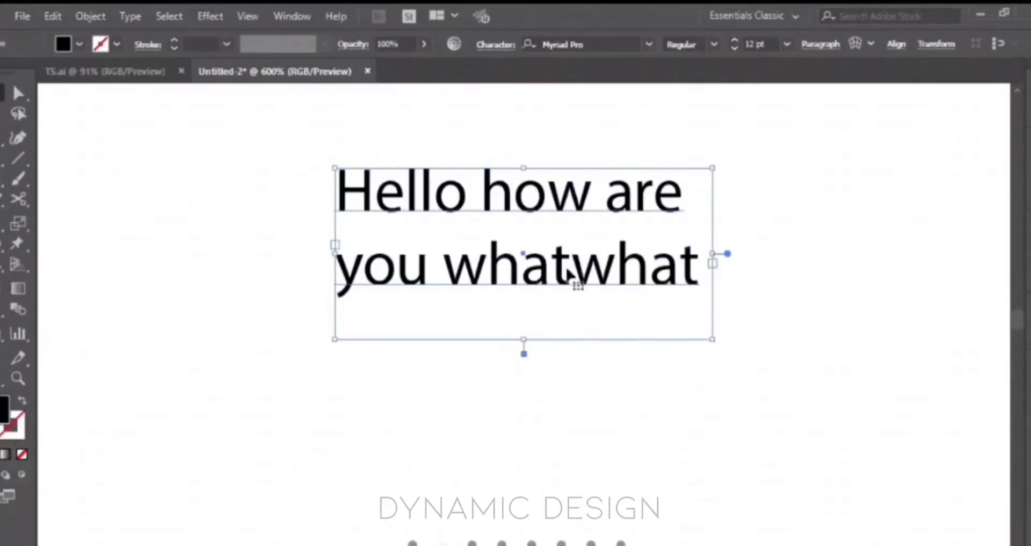
pyautogui.doubleClick(728, 255)
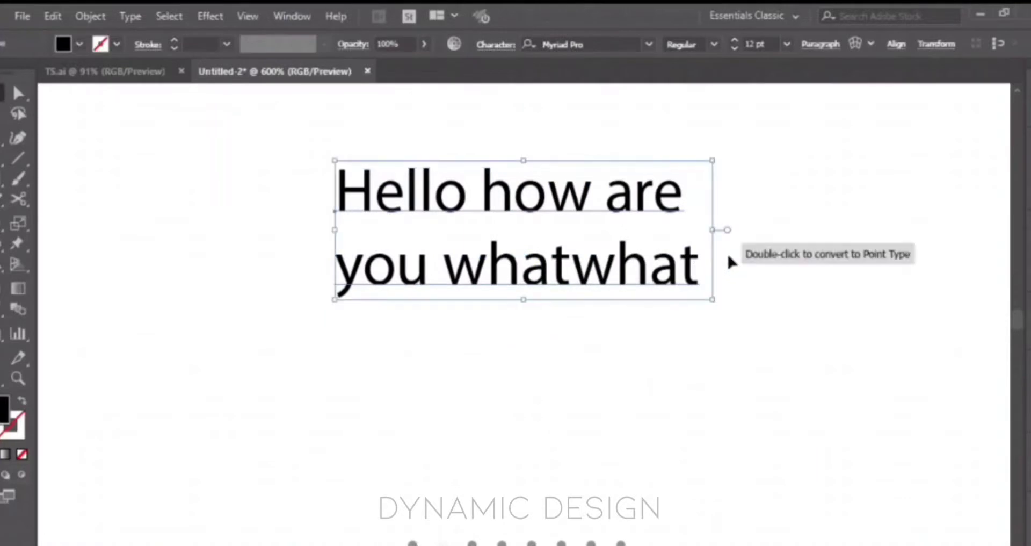
# Convert the text back to area type, enlarge its frame down and to the right, and reconvert it to point type.
pyautogui.doubleClick(728, 230)
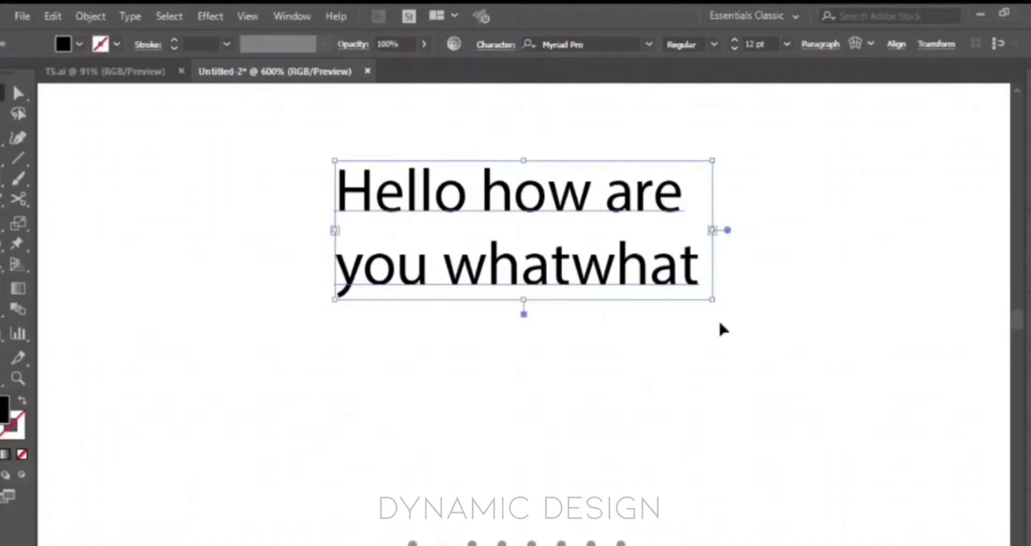
pyautogui.moveTo(716, 306); pyautogui.dragTo(871, 455)
pyautogui.doubleClick(887, 261)
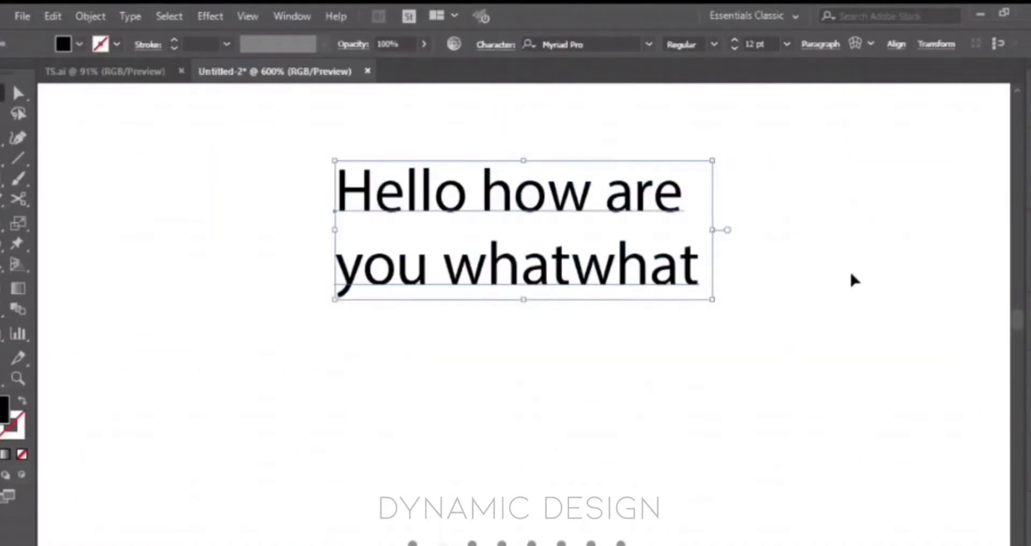
# Scale the point type up to about 18.74 pt and move it toward the left of the artboard.
pyautogui.moveTo(711, 294); pyautogui.dragTo(927, 463)
pyautogui.moveTo(737, 337); pyautogui.dragTo(533, 330)
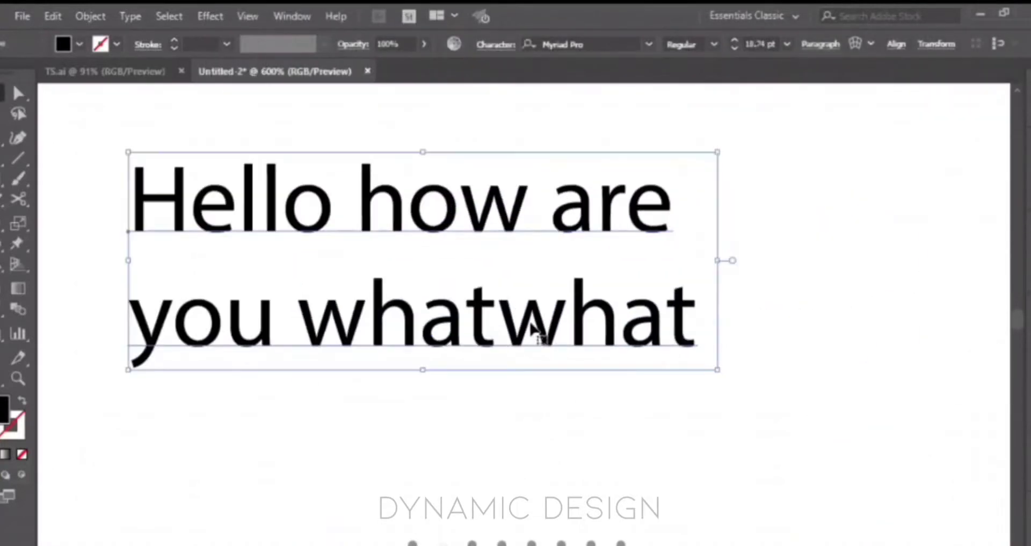
# Undo the recent text edits back to the large HELLO point type and move it up and to the left.
pyautogui.hotkey('ctrl', 'z')
pyautogui.hotkey('ctrl', 'z')
pyautogui.hotkey('ctrl', 'z')
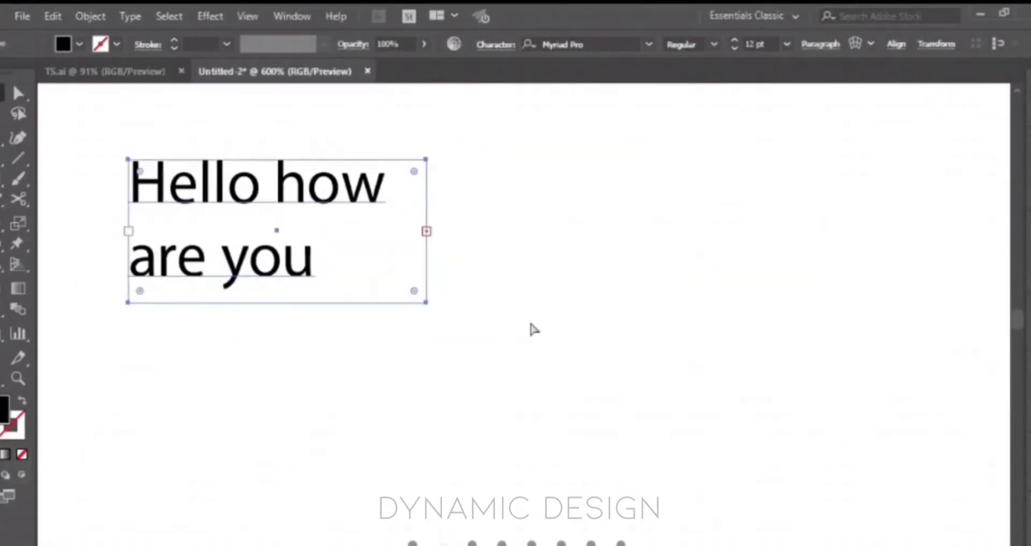
pyautogui.hotkey('ctrl', 'z')
pyautogui.hotkey('ctrl', 'z')
pyautogui.hotkey('ctrl', 'z')
pyautogui.hotkey('ctrl', 'z')
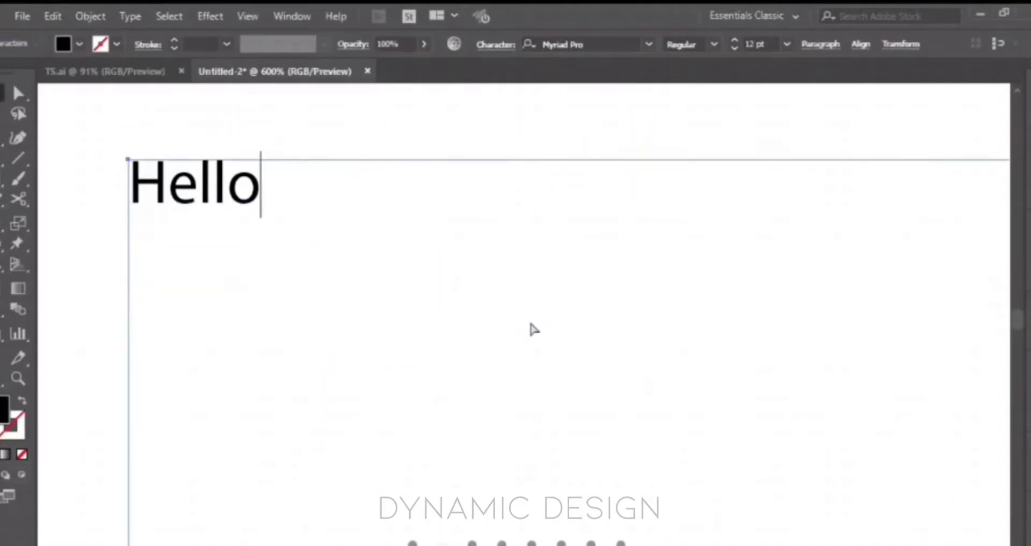
pyautogui.hotkey('ctrl', 'z')
pyautogui.scroll(-4, 479, 390)
pyautogui.hotkey('ctrl', 'z')
pyautogui.moveTo(529, 413); pyautogui.dragTo(373, 290)
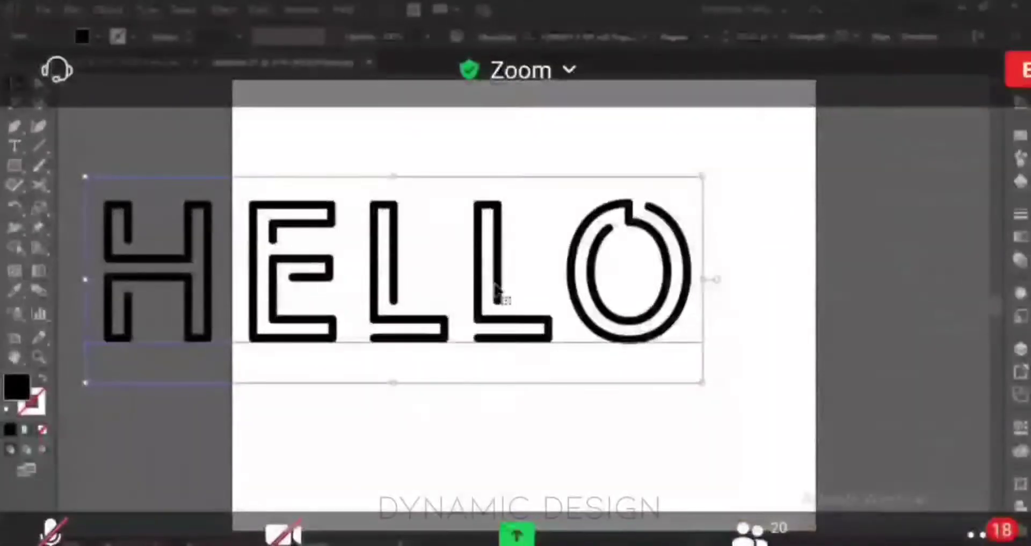
# Switch the HELLO text's font to Myriad Pro and return it to LIBRARY 3 AM soft Regular.
pyautogui.click(644, 36)
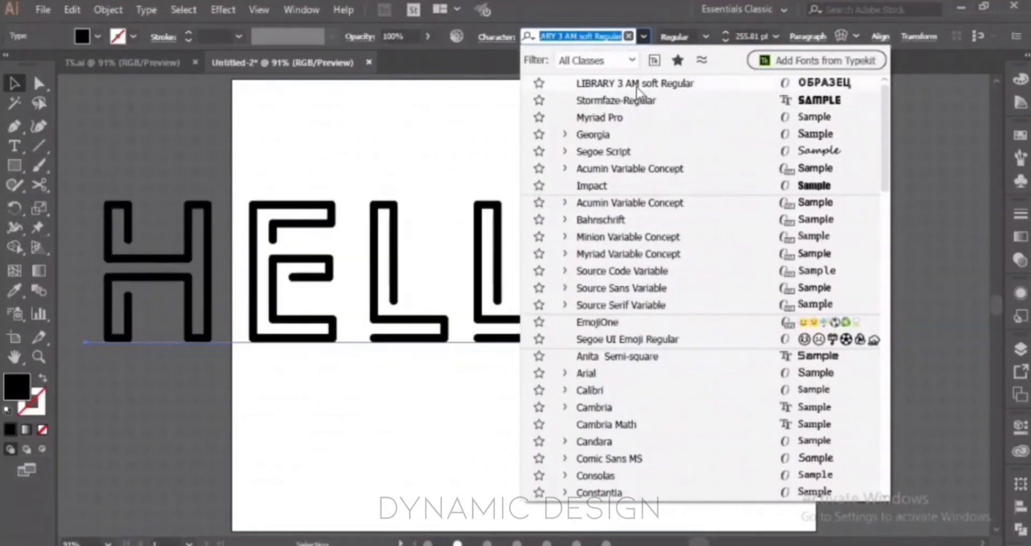
pyautogui.click(637, 86)
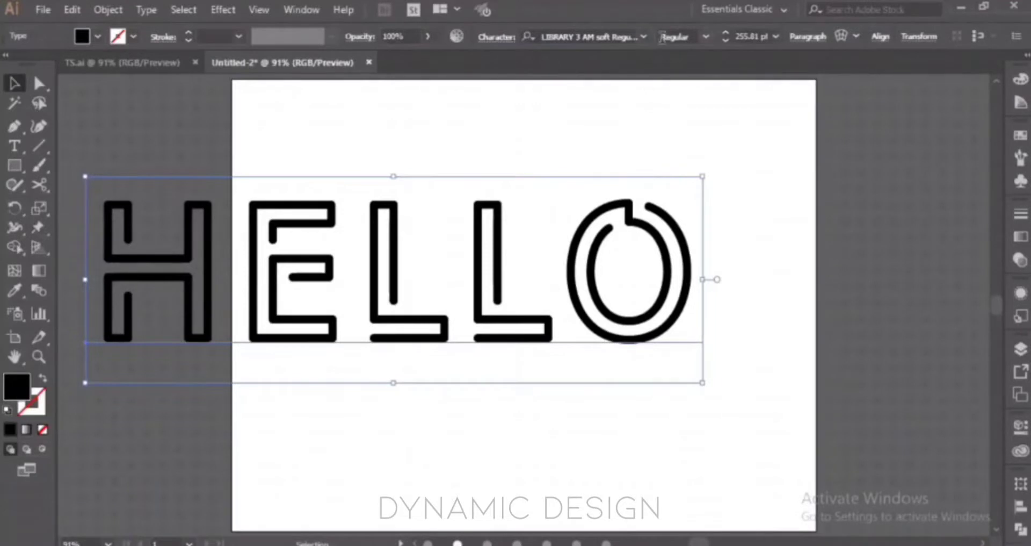
pyautogui.click(644, 37)
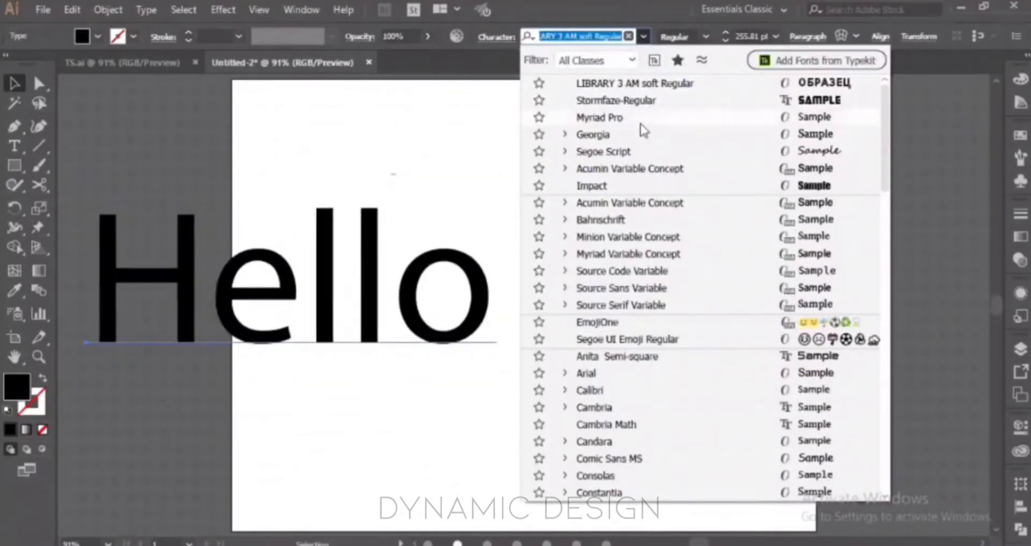
pyautogui.click(641, 121)
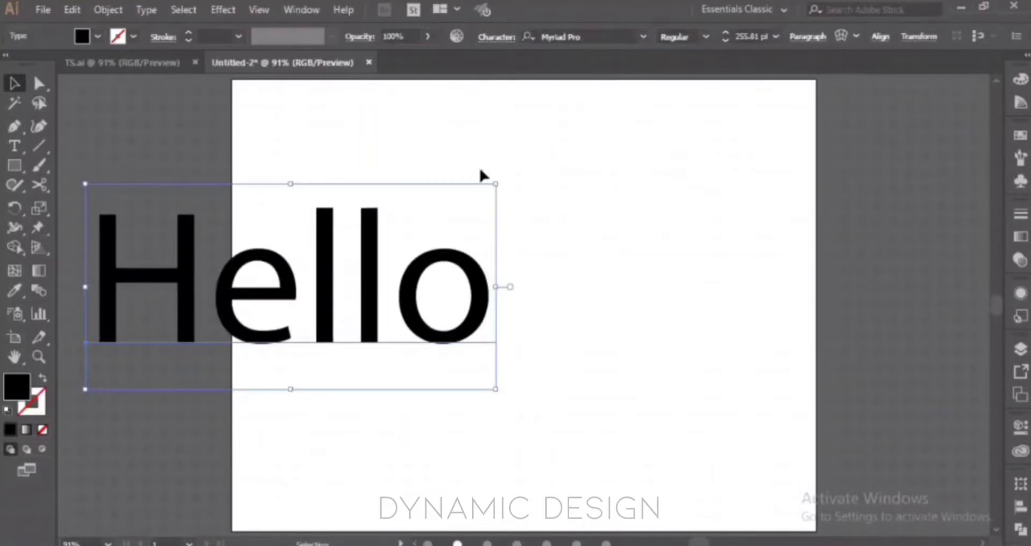
pyautogui.click(643, 38)
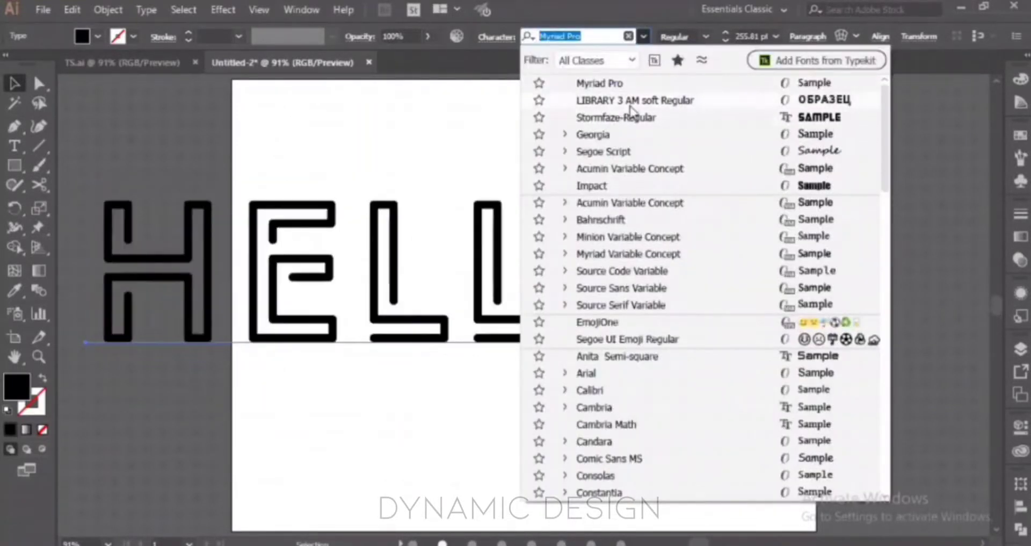
pyautogui.click(631, 104)
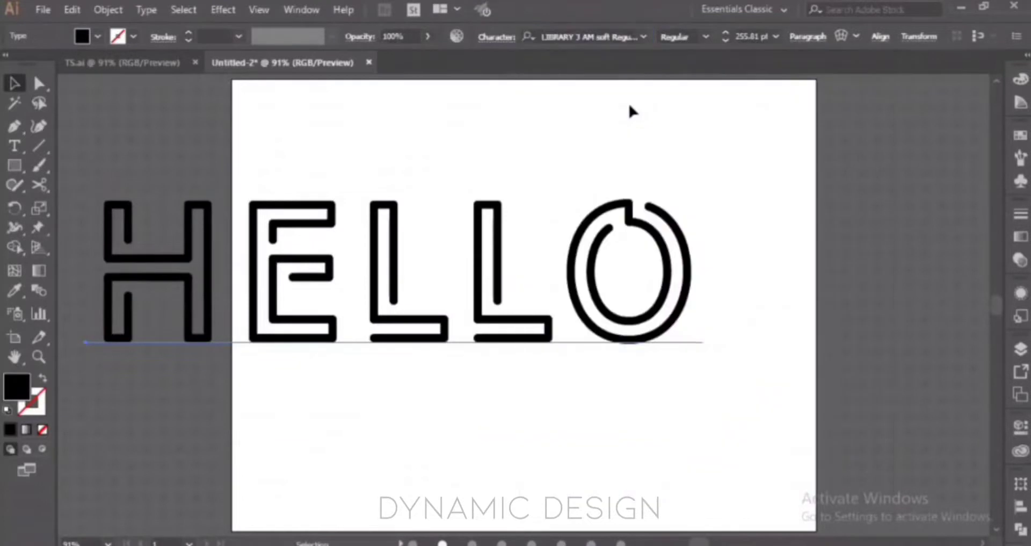
# Set the text's font to Acumin Variable Concept and show its character properties.
pyautogui.click(644, 37)
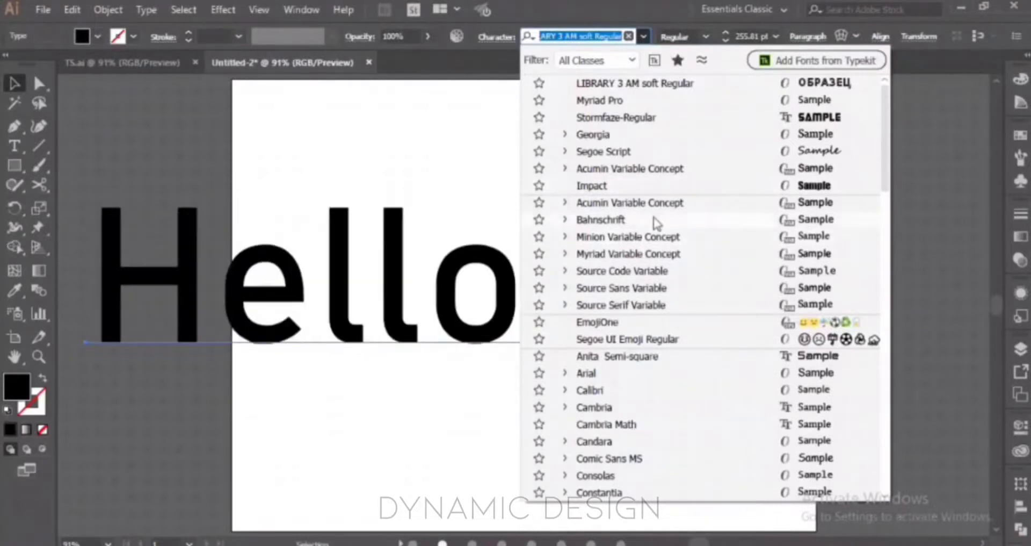
pyautogui.click(628, 171)
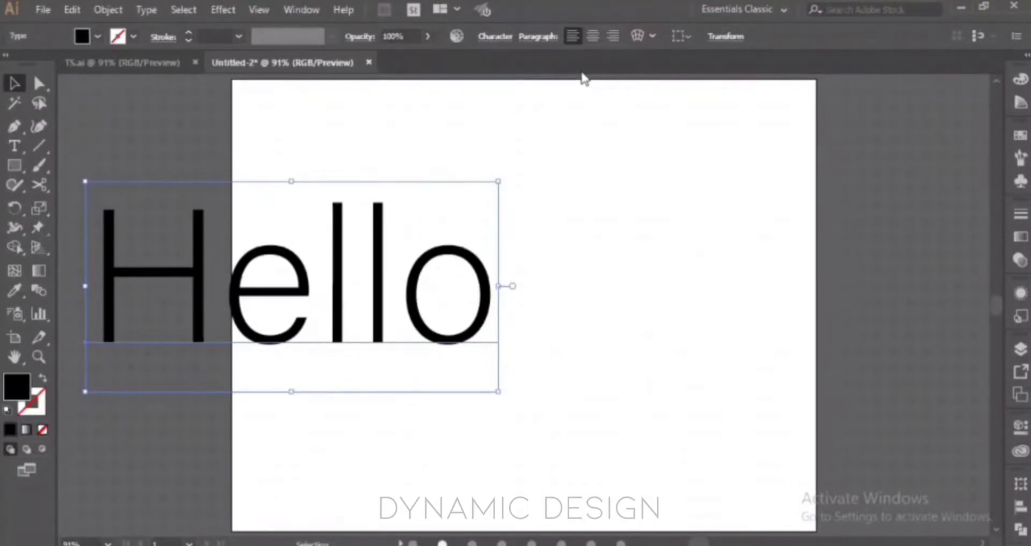
pyautogui.click(1018, 429)
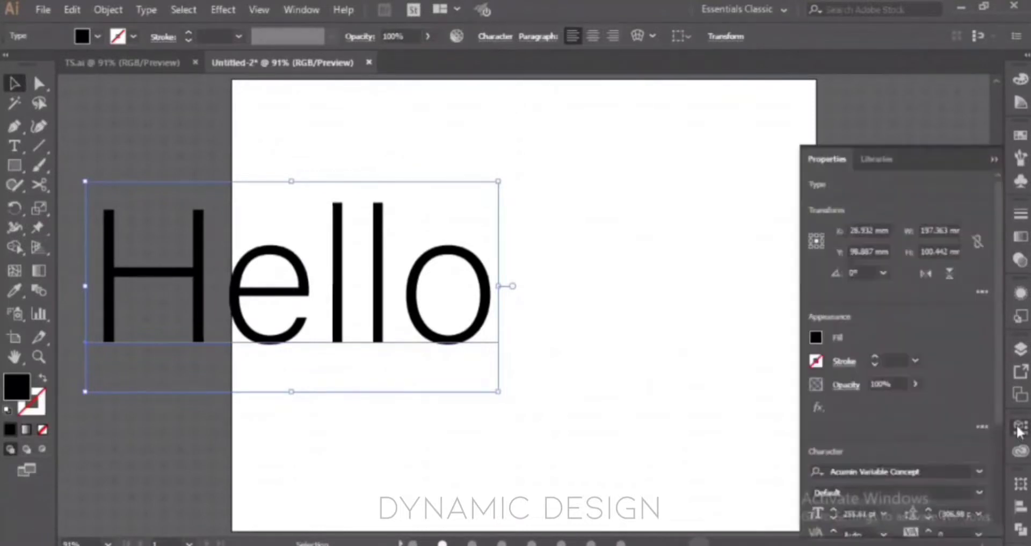
pyautogui.click(979, 472)
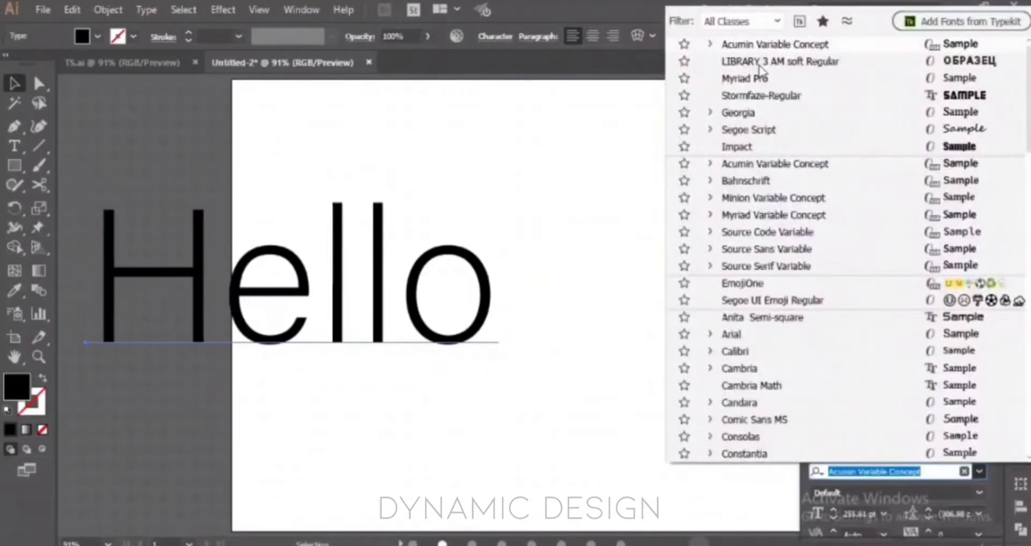
pyautogui.click(996, 499)
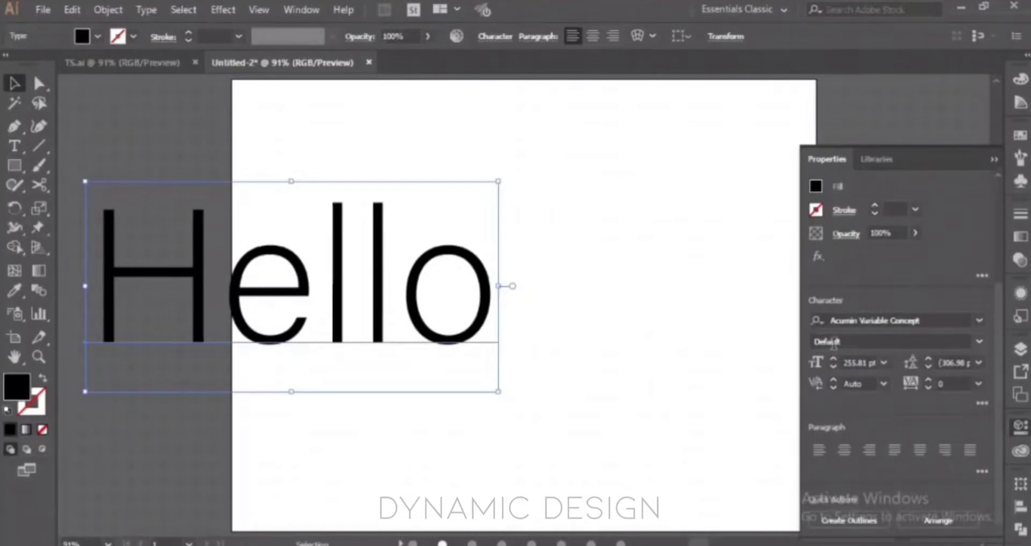
# Preview the Acumin Variable Concept styles on the text, from the ExtraCondensed variants through to the Wide ones.
pyautogui.click(982, 342)
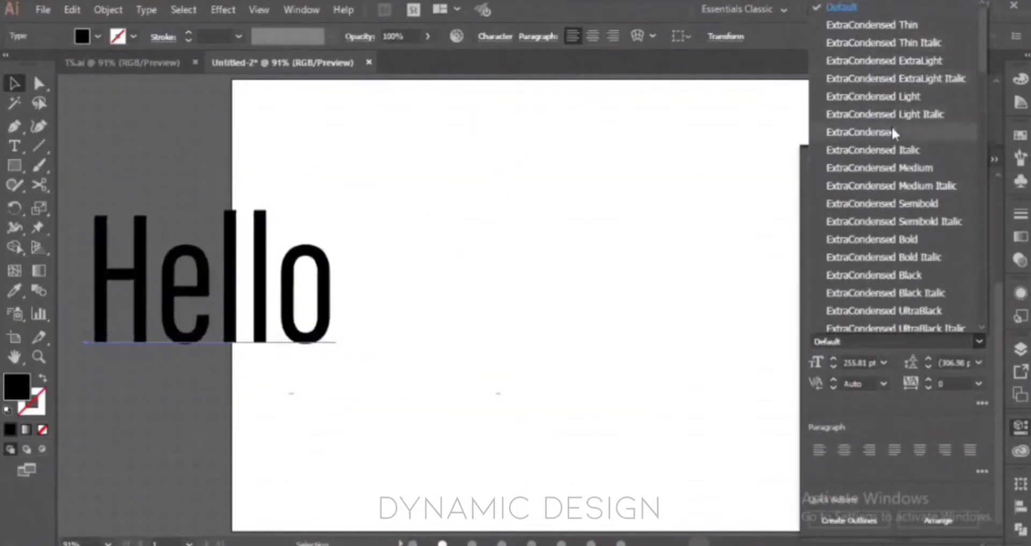
pyautogui.scroll(-5, 891, 126)
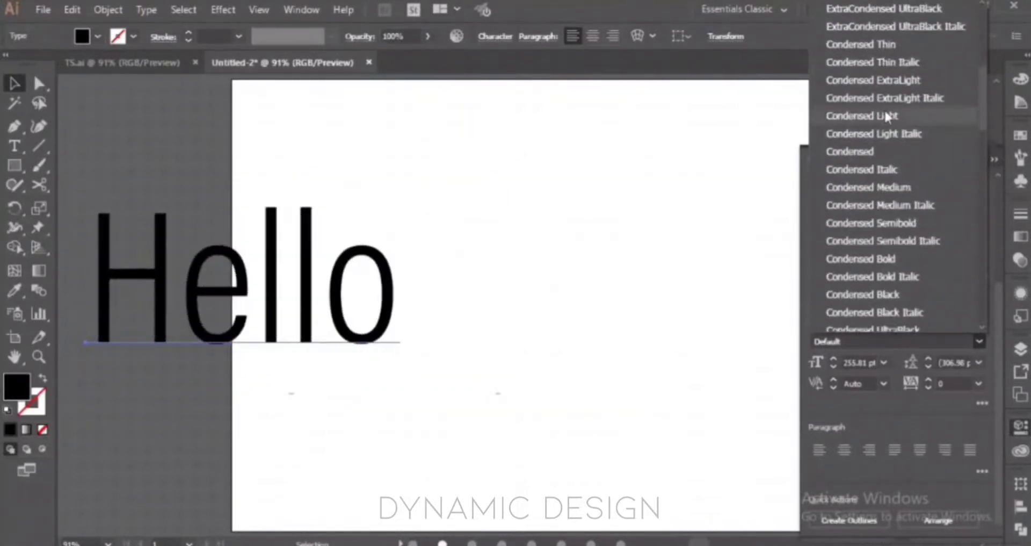
pyautogui.scroll(-7, 895, 221)
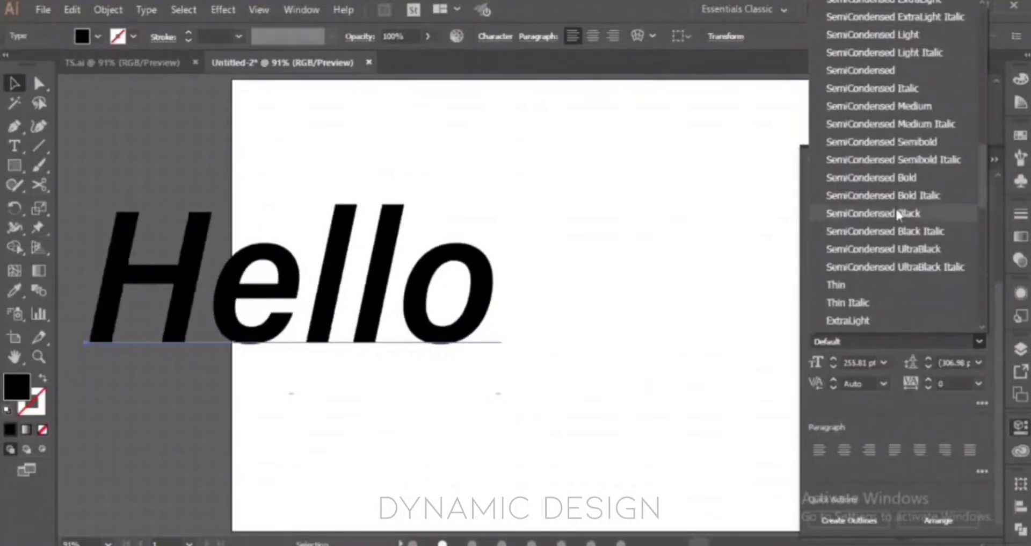
pyautogui.scroll(-7, 905, 288)
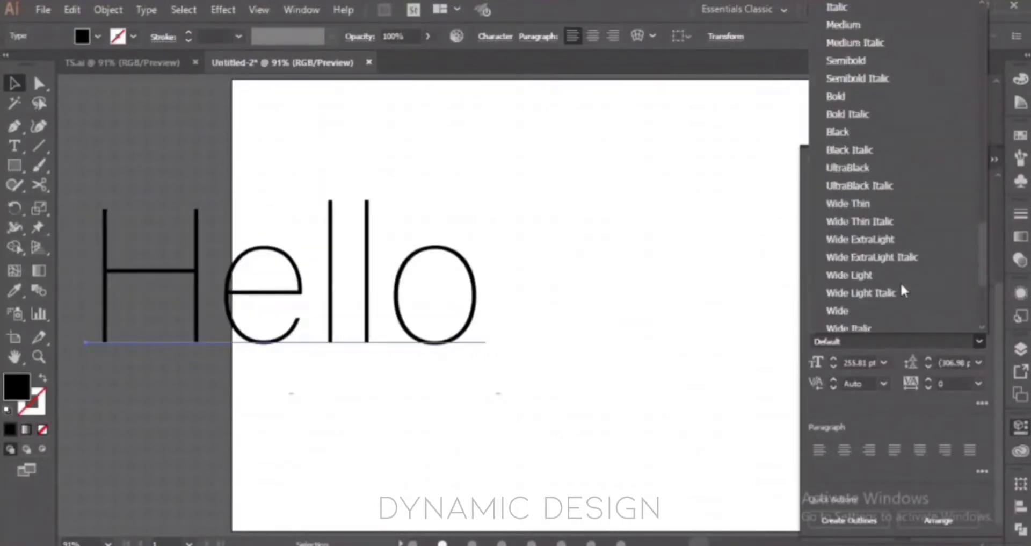
pyautogui.scroll(7, 885, 252)
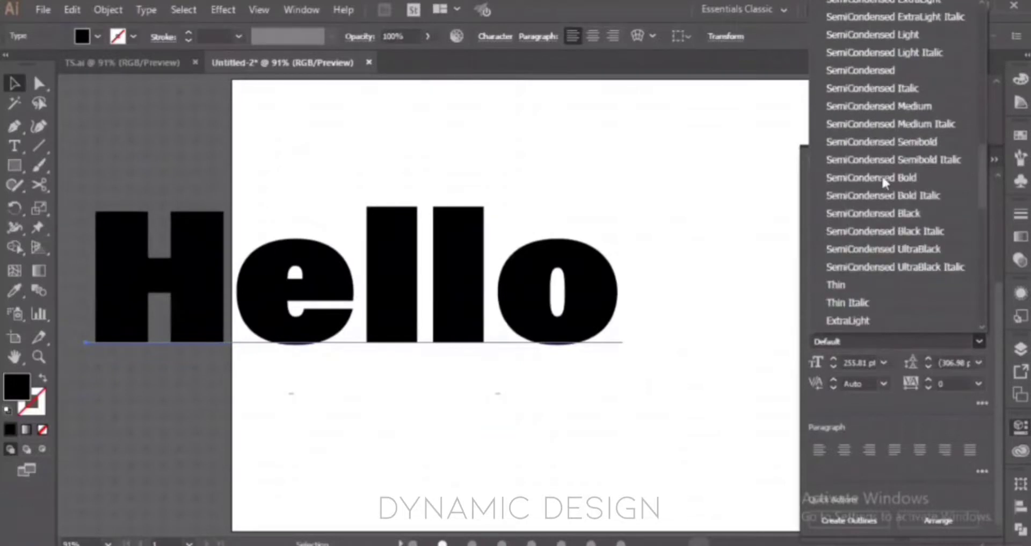
pyautogui.scroll(6, 882, 175)
pyautogui.scroll(-6, 882, 175)
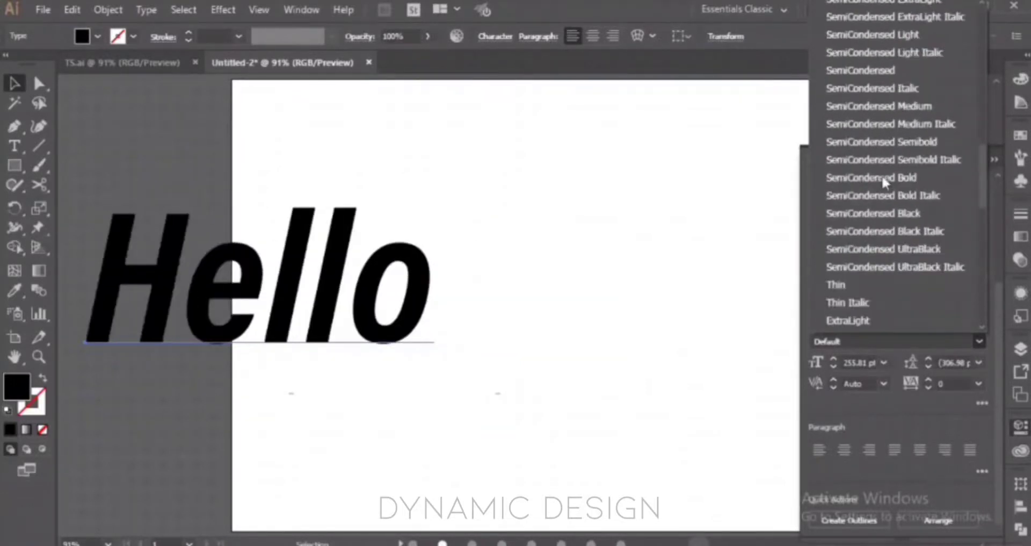
pyautogui.scroll(-4, 882, 175)
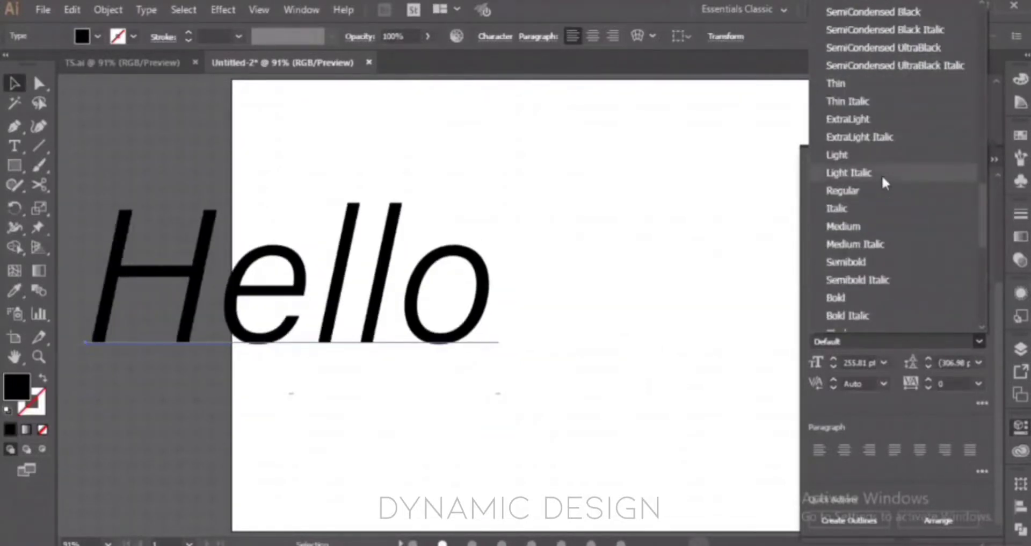
pyautogui.scroll(9, 882, 175)
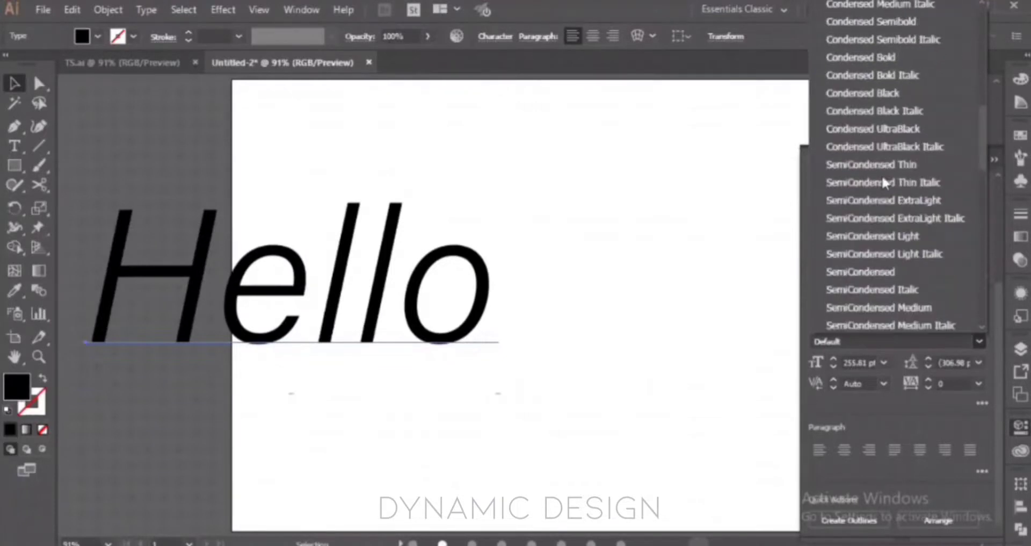
pyautogui.scroll(8, 882, 175)
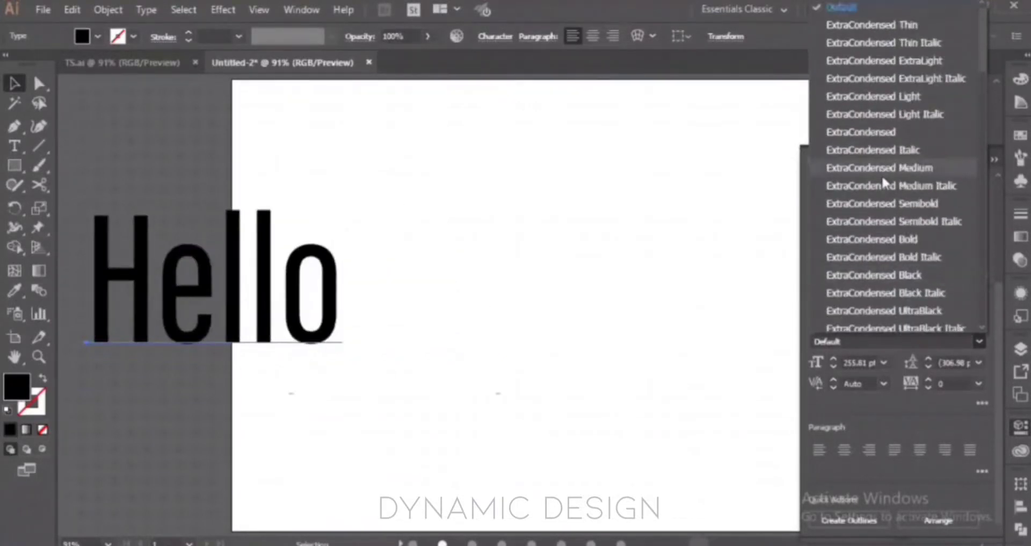
pyautogui.scroll(-18, 882, 176)
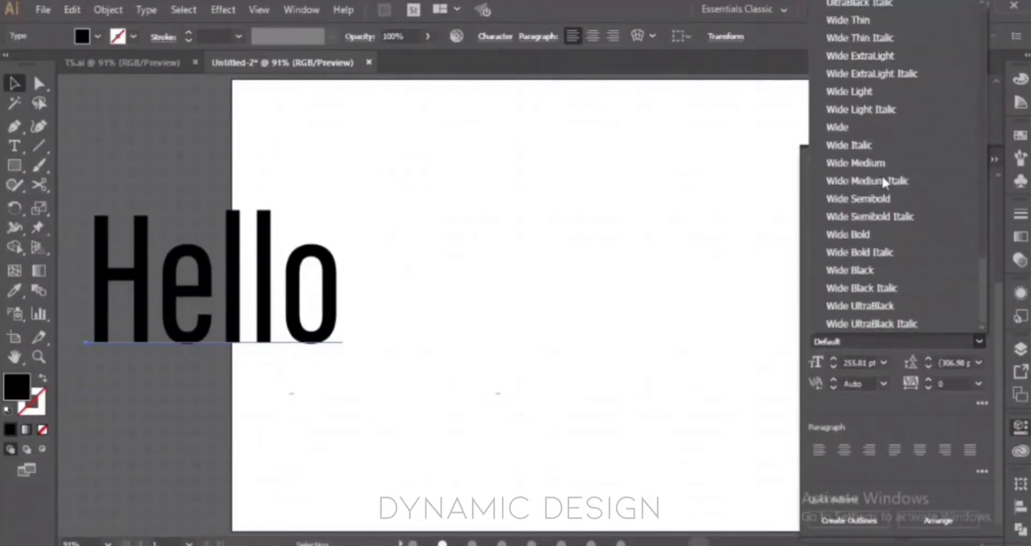
pyautogui.scroll(3, 882, 175)
pyautogui.scroll(-4, 882, 175)
pyautogui.scroll(8, 882, 176)
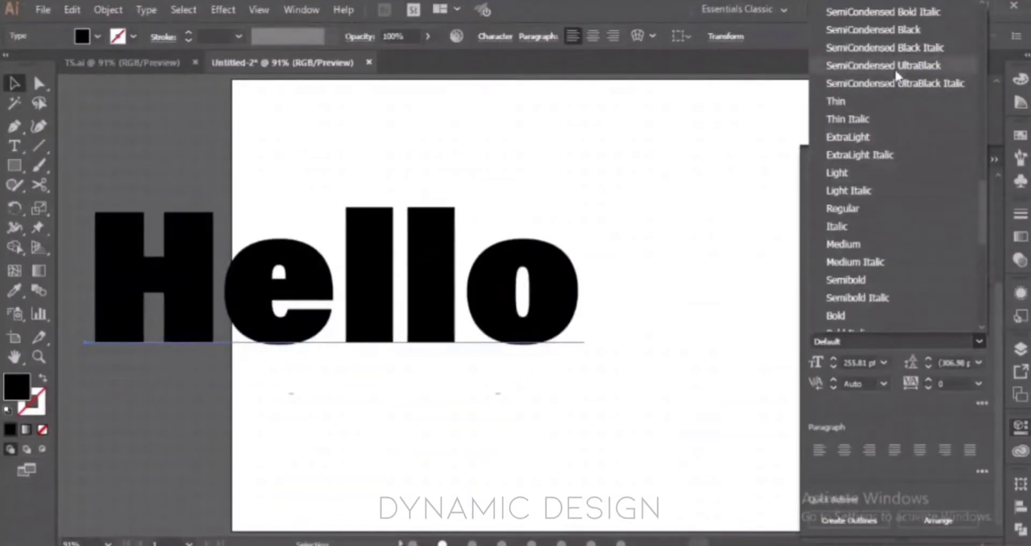
pyautogui.click(916, 407)
# Set the text's font to Georgia, previewing its available styles, and close the text properties.
pyautogui.click(978, 318)
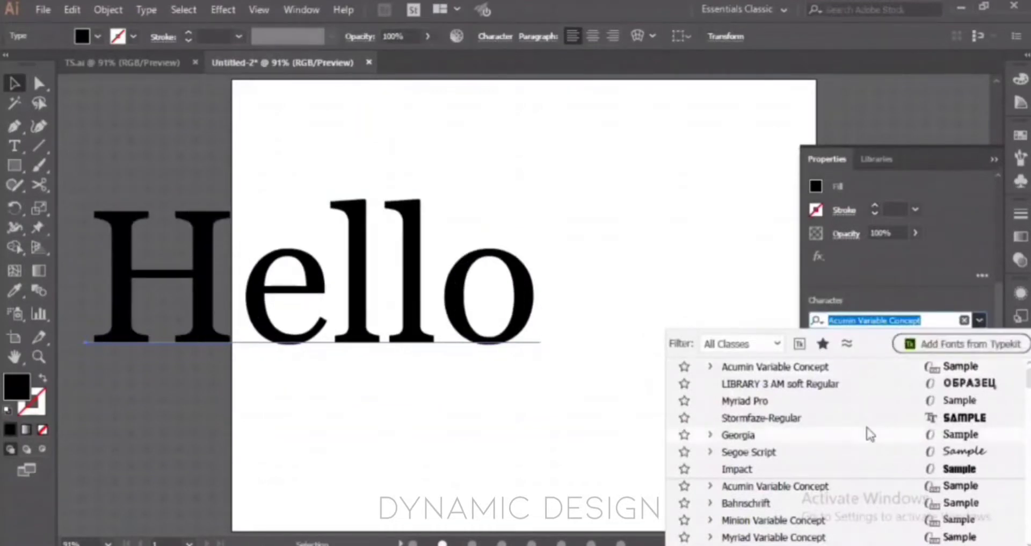
pyautogui.scroll(-1, 749, 424)
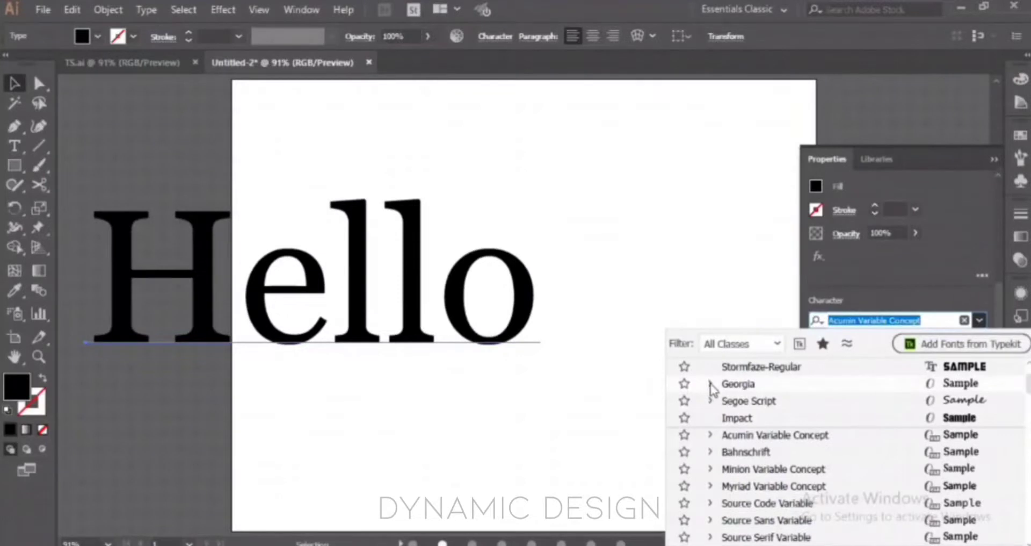
pyautogui.click(710, 384)
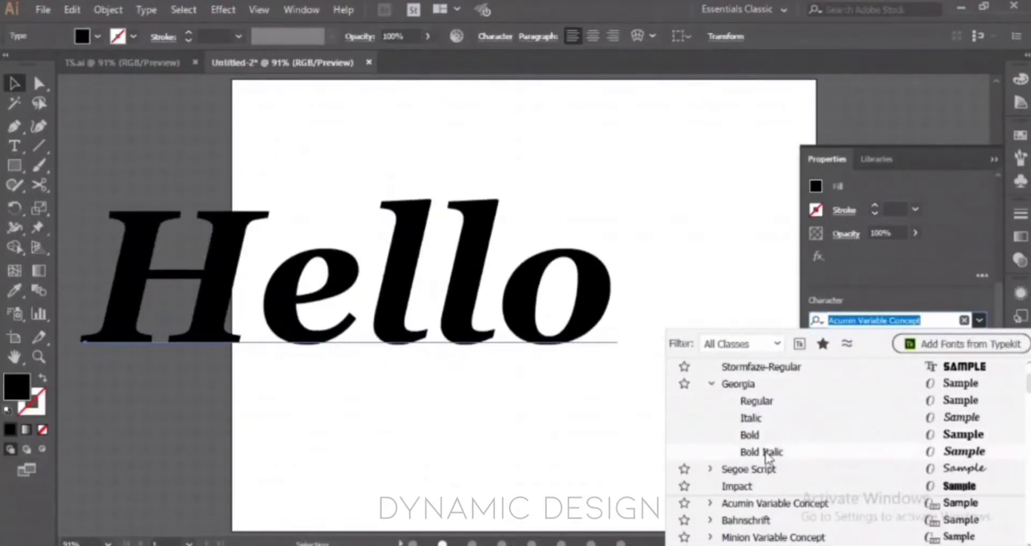
pyautogui.click(710, 383)
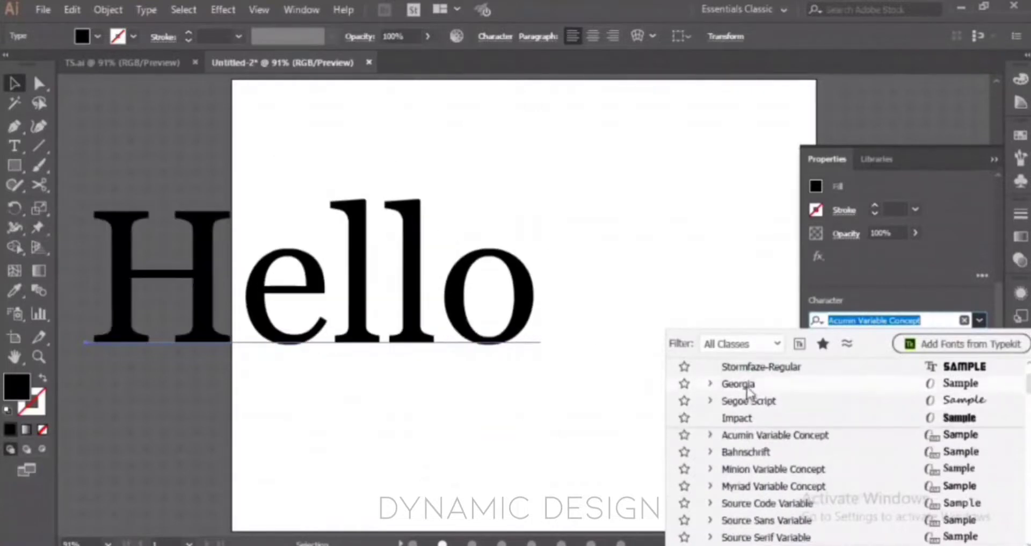
pyautogui.click(747, 385)
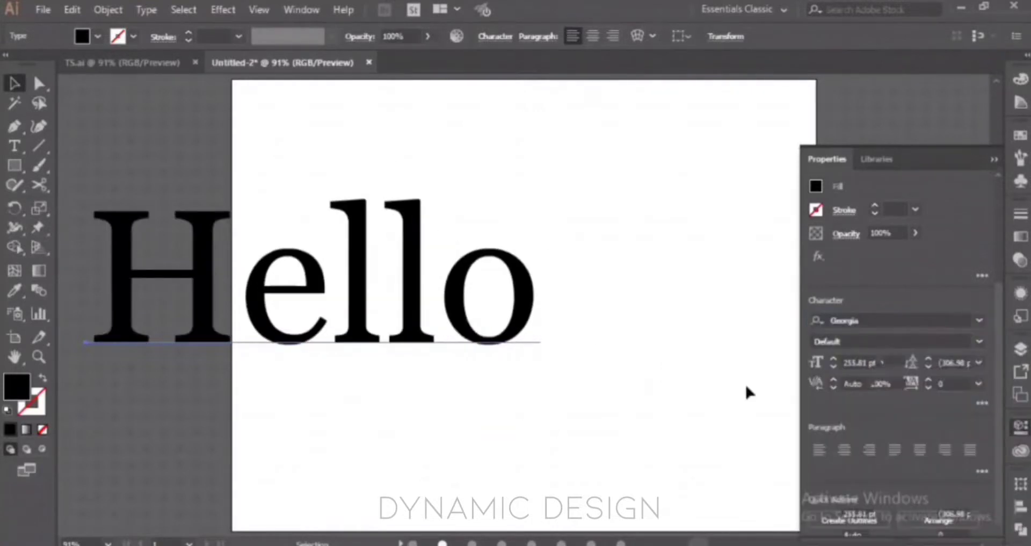
pyautogui.click(981, 343)
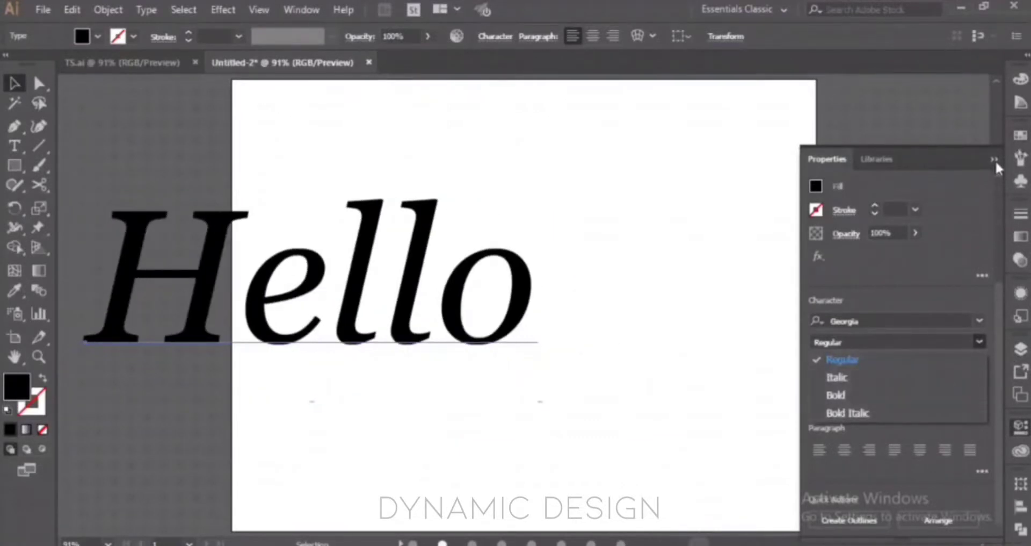
pyautogui.click(996, 161)
pyautogui.click(993, 159)
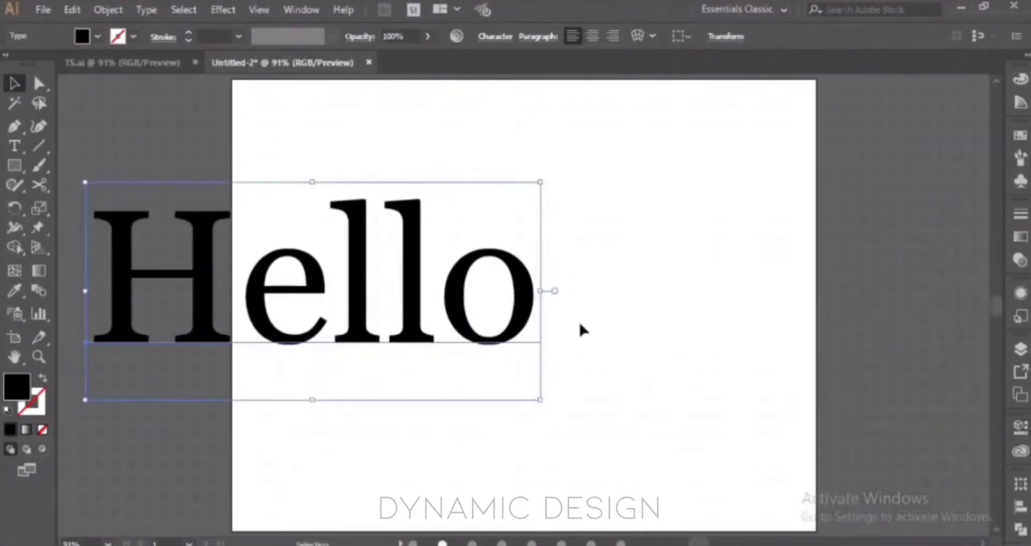
# Delete the Hello text and show the list of available type tools.
pyautogui.press('Delete')
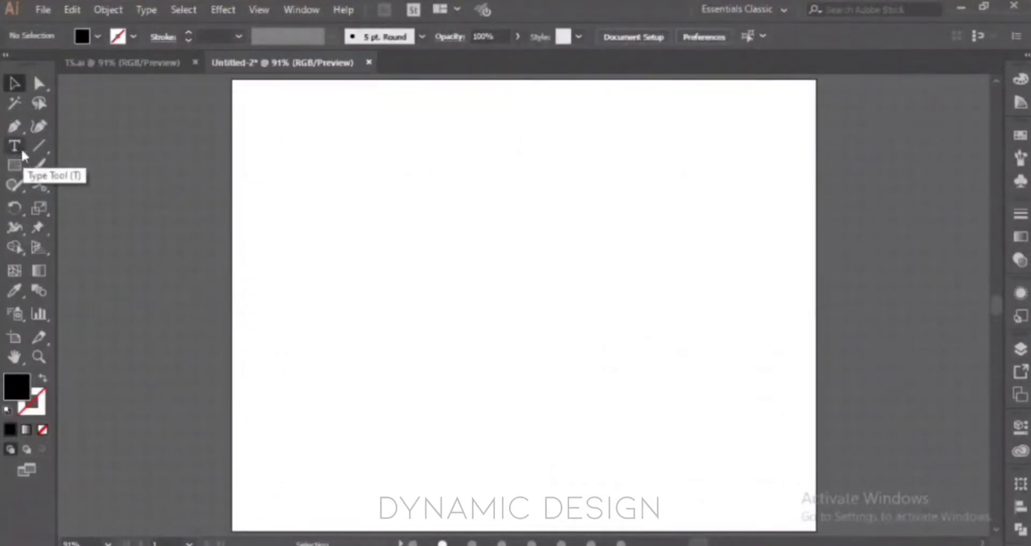
pyautogui.click(21, 150)
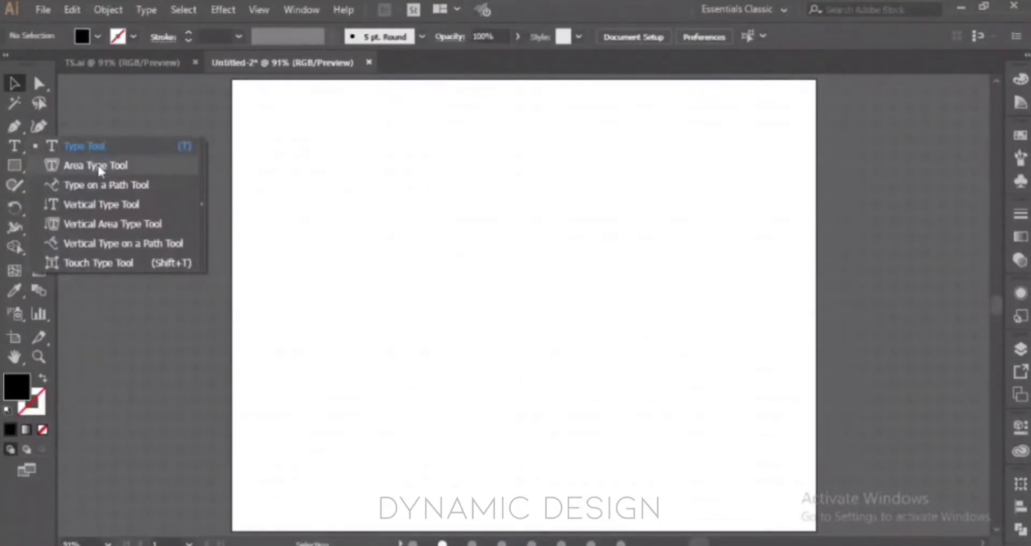
pyautogui.click(10, 166)
# Draw a closed irregular five-sided shape with the Pen tool on the artboard's upper part and swap its fill and stroke.
pyautogui.click(13, 127)
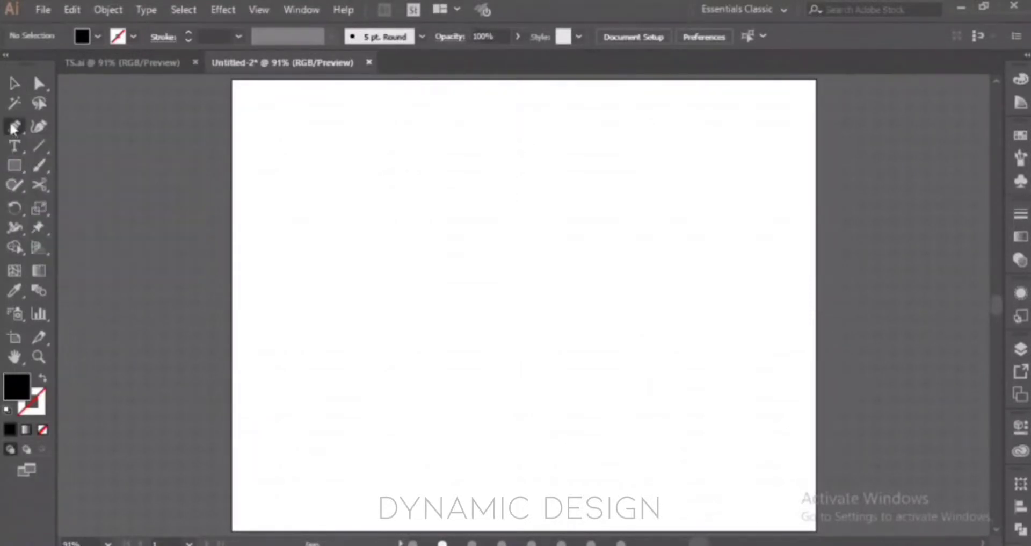
pyautogui.click(399, 150)
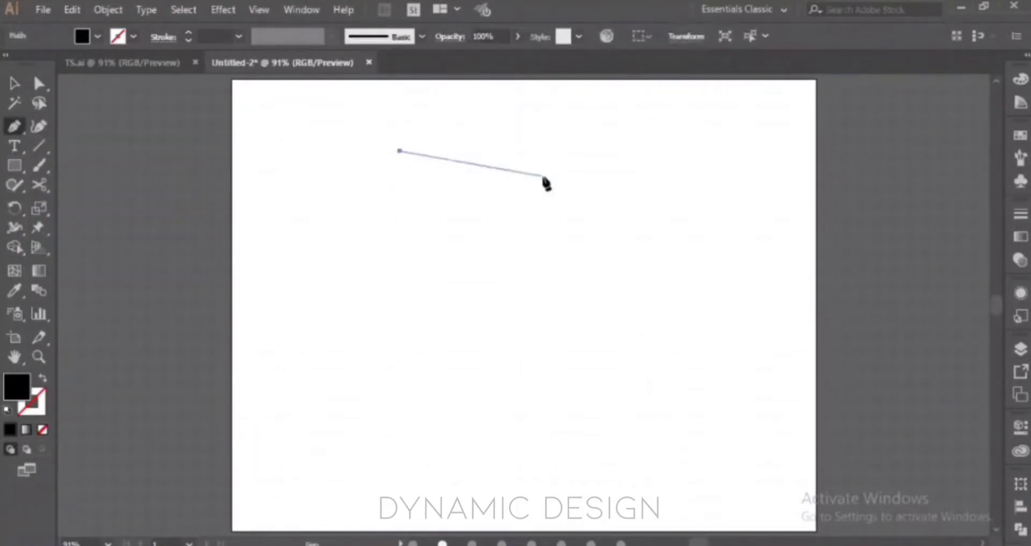
pyautogui.click(577, 151)
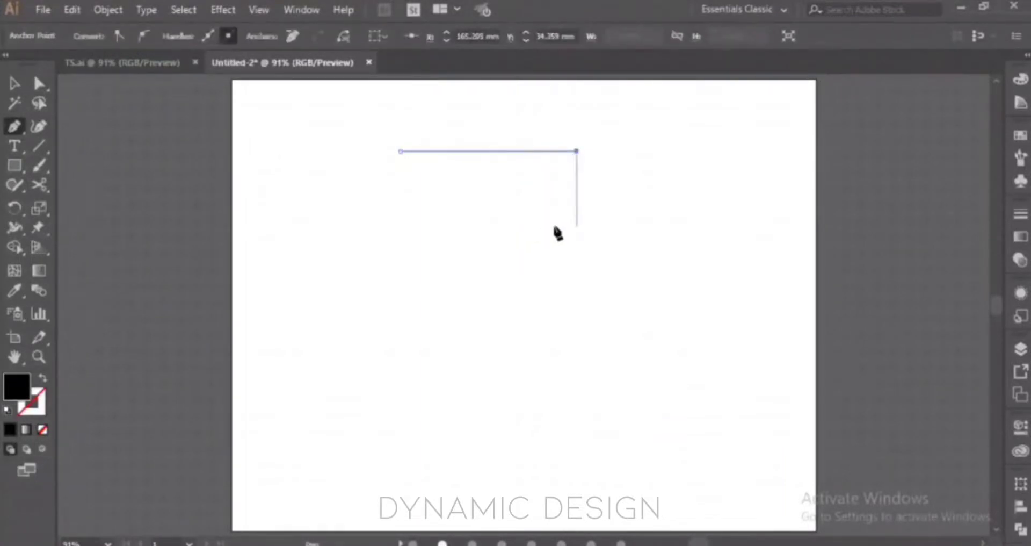
pyautogui.click(520, 205)
pyautogui.keyDown('shift'); pyautogui.click(503, 283); pyautogui.keyUp('shift')
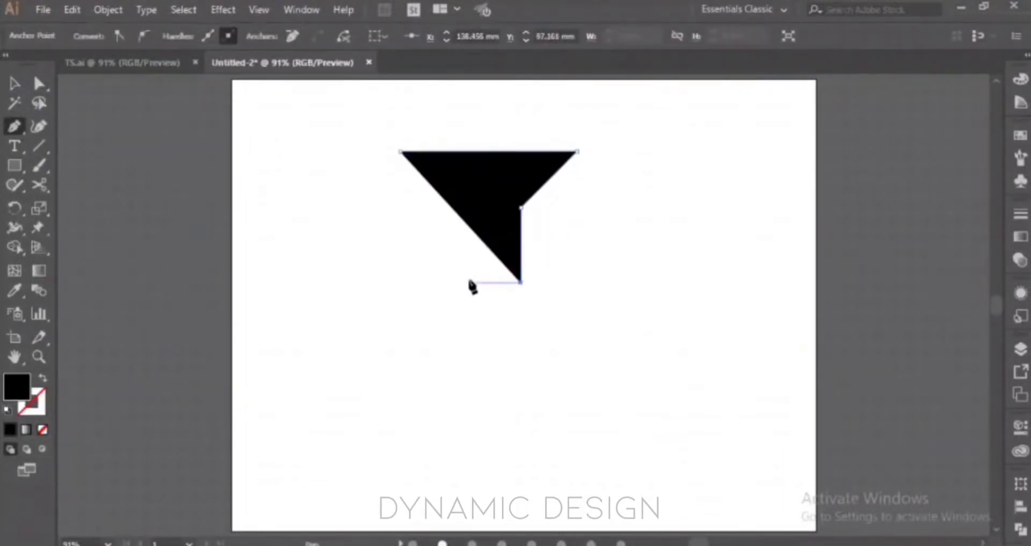
pyautogui.keyDown('shift'); pyautogui.click(425, 282); pyautogui.keyUp('shift')
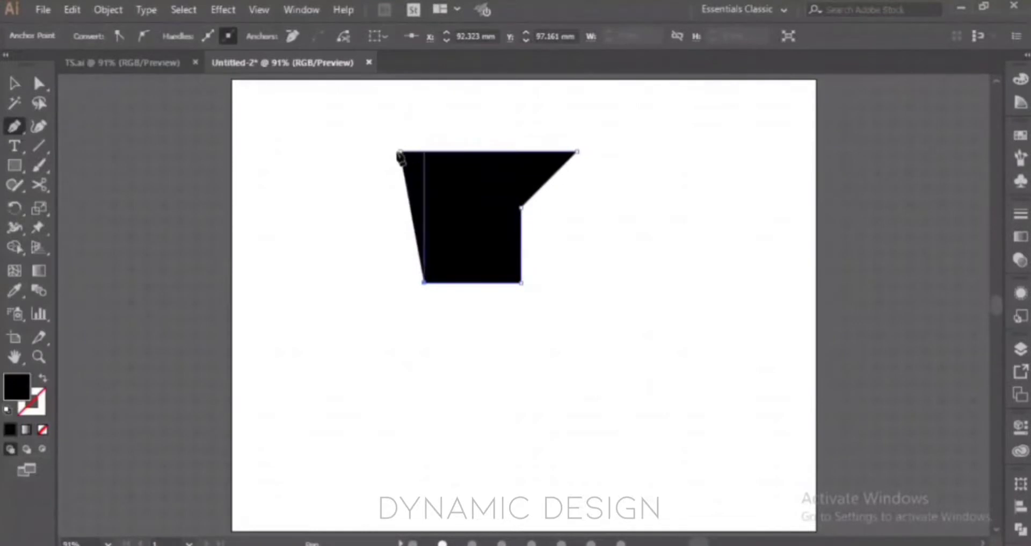
pyautogui.click(400, 152)
pyautogui.press('v')
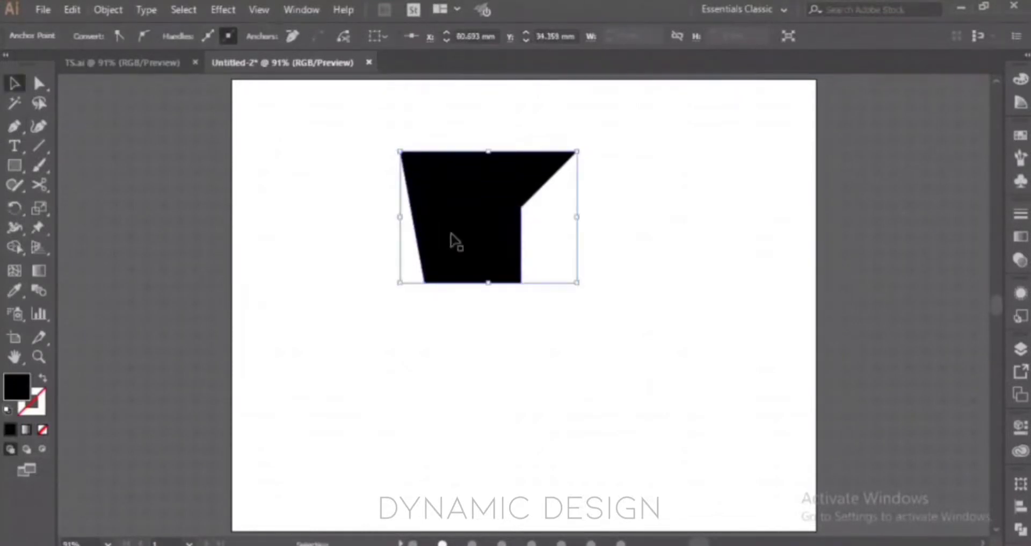
pyautogui.click(44, 379)
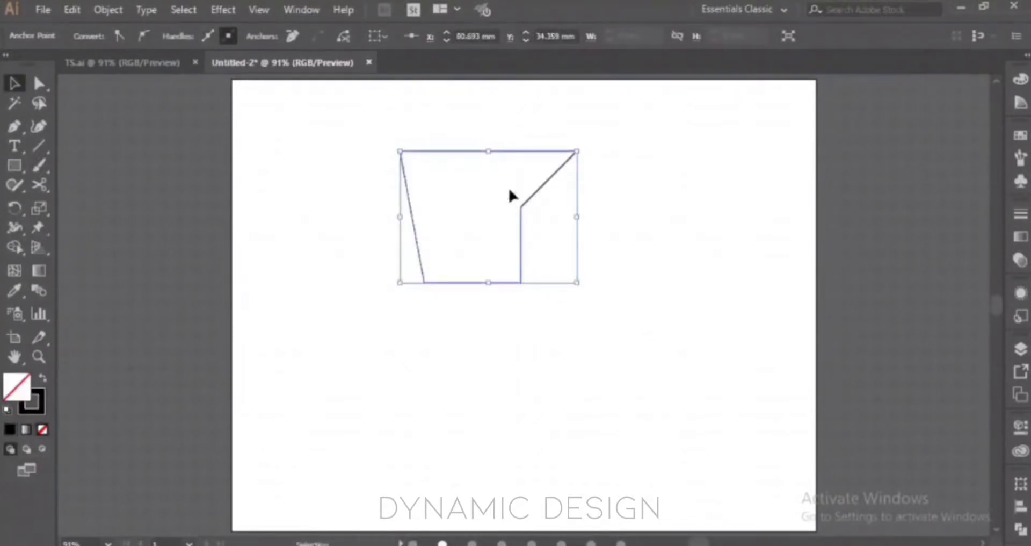
# Turn the five-sided outline into a text container with the Area Type tool and enter about six lines of random filler text.
pyautogui.click(15, 167)
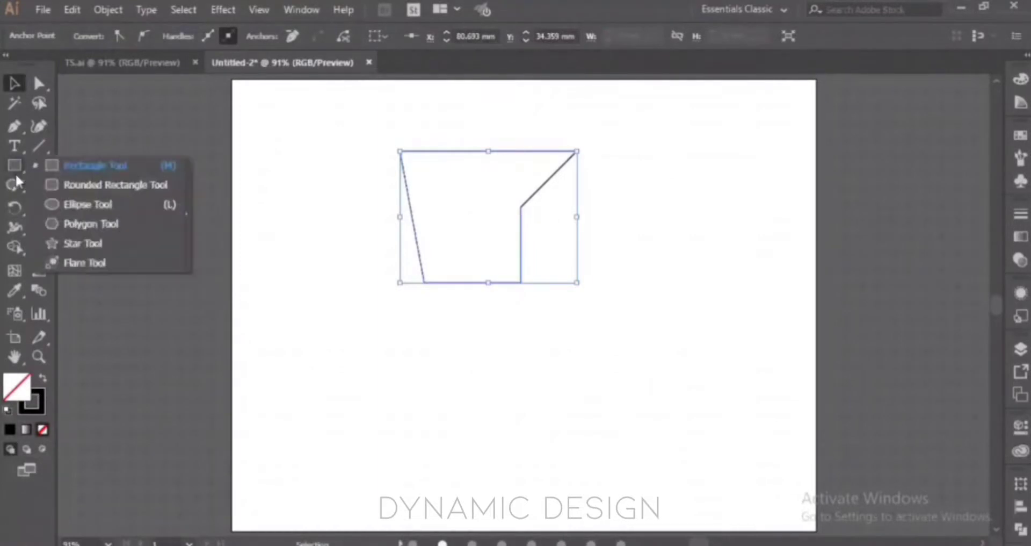
pyautogui.click(14, 146)
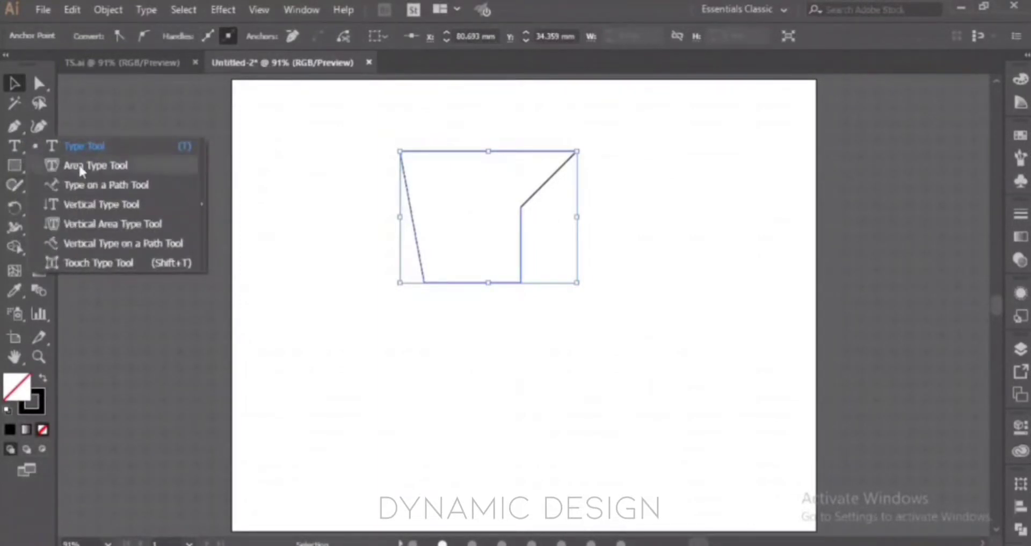
pyautogui.click(93, 165)
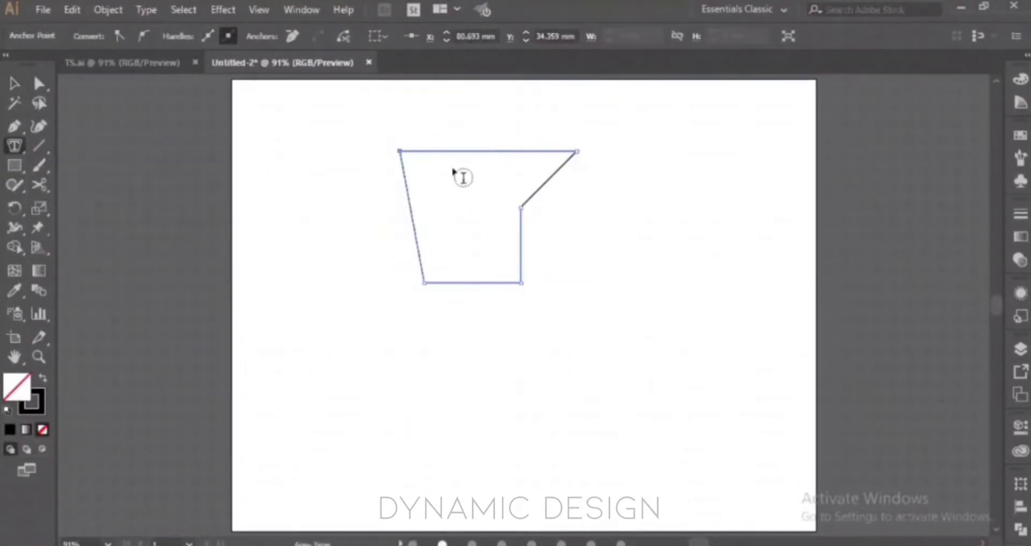
pyautogui.click(450, 160)
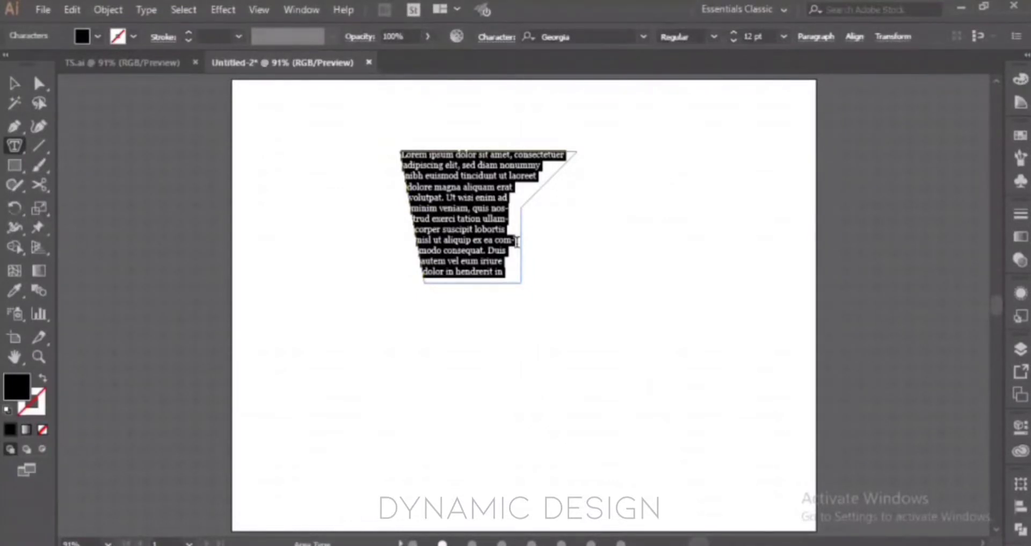
pyautogui.write('WAssad')
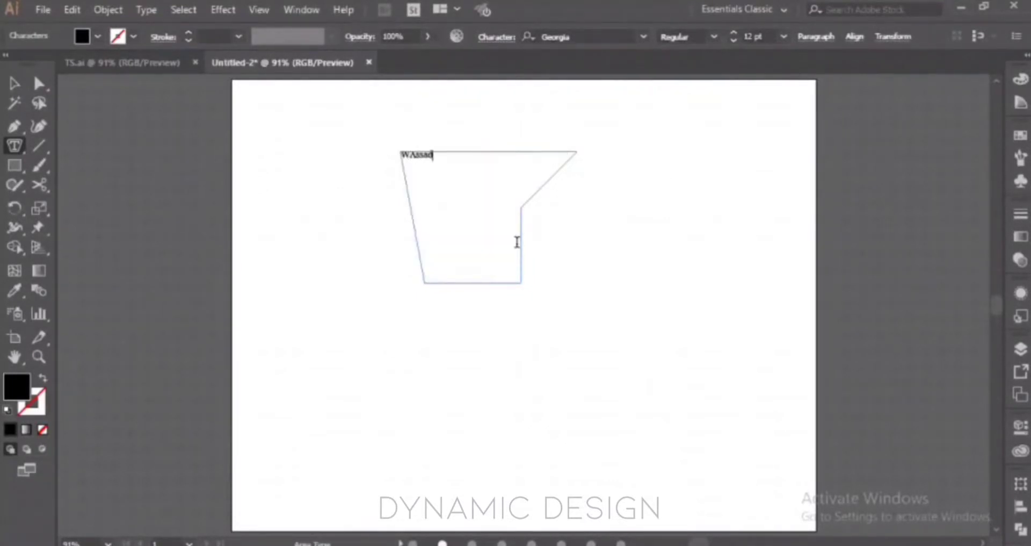
pyautogui.write('sajhhavvj,lxcv,xcvxcp[ov;xc')
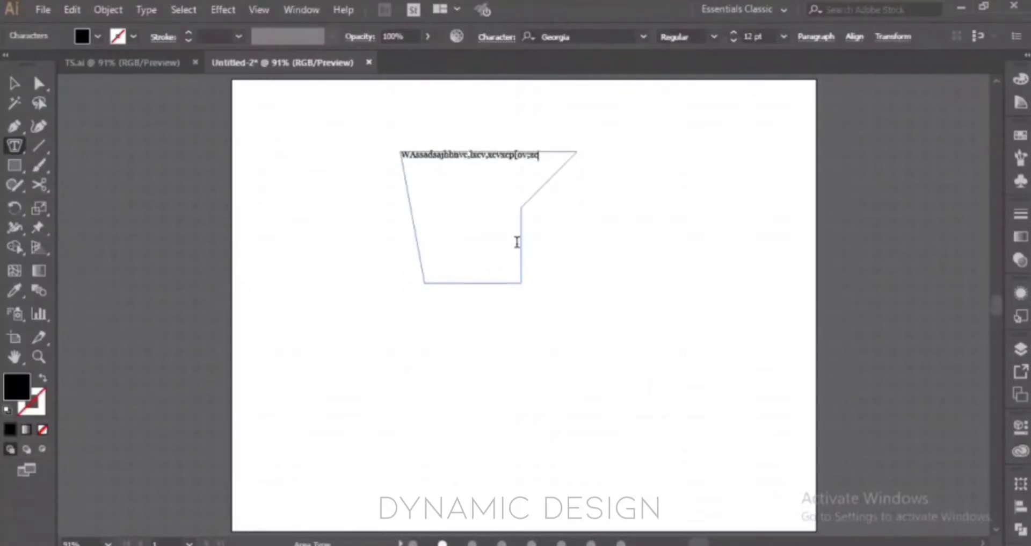
pyautogui.write(',v.xcm,vmxc,nvm,xcviopxcfopweyrisef,')
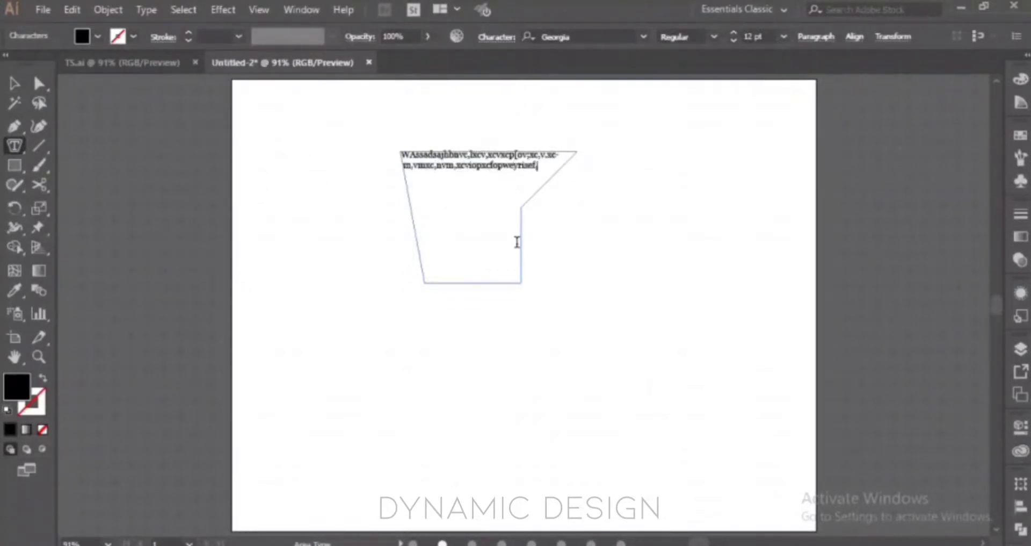
pyautogui.write('xdnm,vcnzxcvbxcukyvdfopzfdfkvbxcnvnvxcm,nvxc')
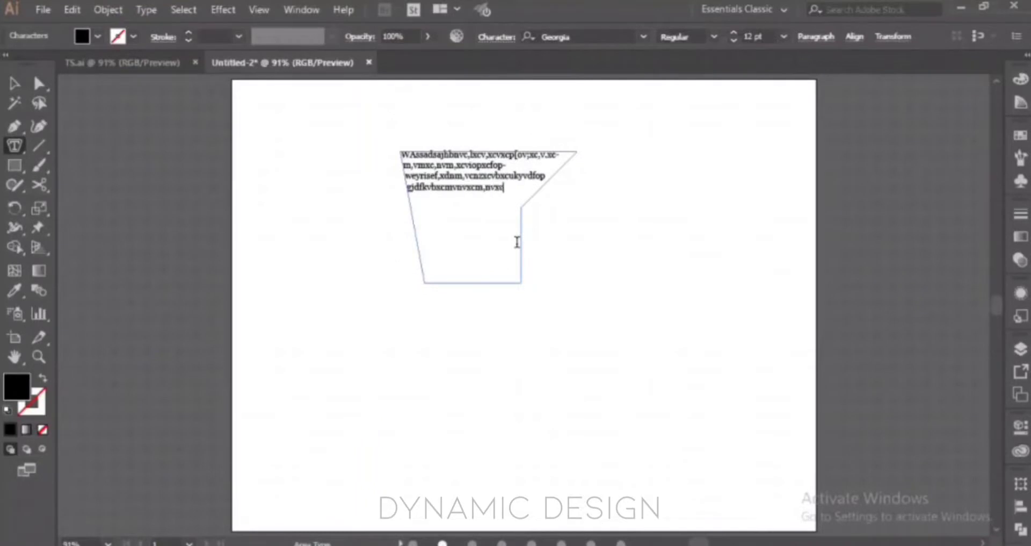
pyautogui.write('nvxzikopdyhtfilsdjfksdvkladfufopsdfksdhvmnsc,fikgoeru')
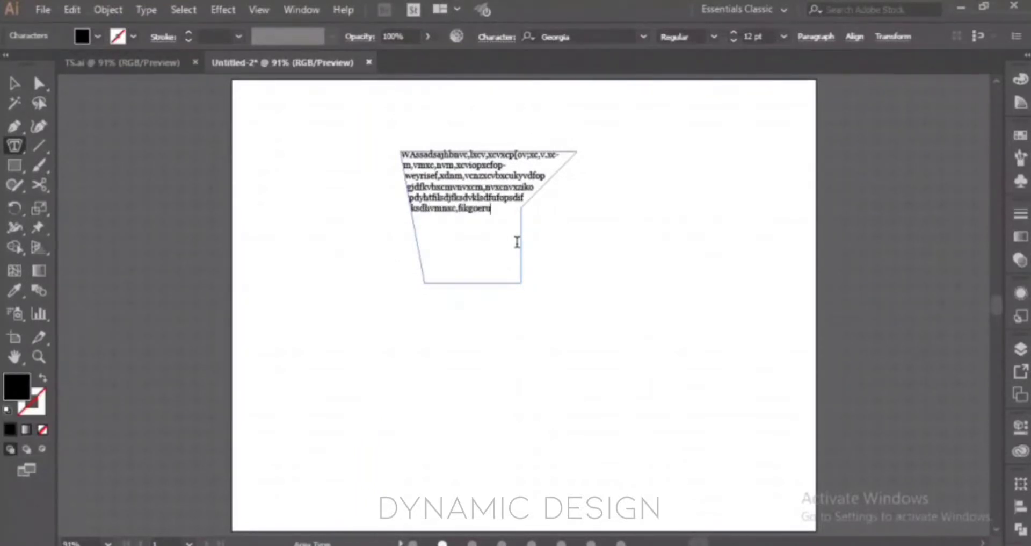
pyautogui.press('Escape')
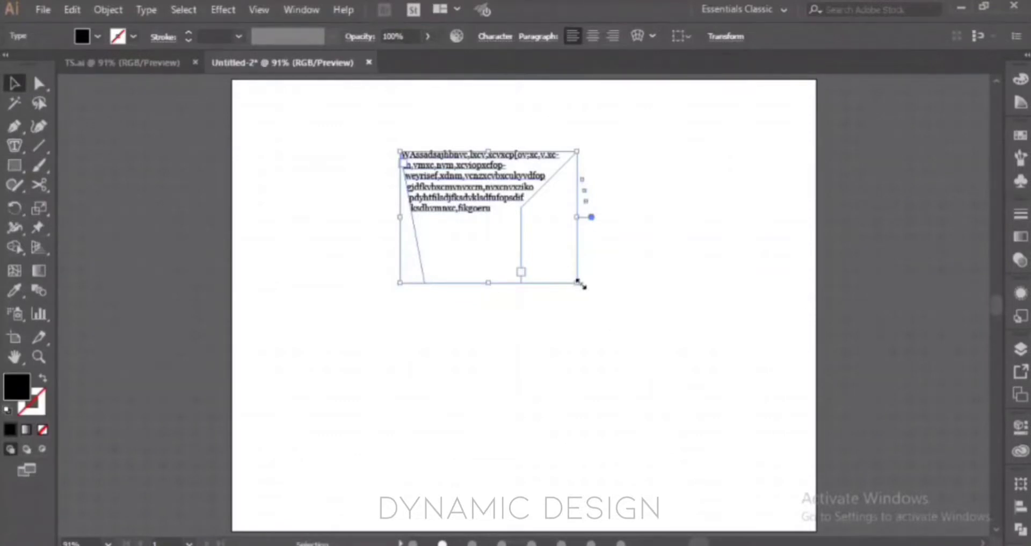
pyautogui.moveTo(579, 283); pyautogui.dragTo(578, 280)
# Convert the area type to point type and move the text block slightly down.
pyautogui.doubleClick(592, 217)
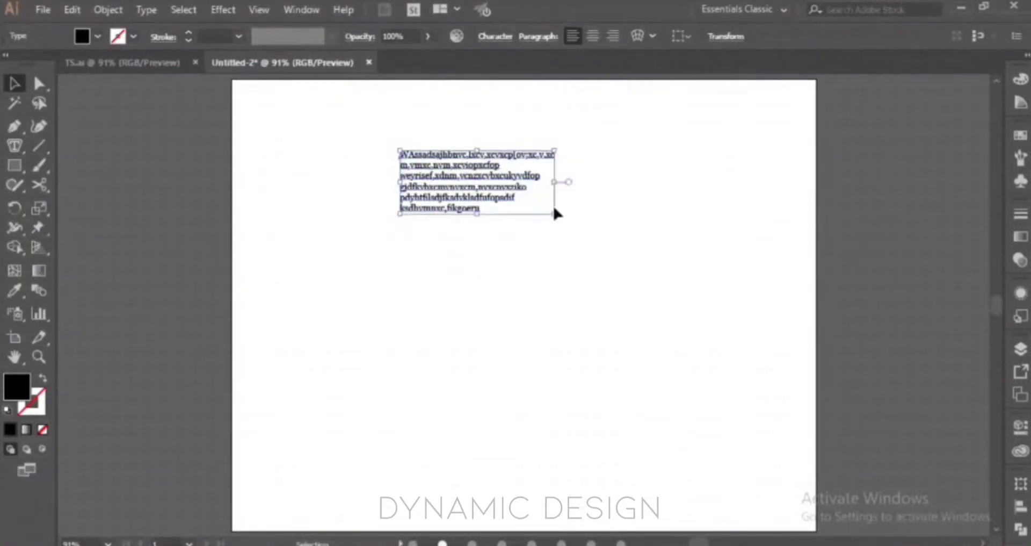
pyautogui.click(539, 271)
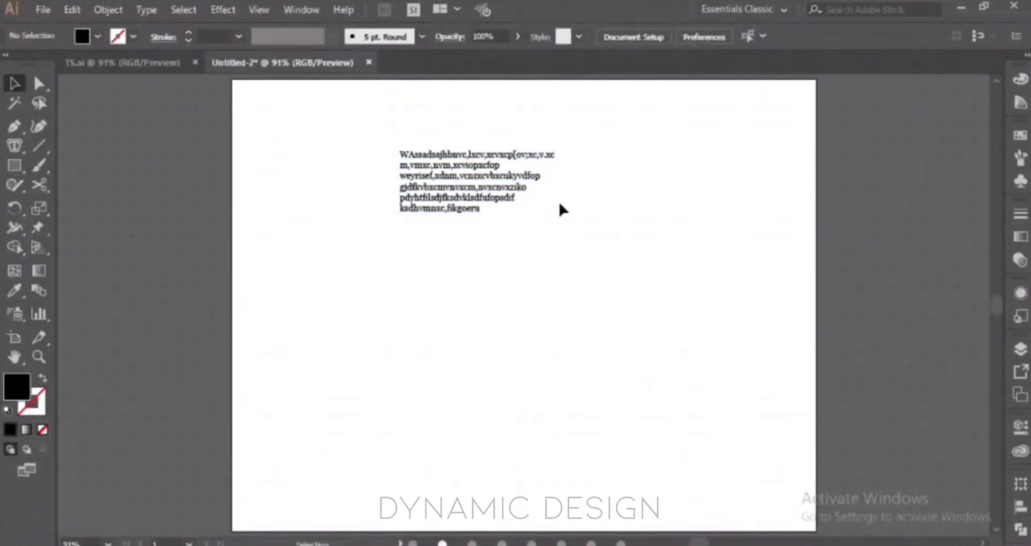
pyautogui.click(495, 191)
pyautogui.moveTo(494, 198)
pyautogui.mouseDown()
pyautogui.moveTo(454, 274)
pyautogui.moveTo(511, 271)
pyautogui.moveTo(494, 214)
pyautogui.mouseUp()
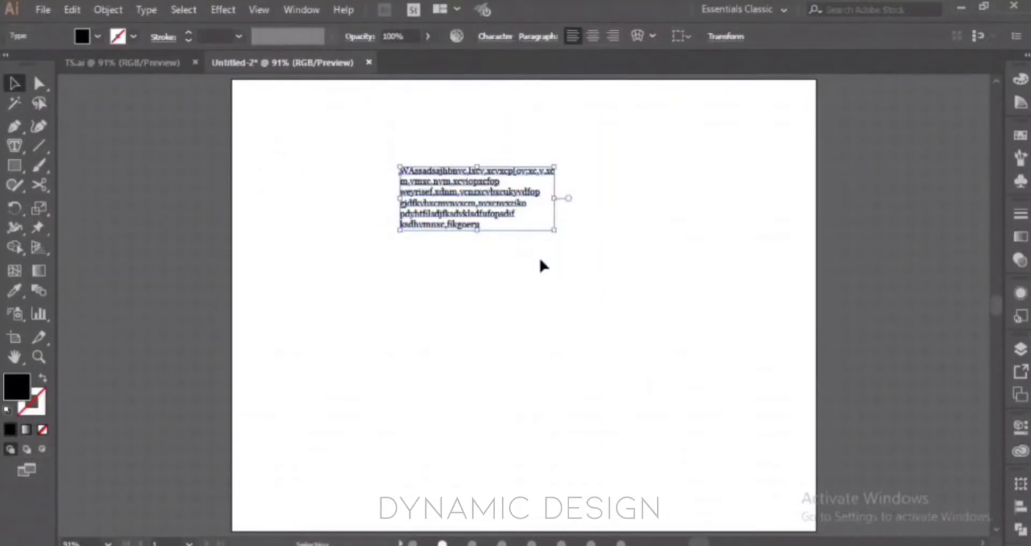
# Undo the text move and the conversion to point type, repeating and undoing the conversion once more.
pyautogui.press('a')
pyautogui.hotkey('ctrl', 'z')
pyautogui.hotkey('ctrl', 'z')
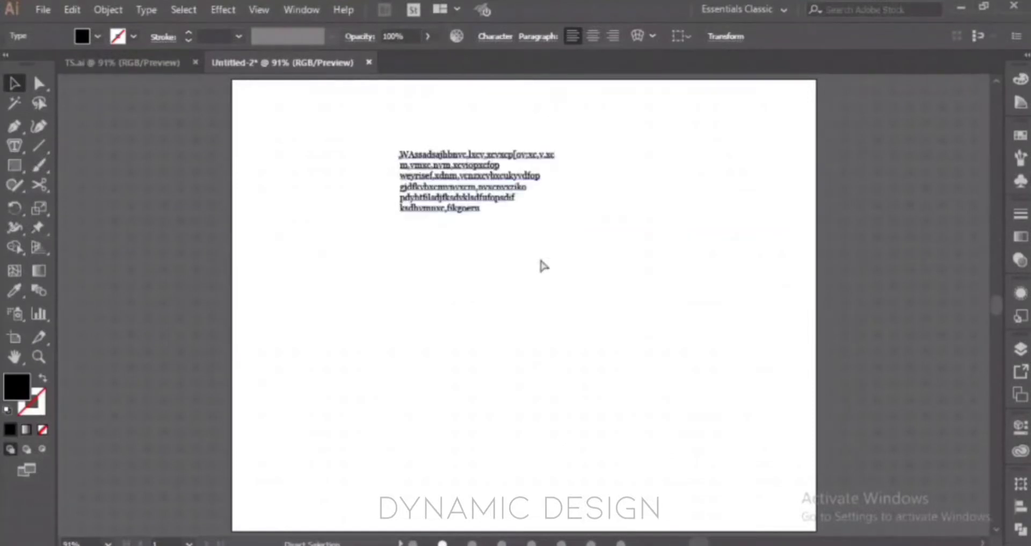
pyautogui.hotkey('ctrl', 'z')
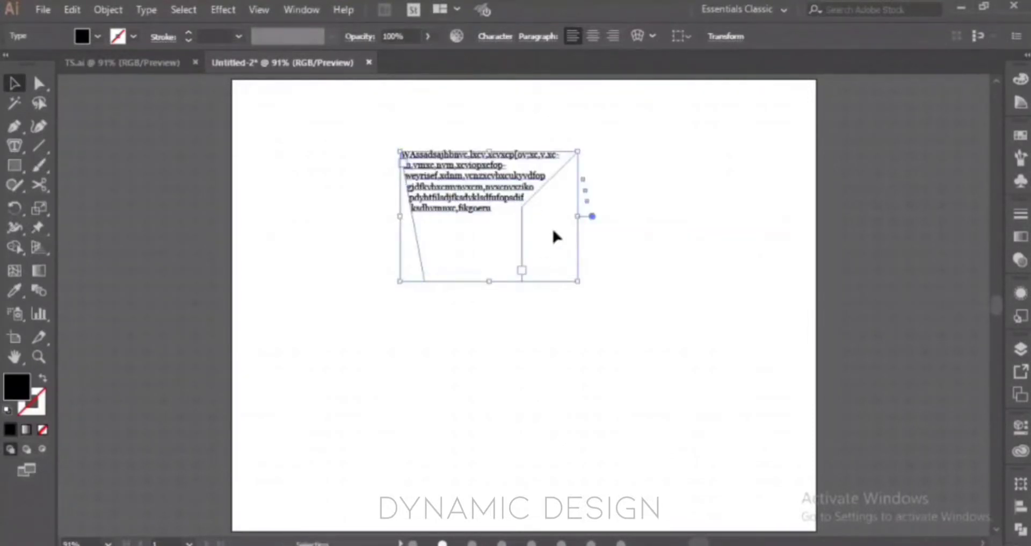
pyautogui.doubleClick(593, 217)
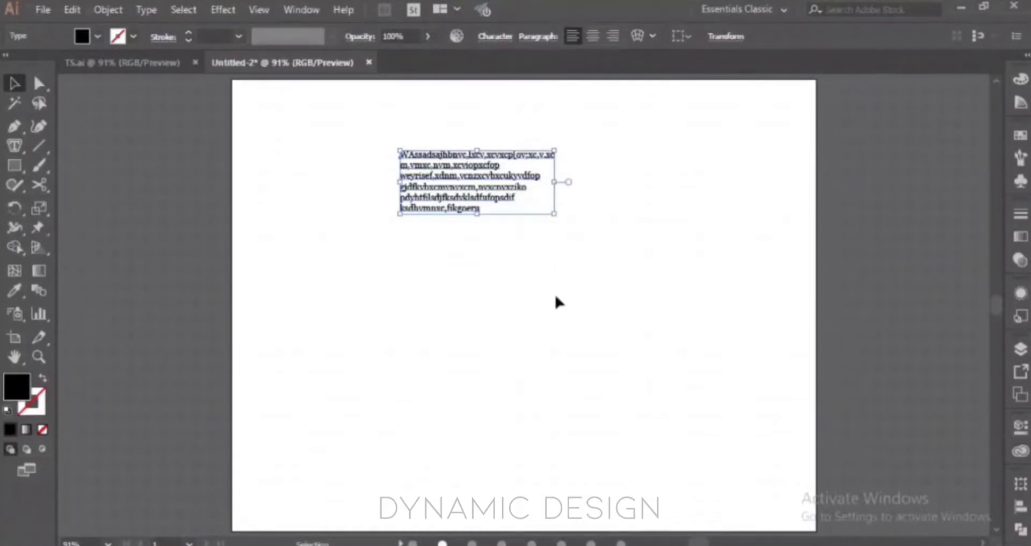
pyautogui.hotkey('ctrl', 'z')
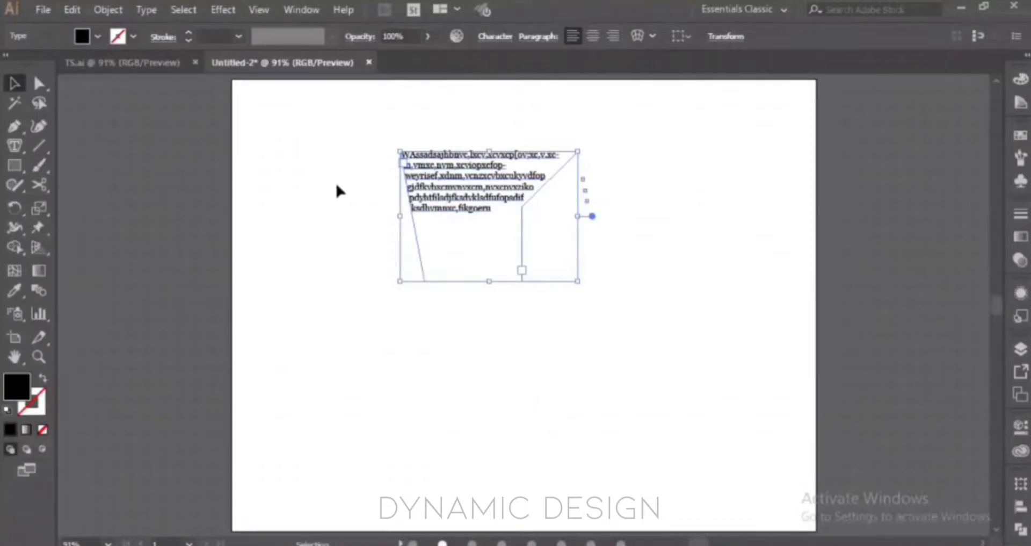
pyautogui.click(294, 283)
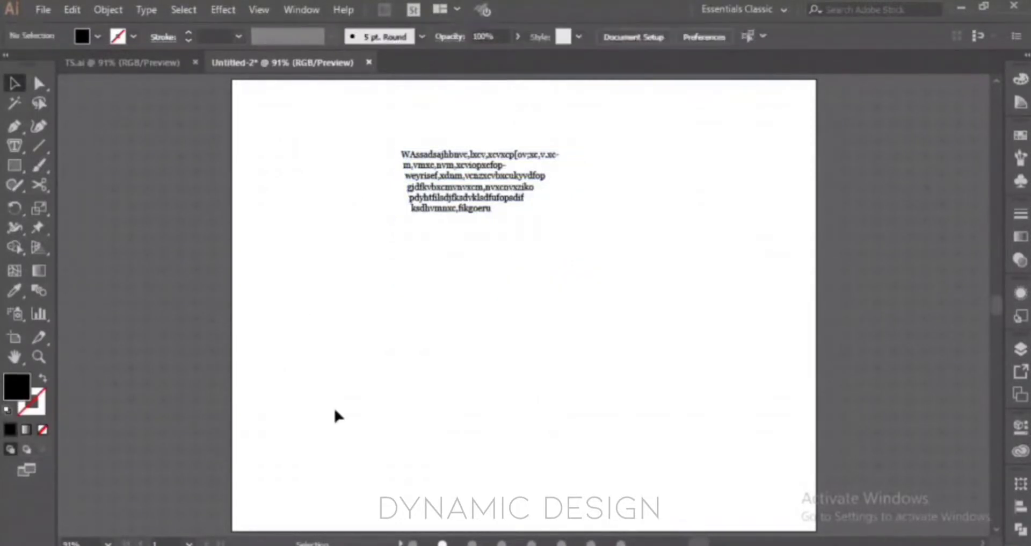
pyautogui.click(521, 245)
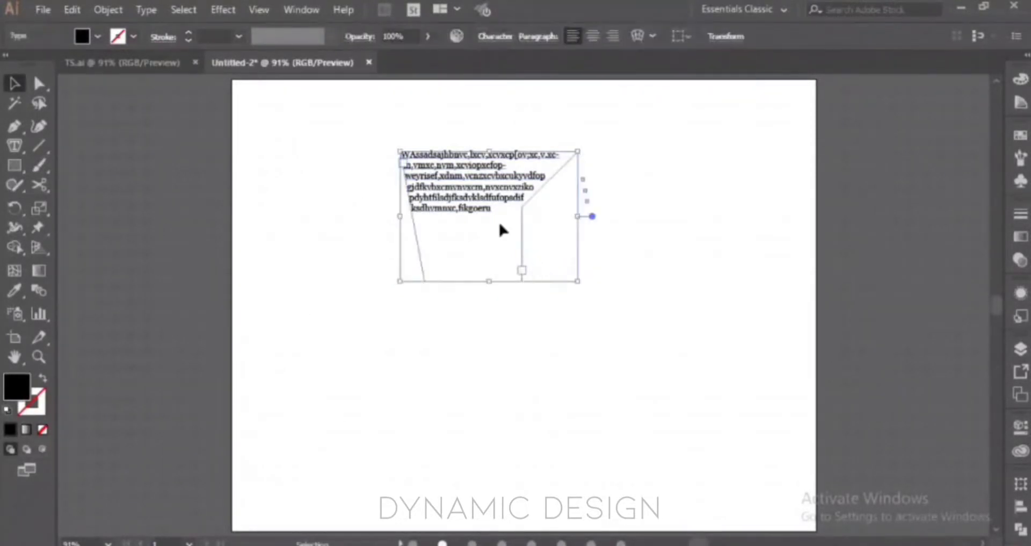
pyautogui.click(569, 385)
# Continue the text inside the shape with about four more lines of random filler using the Area Type tool, and delete the text object.
pyautogui.click(521, 262)
pyautogui.moveTo(10, 143); pyautogui.dragTo(102, 166)
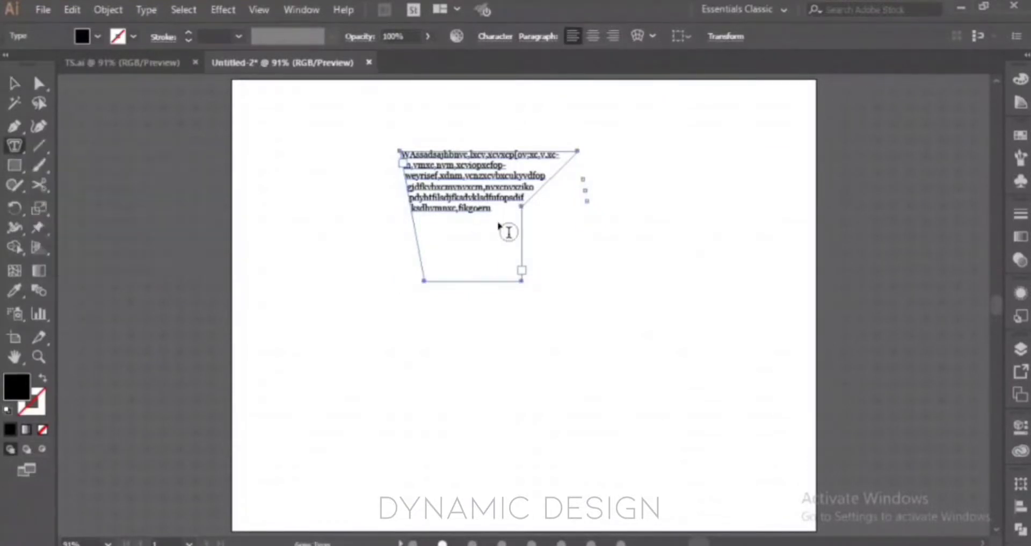
pyautogui.click(494, 209)
pyautogui.doubleClick(494, 208)
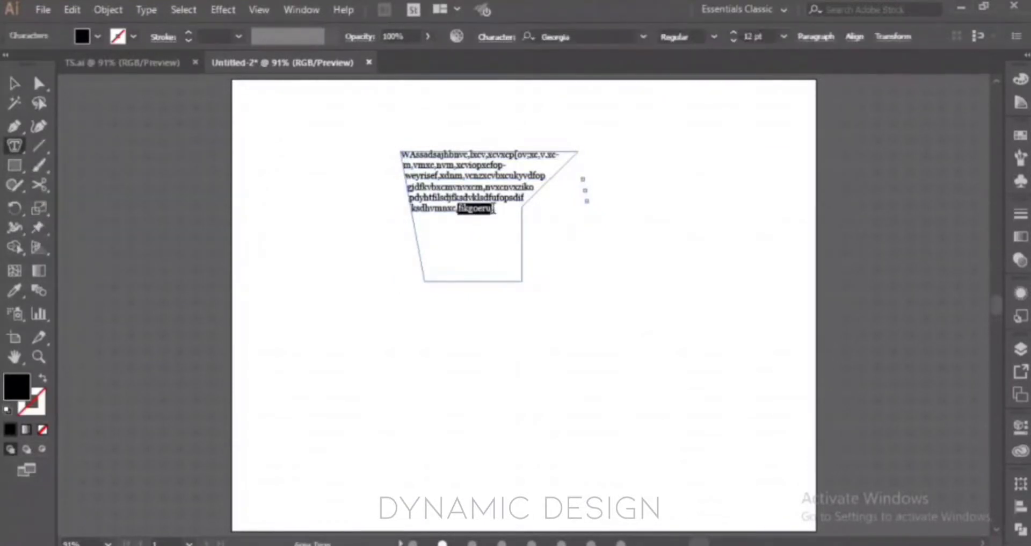
pyautogui.click(494, 209)
pyautogui.write('idasd')
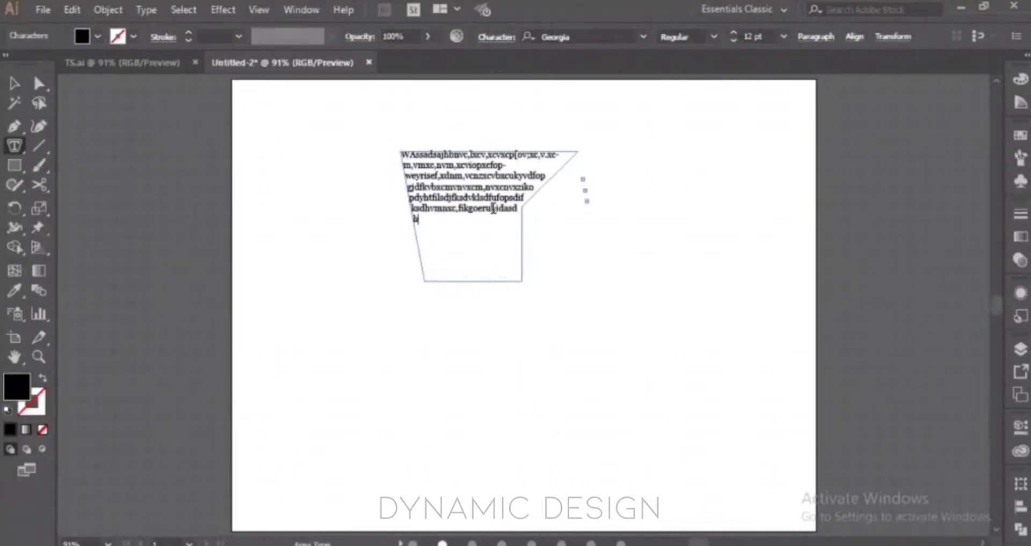
pyautogui.write('hldjashdjkashdkashdklasjkldjasljkdl;askdlaskdl;askdl;askld')
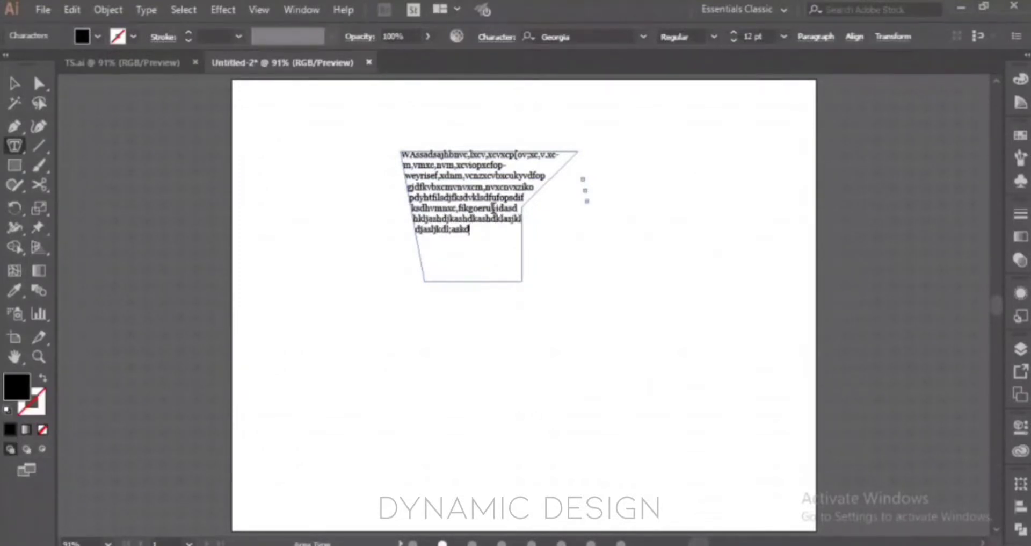
pyautogui.write('kasl;kdl;askdl;asduiasy89j')
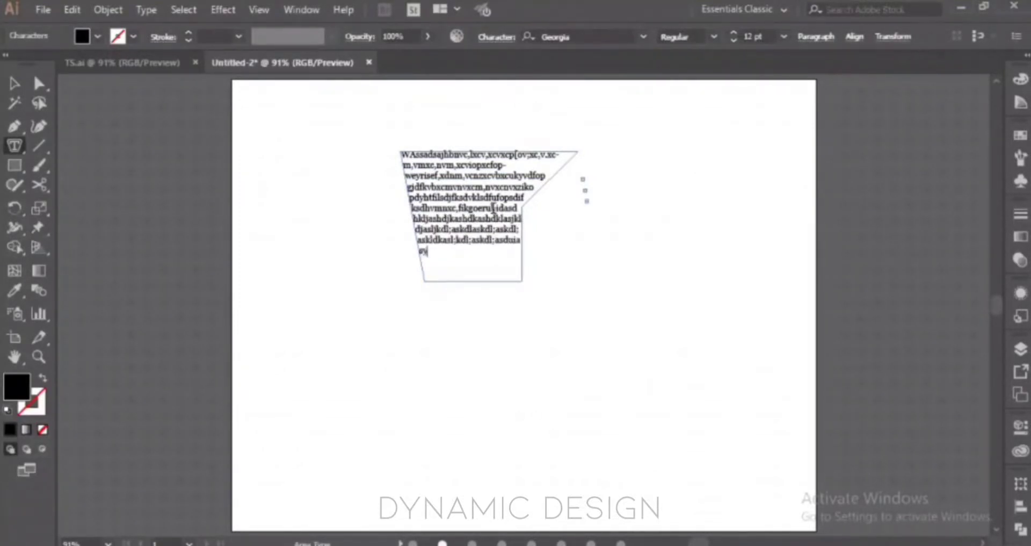
pyautogui.press('Escape')
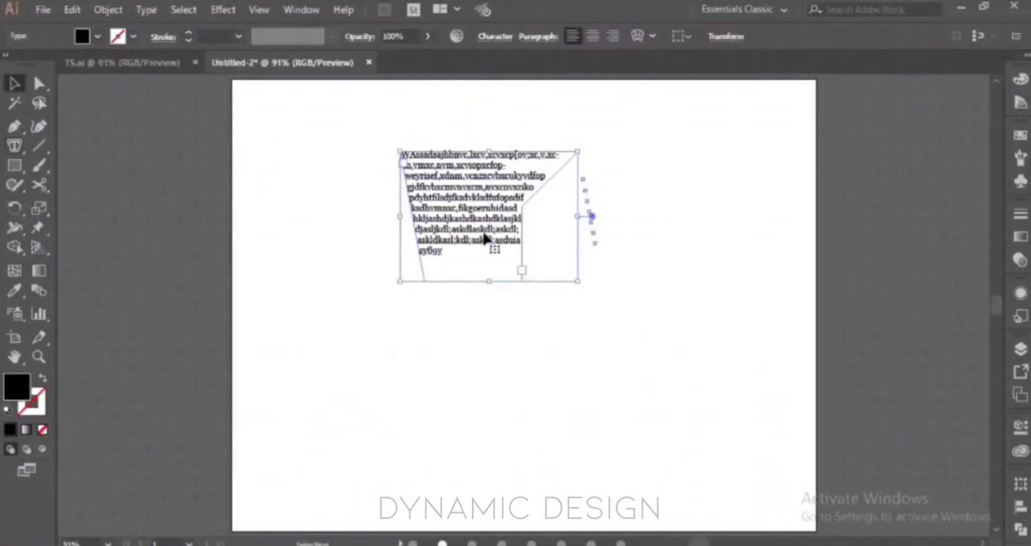
pyautogui.press('Delete')
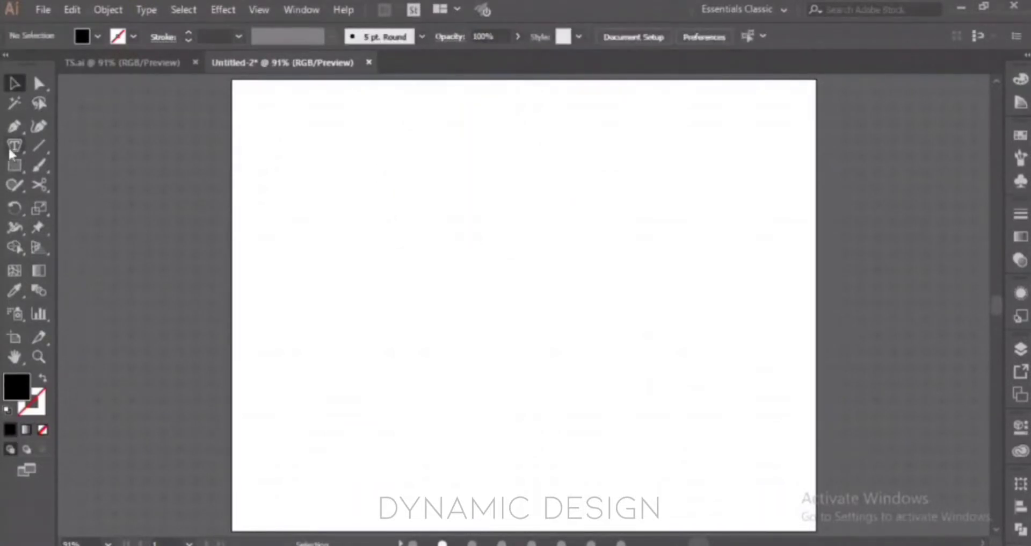
# Draw a circle with the Ellipse tool in the upper middle of the artboard and swap its black fill to the stroke.
pyautogui.click(24, 168)
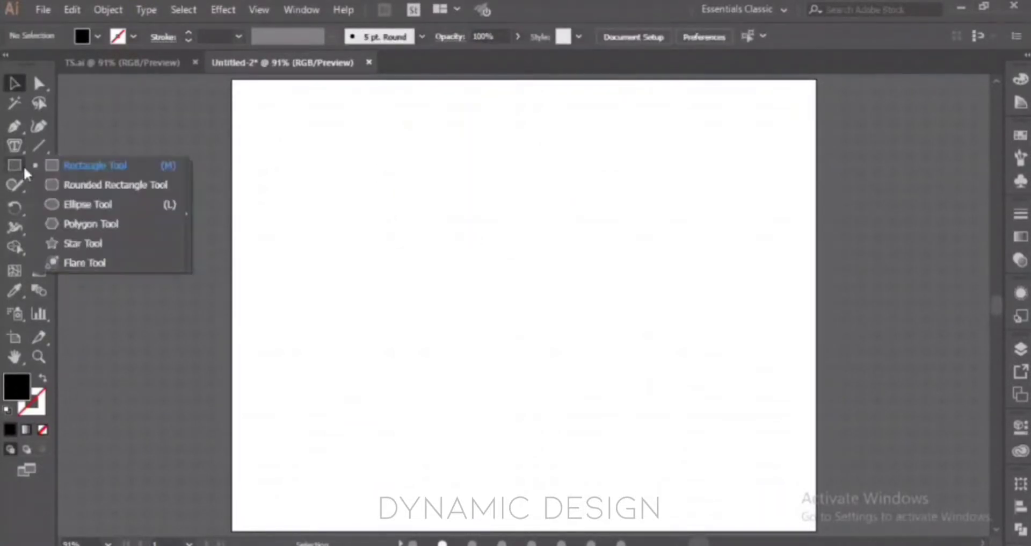
pyautogui.click(97, 203)
pyautogui.moveTo(423, 168)
pyautogui.mouseDown()
pyautogui.moveTo(580, 288)
pyautogui.moveTo(505, 264)
pyautogui.mouseUp()
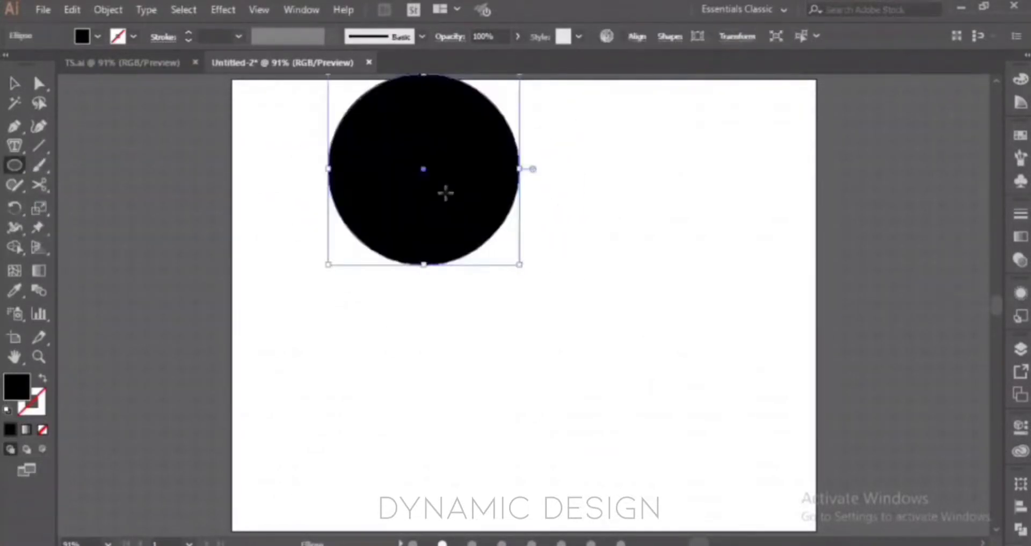
pyautogui.moveTo(421, 170); pyautogui.dragTo(483, 269)
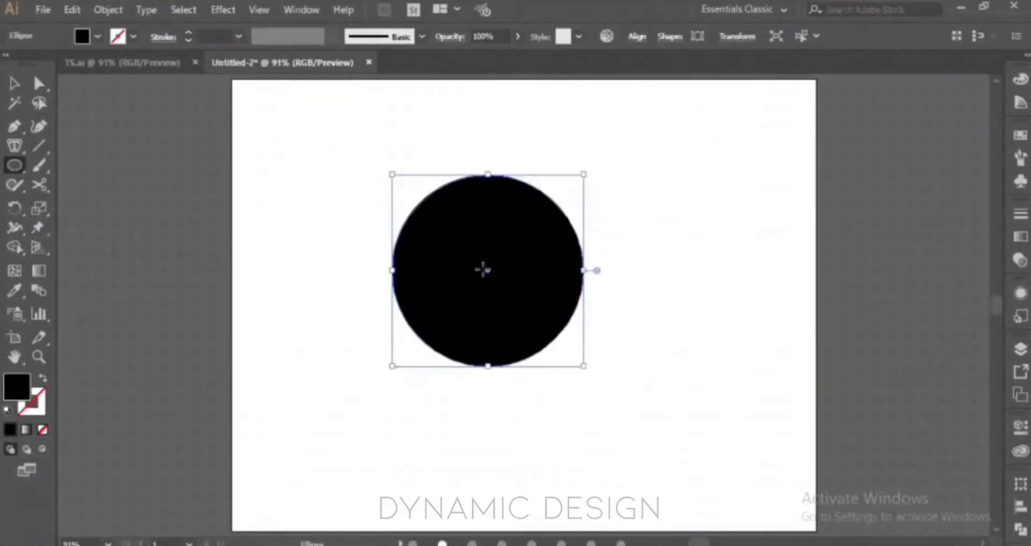
pyautogui.hotkey('shift', 'x')
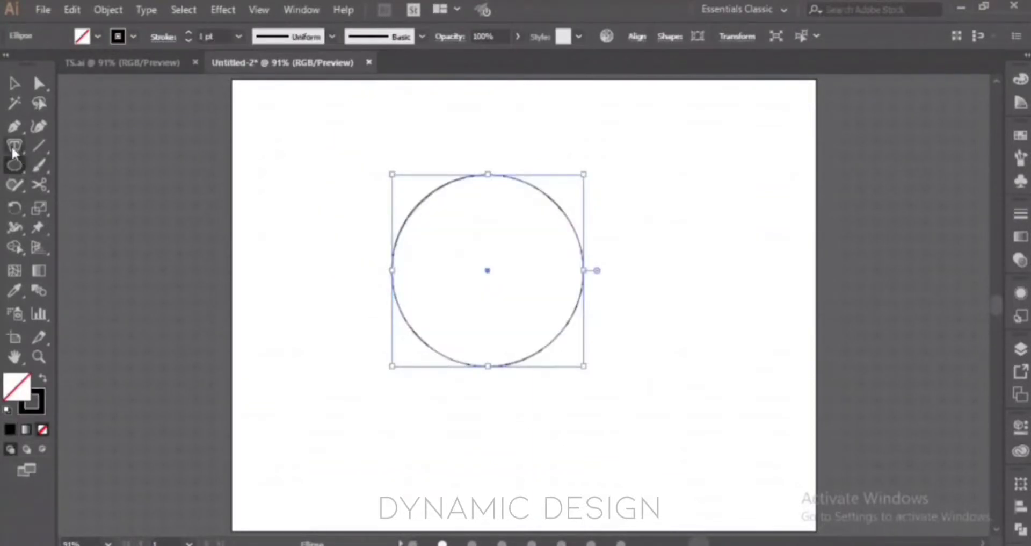
# Add placeholder text around the circle's outline with the Type on a Path tool, starting near its topmost point.
pyautogui.click(12, 149)
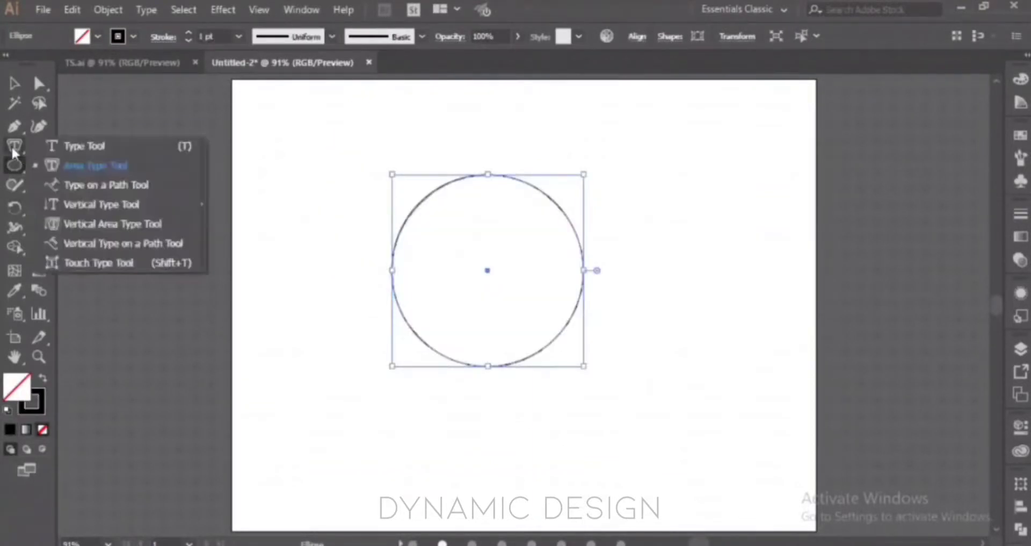
pyautogui.click(94, 185)
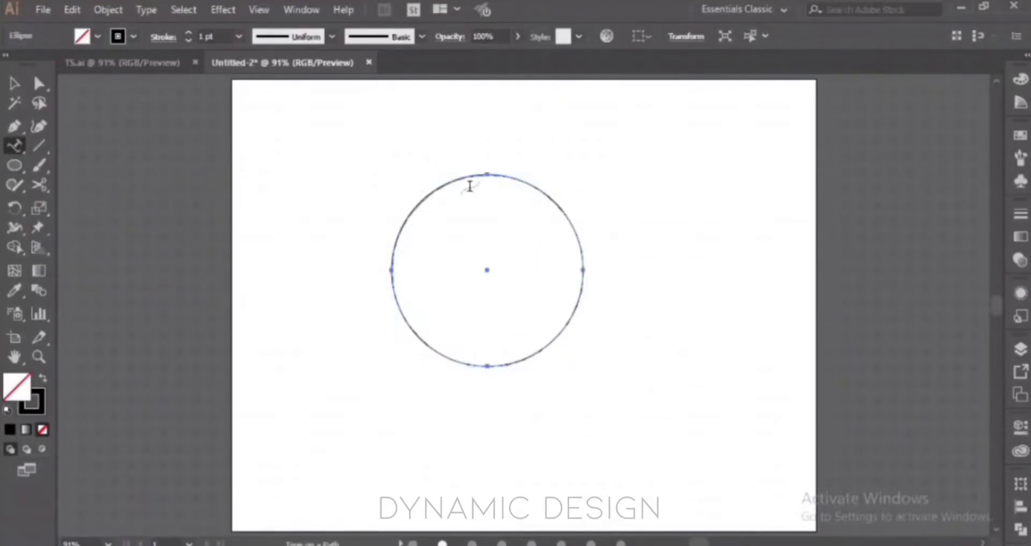
pyautogui.click(492, 173)
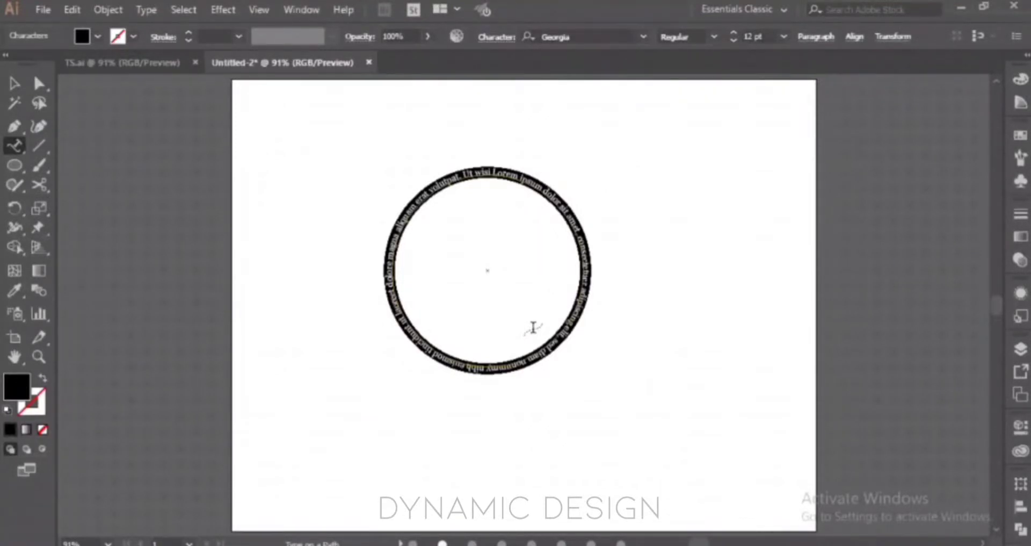
pyautogui.press('Escape')
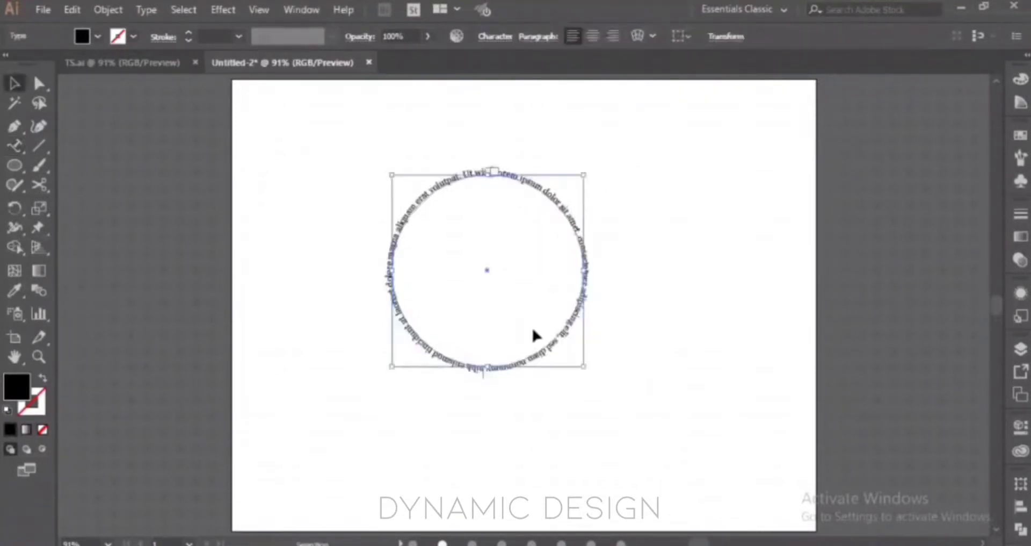
# Move the circular text slightly up on the artboard, examine its lettering along the path, and deselect it.
pyautogui.click(575, 335)
pyautogui.moveTo(561, 208); pyautogui.dragTo(570, 167)
pyautogui.hotkey('ctrl', '1')
pyautogui.moveTo(559, 209); pyautogui.dragTo(539, 235)
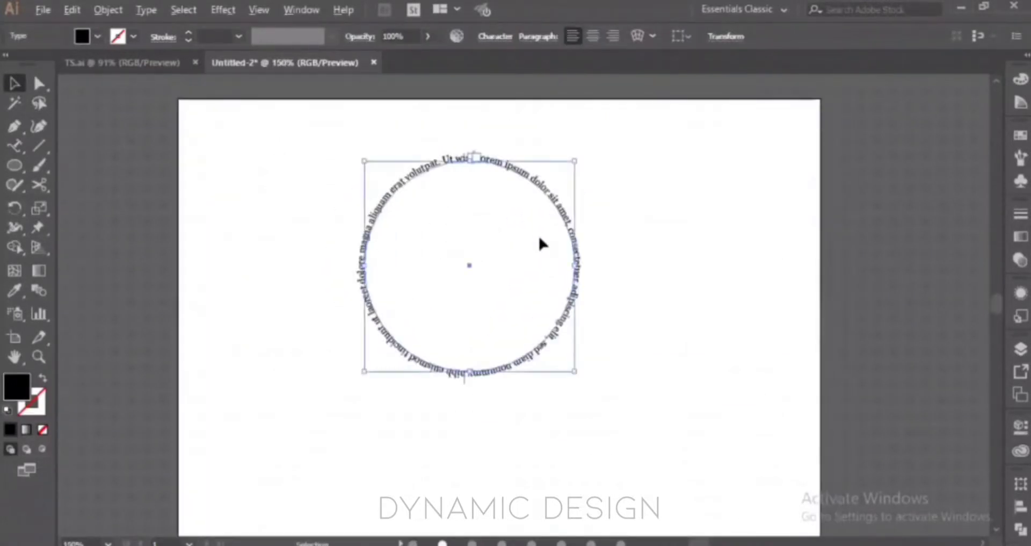
pyautogui.scroll(3, 538, 235)
pyautogui.scroll(-2, 686, 242)
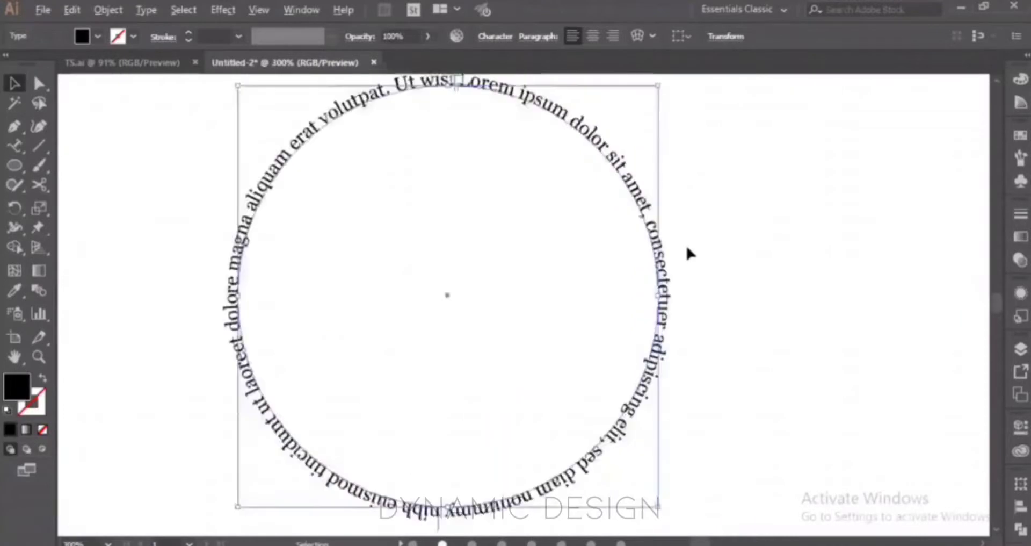
pyautogui.click(870, 233)
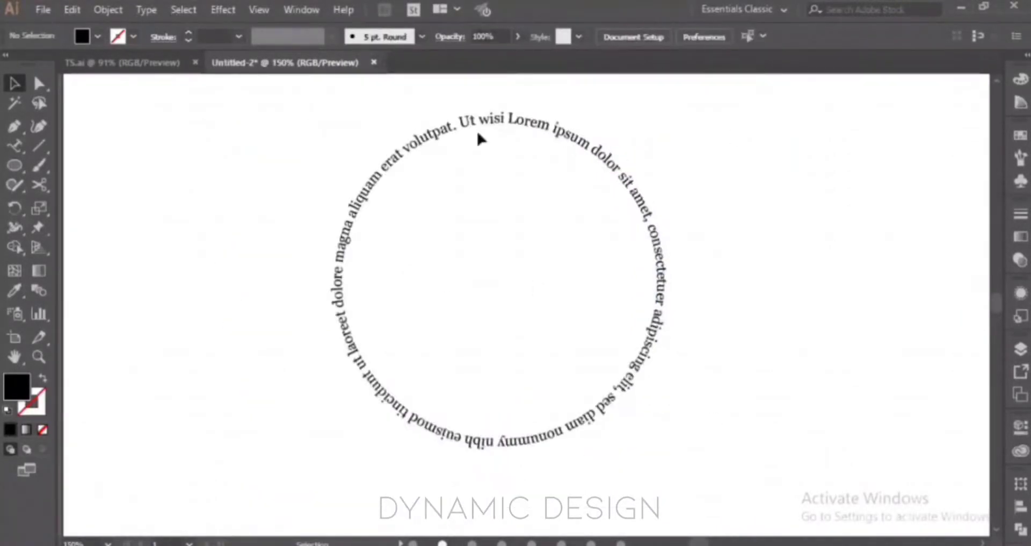
pyautogui.scroll(-2, 685, 338)
pyautogui.hotkey('ctrl', '0')
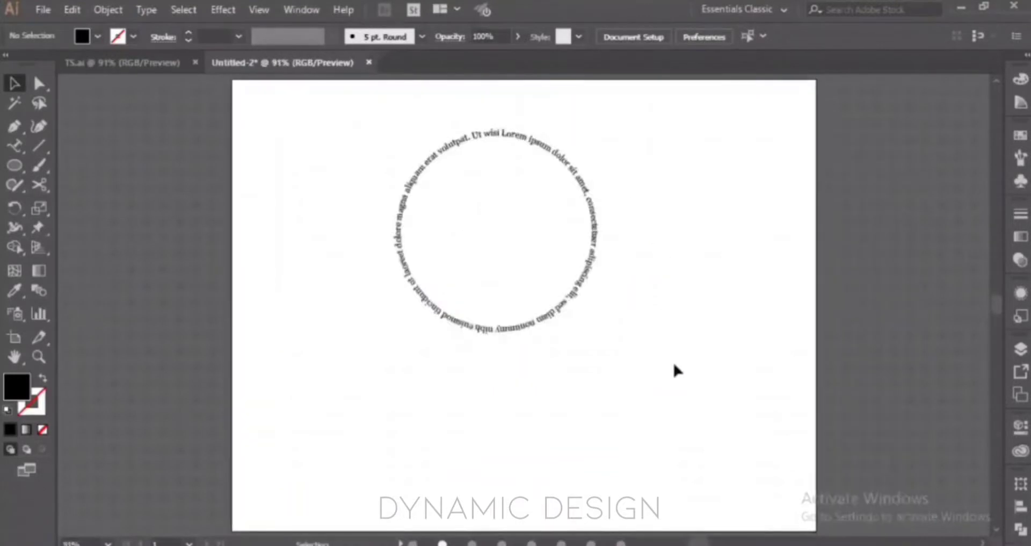
# Draw an open four-point wave below the circular text with the Curvature tool, and swap its fill to the stroke.
pyautogui.click(37, 128)
pyautogui.click(350, 445)
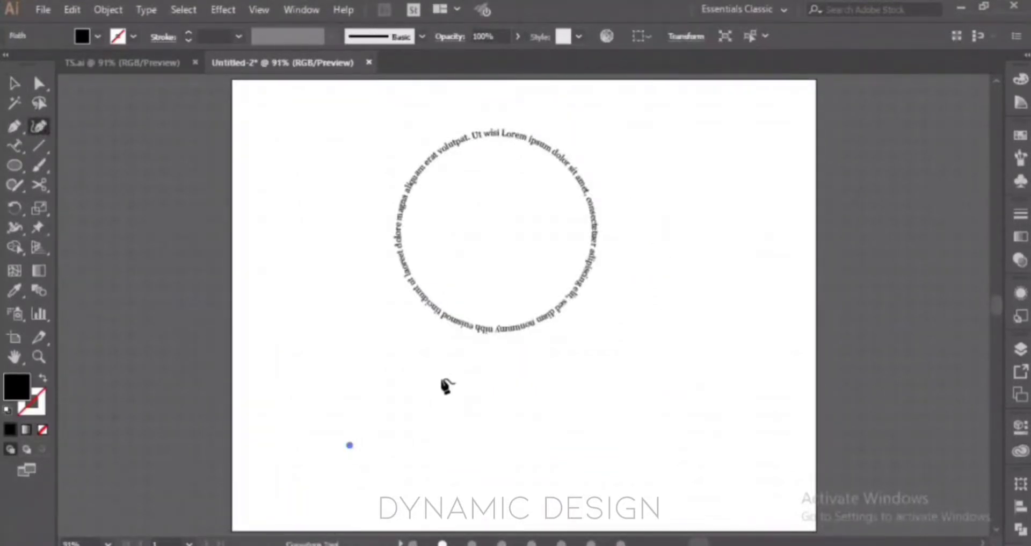
pyautogui.click(431, 380)
pyautogui.click(523, 450)
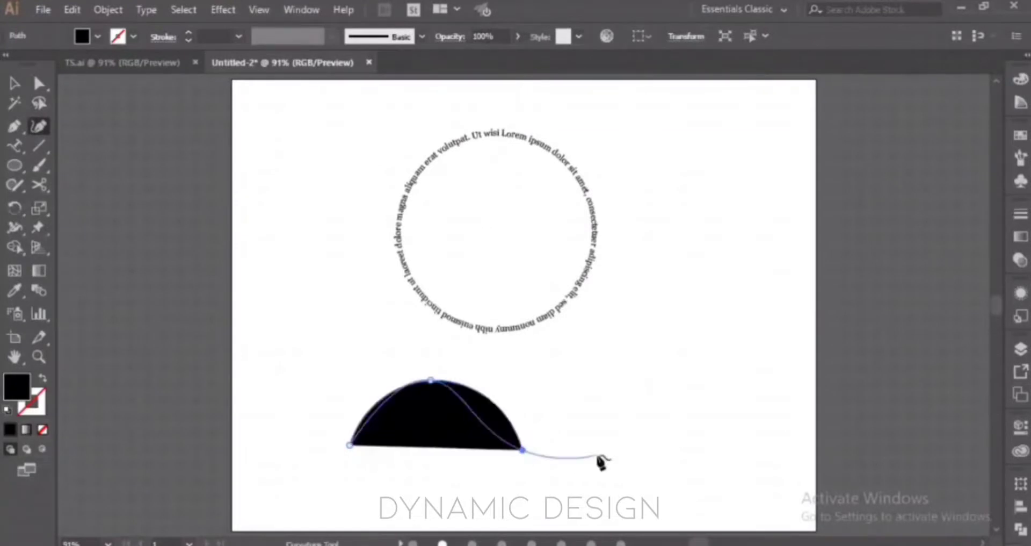
pyautogui.click(631, 396)
pyautogui.hotkey('shift', 'x')
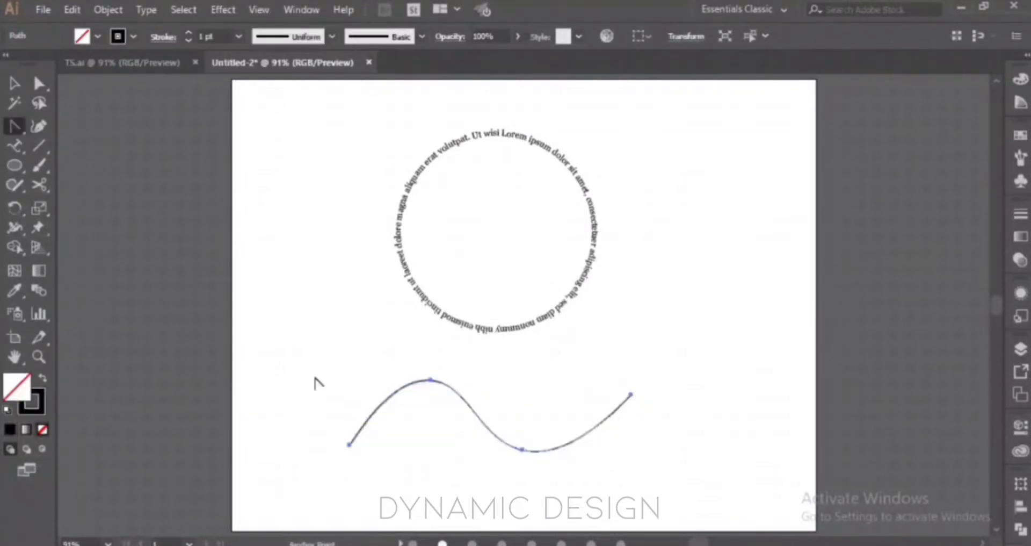
pyautogui.press('v')
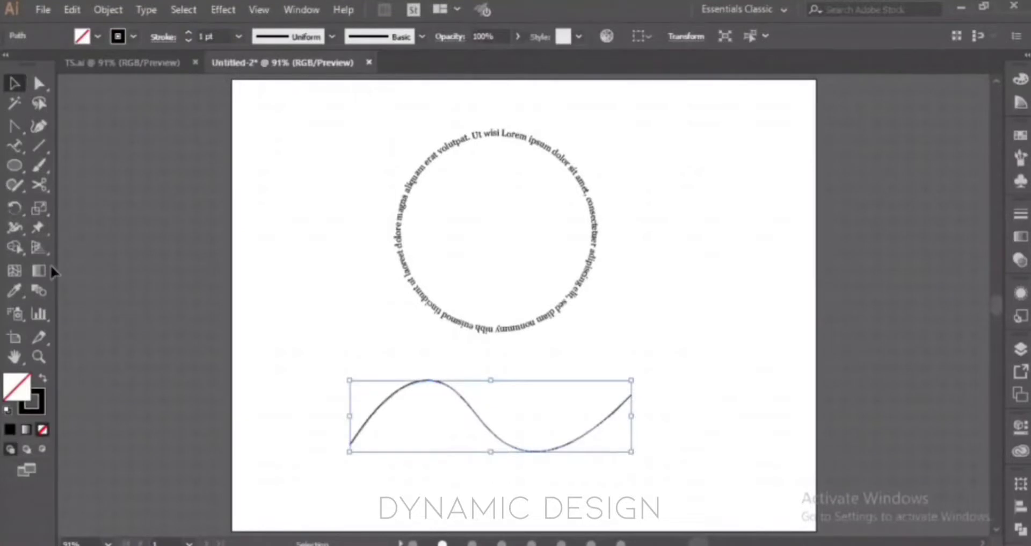
# Place placeholder text on the wave with the Type on a Path tool and shift its start bracket to the path's left end.
pyautogui.moveTo(25, 150); pyautogui.dragTo(73, 185)
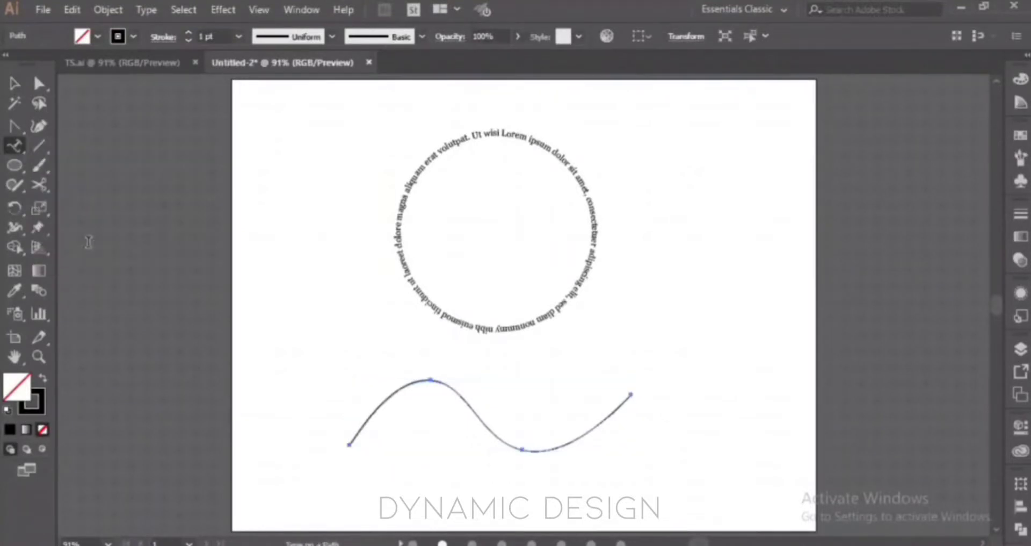
pyautogui.click(459, 391)
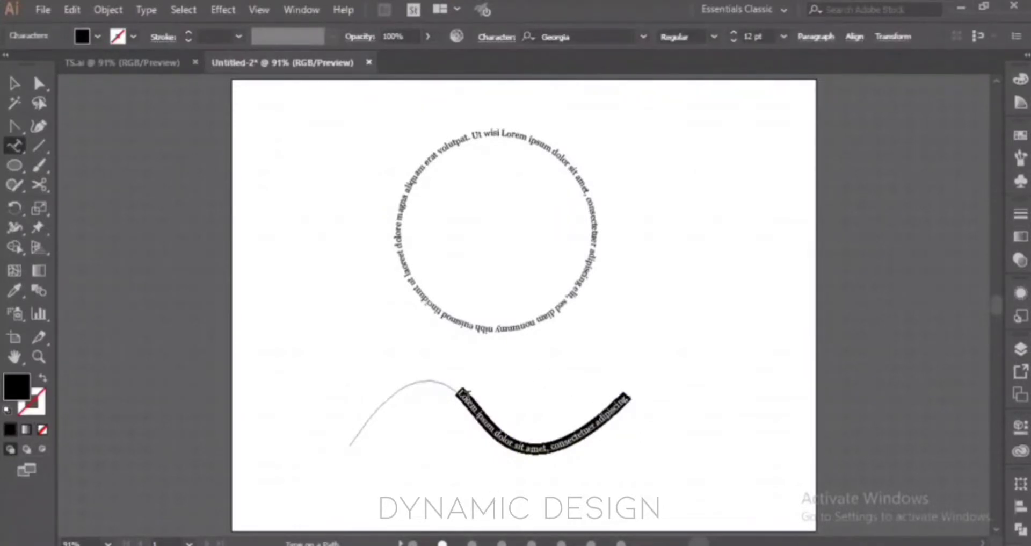
pyautogui.press('Escape')
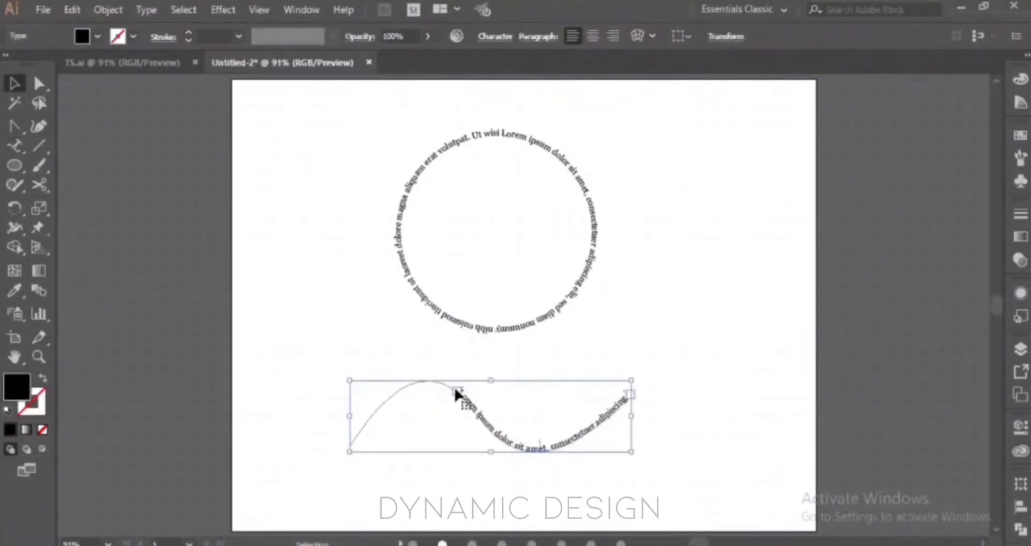
pyautogui.moveTo(461, 394); pyautogui.dragTo(340, 448)
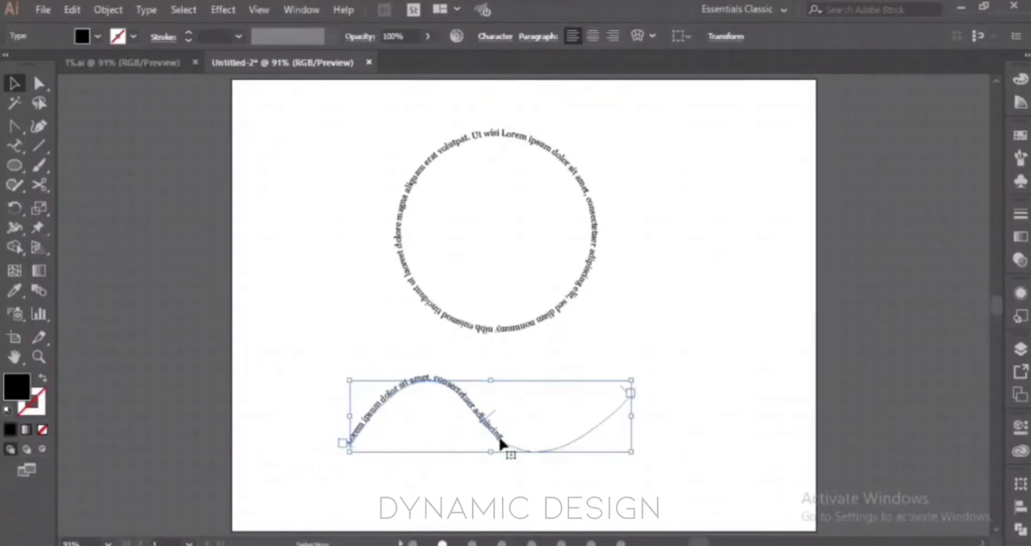
# Try to extend the wave text with a long run of repeated "dfg" filler letters and adjust its end bracket.
pyautogui.write('t')
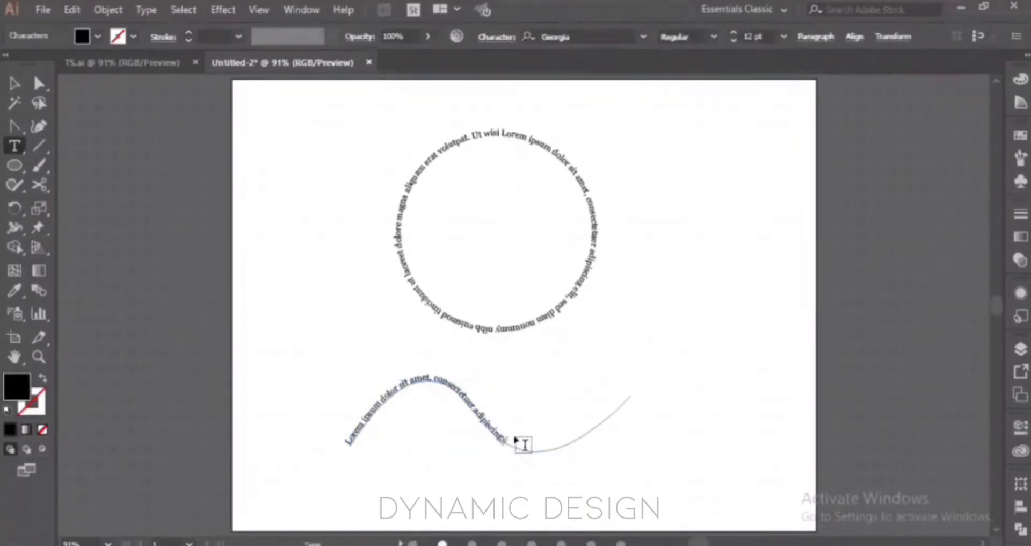
pyautogui.write('dfgdfgdfgdfgdfgdfgdfgdfgdfgdfgdfg')
pyautogui.press('Escape')
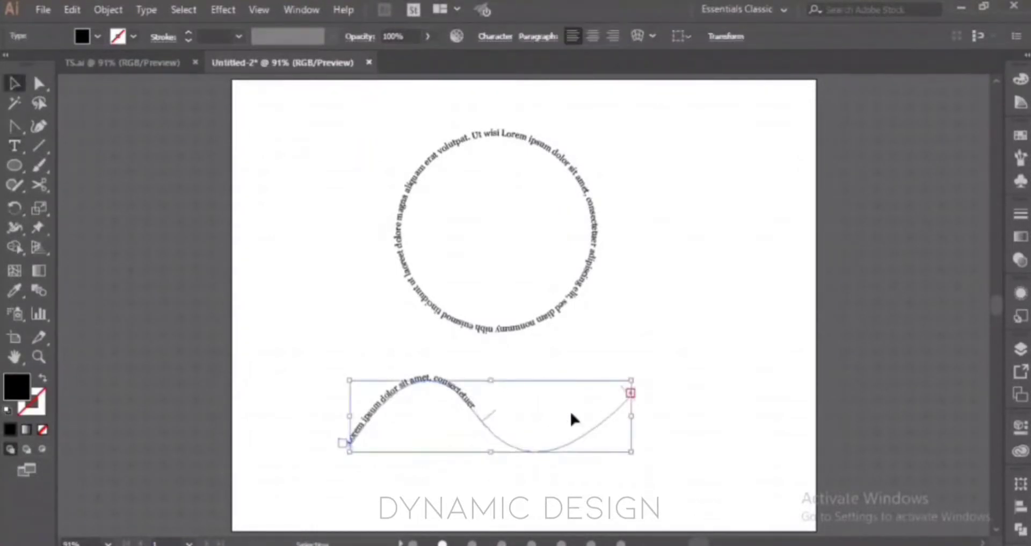
pyautogui.moveTo(625, 388); pyautogui.dragTo(629, 387)
pyautogui.press('a')
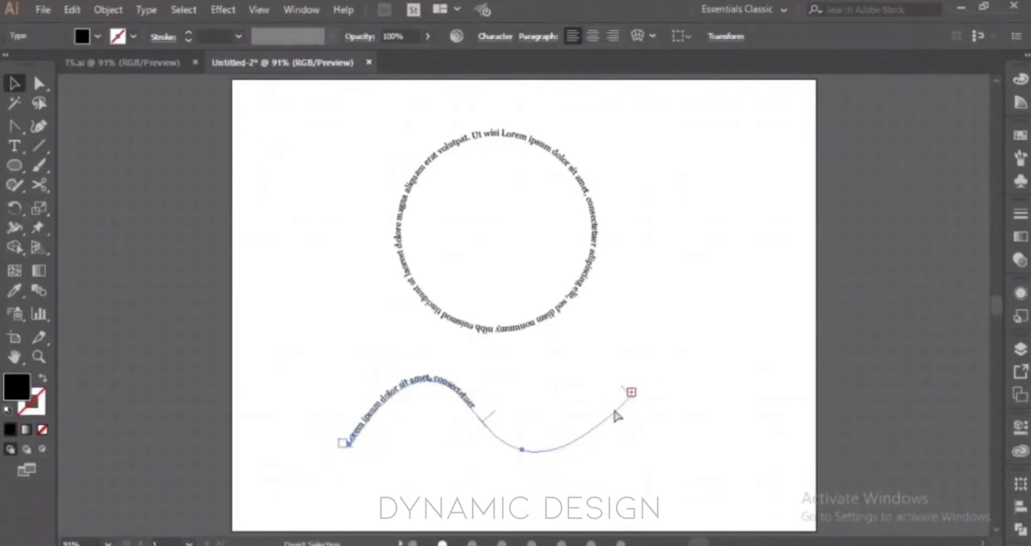
pyautogui.press('v')
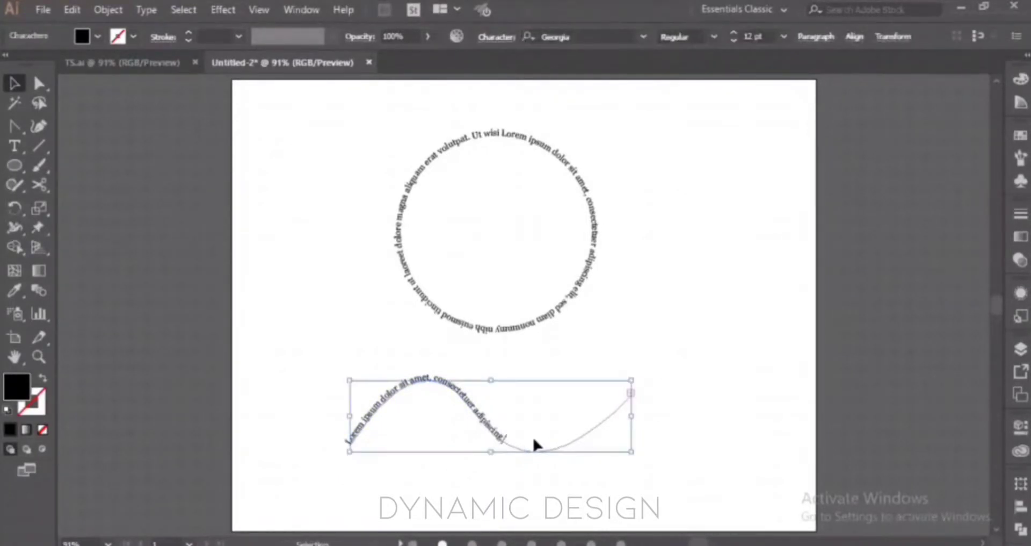
# Continue the wave text after "adipiscing" with the filler "hlaskdklasjdklaskdl;askdlkasl;dkl;kl" up to the path's right end.
pyautogui.write('laskdkasjdklaskdf;ask')
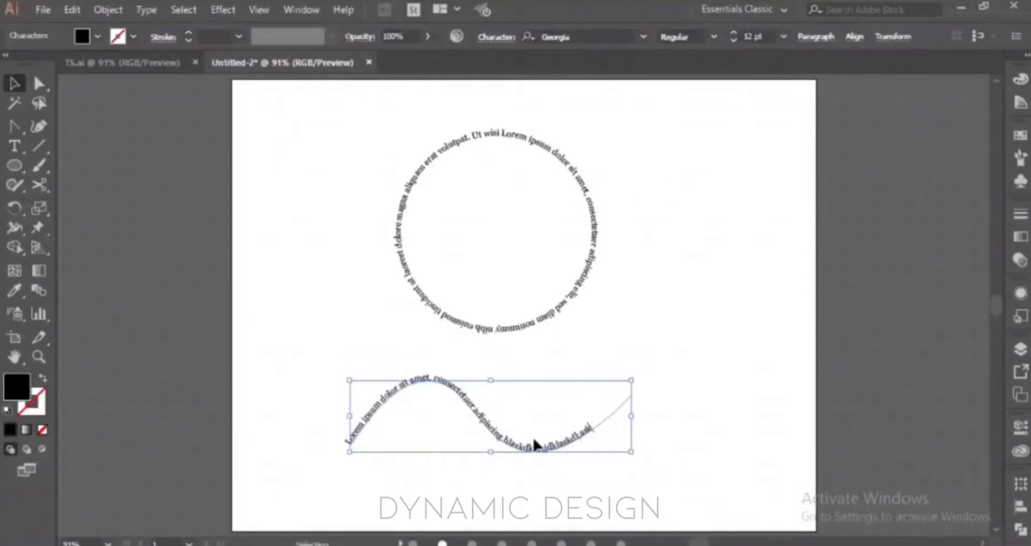
pyautogui.write('dfk;asl;dkl;kl')
pyautogui.press('Escape')
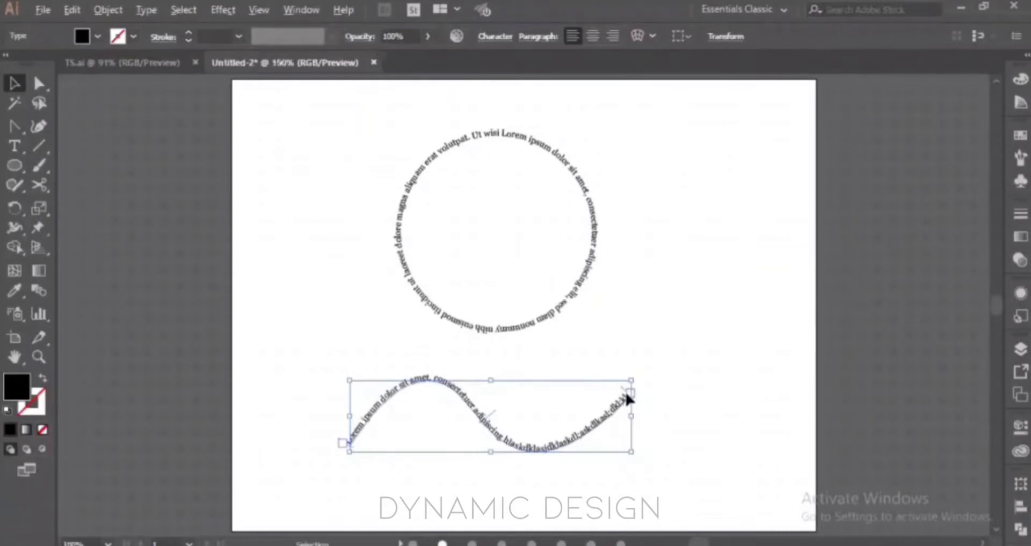
# Examine the wave text's end, start and centre brackets close up.
pyautogui.scroll(4, 627, 394)
pyautogui.moveTo(640, 403); pyautogui.dragTo(689, 328)
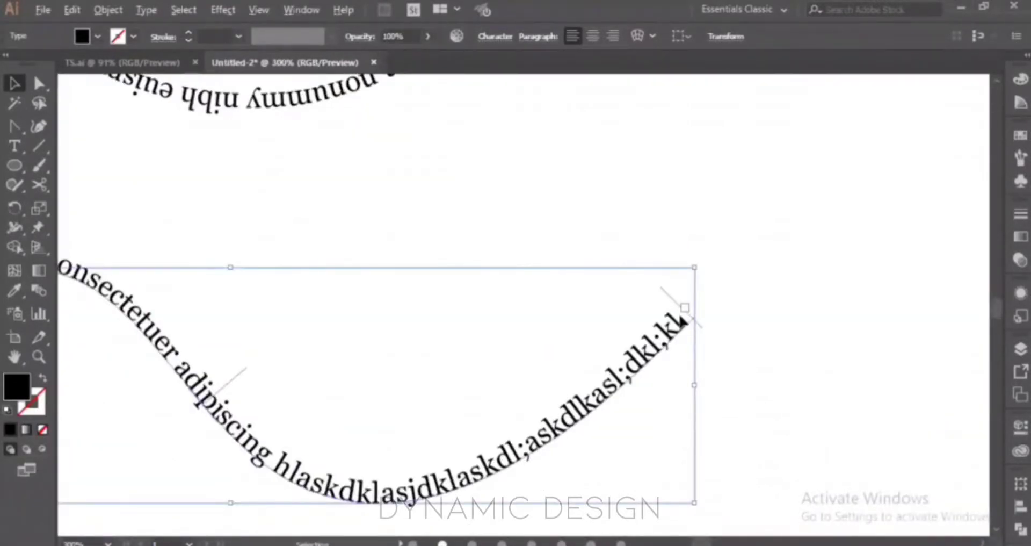
pyautogui.scroll(-2, 681, 318)
pyautogui.moveTo(523, 351); pyautogui.dragTo(679, 316)
pyautogui.scroll(2, 322, 352)
pyautogui.scroll(1, 322, 355)
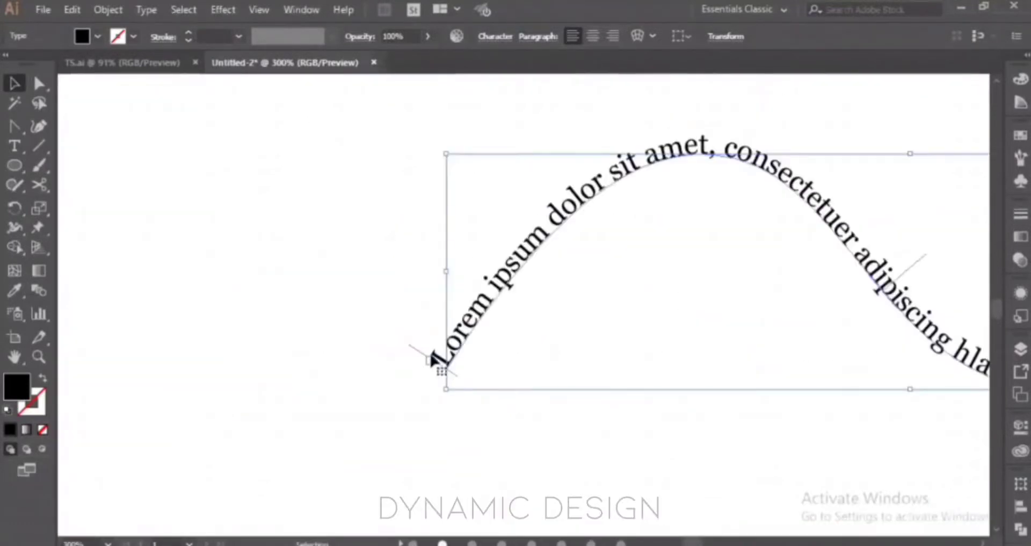
pyautogui.scroll(-2, 679, 343)
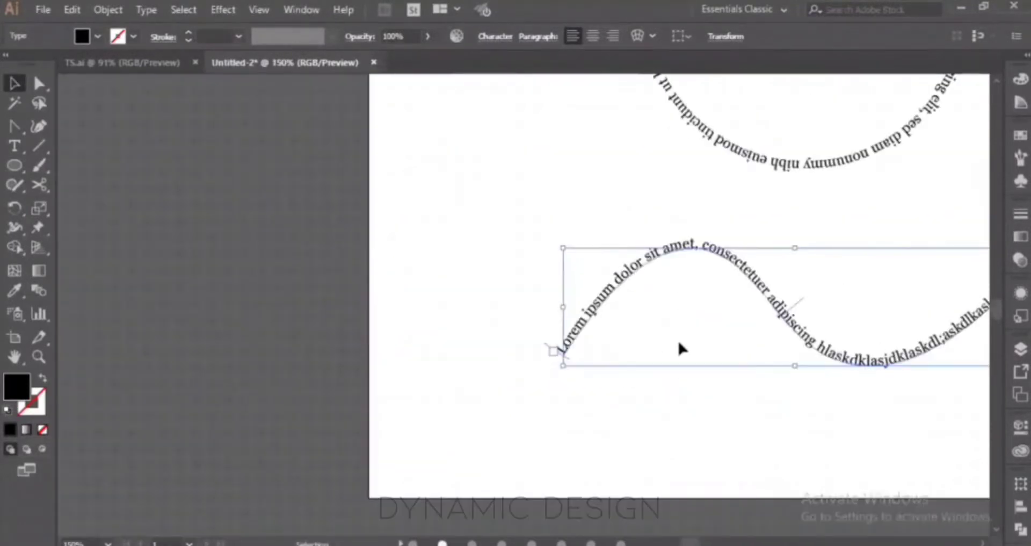
pyautogui.moveTo(679, 342); pyautogui.dragTo(315, 361)
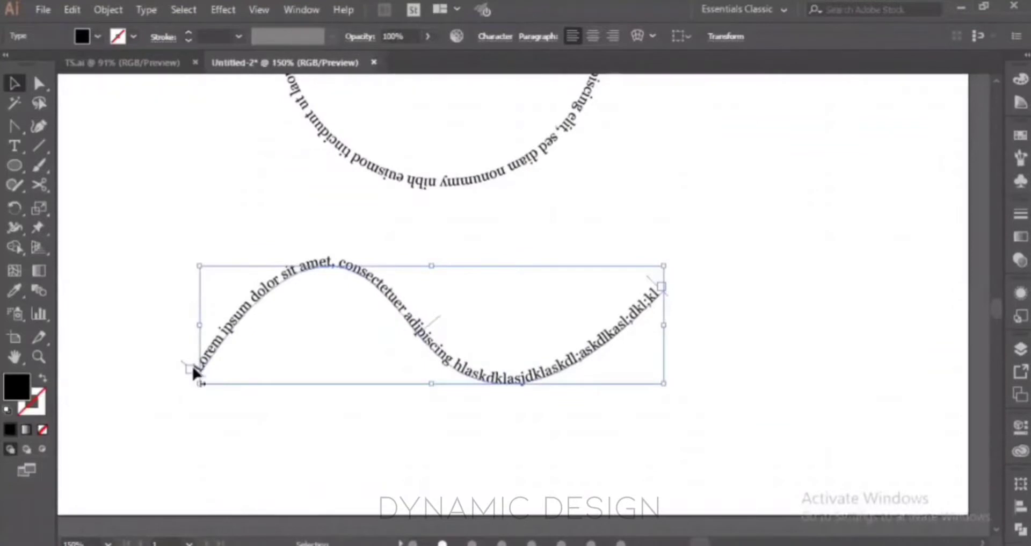
# Slide the wave text's start bracket toward the right end and back, flip the text across the path, and undo the flip.
pyautogui.moveTo(191, 366); pyautogui.dragTo(546, 321)
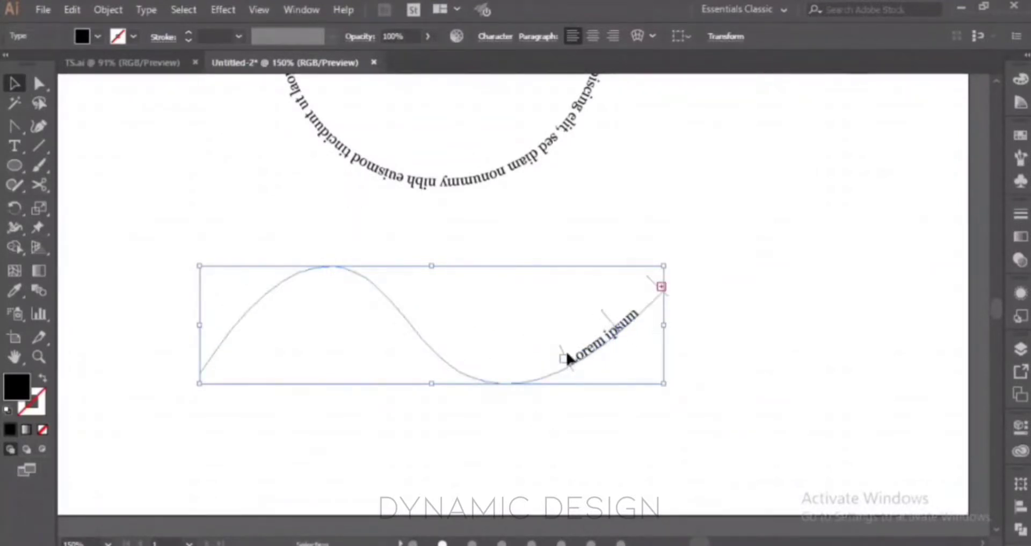
pyautogui.moveTo(567, 359); pyautogui.dragTo(209, 378)
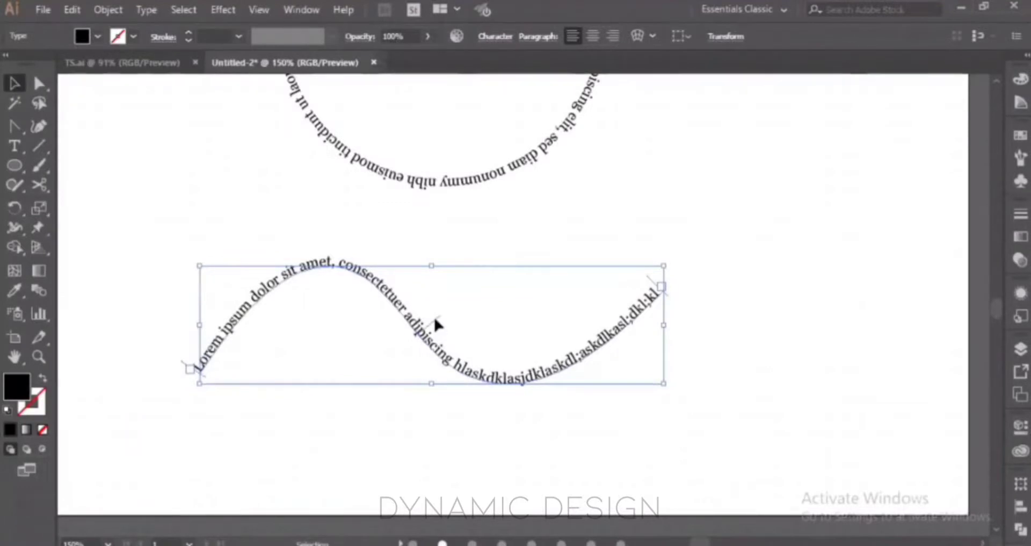
pyautogui.moveTo(436, 320); pyautogui.dragTo(418, 355)
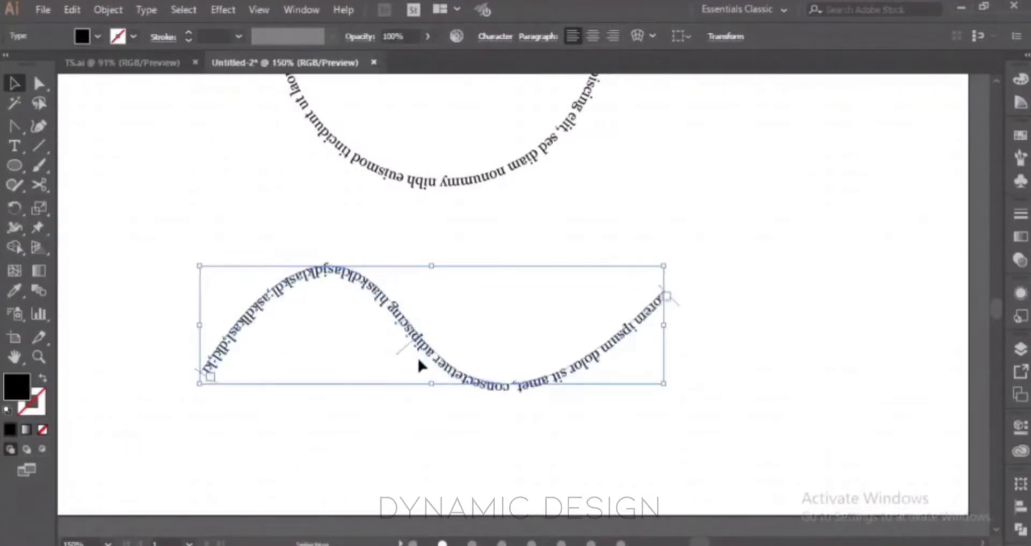
pyautogui.click(461, 428)
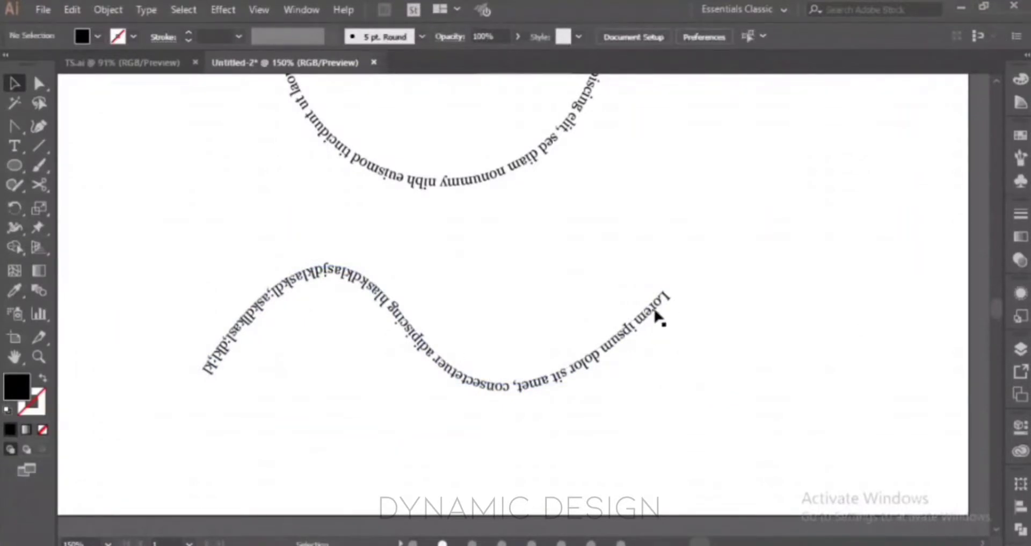
pyautogui.hotkey('ctrl', 'z')
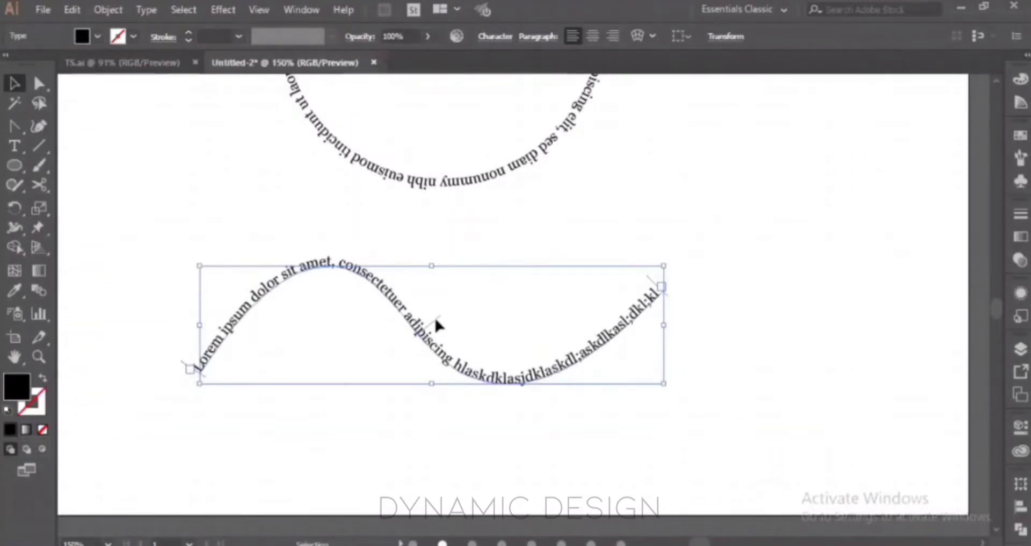
# Flip the wave text to the other side of its path using the centre bracket, and undo the flip.
pyautogui.moveTo(434, 315); pyautogui.dragTo(419, 350)
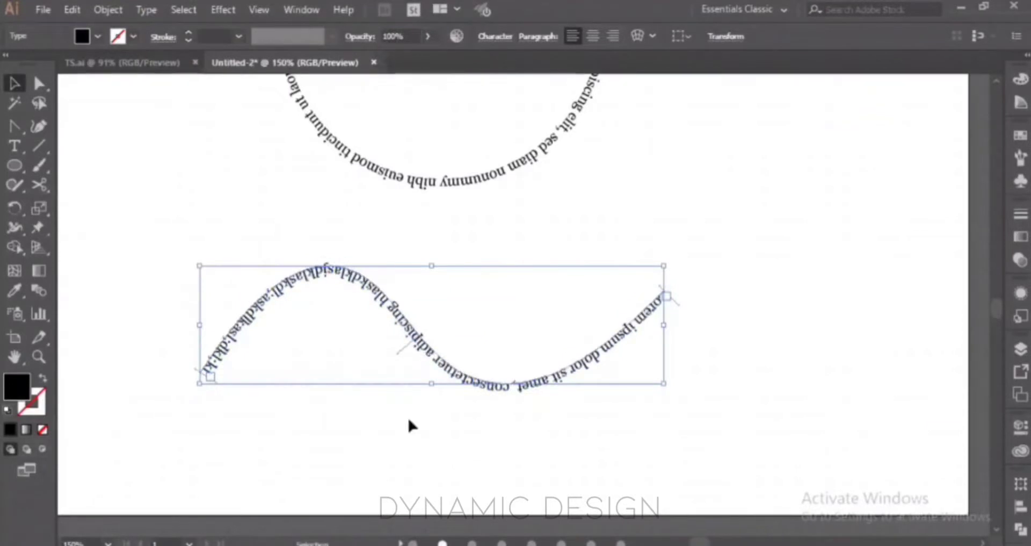
pyautogui.click(357, 255)
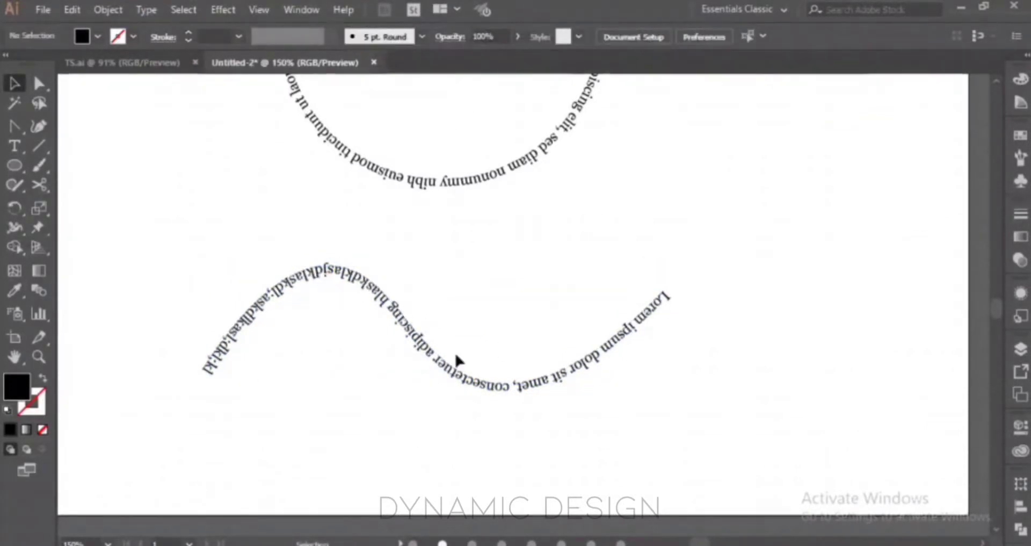
pyautogui.press('a')
pyautogui.hotkey('ctrl', 'z')
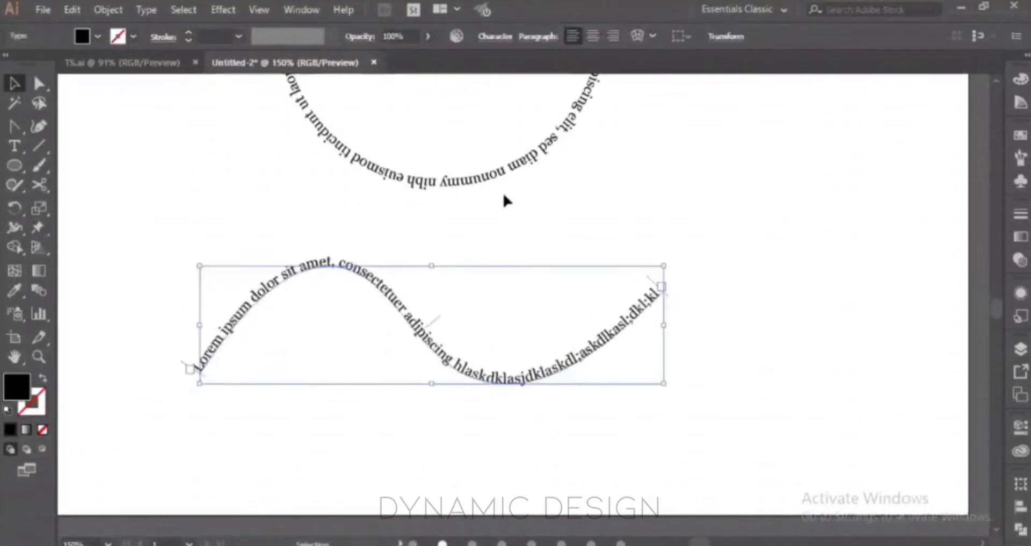
# Slide the circle text's start bracket clockwise away from the end bracket, and return it to the circle's top.
pyautogui.scroll(-3, 502, 193)
pyautogui.moveTo(559, 234); pyautogui.dragTo(495, 338)
pyautogui.scroll(2, 434, 275)
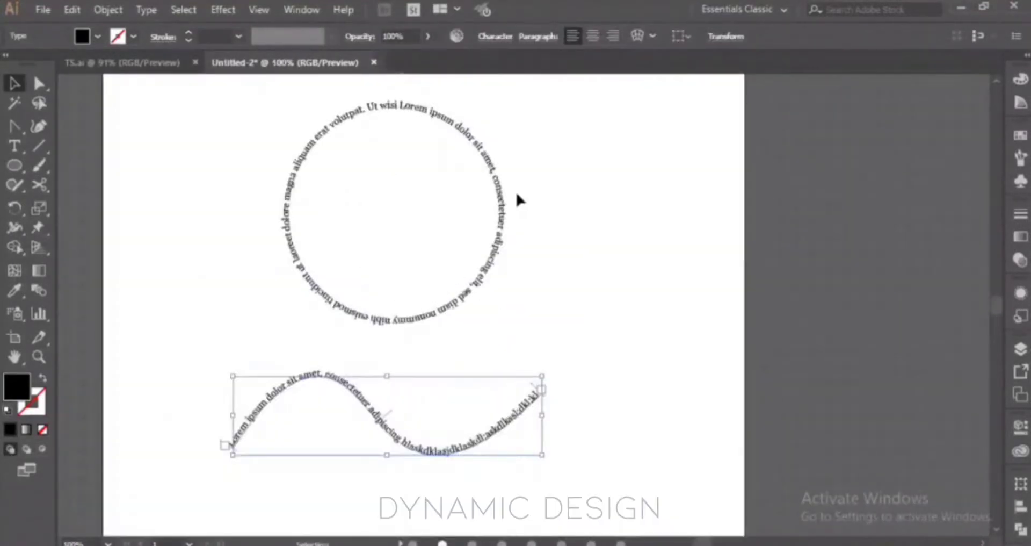
pyautogui.click(502, 217)
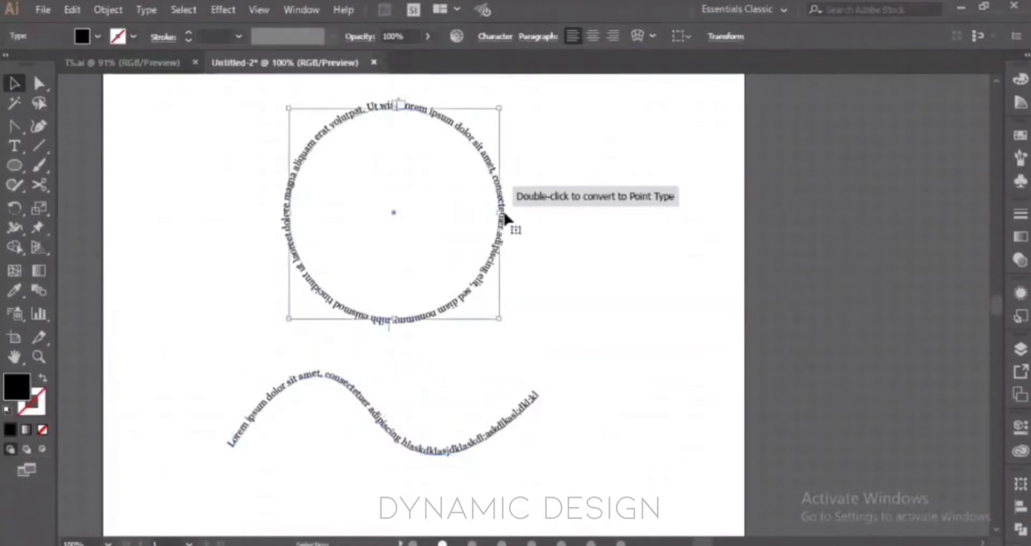
pyautogui.scroll(2, 420, 148)
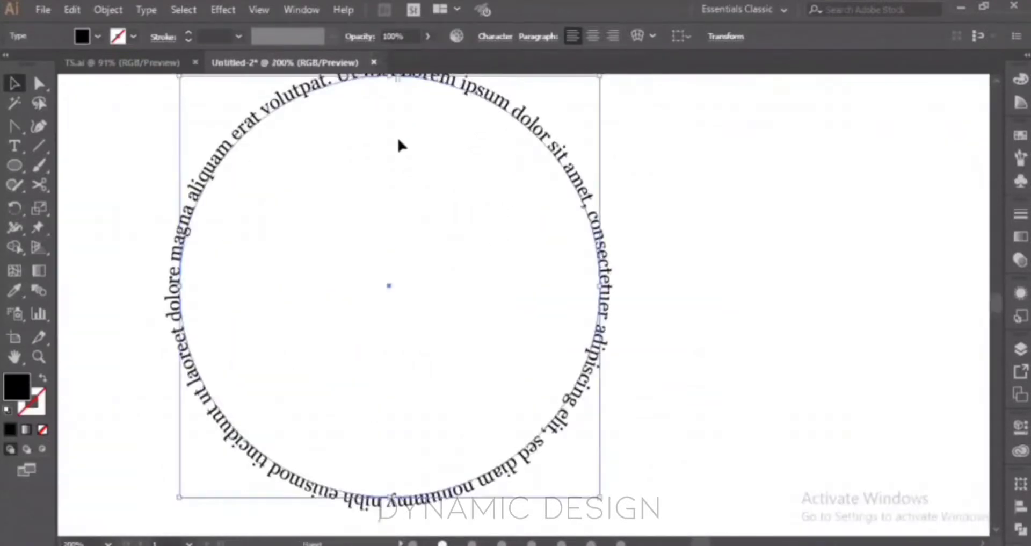
pyautogui.scroll(3, 398, 136)
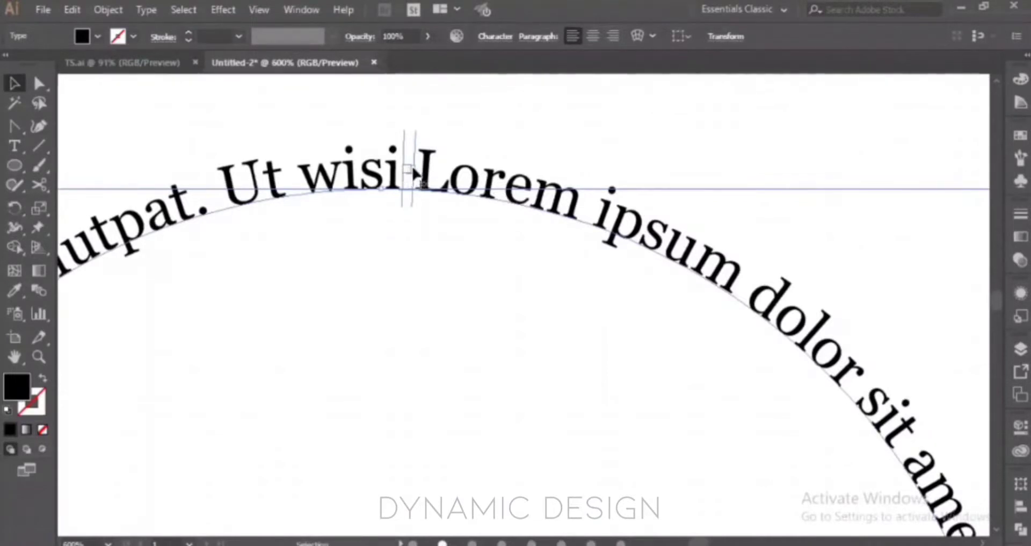
pyautogui.moveTo(414, 171); pyautogui.dragTo(754, 348)
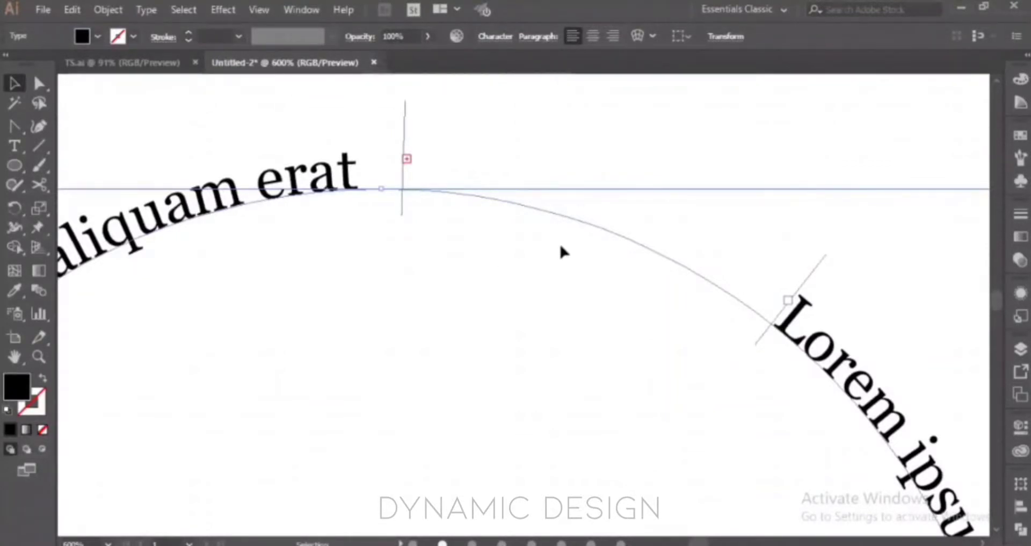
pyautogui.moveTo(787, 300); pyautogui.dragTo(445, 229)
# Flip the circle text to the inside of its path using the centre bracket, and flip it back outside.
pyautogui.scroll(-5, 445, 229)
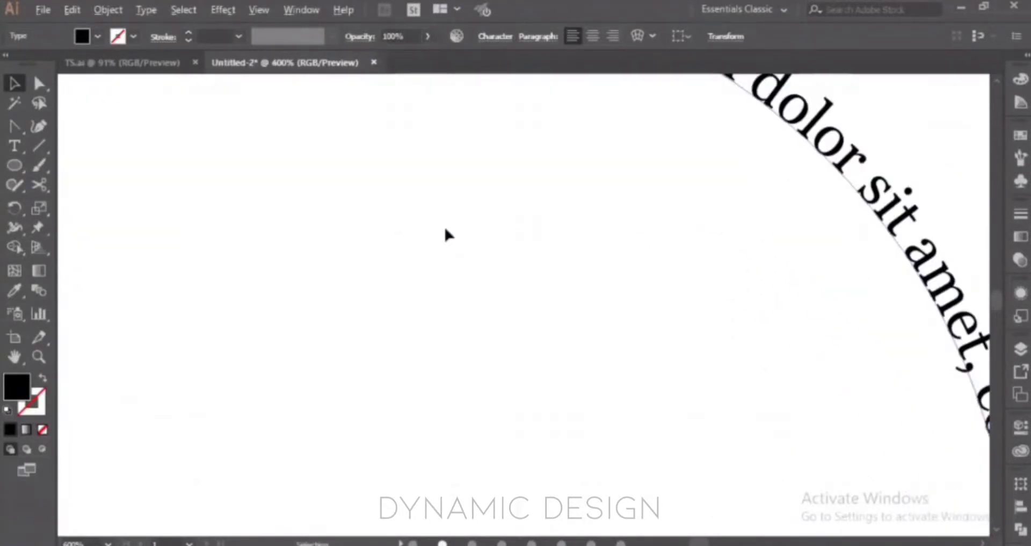
pyautogui.scroll(-2, 445, 230)
pyautogui.moveTo(461, 398); pyautogui.dragTo(442, 223)
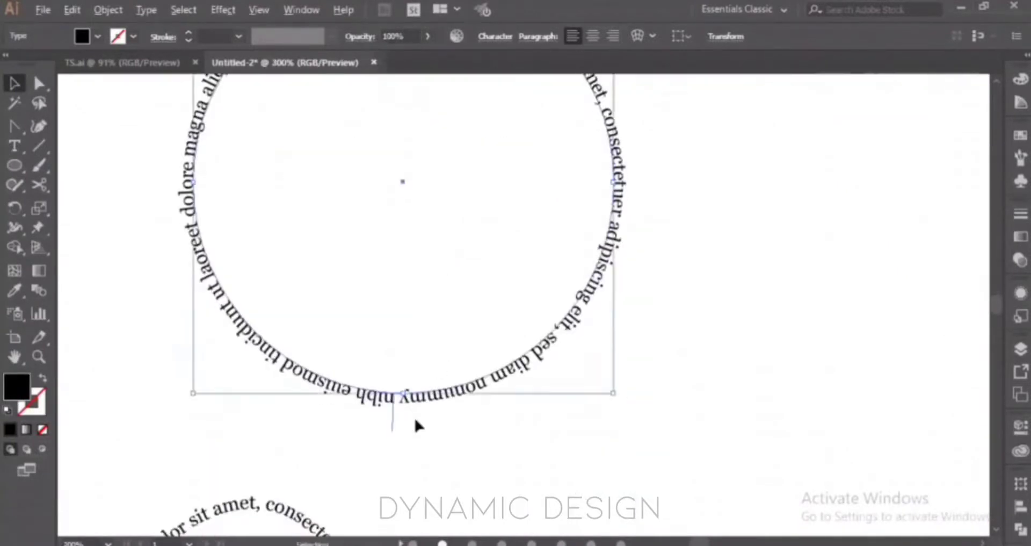
pyautogui.scroll(2, 415, 420)
pyautogui.scroll(-2, 355, 422)
pyautogui.press('space')
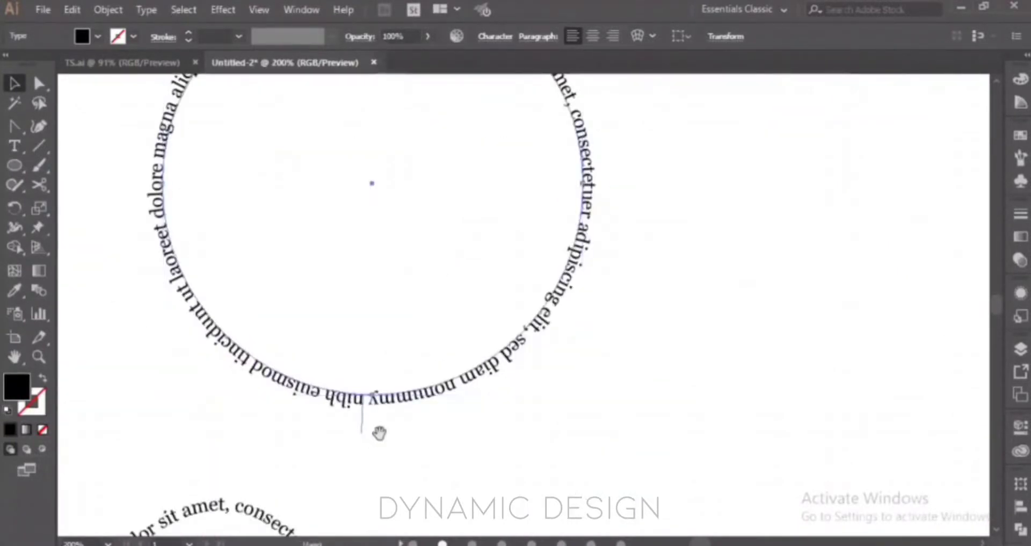
pyautogui.moveTo(379, 433); pyautogui.dragTo(412, 467)
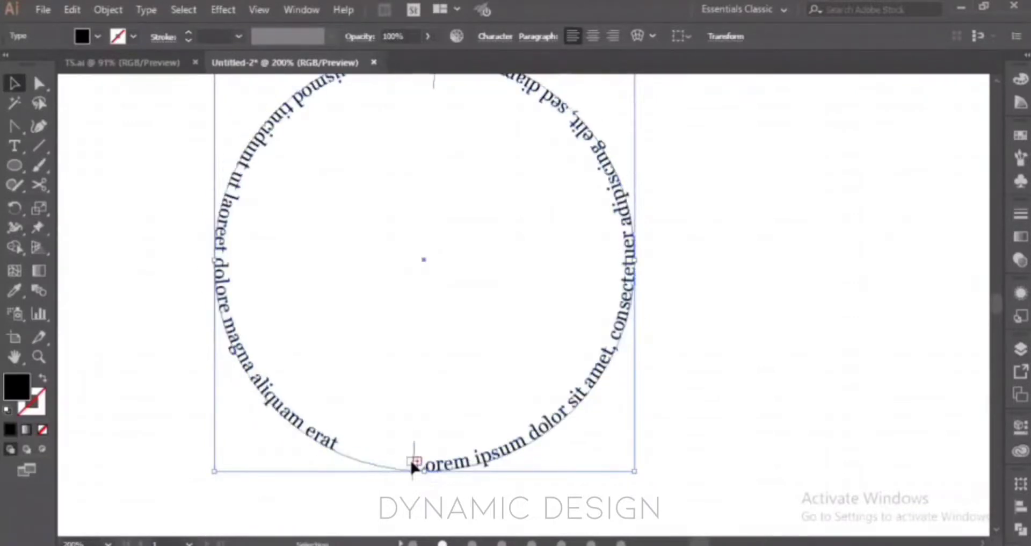
pyautogui.scroll(-1, 417, 437)
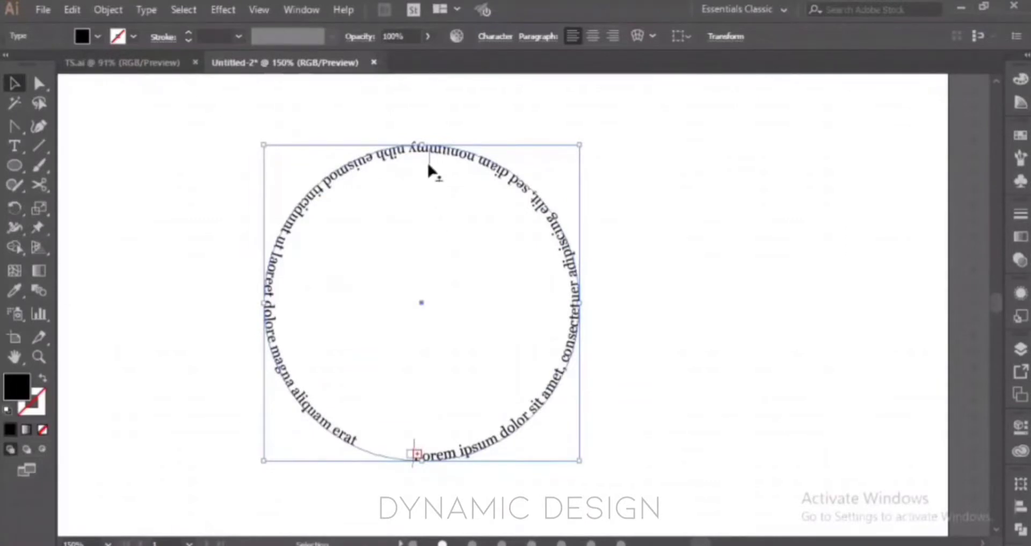
pyautogui.moveTo(429, 166); pyautogui.dragTo(436, 138)
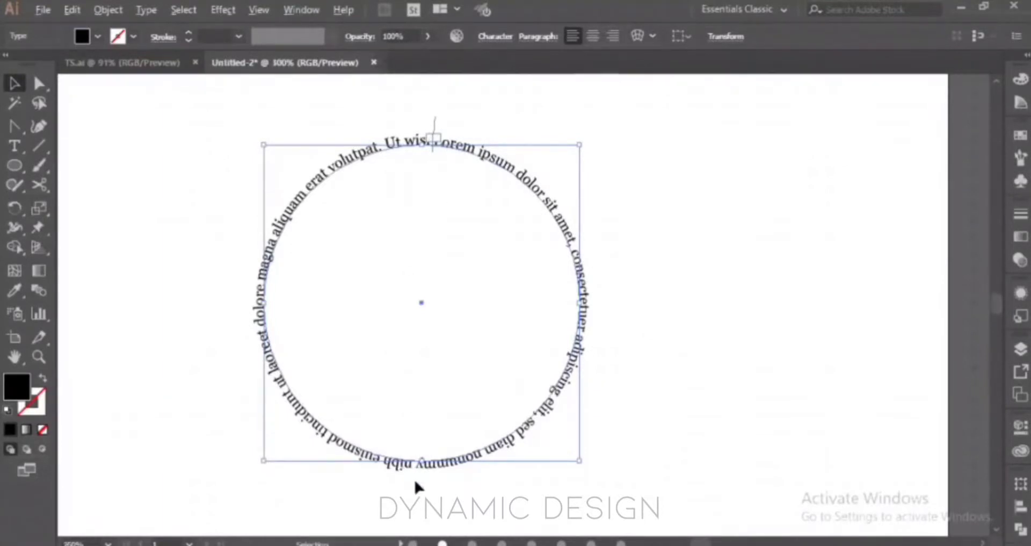
# Clear the circle text and the wave text from the artboard.
pyautogui.scroll(2, 404, 470)
pyautogui.scroll(-3, 440, 454)
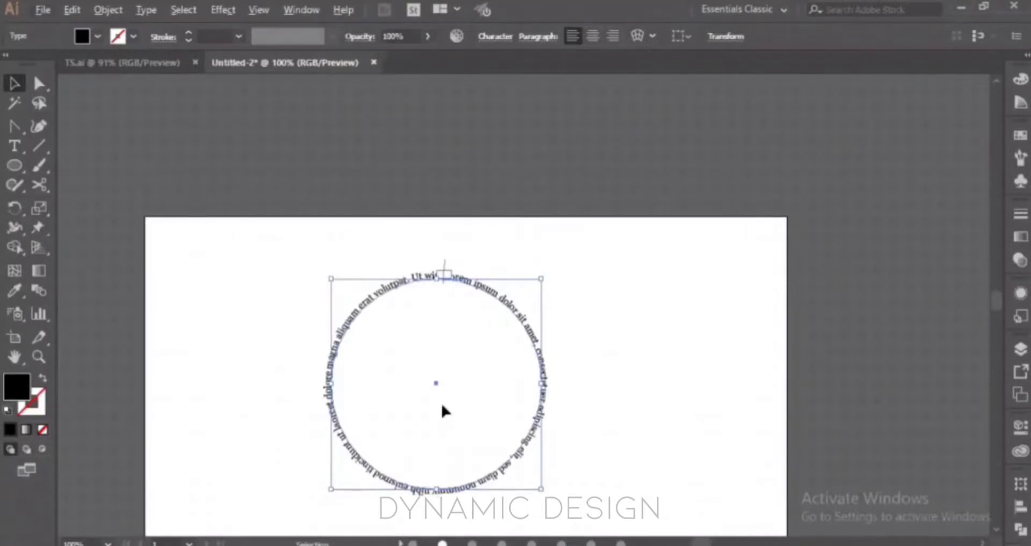
pyautogui.scroll(-2, 441, 401)
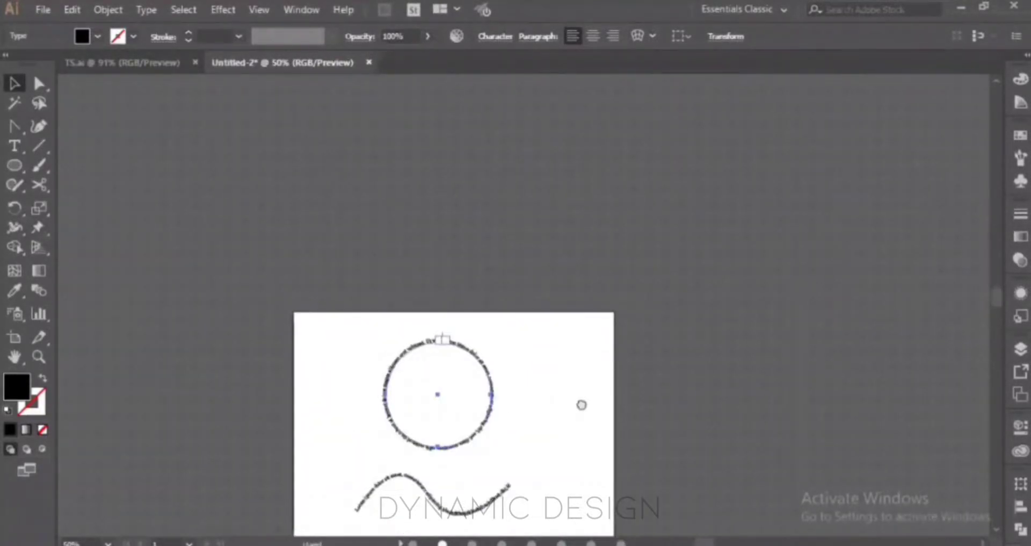
pyautogui.moveTo(582, 405); pyautogui.dragTo(559, 351)
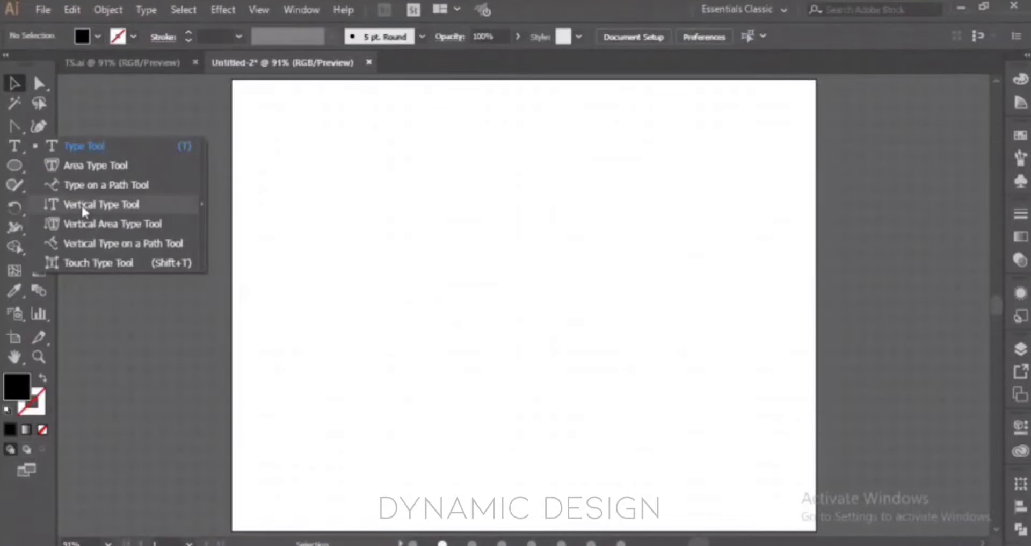
# Create a horizontal area text reading "what are you doing" in the artboard's upper half and move it slightly upward.
pyautogui.click(101, 147)
pyautogui.moveTo(359, 198); pyautogui.dragTo(605, 262)
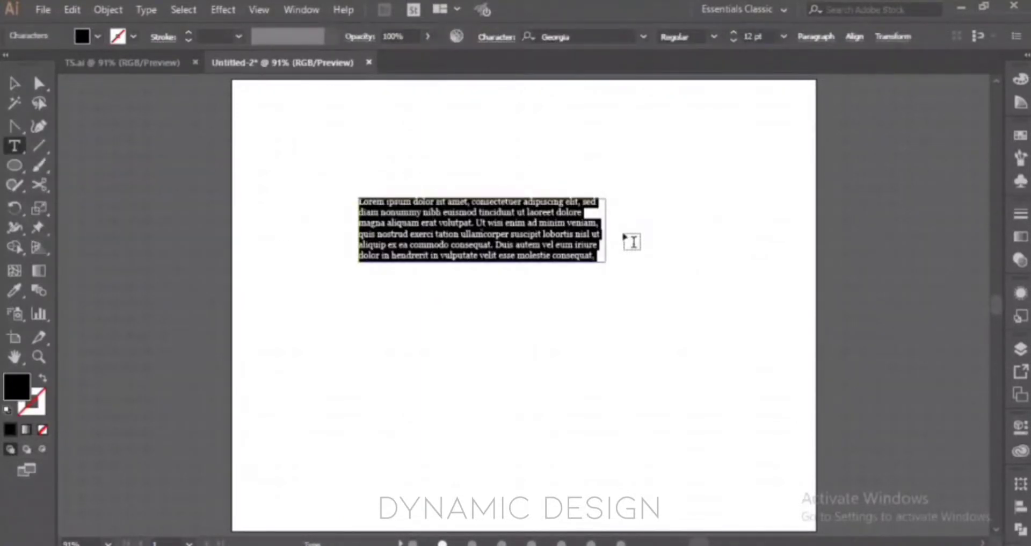
pyautogui.press('BackSpace')
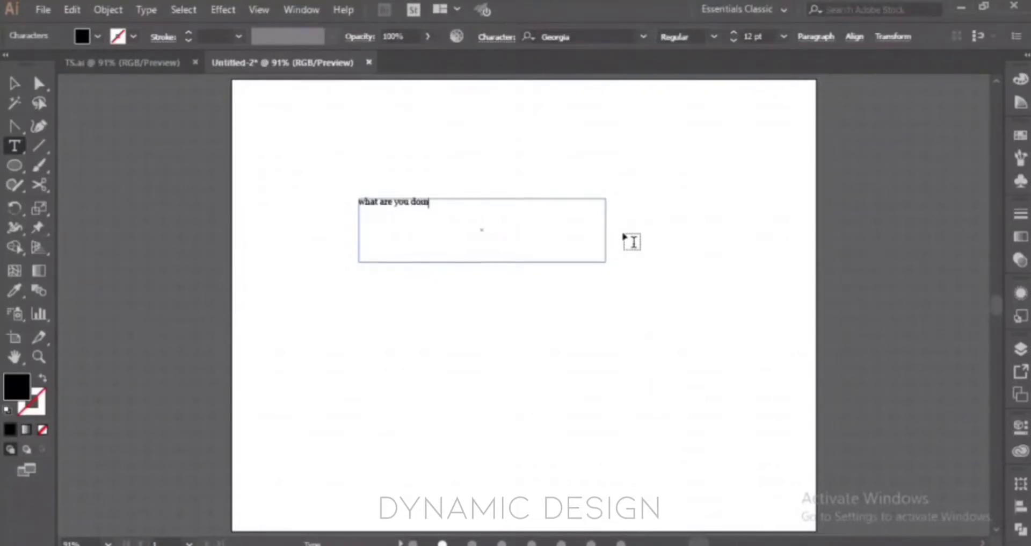
pyautogui.press('Escape')
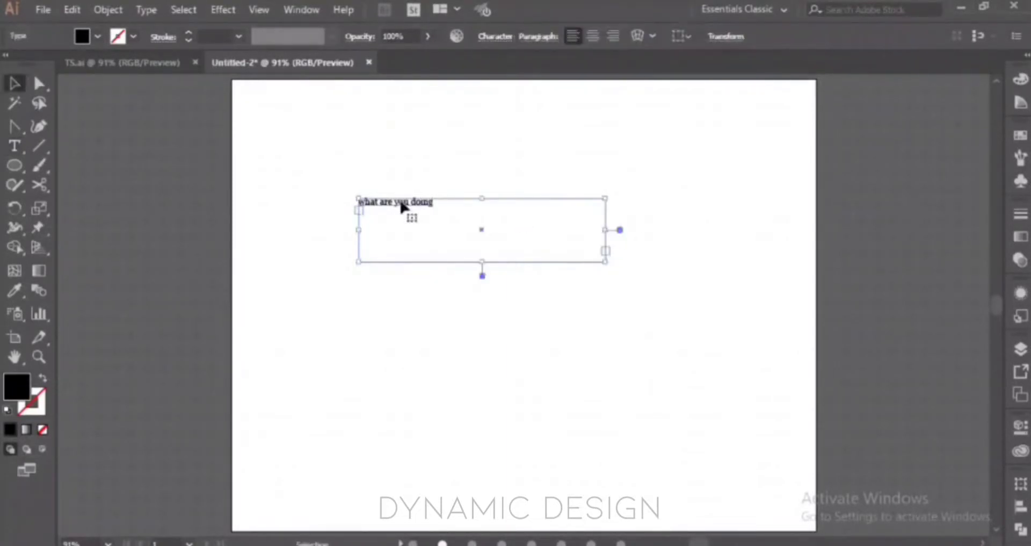
pyautogui.moveTo(405, 204); pyautogui.dragTo(411, 169)
# Create a vertical area text reading "What are you doing" below the horizontal text with the Vertical Type Tool.
pyautogui.moveTo(15, 145); pyautogui.dragTo(97, 203)
pyautogui.moveTo(363, 261); pyautogui.dragTo(441, 422)
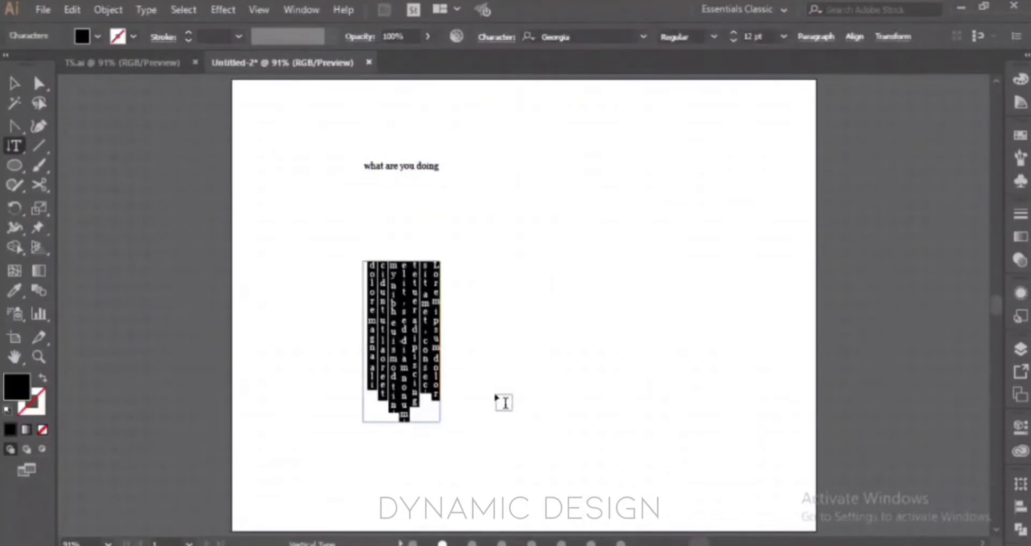
pyautogui.write('What are you doing')
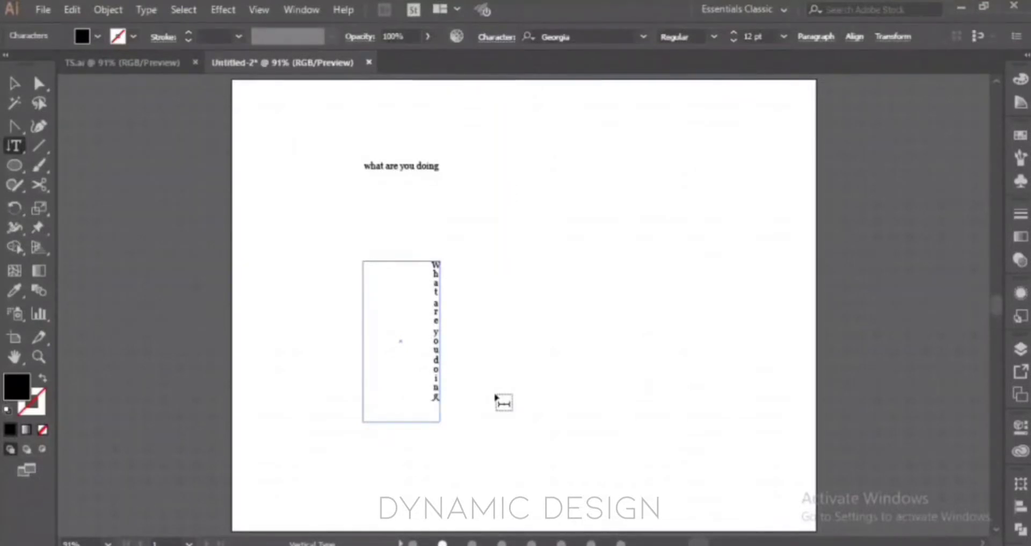
pyautogui.press('Escape')
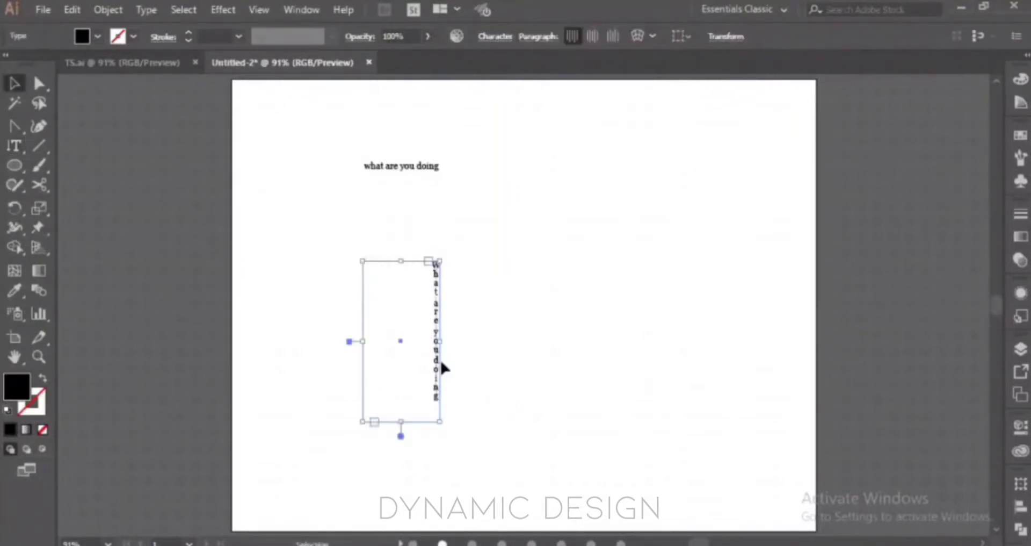
# Convert the vertical text to point type and enlarge it to span most of the artboard's height.
pyautogui.doubleClick(400, 435)
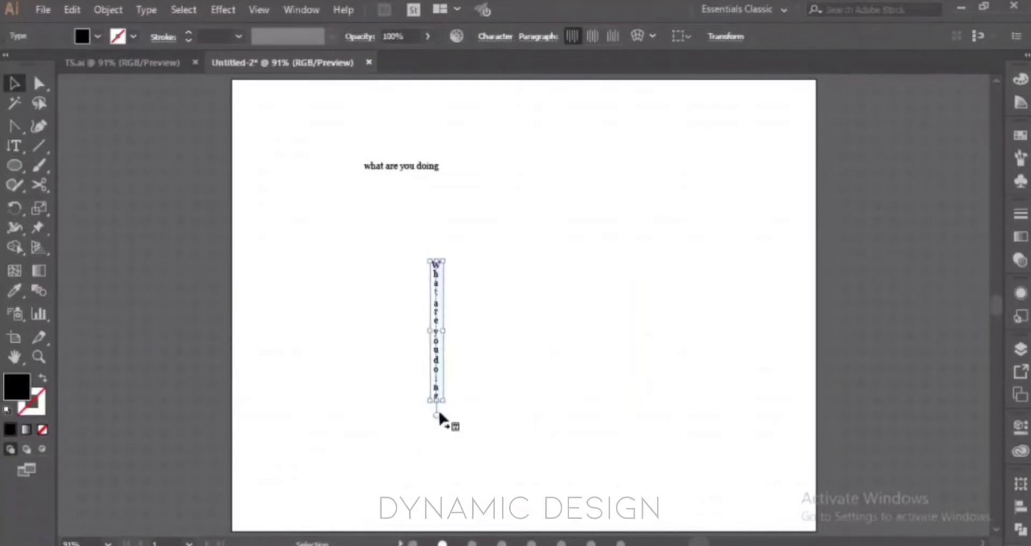
pyautogui.moveTo(464, 414); pyautogui.dragTo(518, 490)
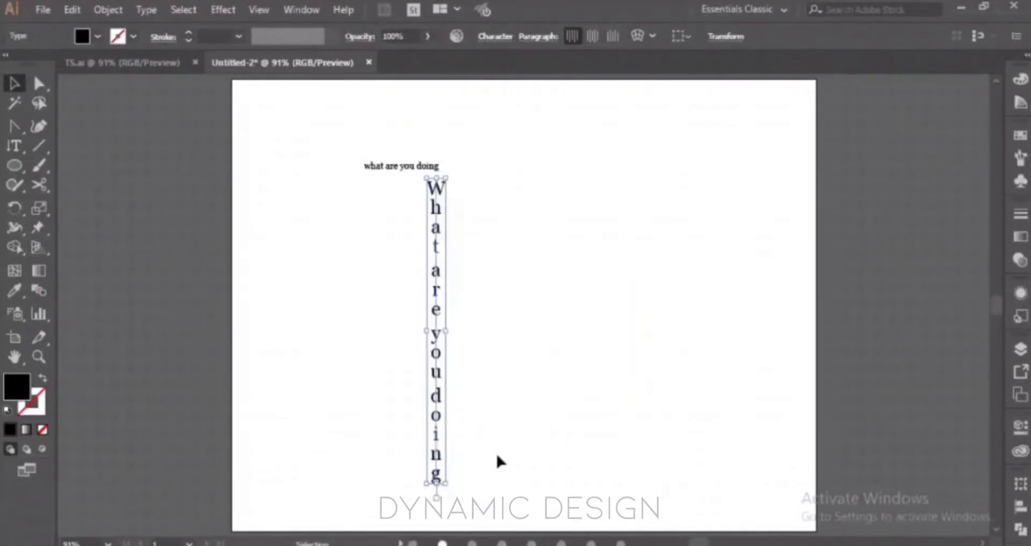
# Examine how the vertical text stacks its letters from top to bottom compared with the horizontal text.
pyautogui.hotkey('ctrl', '1')
pyautogui.scroll(1, 528, 351)
pyautogui.moveTo(527, 352); pyautogui.dragTo(556, 353)
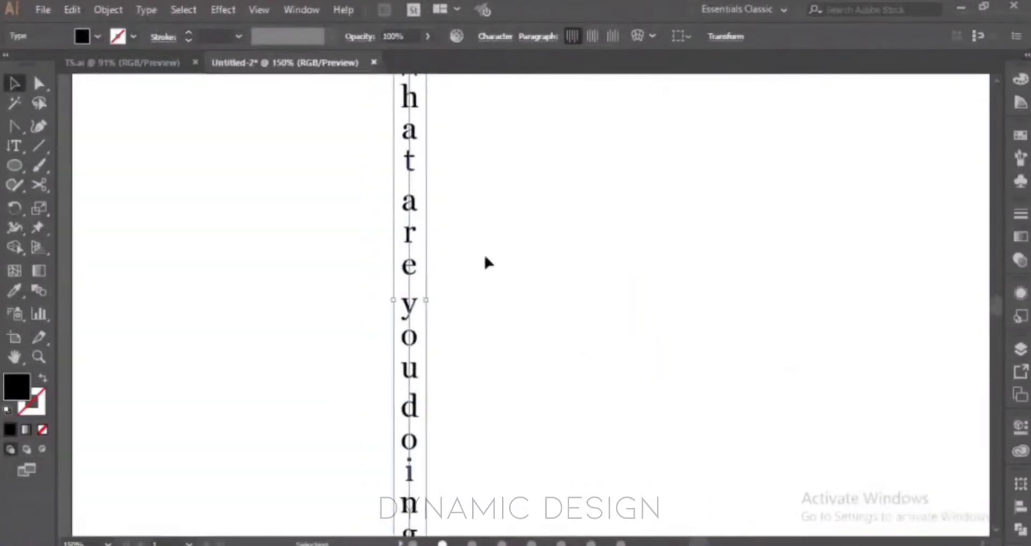
pyautogui.moveTo(477, 250); pyautogui.dragTo(480, 324)
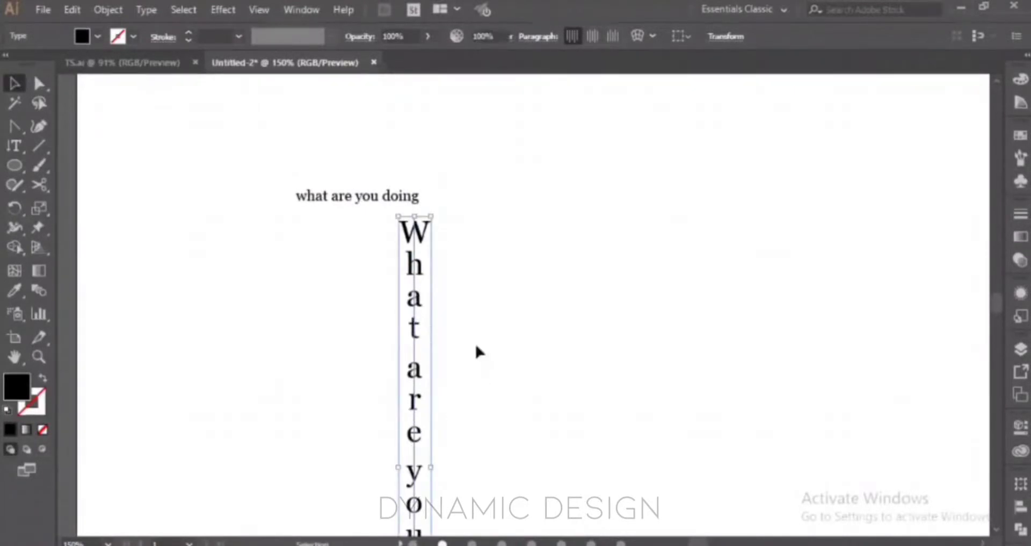
pyautogui.click(477, 346)
pyautogui.moveTo(498, 374); pyautogui.dragTo(491, 213)
pyautogui.moveTo(512, 404); pyautogui.dragTo(512, 316)
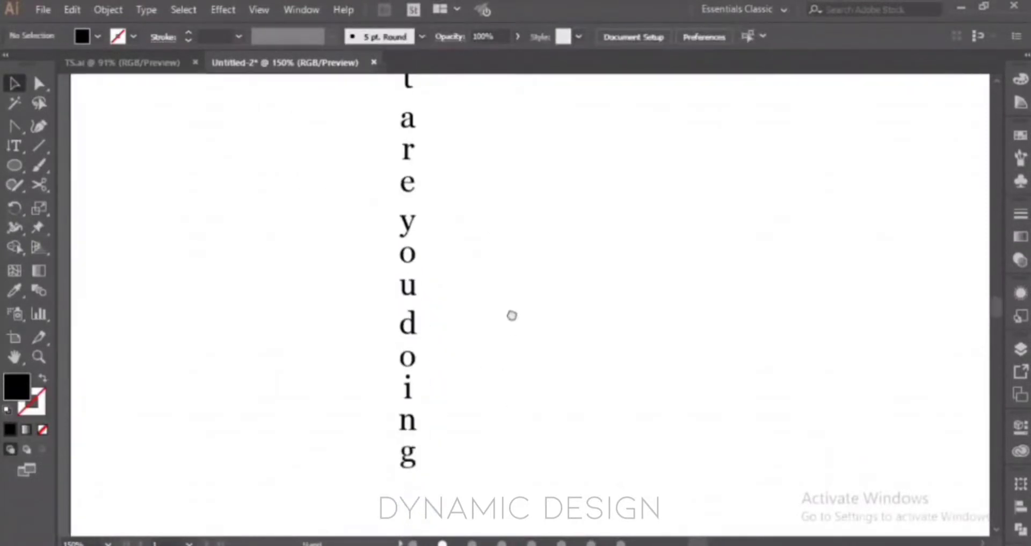
pyautogui.moveTo(475, 101); pyautogui.dragTo(495, 290)
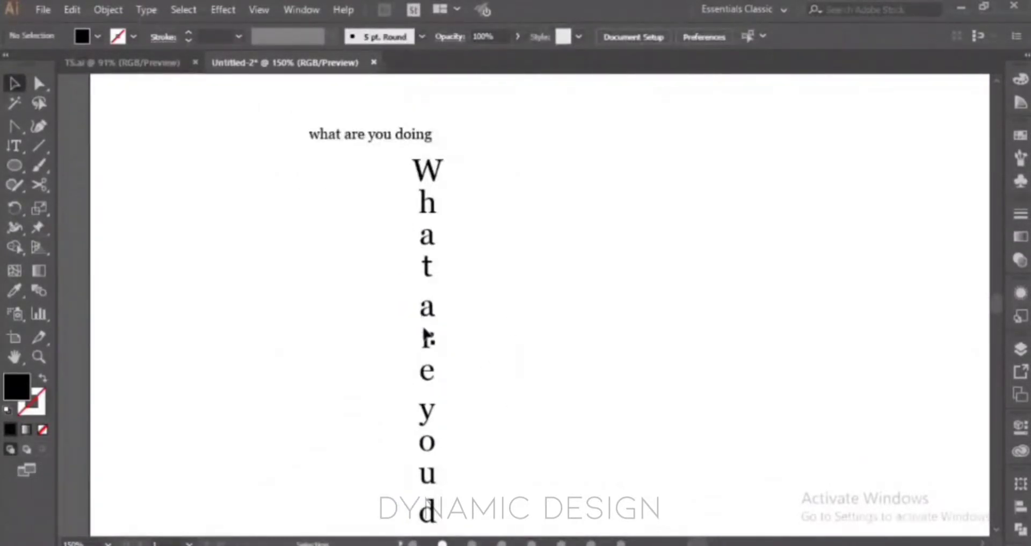
pyautogui.moveTo(463, 384); pyautogui.dragTo(459, 245)
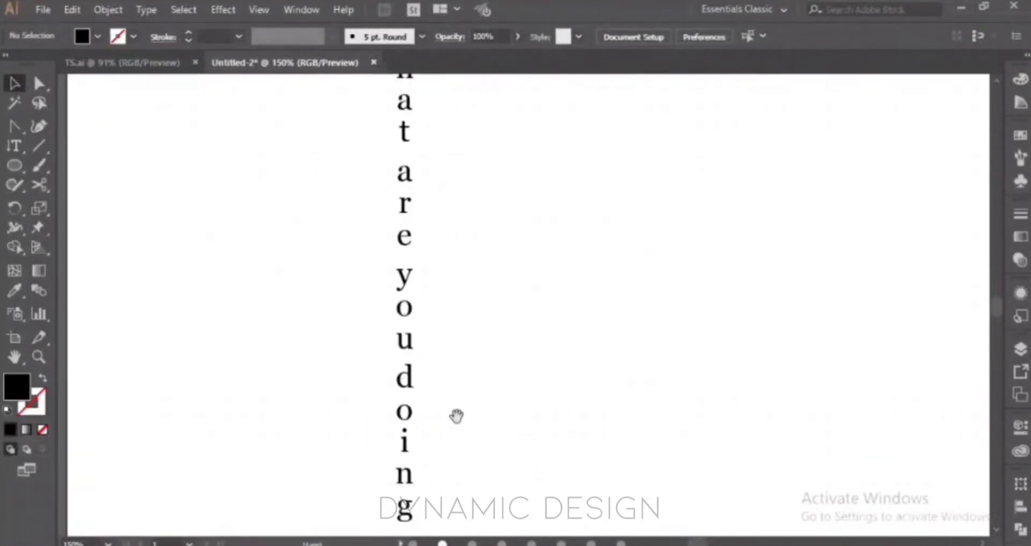
pyautogui.moveTo(458, 417); pyautogui.dragTo(462, 309)
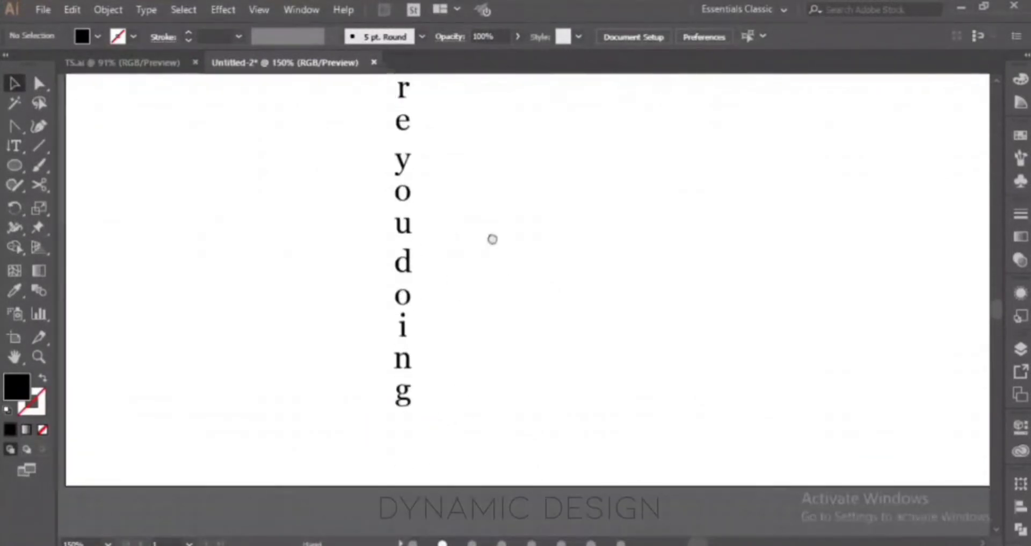
pyautogui.moveTo(490, 237); pyautogui.dragTo(492, 402)
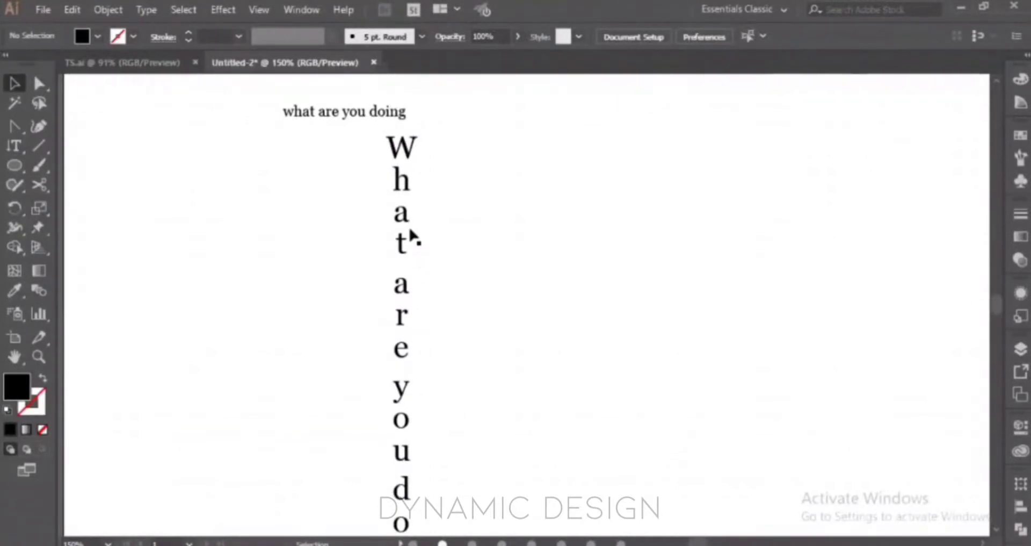
pyautogui.scroll(-1, 441, 257)
pyautogui.moveTo(456, 285); pyautogui.dragTo(422, 261)
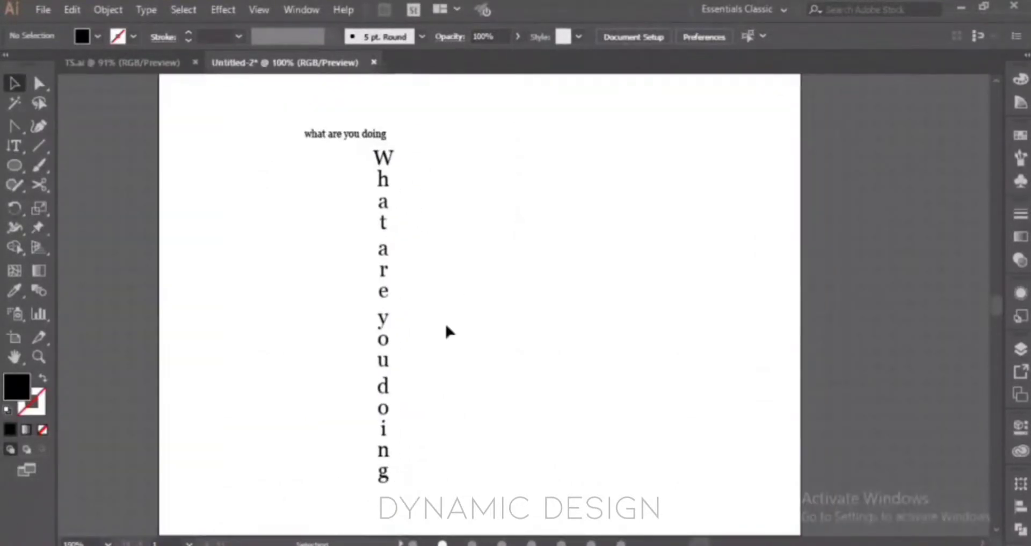
# Delete both the horizontal and the vertical "What are you doing" texts.
pyautogui.moveTo(448, 328); pyautogui.dragTo(295, 66)
pyautogui.moveTo(313, 217); pyautogui.dragTo(418, 299)
pyautogui.press('Delete')
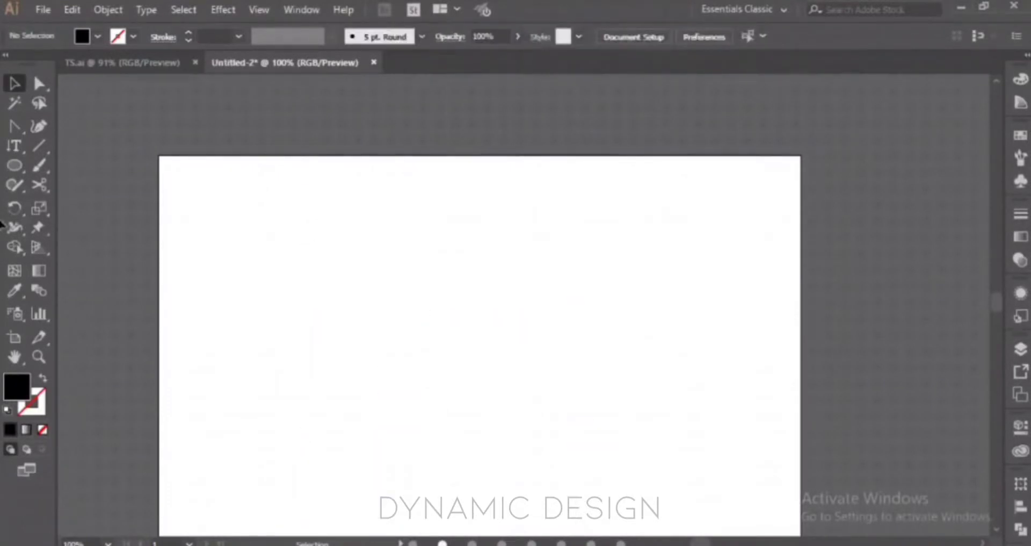
# Draw a closed crescent shape on the artboard with the Curvature Tool and swap its black fill to the stroke.
pyautogui.click(17, 147)
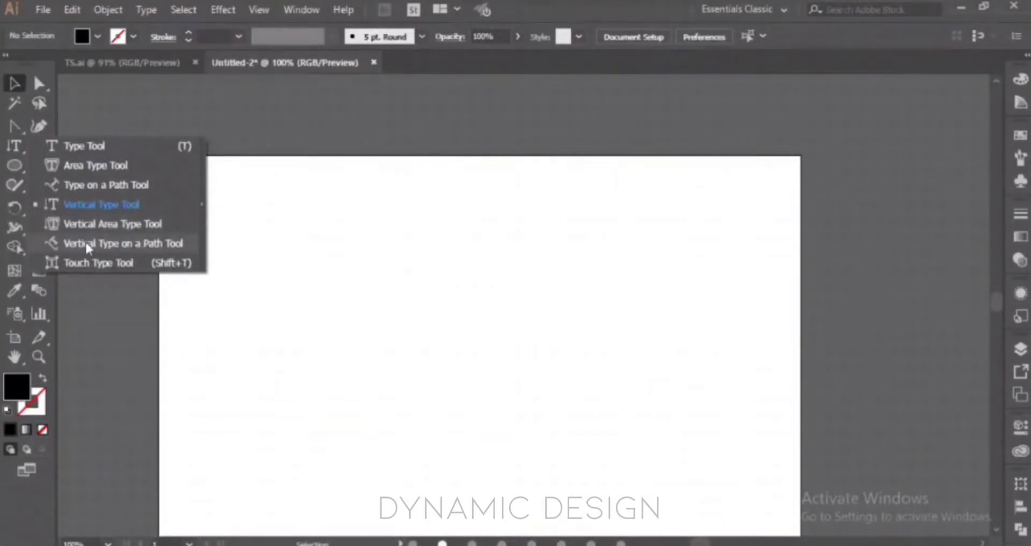
pyautogui.click(16, 126)
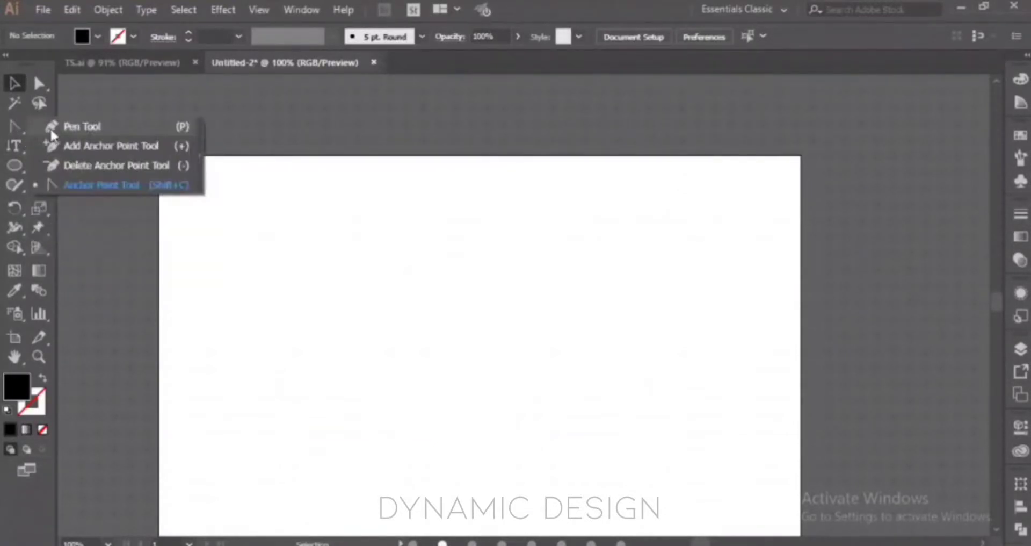
pyautogui.click(50, 127)
pyautogui.click(40, 125)
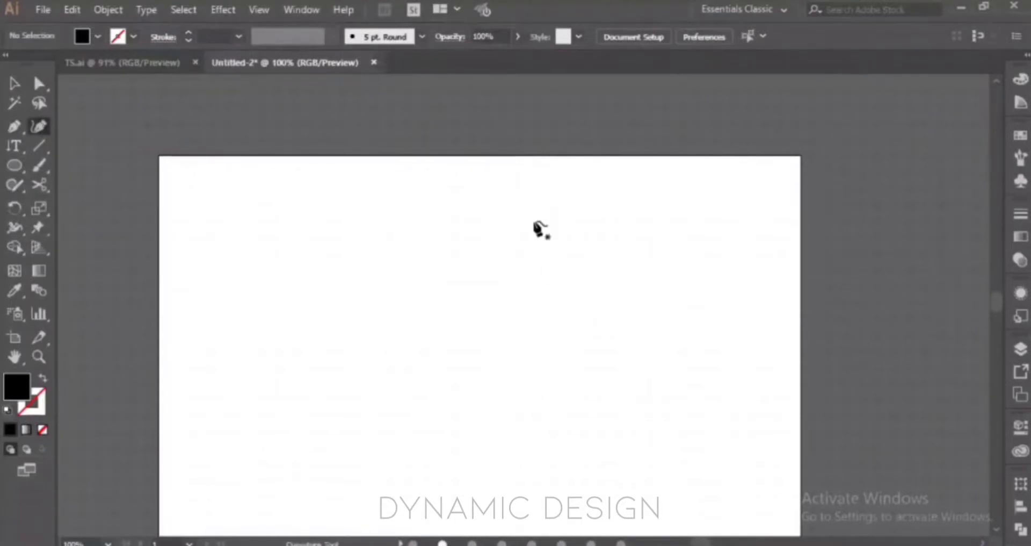
pyautogui.click(532, 221)
pyautogui.click(643, 289)
pyautogui.click(590, 359)
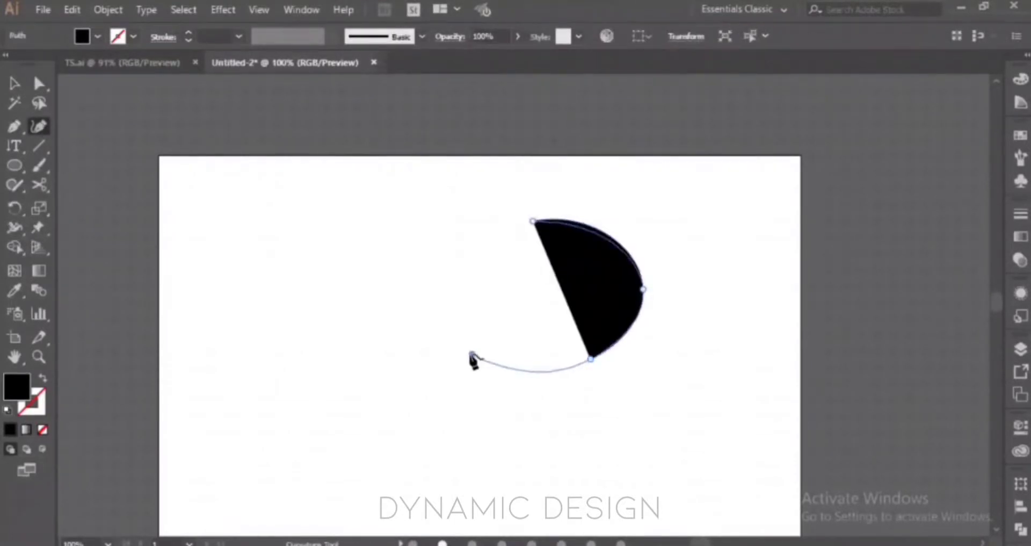
pyautogui.click(472, 354)
pyautogui.click(589, 285)
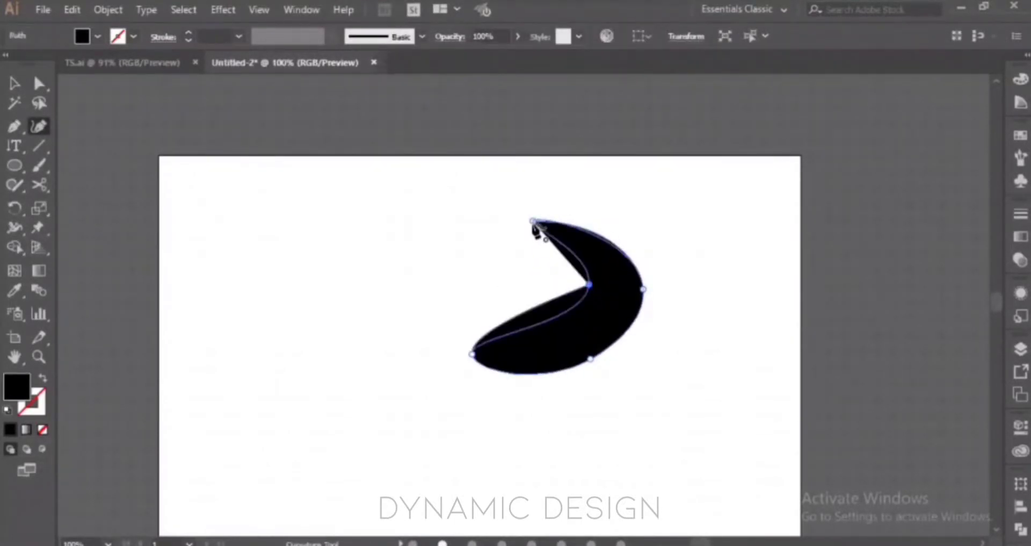
pyautogui.click(532, 221)
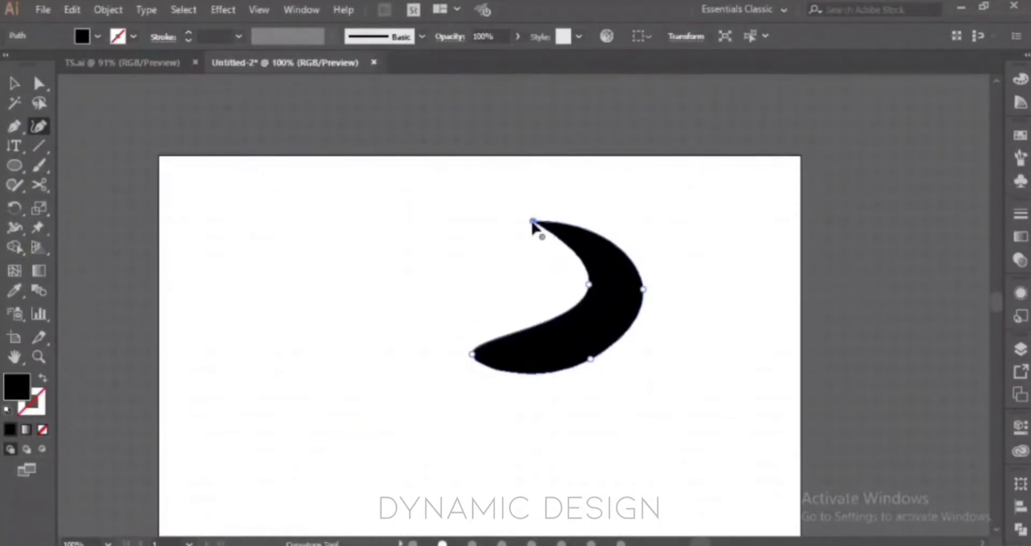
pyautogui.hotkey('shift', 'x')
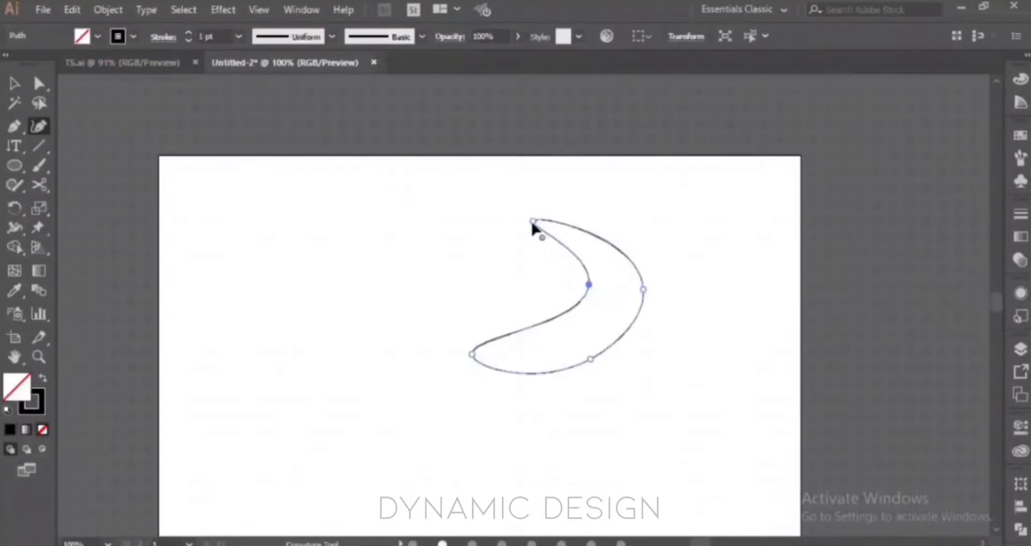
# Fill the crescent with the vertical area text "What are you doing" using the Vertical Area Type Tool.
pyautogui.click(15, 152)
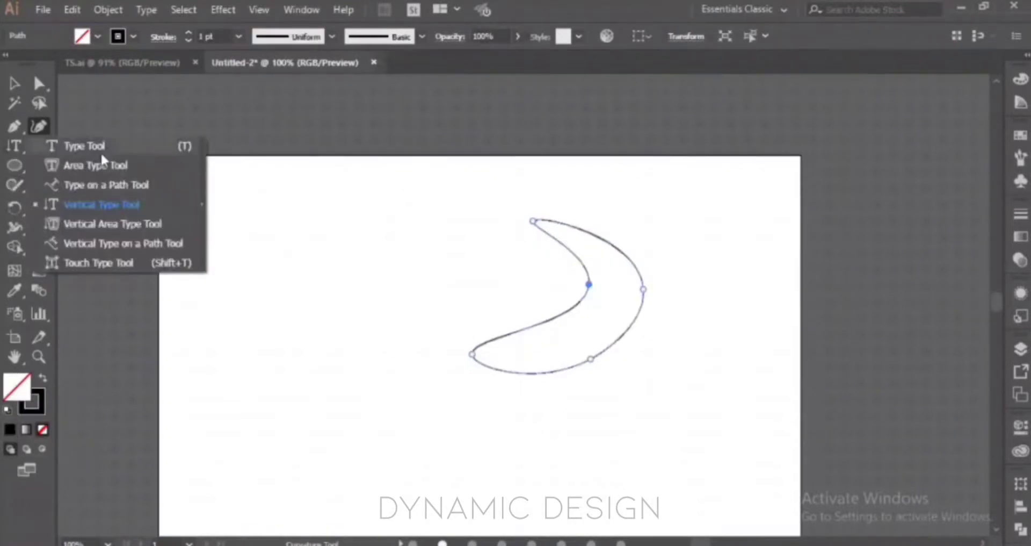
pyautogui.click(99, 224)
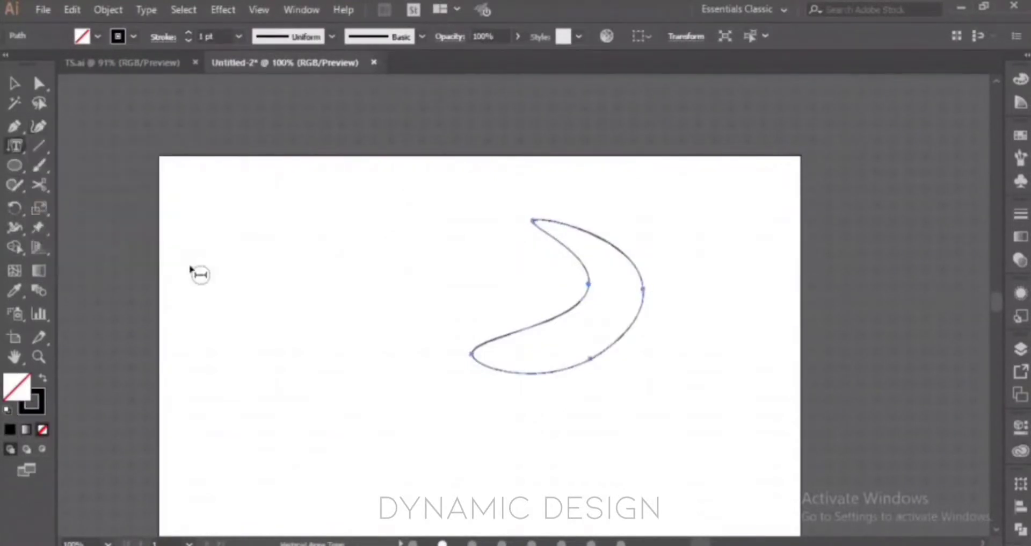
pyautogui.click(588, 291)
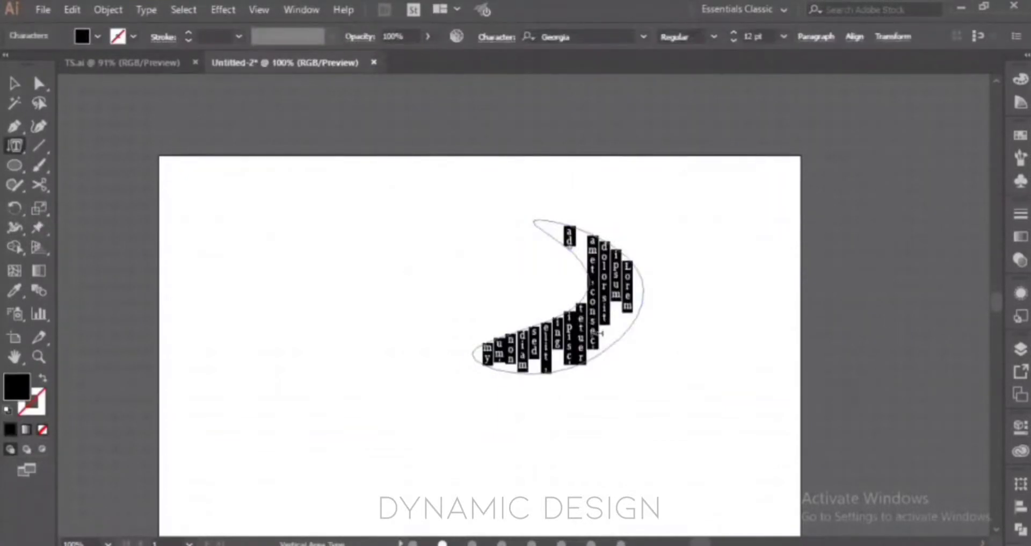
pyautogui.press('BackSpace')
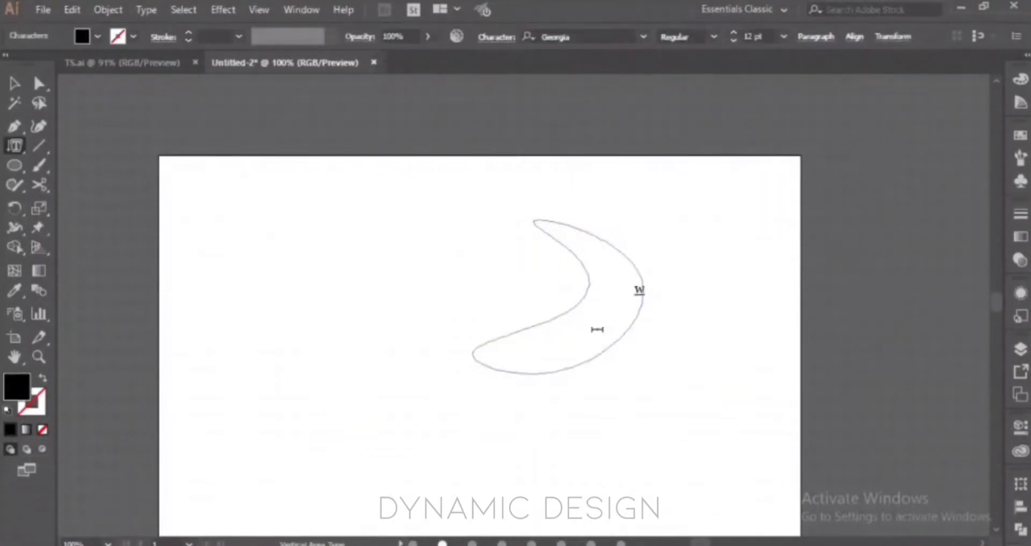
pyautogui.write('What are y')
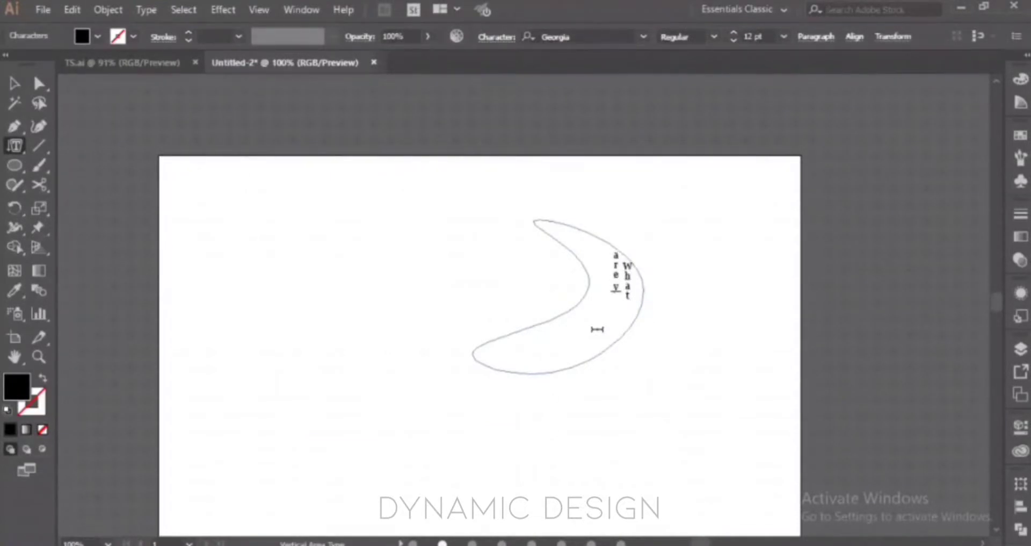
pyautogui.write('ou doing')
pyautogui.press('Escape')
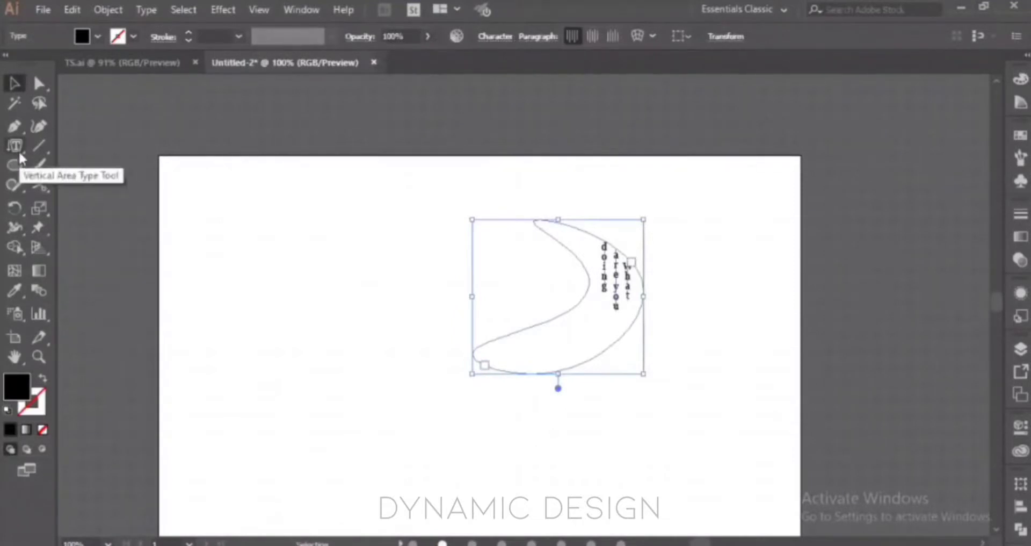
# Delete the crescent text and draw an open S-shaped wave path with a black stroke and no fill.
pyautogui.press('Delete')
pyautogui.click(38, 126)
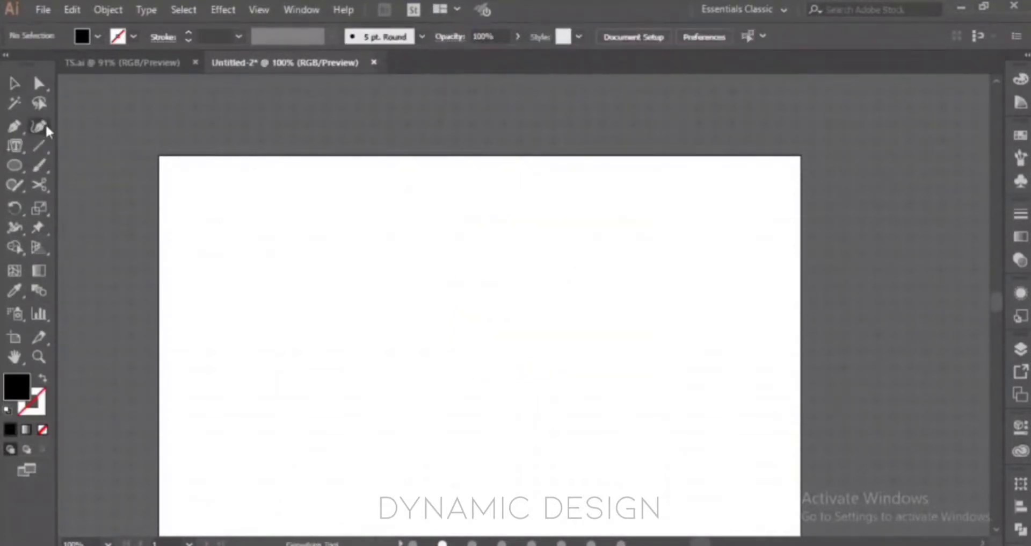
pyautogui.click(286, 354)
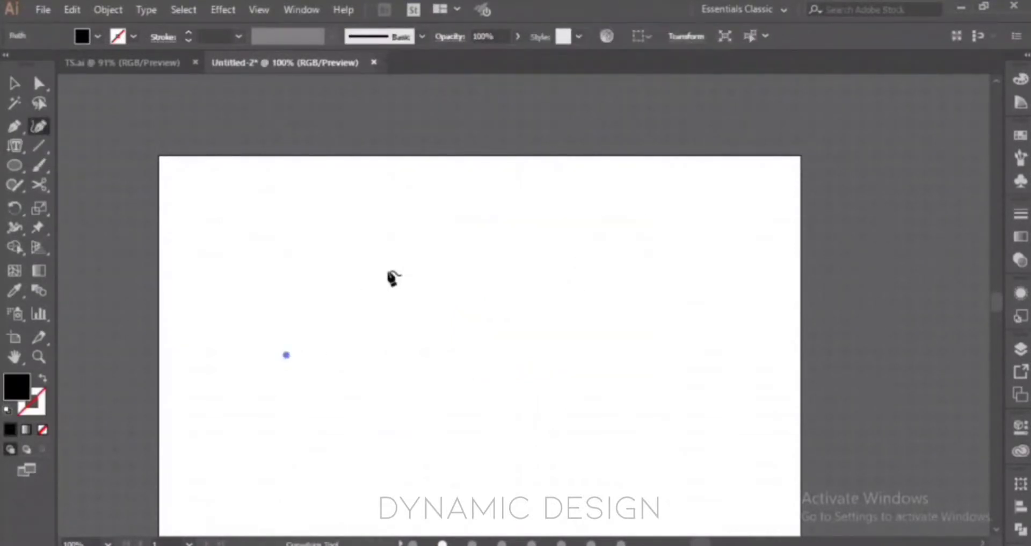
pyautogui.click(391, 270)
pyautogui.click(553, 384)
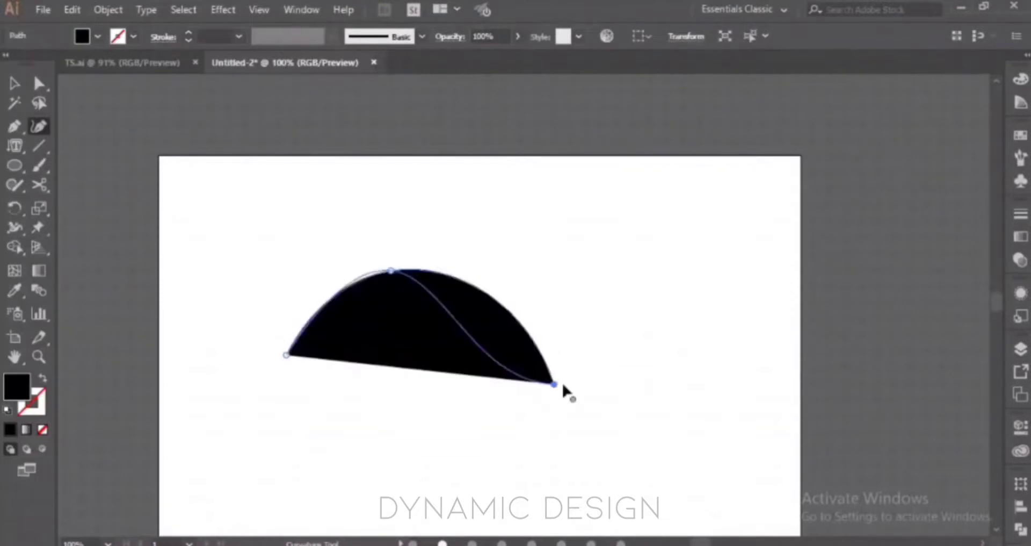
pyautogui.click(698, 316)
pyautogui.hotkey('shift', 'x')
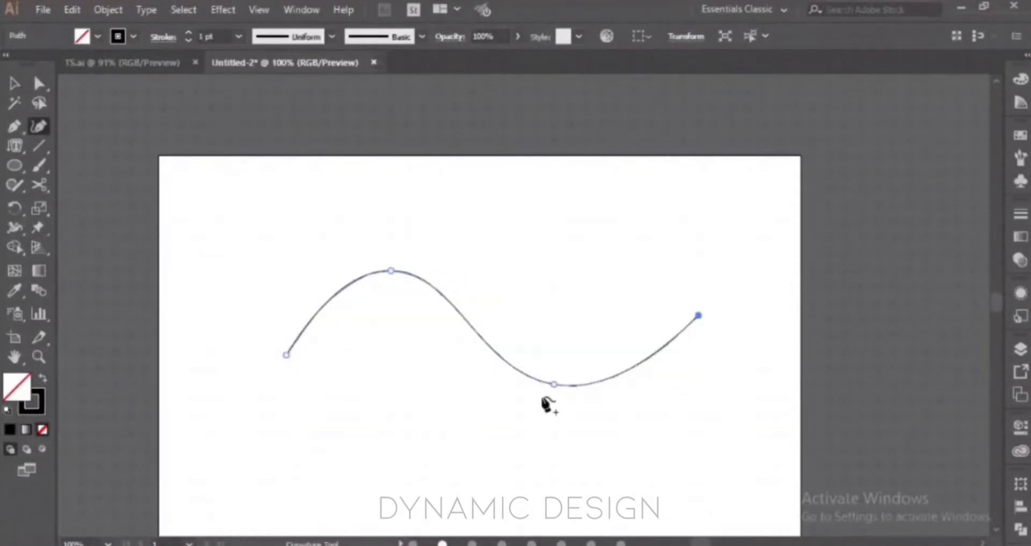
# Place vertical placeholder text along the wave path with the Vertical Type on a Path Tool.
pyautogui.click(16, 145)
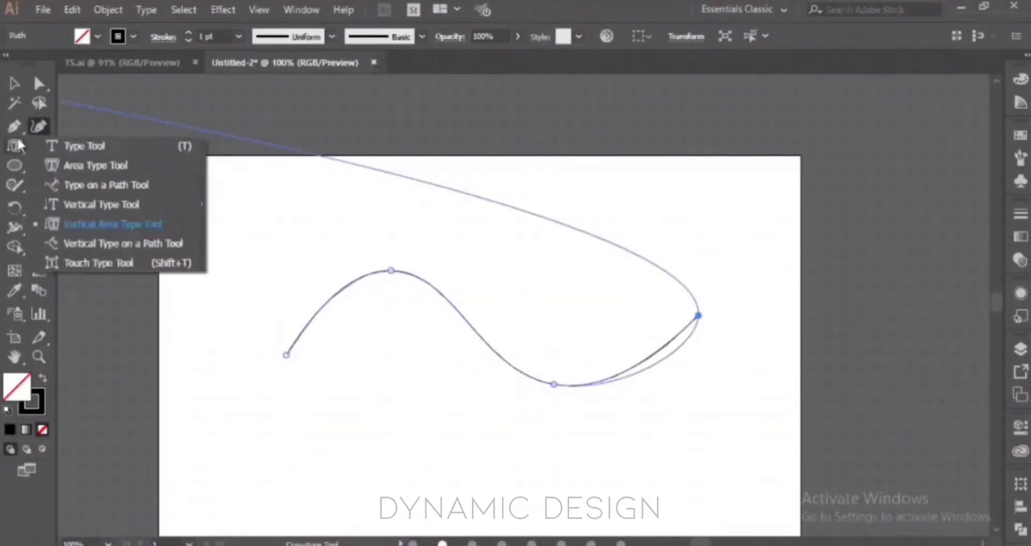
pyautogui.click(92, 243)
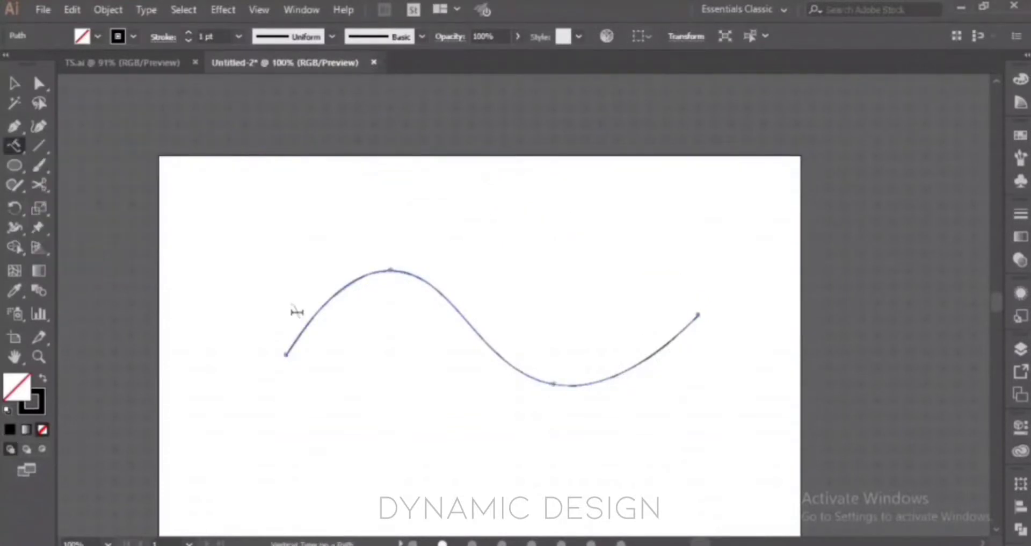
pyautogui.click(331, 295)
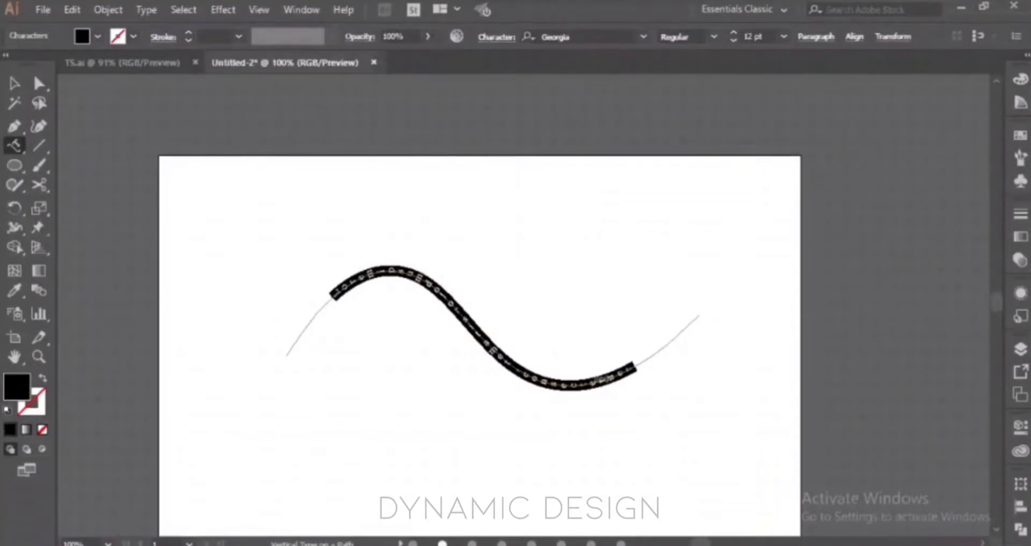
pyautogui.press('Escape')
pyautogui.click(487, 215)
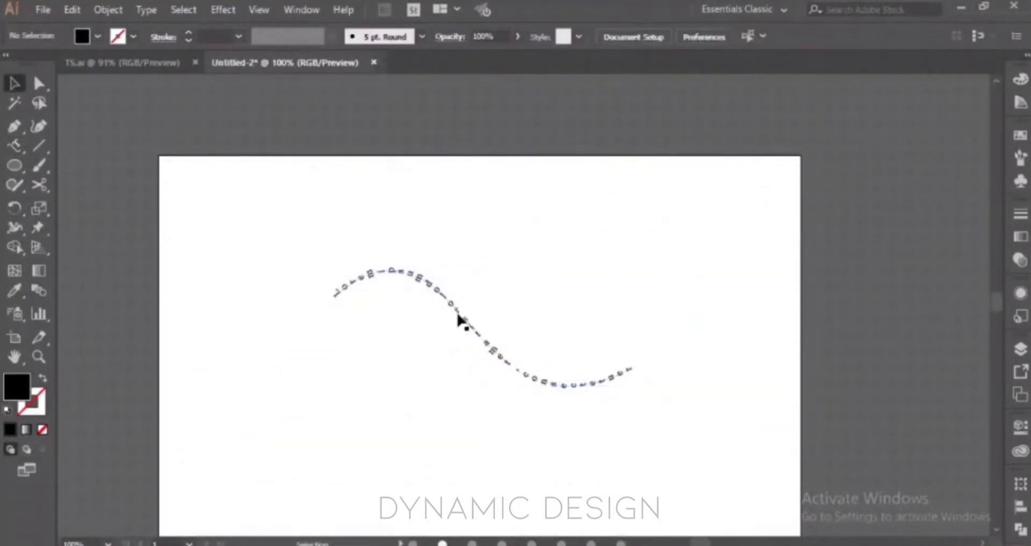
# Replace the placeholder text on the wave path with "What are you doing".
pyautogui.scroll(1, 460, 321)
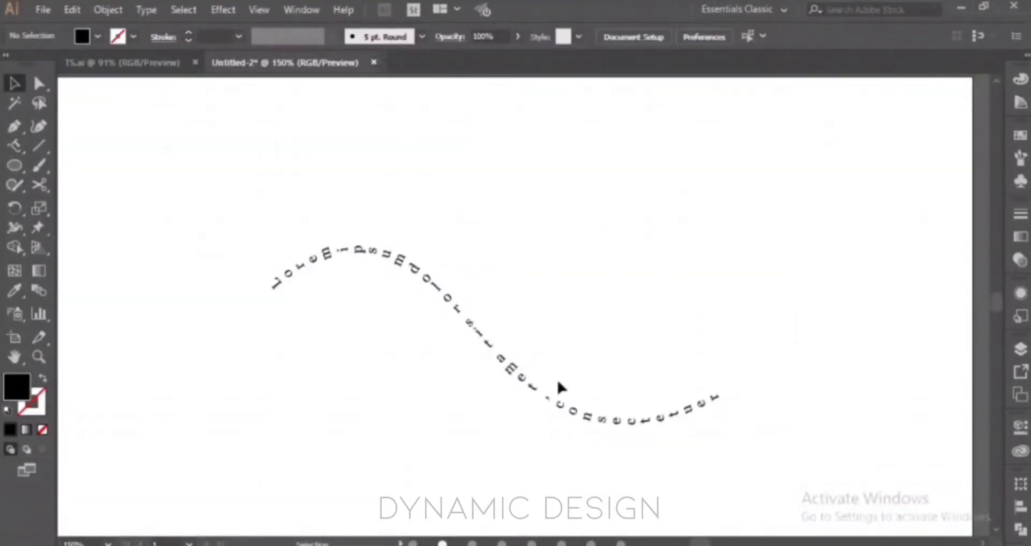
pyautogui.click(327, 262)
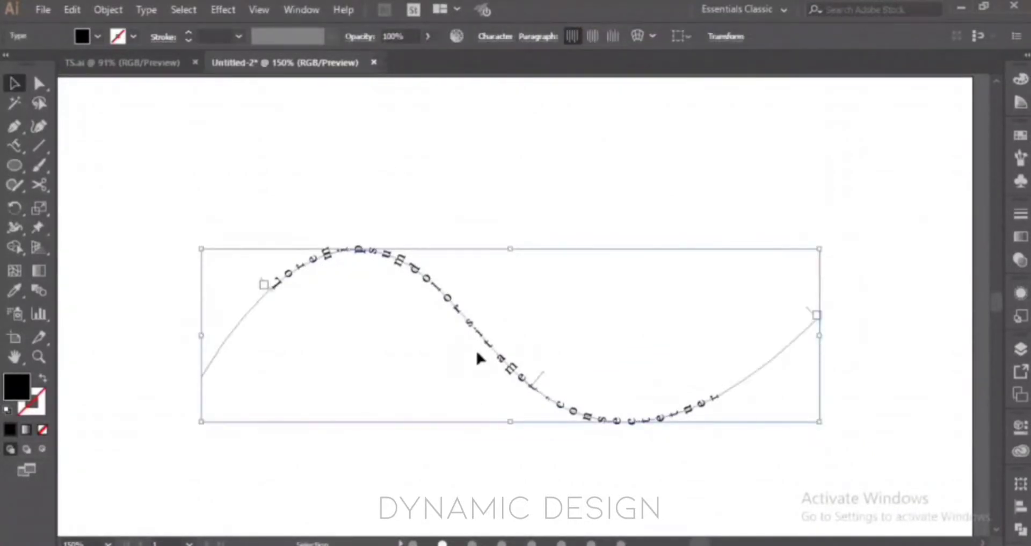
pyautogui.doubleClick(513, 369)
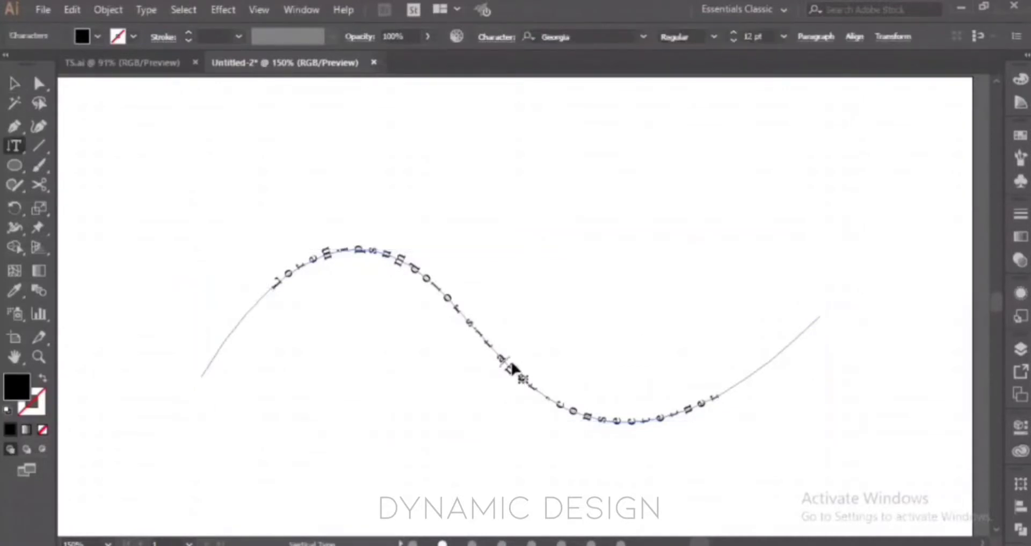
pyautogui.hotkey('ctrl', 'a')
pyautogui.press('Delete')
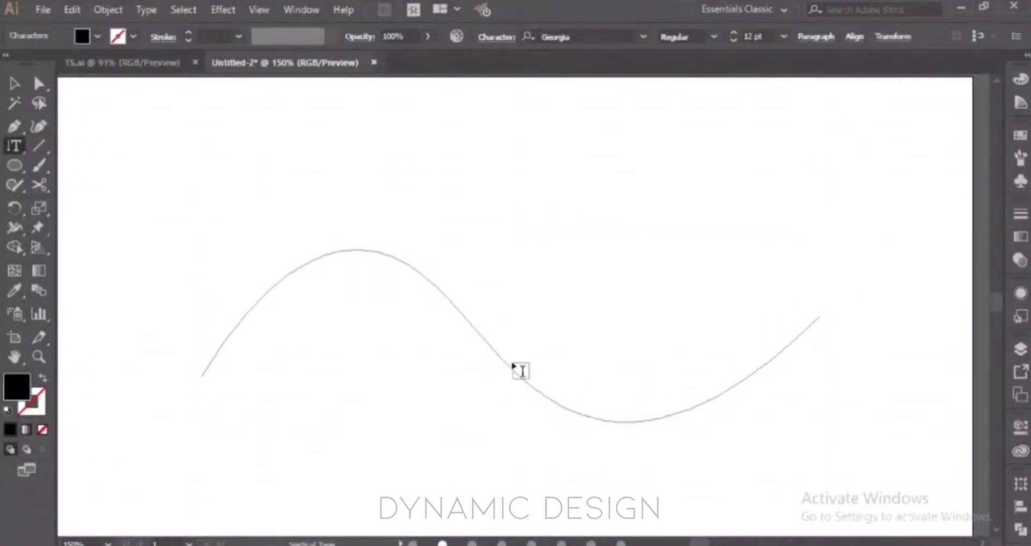
pyautogui.write('What are')
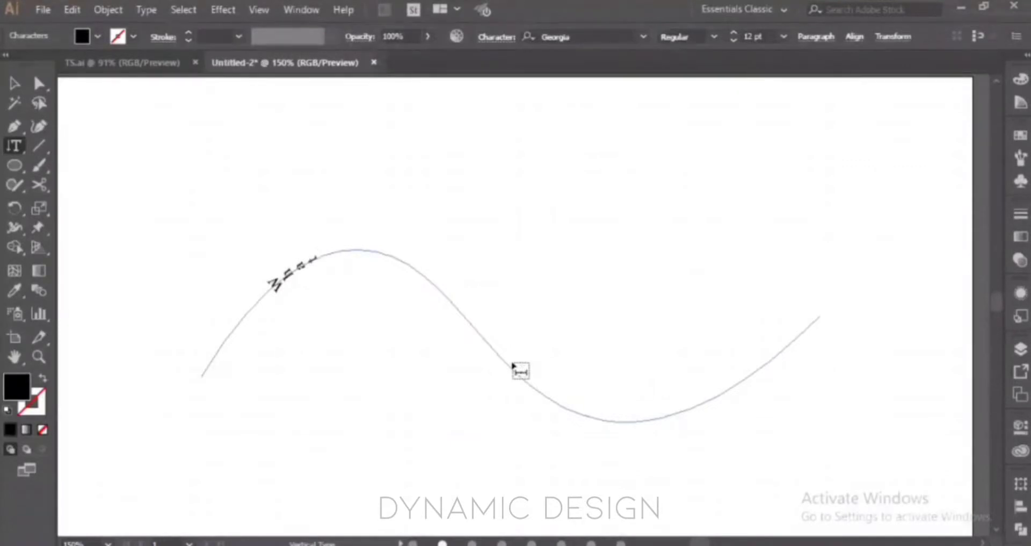
pyautogui.write(' you doing')
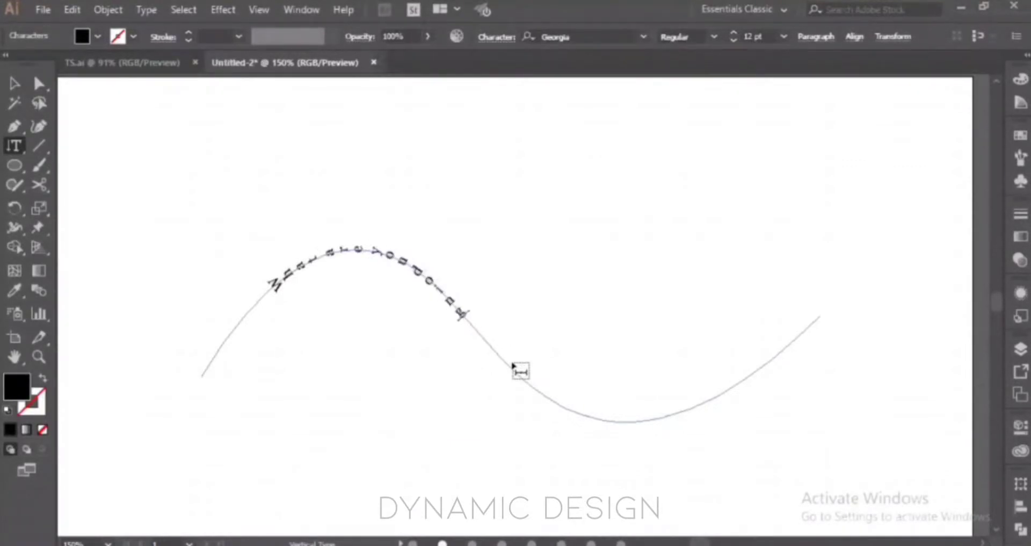
pyautogui.press('Escape')
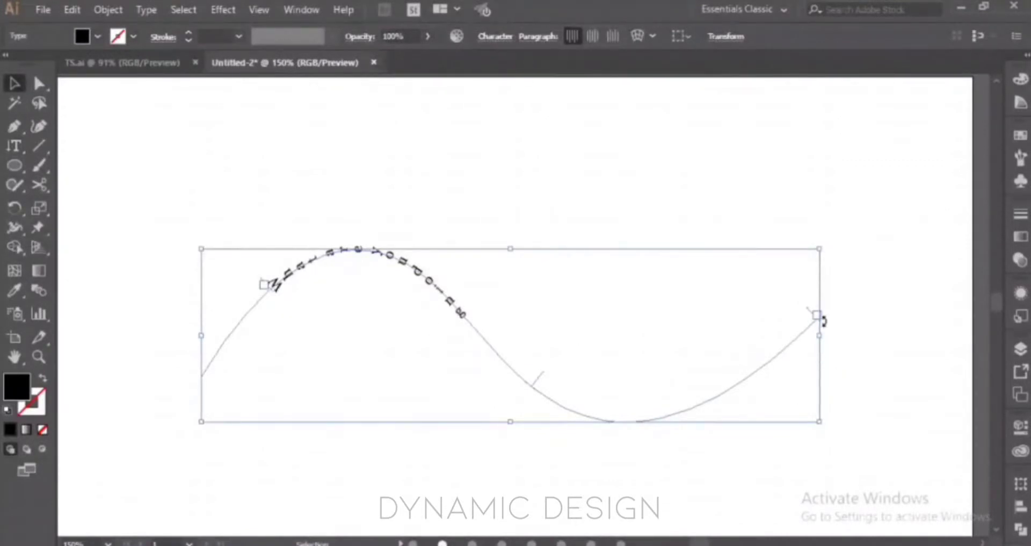
# Move the wave path text slightly down and to the right, and examine its letter orientation up close.
pyautogui.moveTo(484, 277); pyautogui.dragTo(562, 303)
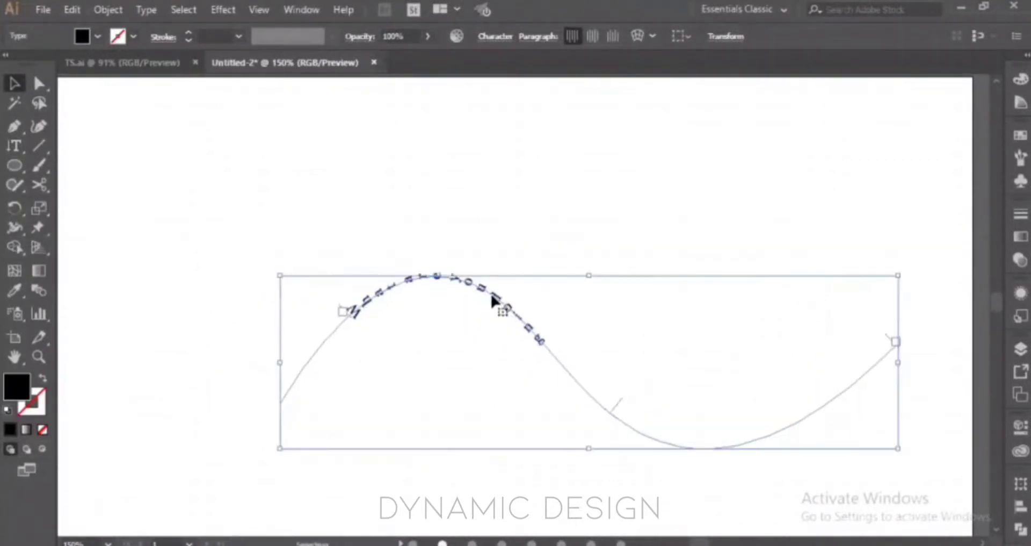
pyautogui.scroll(2, 491, 317)
pyautogui.scroll(1, 441, 314)
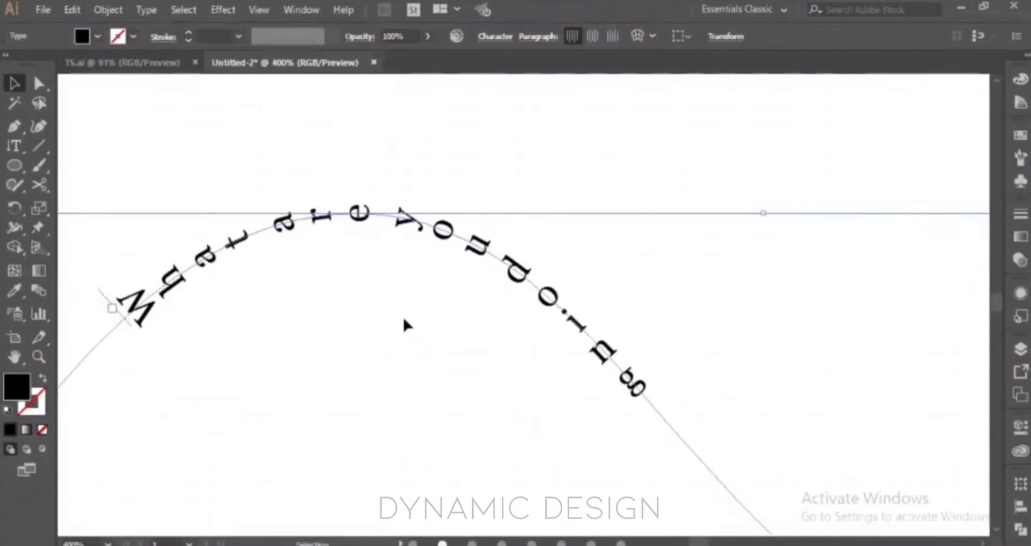
pyautogui.moveTo(402, 315); pyautogui.dragTo(502, 336)
pyautogui.click(668, 218)
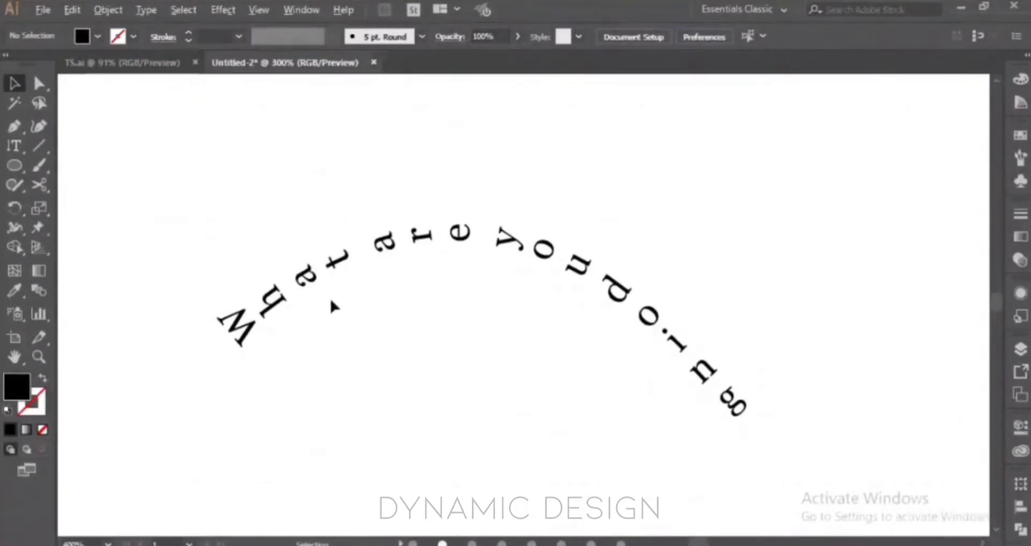
# Draw an open arch path below the wave text with the Curvature Tool, giving it a black stroke and no fill.
pyautogui.scroll(-1, 330, 300)
pyautogui.scroll(-1, 432, 365)
pyautogui.moveTo(431, 361); pyautogui.dragTo(364, 200)
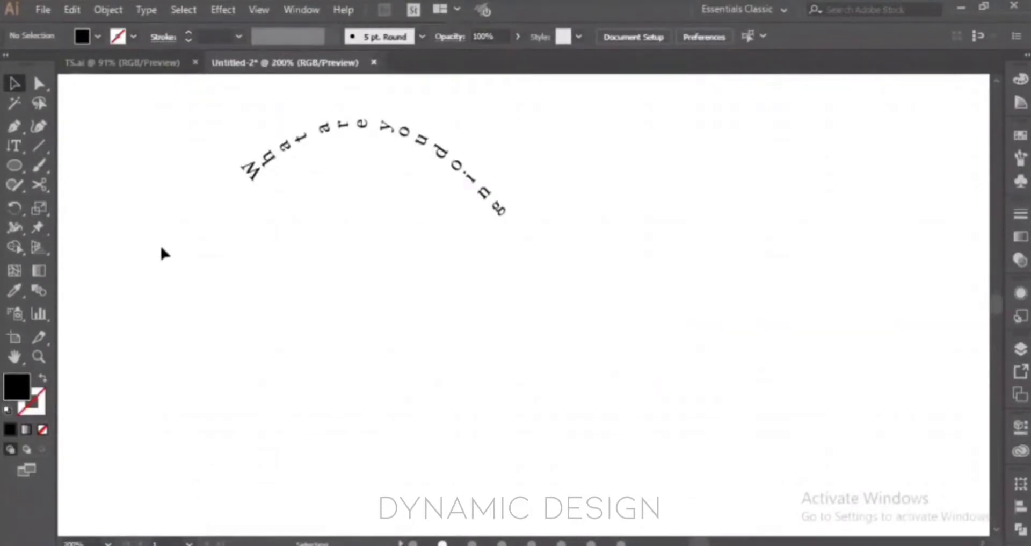
pyautogui.click(39, 126)
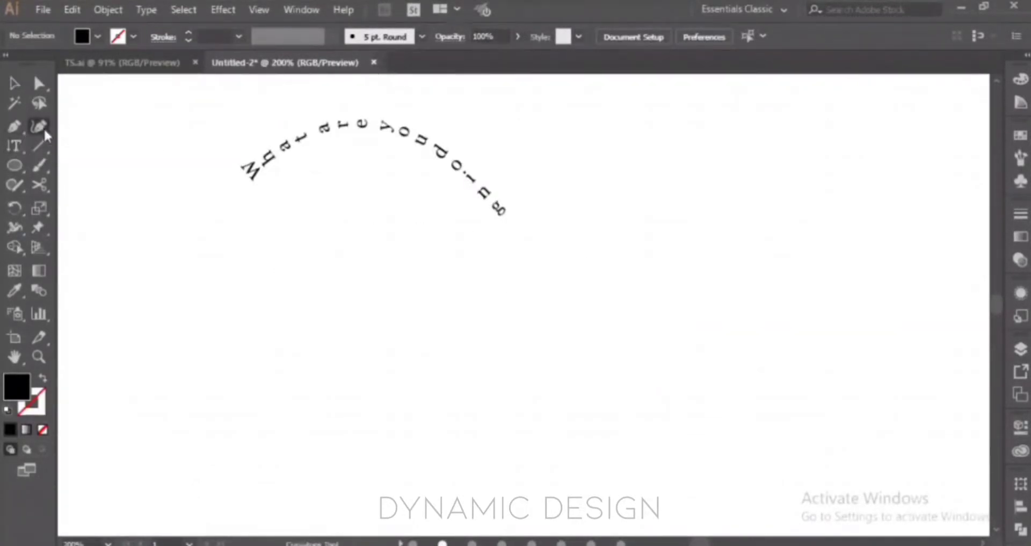
pyautogui.click(197, 337)
pyautogui.click(360, 224)
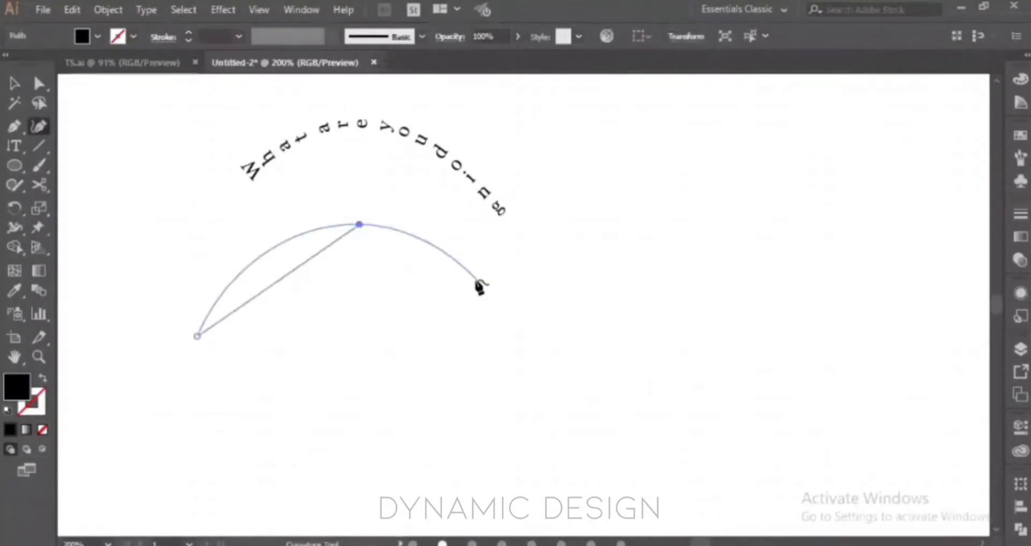
pyautogui.click(538, 346)
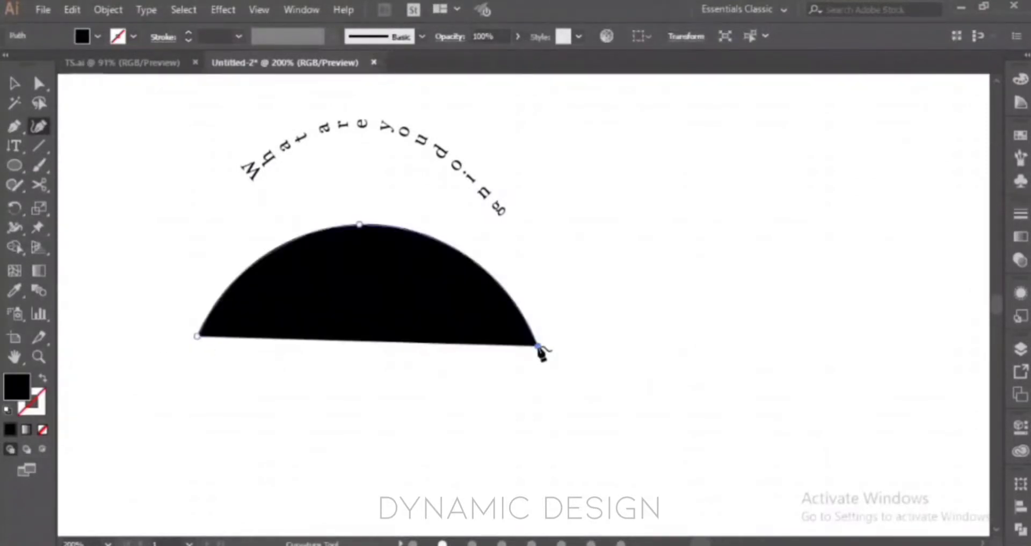
pyautogui.hotkey('shift', 'x')
pyautogui.press('Escape')
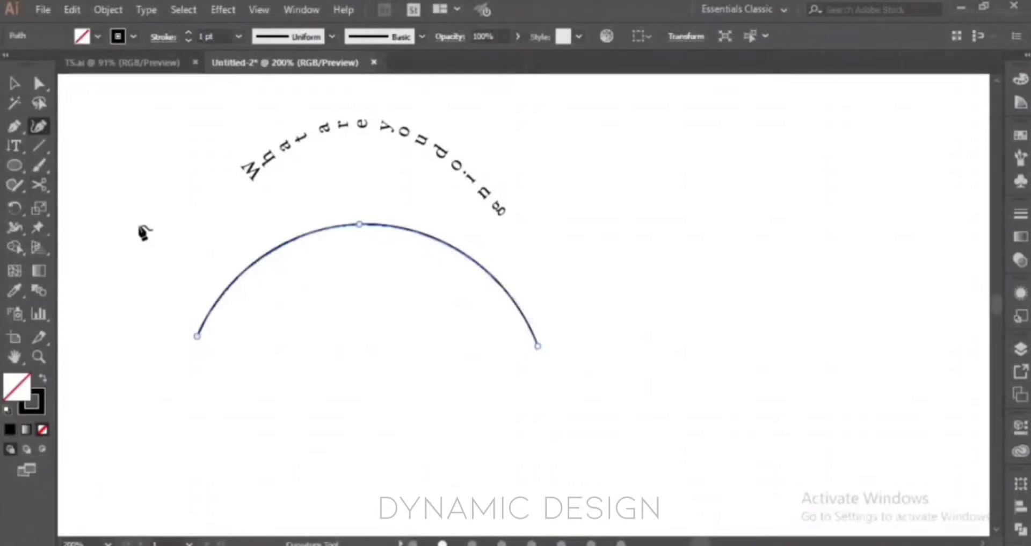
# Place the text "What are you doing" along the arch with the Type on a Path Tool.
pyautogui.click(15, 145)
pyautogui.click(67, 185)
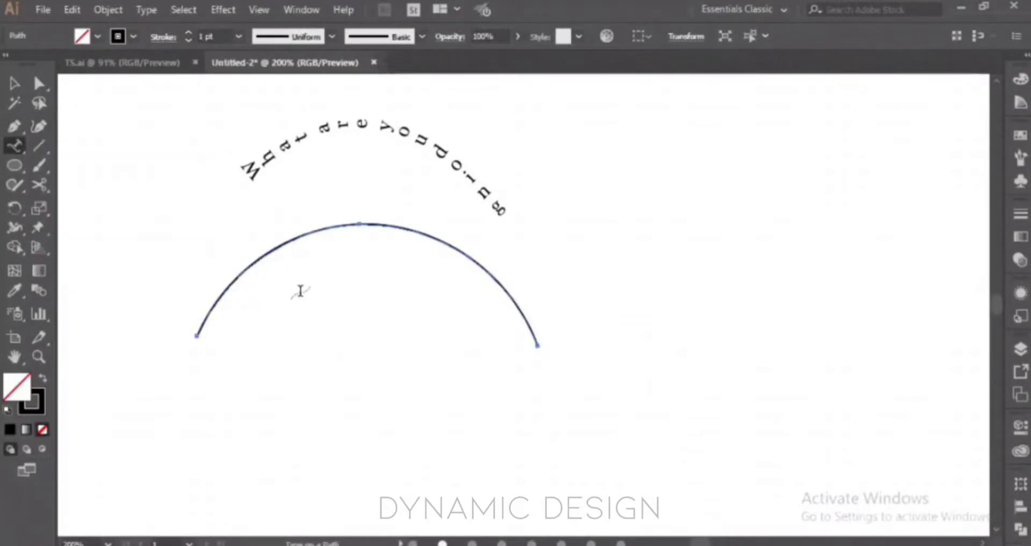
pyautogui.click(233, 279)
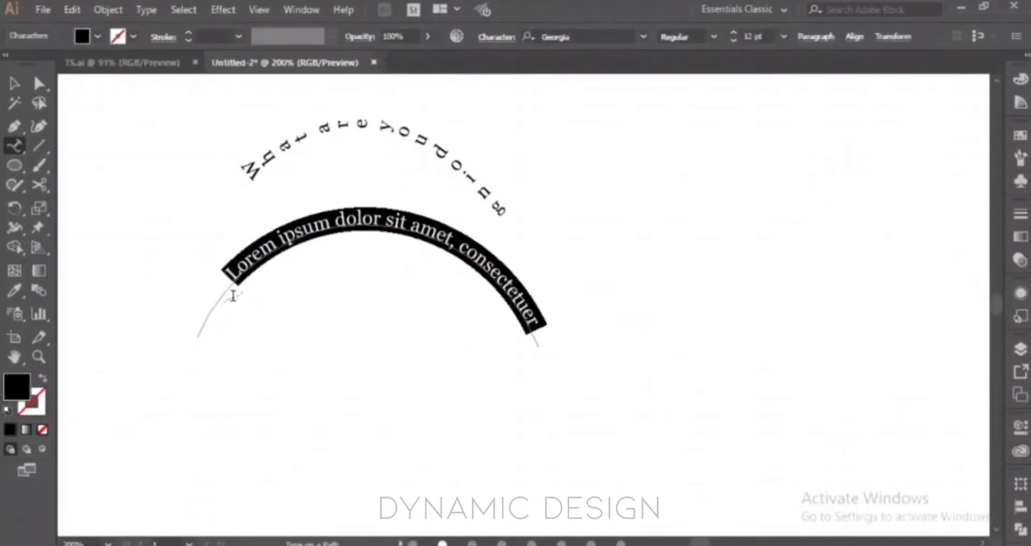
pyautogui.write('What')
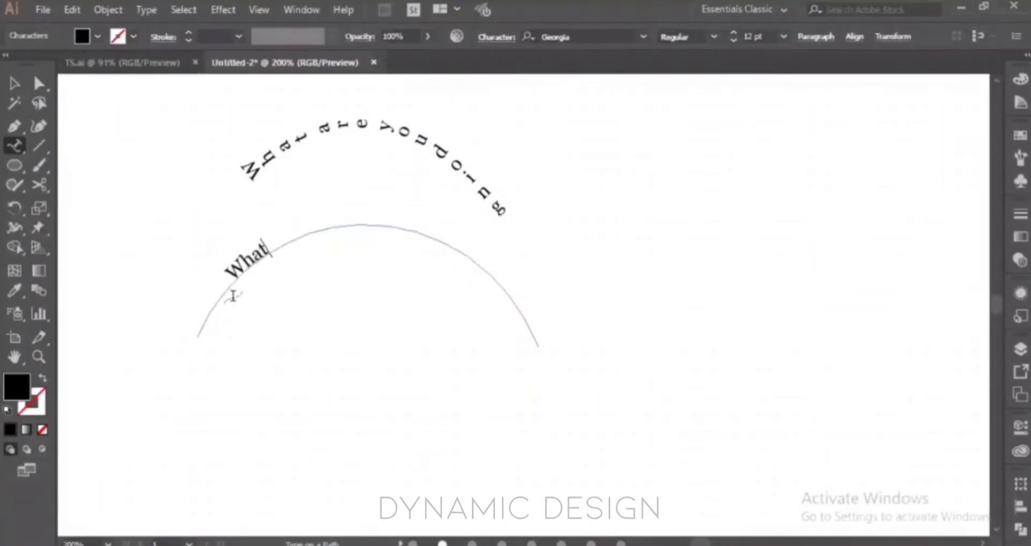
pyautogui.write(' are you ')
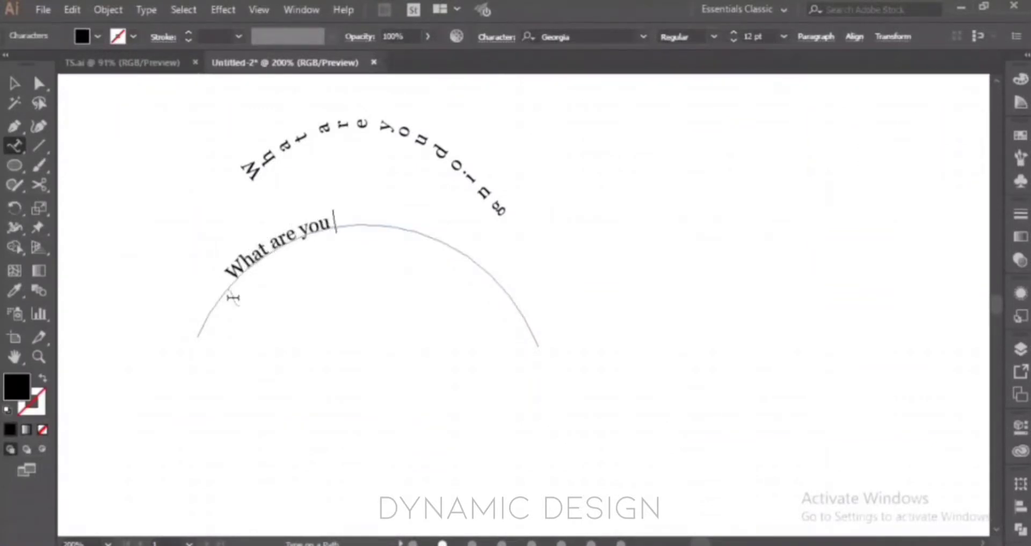
pyautogui.write('doing')
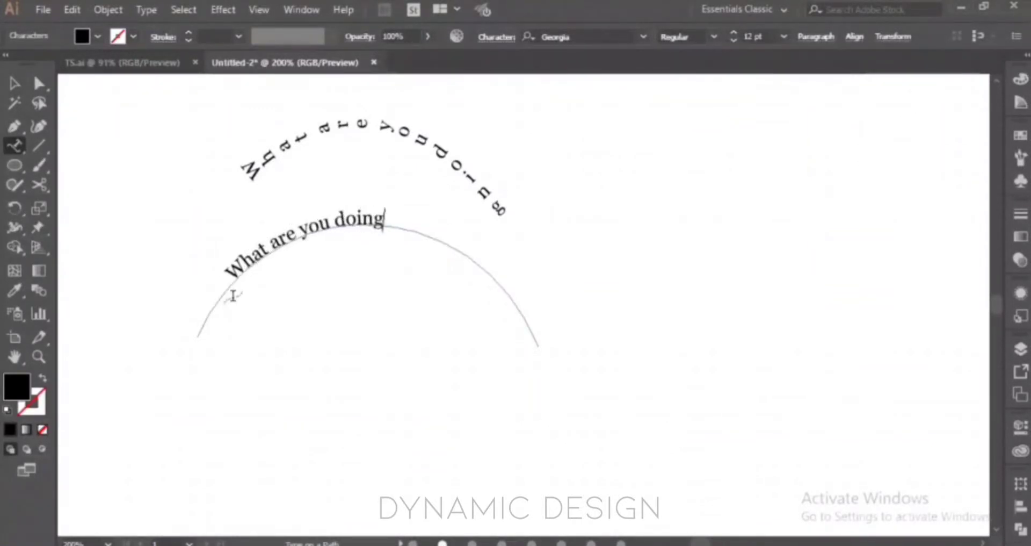
pyautogui.press('Escape')
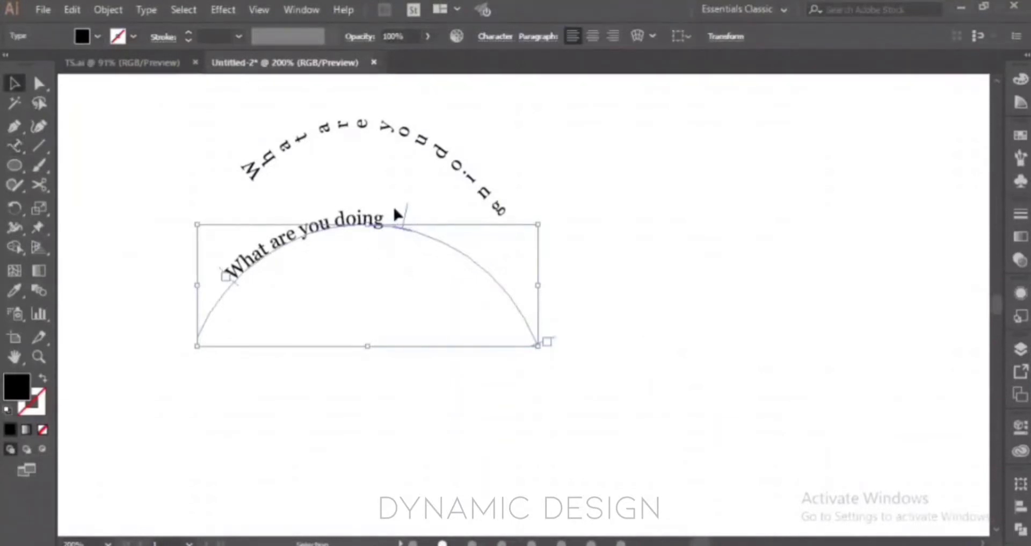
pyautogui.doubleClick(226, 277)
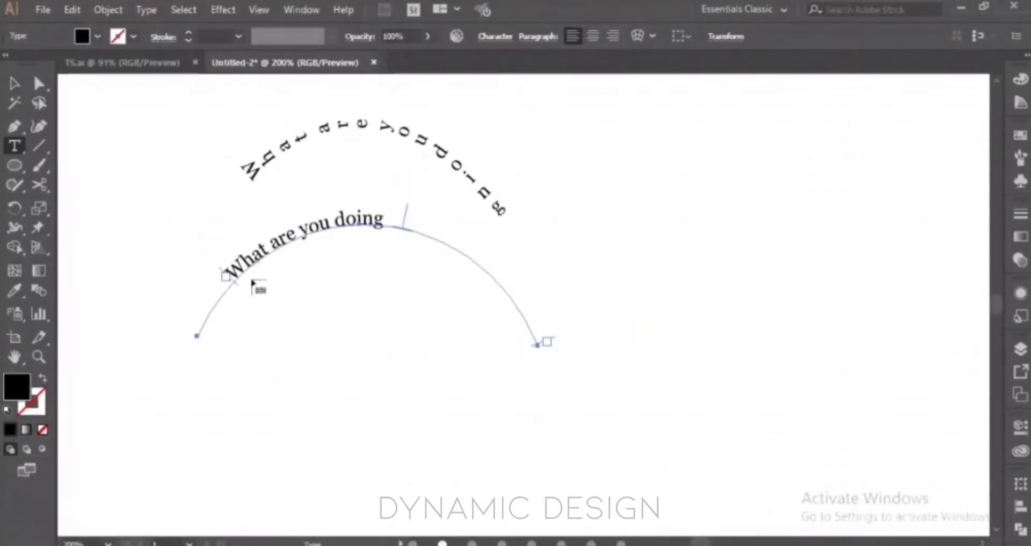
pyautogui.click(243, 262)
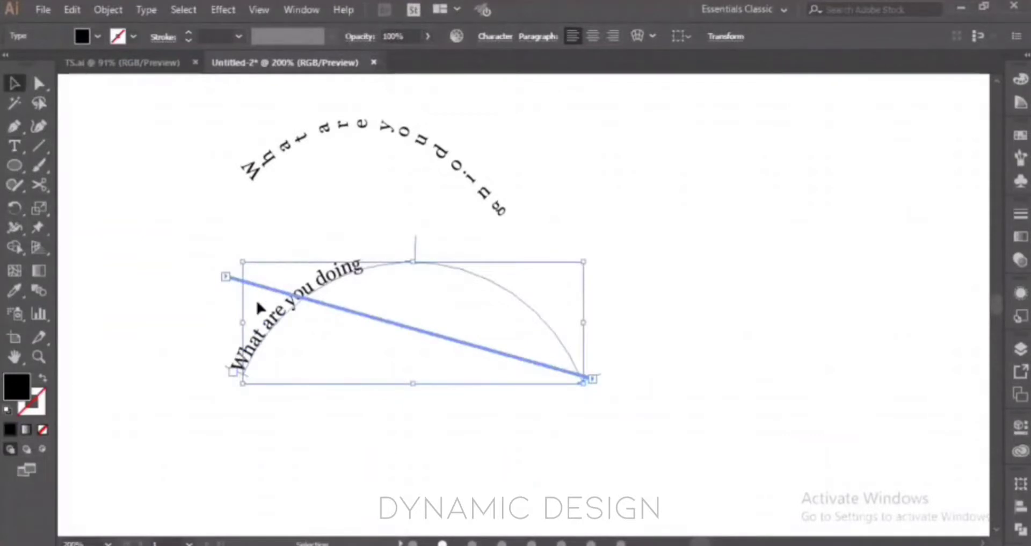
pyautogui.press('a')
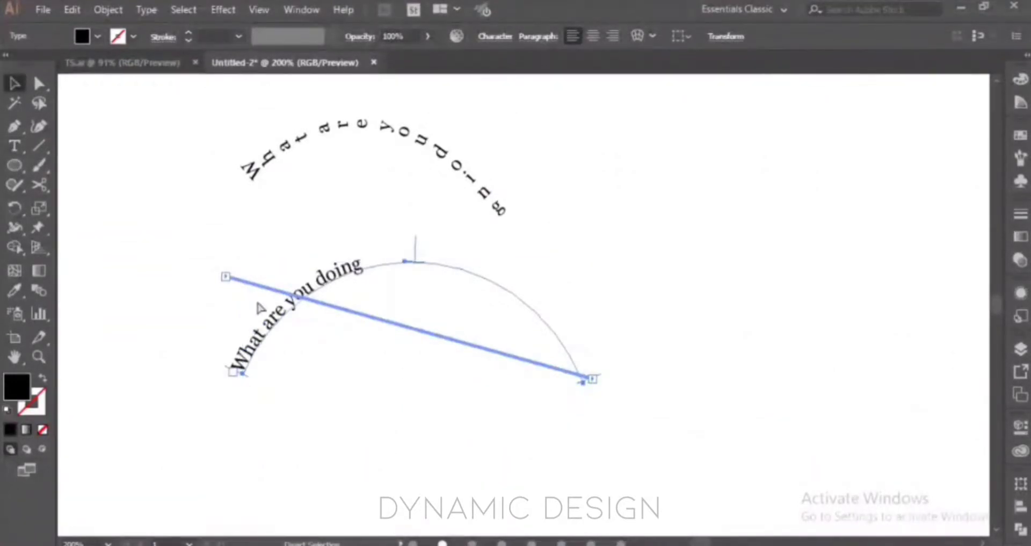
pyautogui.hotkey('ctrl', 'z')
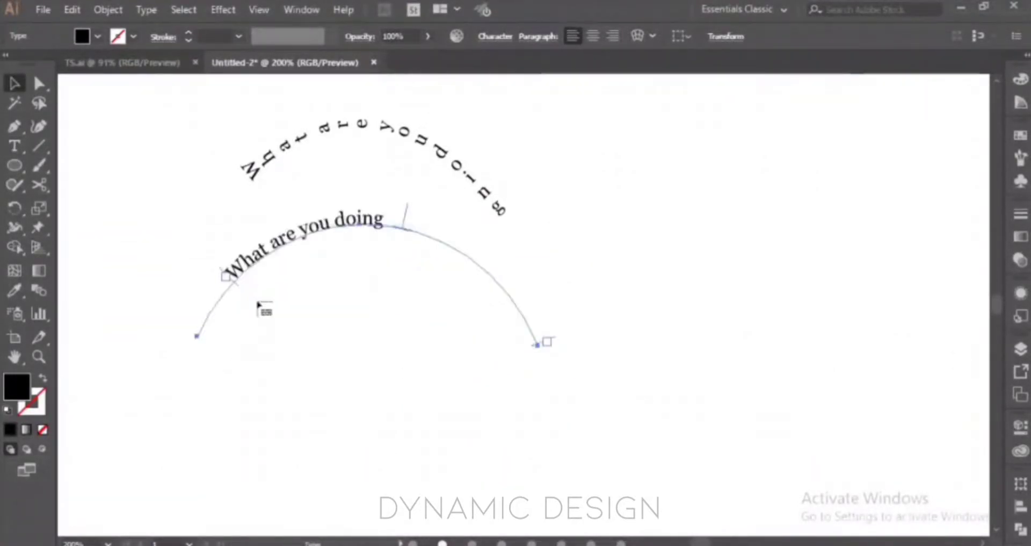
pyautogui.doubleClick(307, 228)
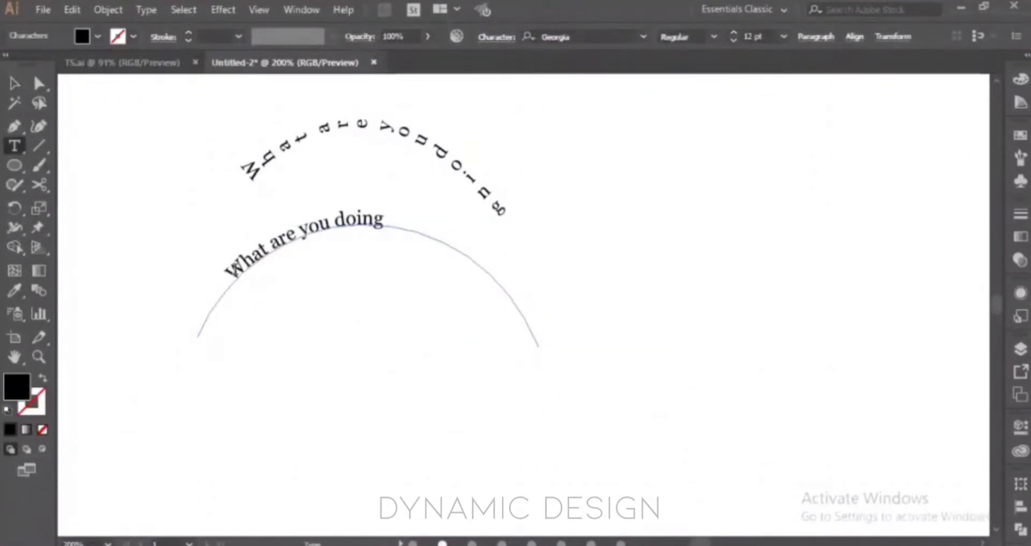
pyautogui.press('Escape')
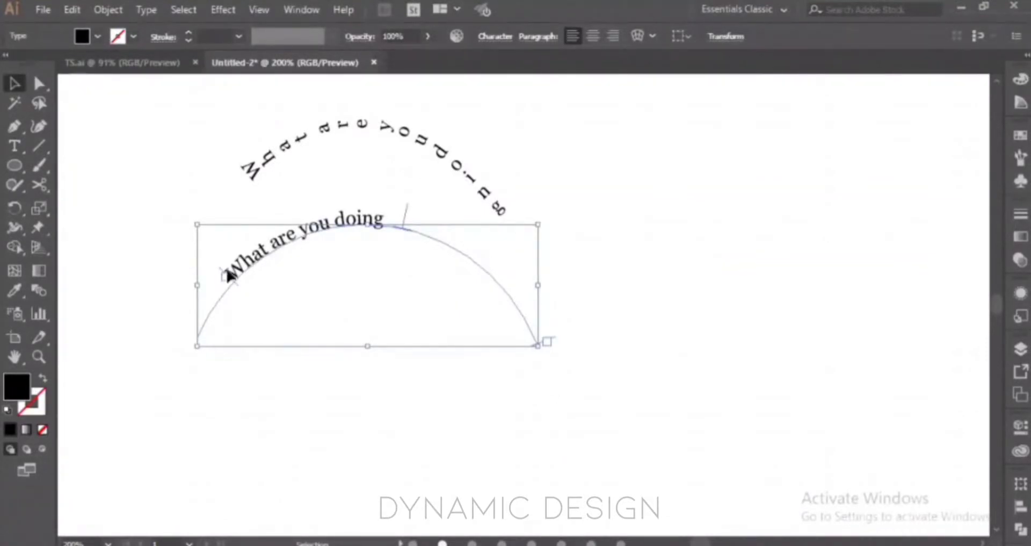
# Slide the start of the arch text along its path toward the crest and move the arch down and left, below the wave.
pyautogui.moveTo(225, 276); pyautogui.dragTo(306, 229)
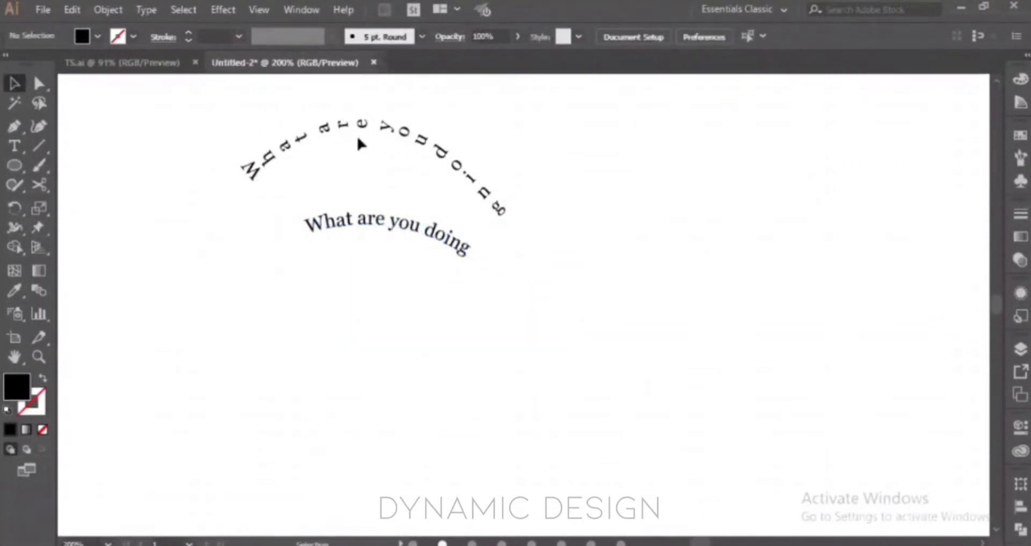
pyautogui.click(327, 155)
pyautogui.moveTo(420, 237)
pyautogui.mouseDown()
pyautogui.moveTo(345, 361)
pyautogui.moveTo(247, 434)
pyautogui.mouseUp()
# Flip the vertical text to the opposite side of the wave path.
pyautogui.click(486, 193)
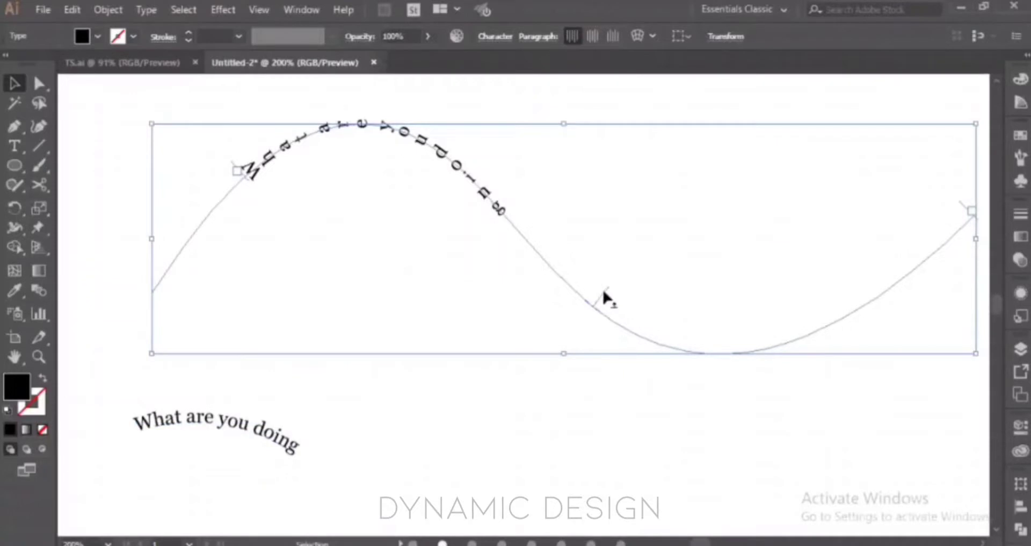
pyautogui.moveTo(604, 292); pyautogui.dragTo(592, 335)
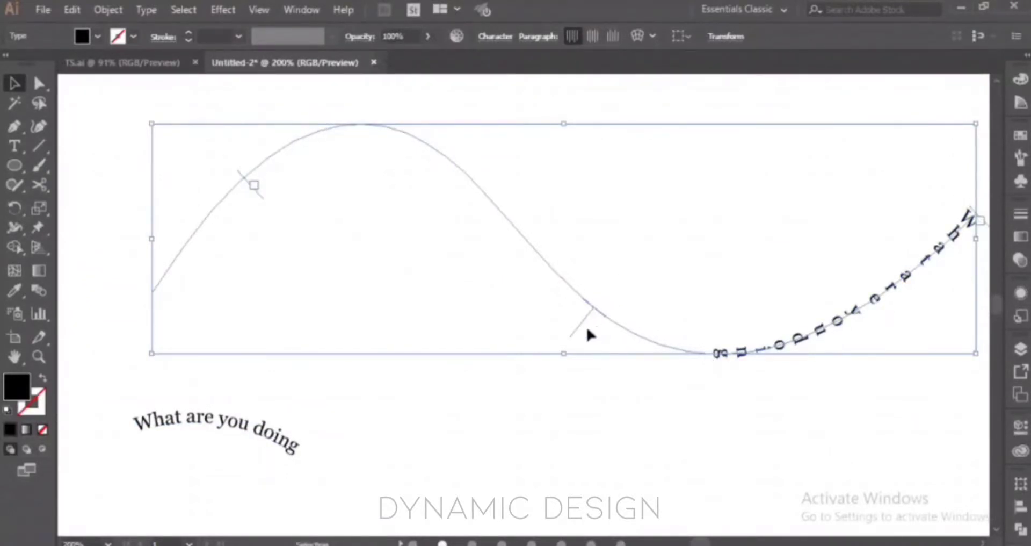
pyautogui.moveTo(572, 330)
pyautogui.mouseDown()
pyautogui.moveTo(625, 269)
pyautogui.moveTo(598, 321)
pyautogui.moveTo(571, 321)
pyautogui.moveTo(610, 279)
pyautogui.moveTo(602, 276)
pyautogui.moveTo(578, 321)
pyautogui.moveTo(624, 322)
pyautogui.moveTo(586, 316)
pyautogui.mouseUp()
# Delete both the wave text and the arch text from the artboard.
pyautogui.scroll(-2, 605, 274)
pyautogui.hotkey('ctrl', 'a')
pyautogui.press('v')
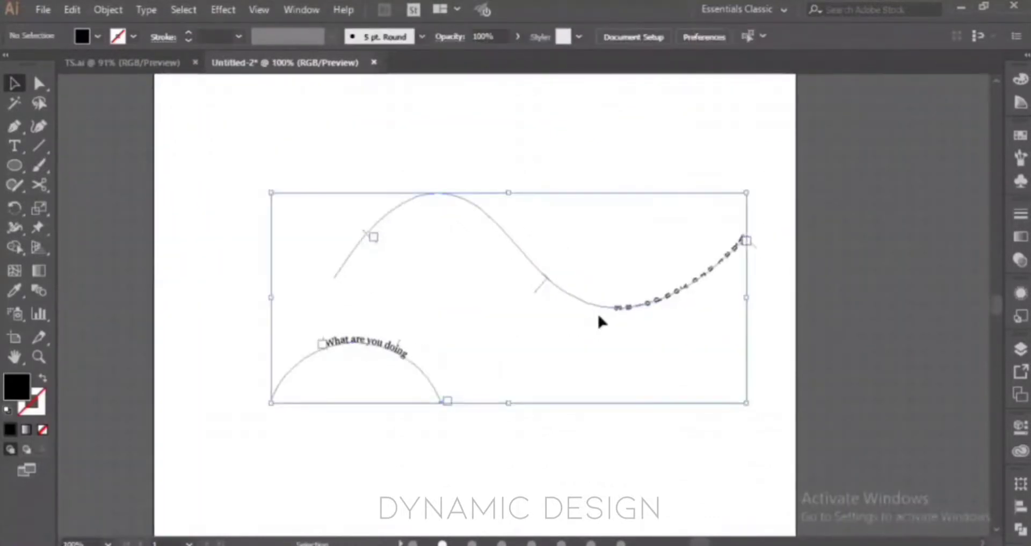
pyautogui.press('Delete')
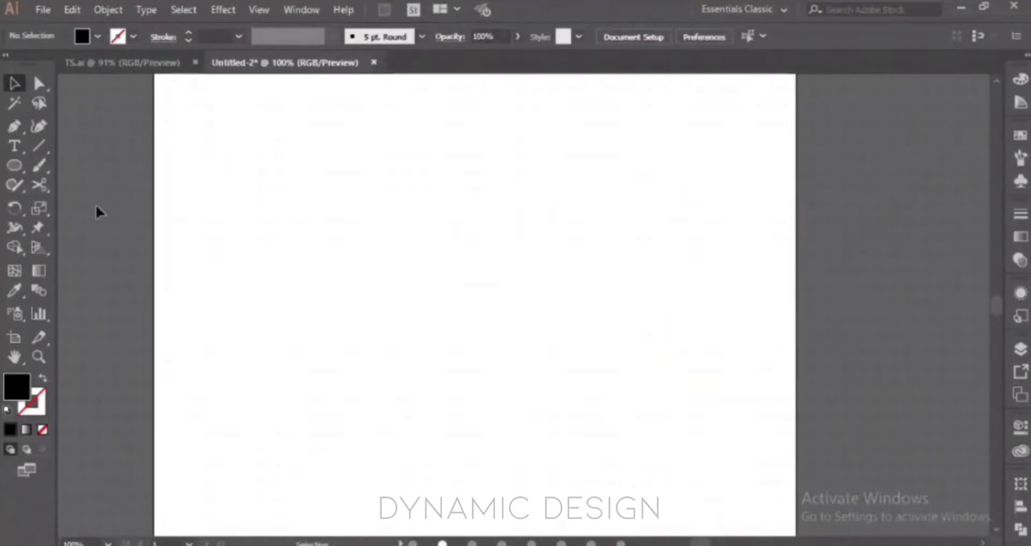
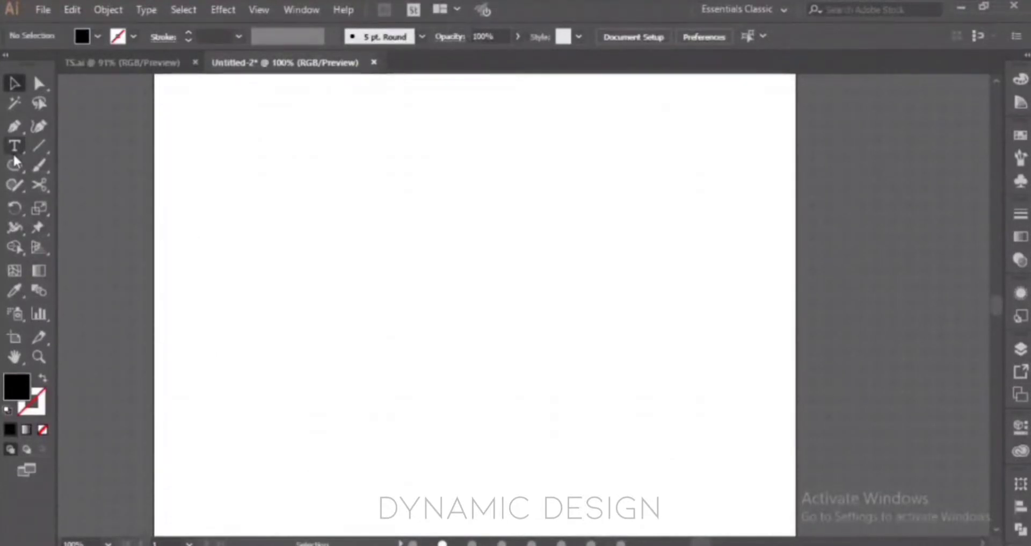
# Create a rectangular area text box in the artboard's upper part and replace its placeholder text with "what are you doing".
pyautogui.click(15, 155)
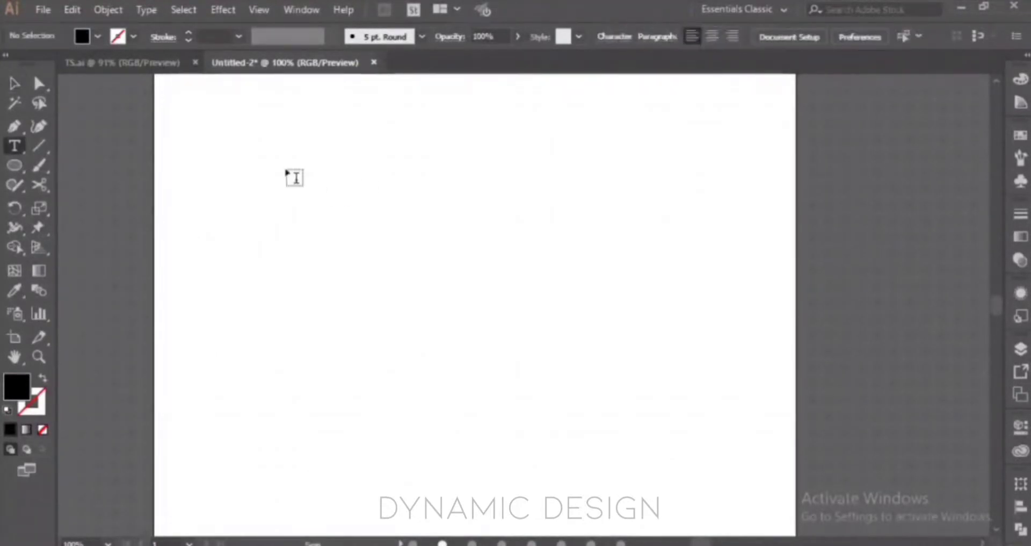
pyautogui.moveTo(253, 167); pyautogui.dragTo(538, 294)
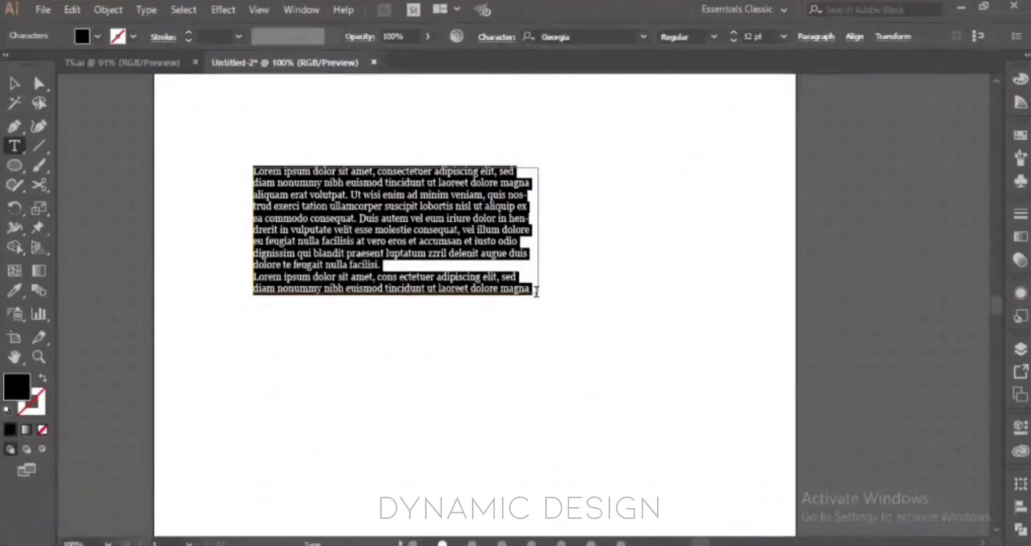
pyautogui.press('BackSpace')
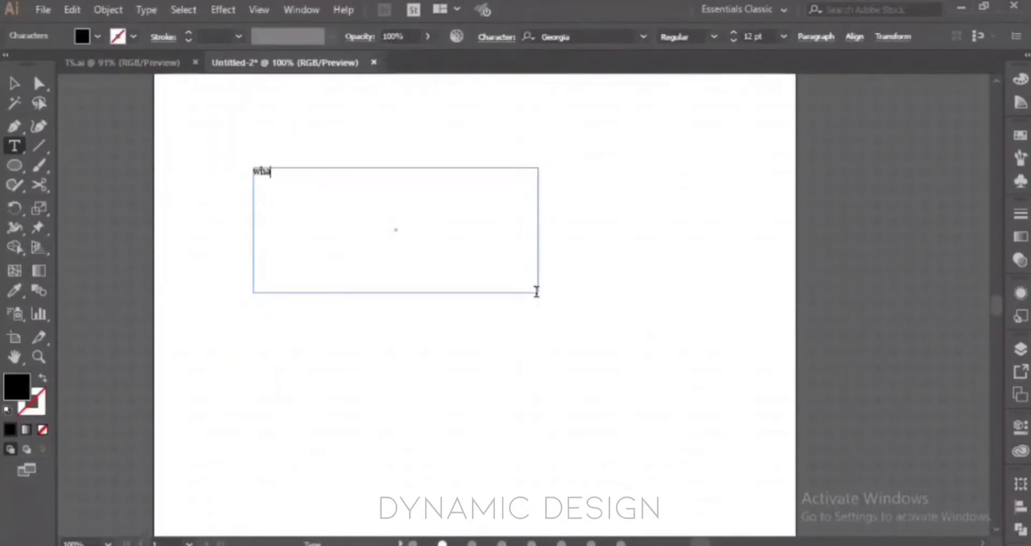
pyautogui.write('what are you doing')
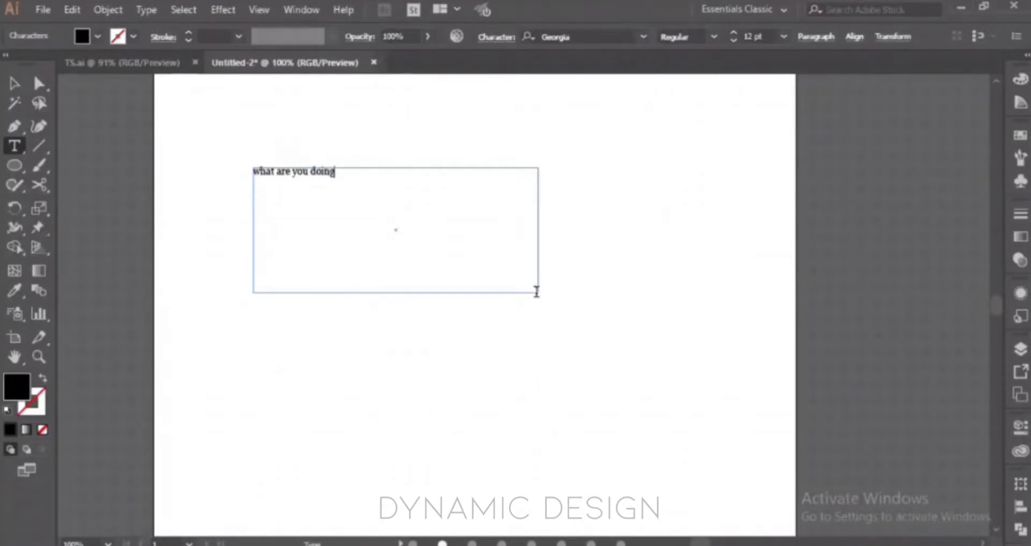
pyautogui.press('Escape')
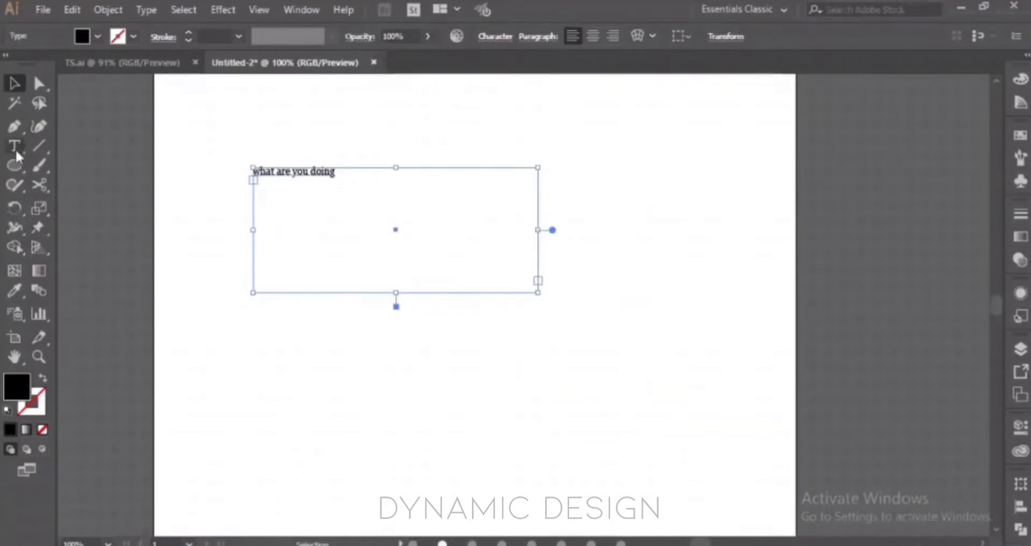
# Convert the area text to point type and enlarge it to about 206 mm wide, positioned across the artboard's upper part.
pyautogui.doubleClick(552, 230)
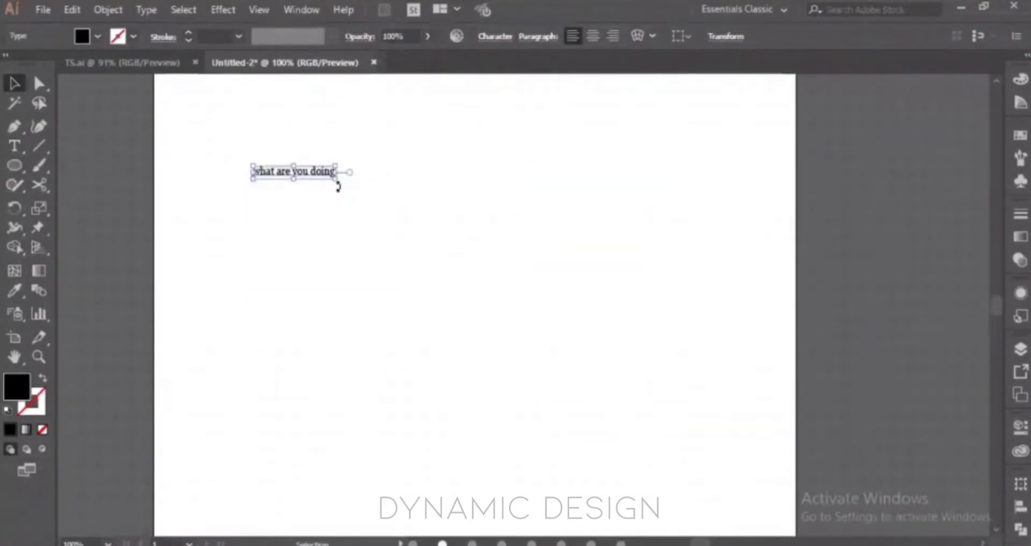
pyautogui.moveTo(336, 182); pyautogui.dragTo(725, 478)
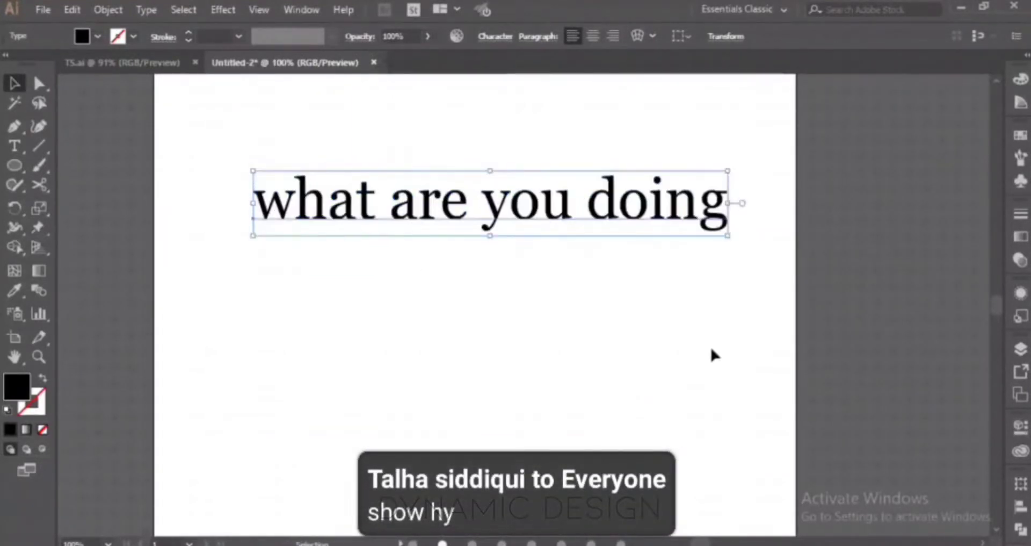
pyautogui.click(674, 343)
pyautogui.moveTo(551, 216)
pyautogui.mouseDown()
pyautogui.moveTo(510, 223)
pyautogui.moveTo(538, 228)
pyautogui.moveTo(543, 219)
pyautogui.mouseUp()
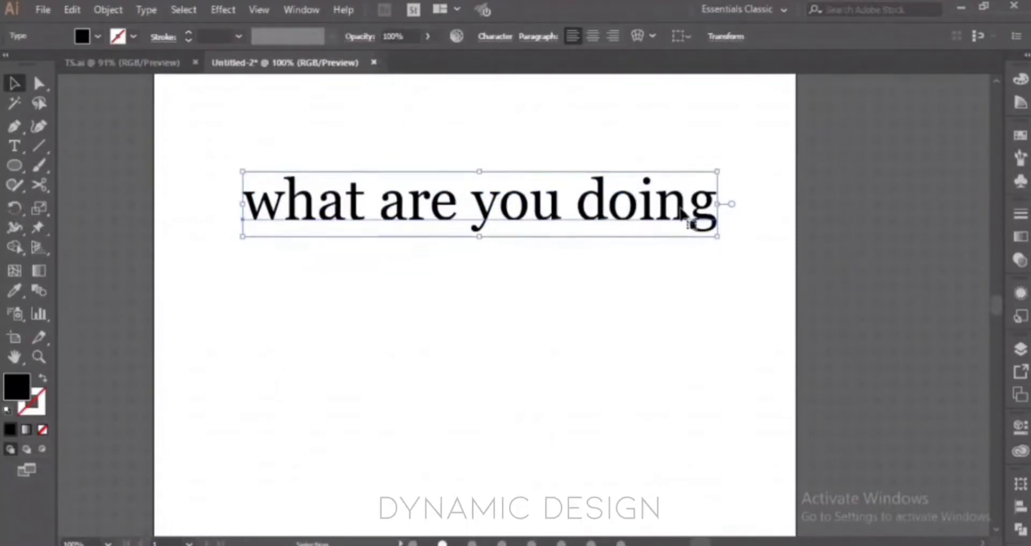
pyautogui.moveTo(685, 215); pyautogui.dragTo(659, 223)
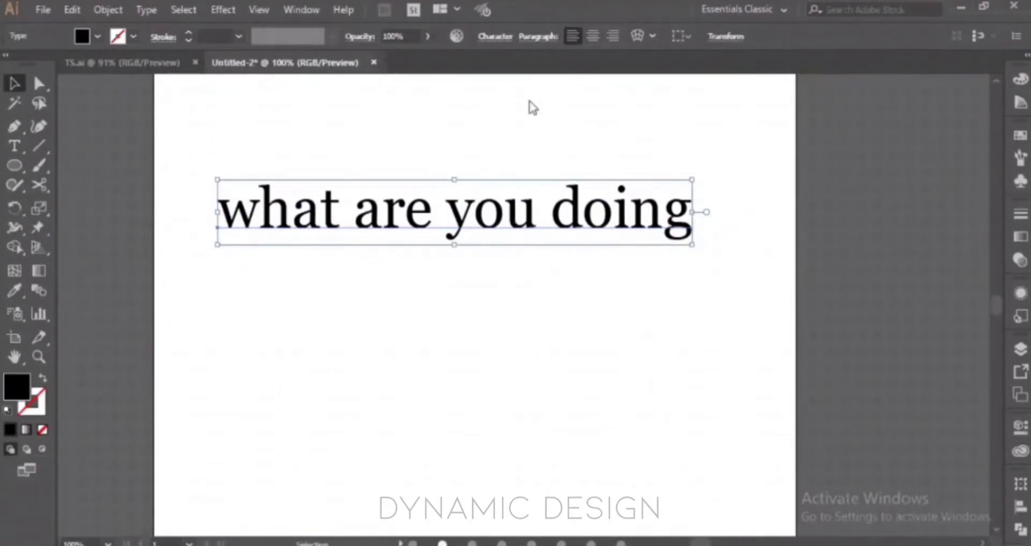
# Change the font of "what are you doing" to Myriad Pro.
pyautogui.click(496, 36)
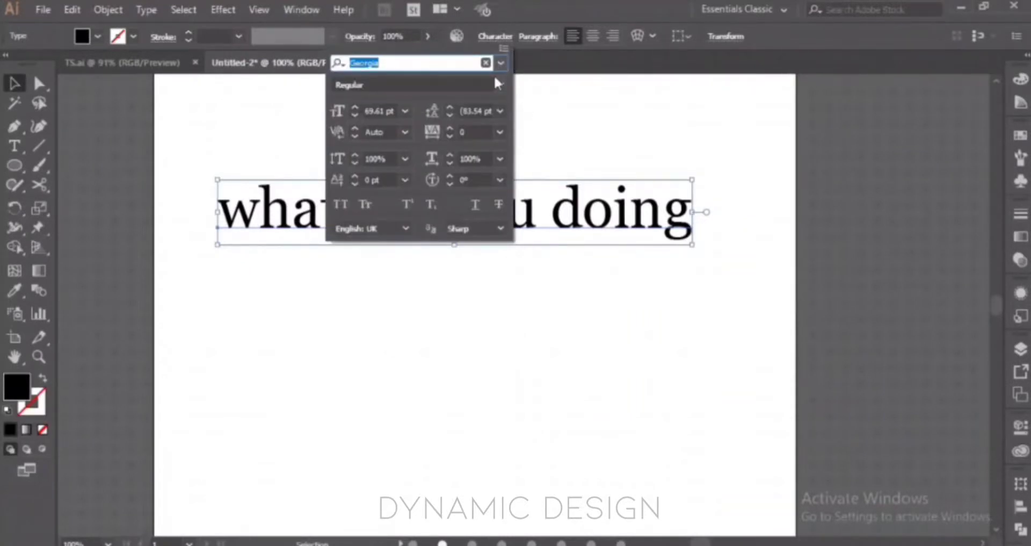
pyautogui.click(567, 91)
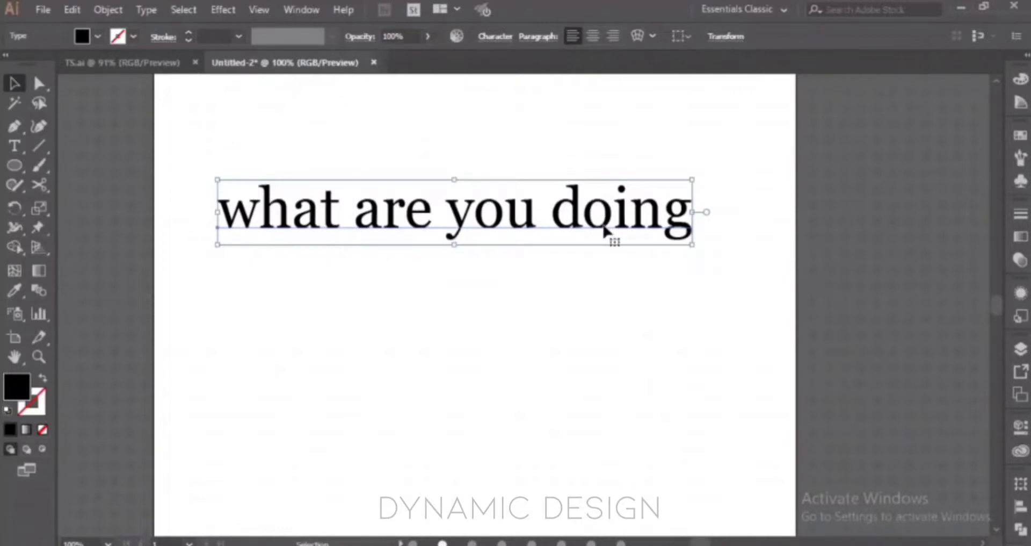
pyautogui.click(1021, 426)
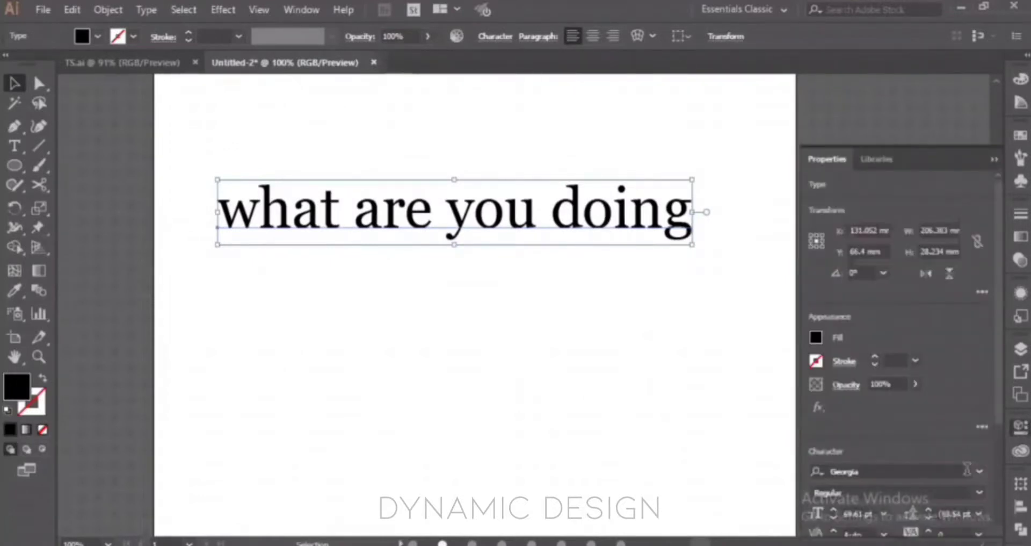
pyautogui.click(977, 472)
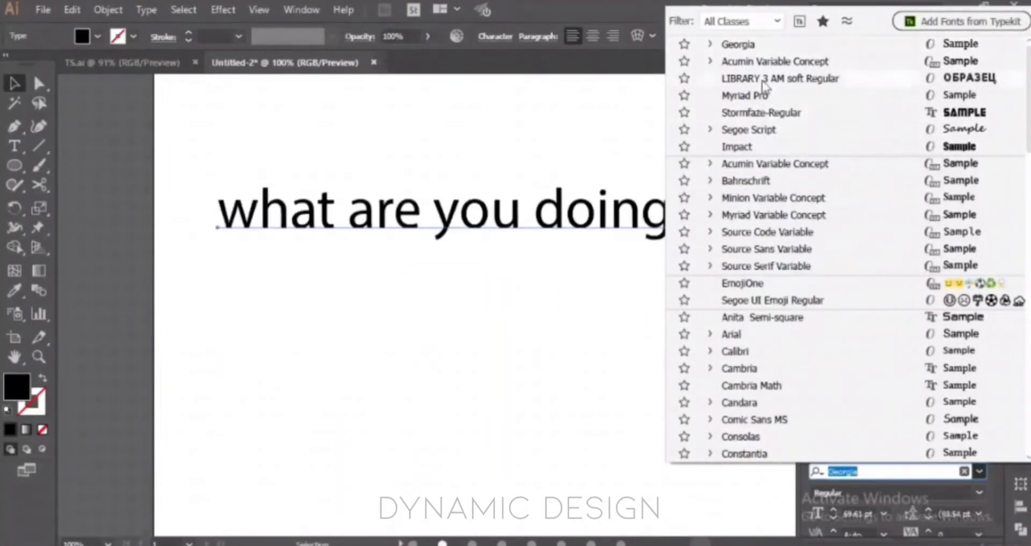
pyautogui.click(769, 95)
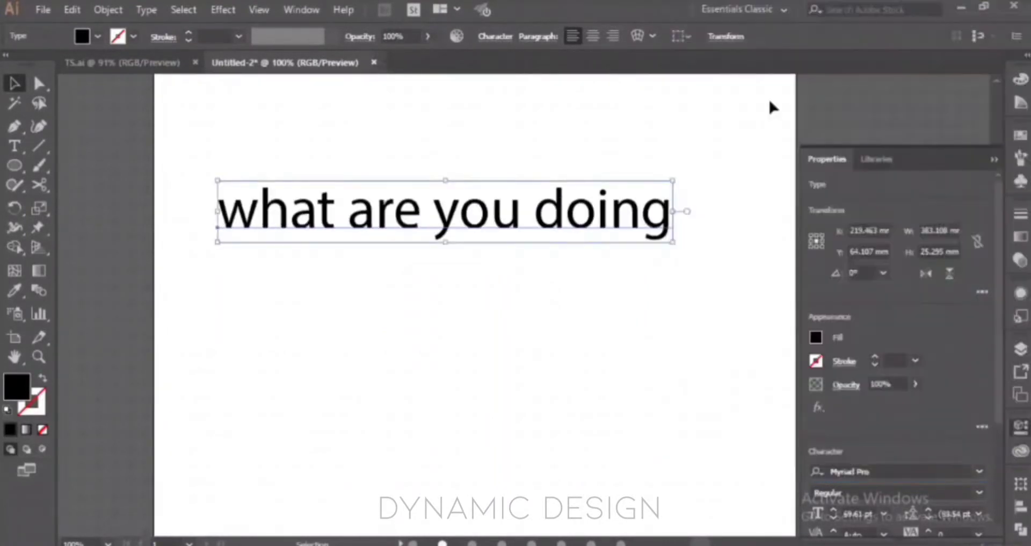
pyautogui.click(994, 159)
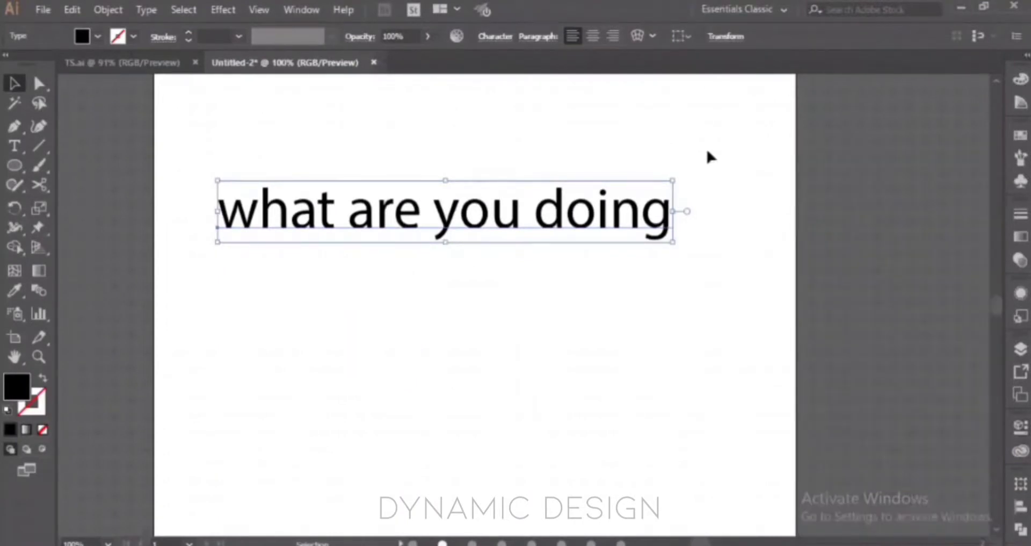
# Change the text's font to Acumin Variable Concept, keeping the Default style after browsing the other styles.
pyautogui.click(487, 90)
pyautogui.click(541, 212)
pyautogui.click(1020, 427)
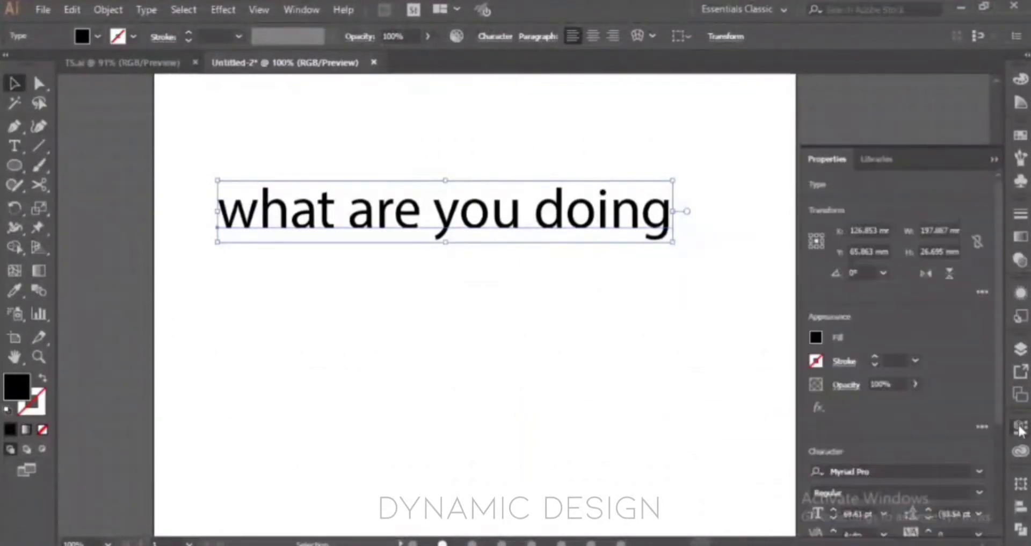
pyautogui.click(981, 471)
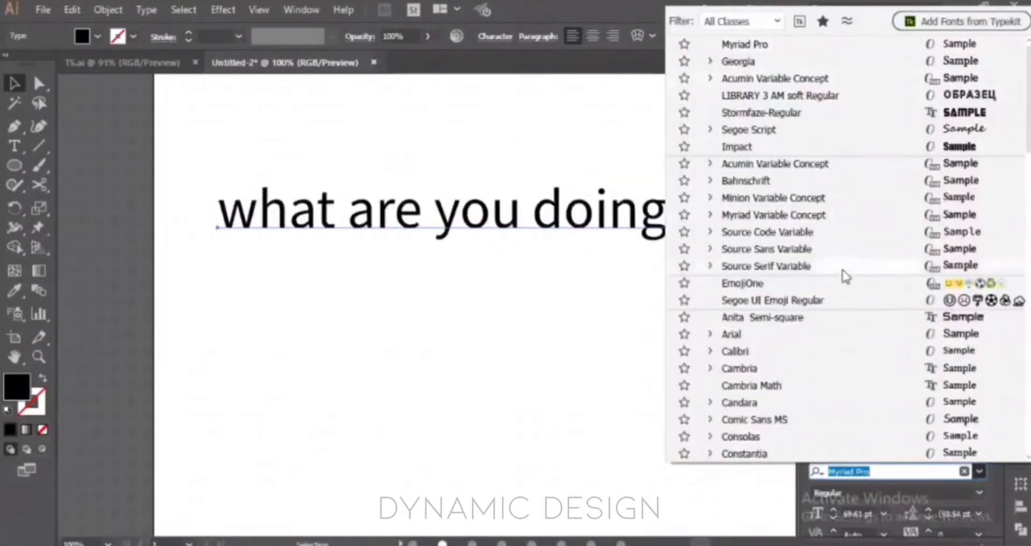
pyautogui.click(982, 493)
pyautogui.click(982, 493)
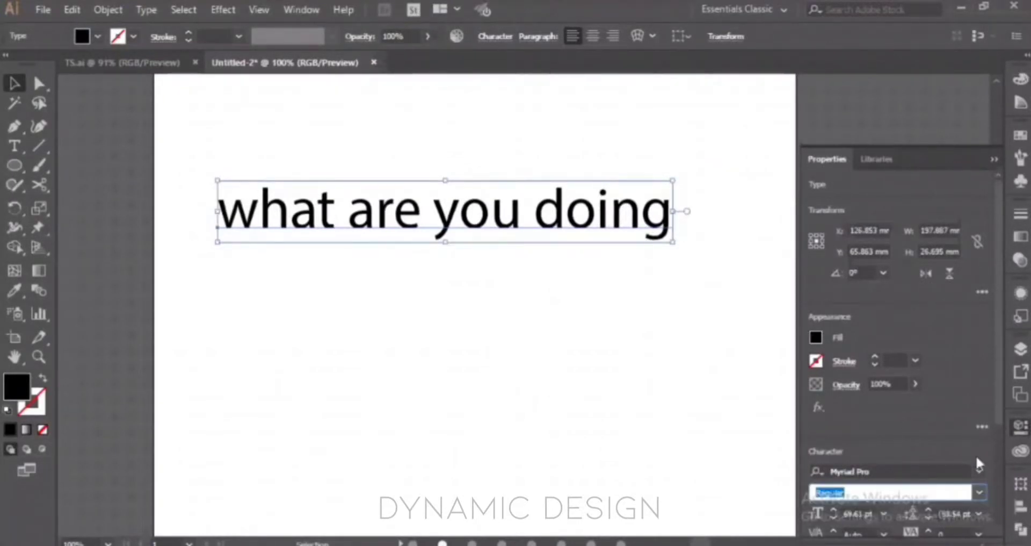
pyautogui.scroll(-3, 975, 454)
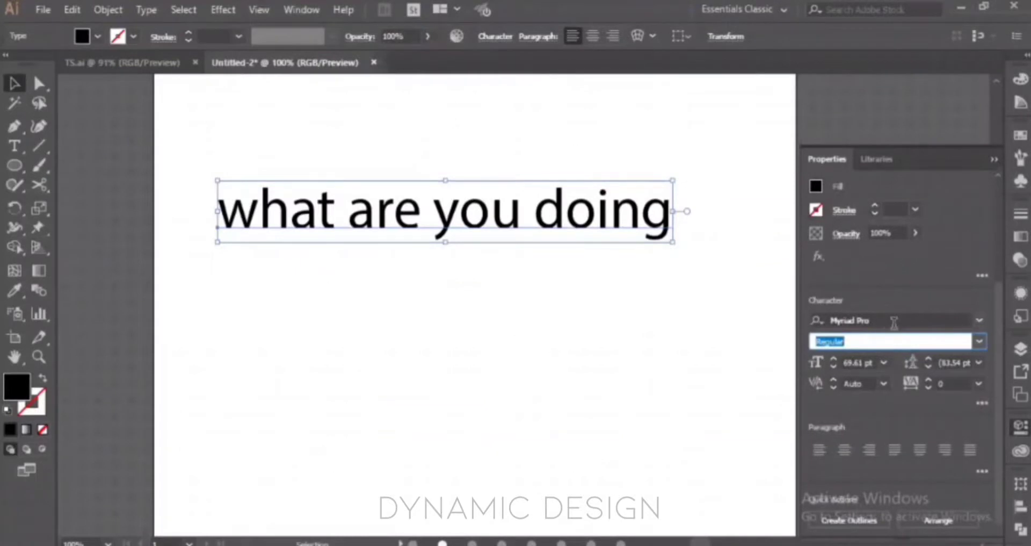
pyautogui.click(980, 320)
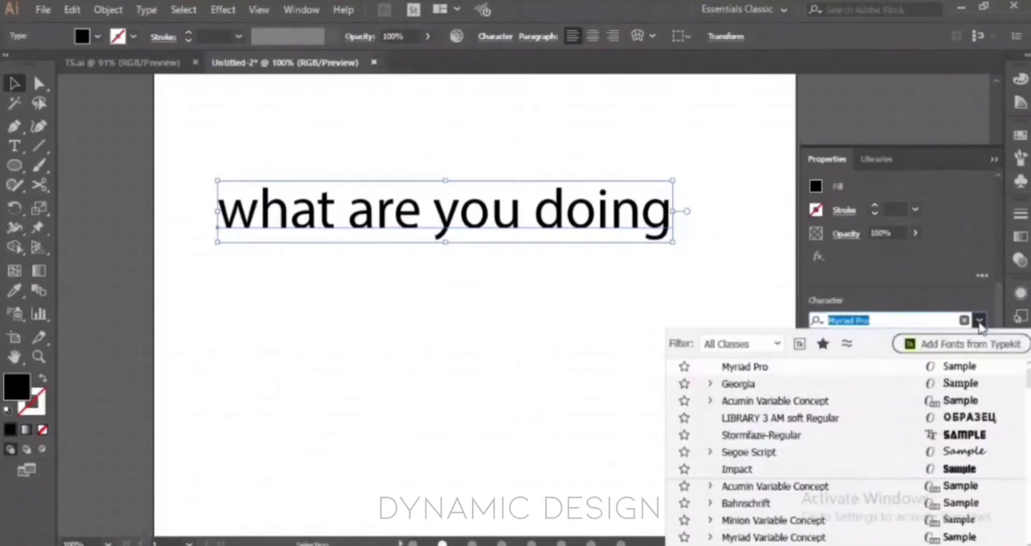
pyautogui.click(833, 402)
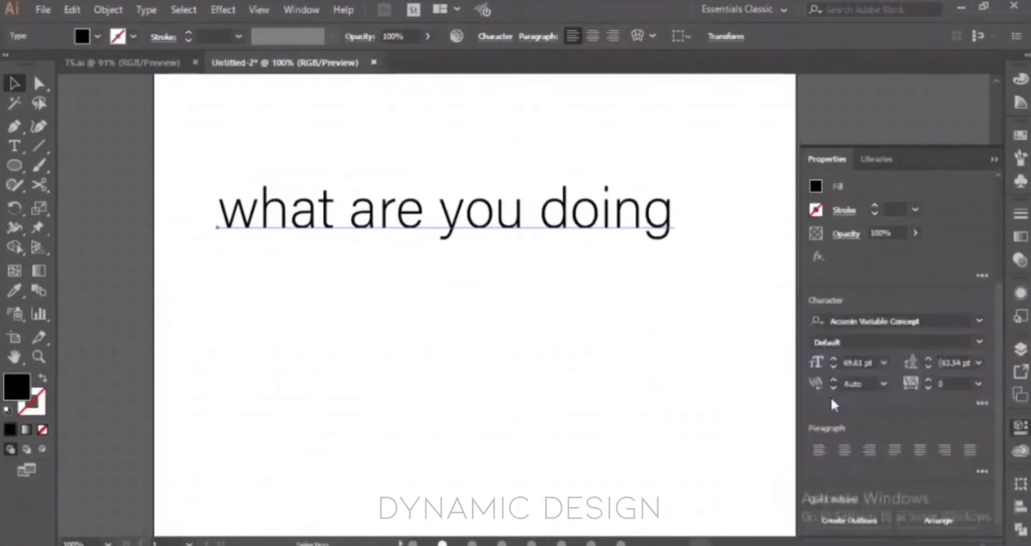
pyautogui.click(980, 341)
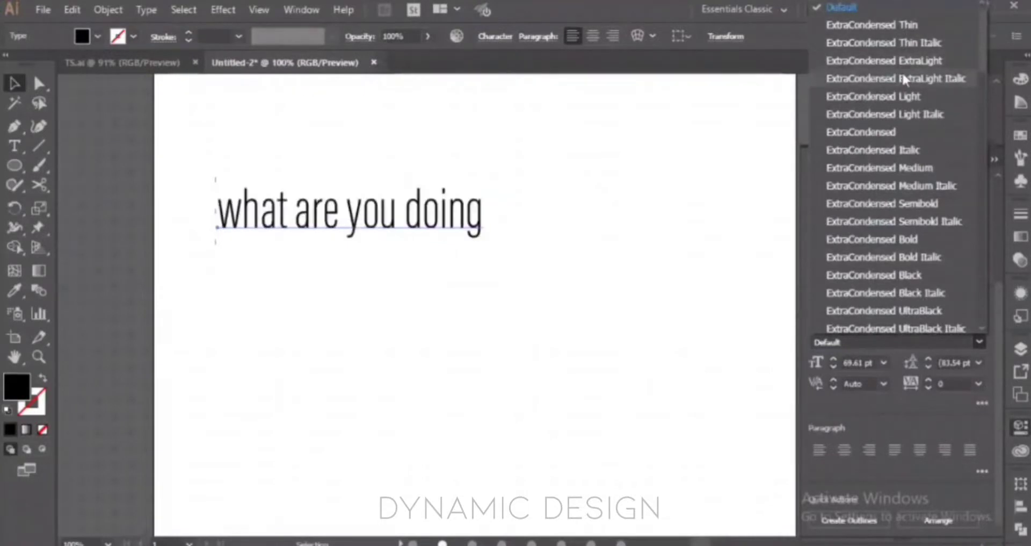
pyautogui.click(976, 366)
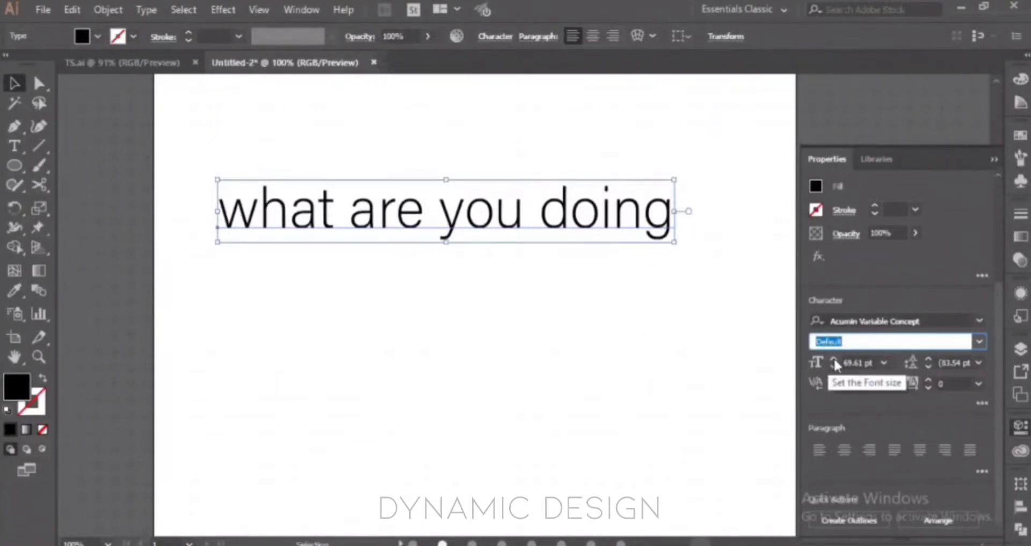
# Enlarge the text temporarily to 83 pt, and set its font size to 71 pt.
pyautogui.moveTo(835, 360); pyautogui.dragTo(835, 360)
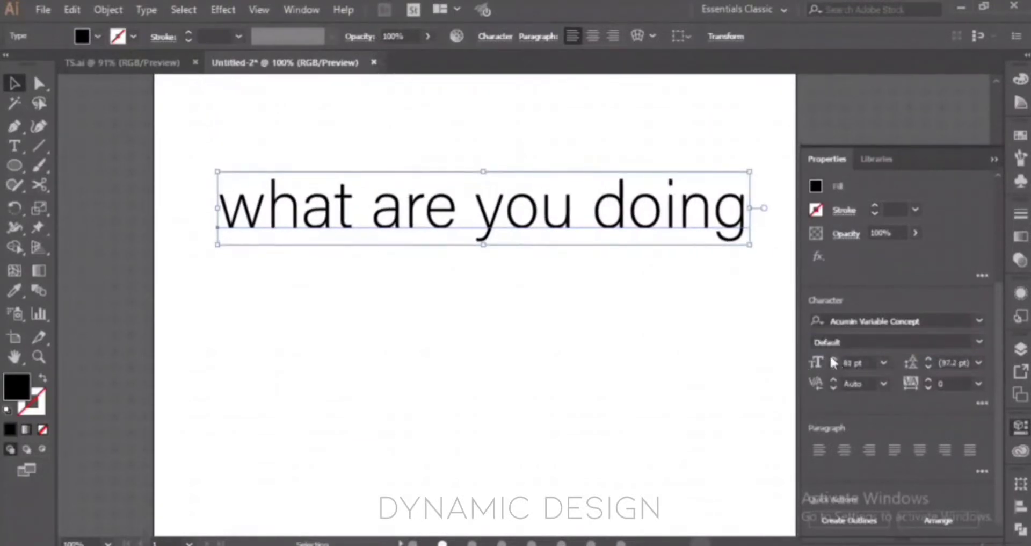
pyautogui.click(833, 358)
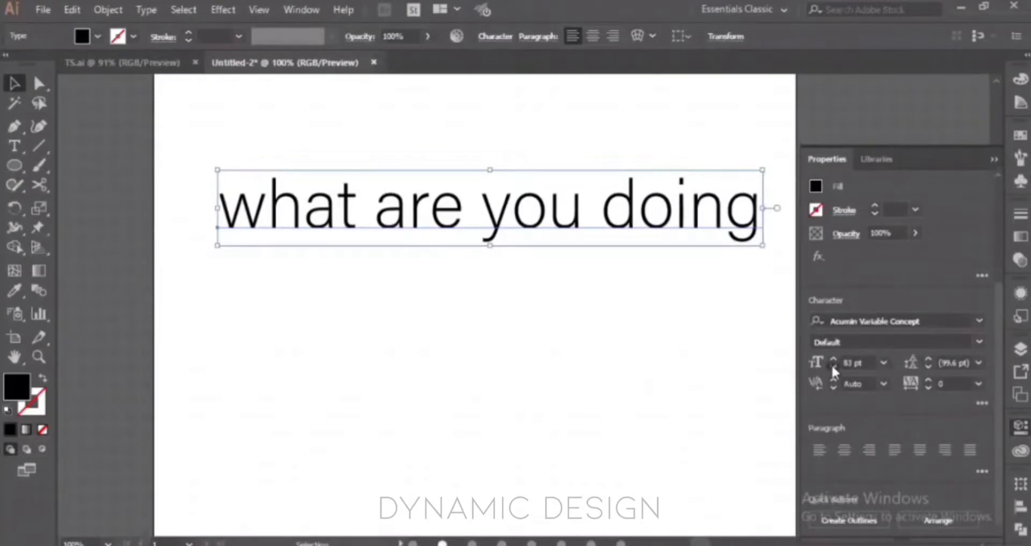
pyautogui.moveTo(832, 365); pyautogui.dragTo(833, 366)
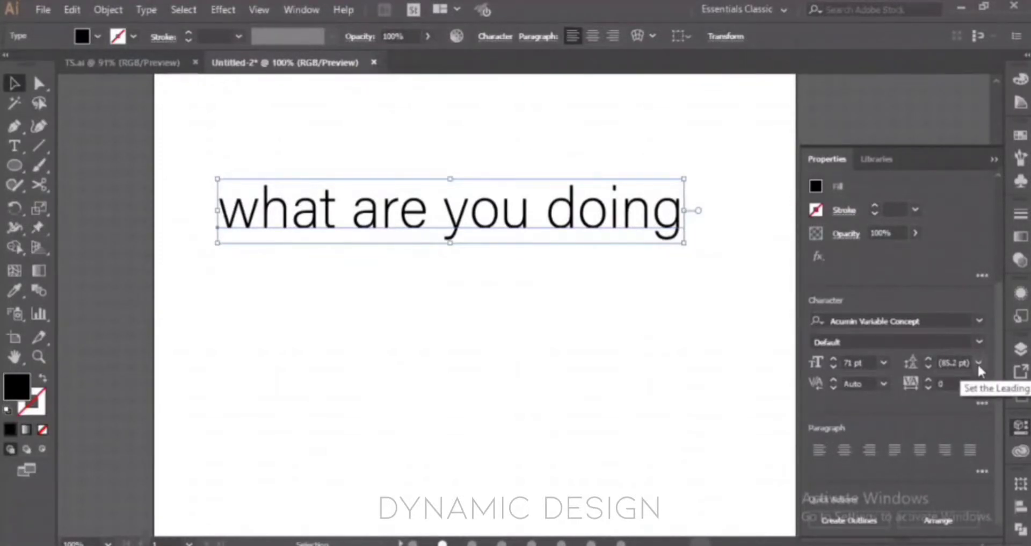
# Copy the whole phrase "what are you doing" and paste it as a second line within the same text object.
pyautogui.doubleClick(669, 214)
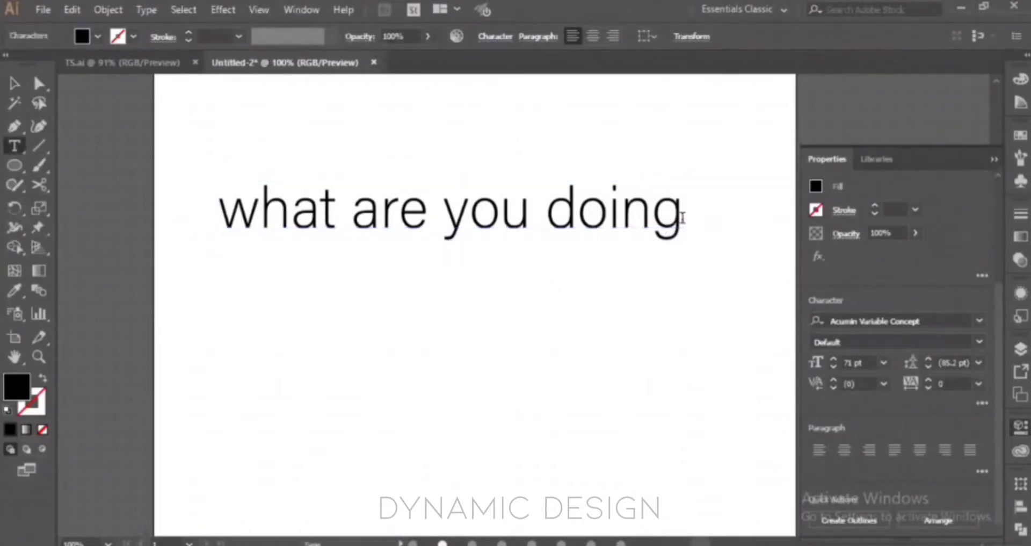
pyautogui.moveTo(682, 218); pyautogui.dragTo(213, 230)
pyautogui.hotkey('ctrl', 'c')
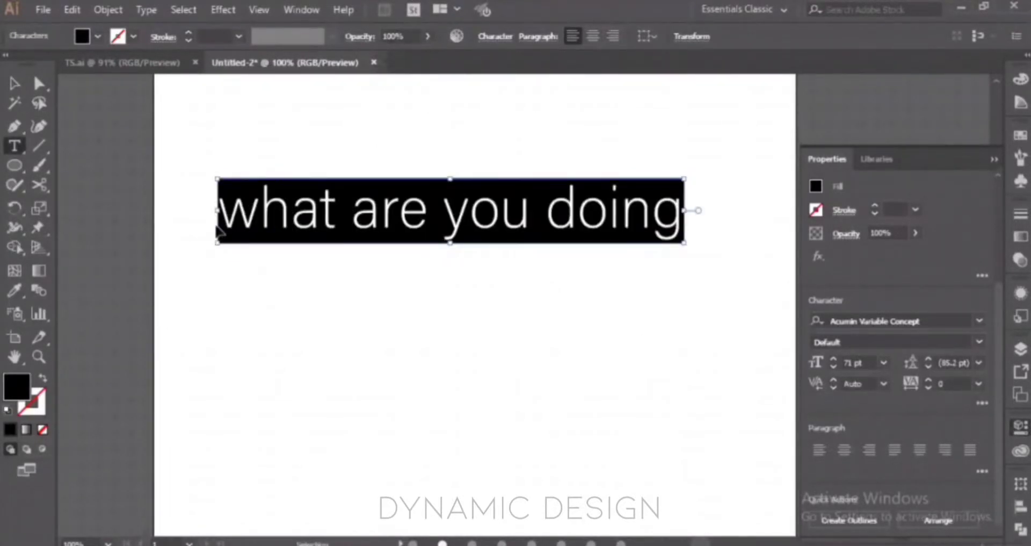
pyautogui.click(682, 222)
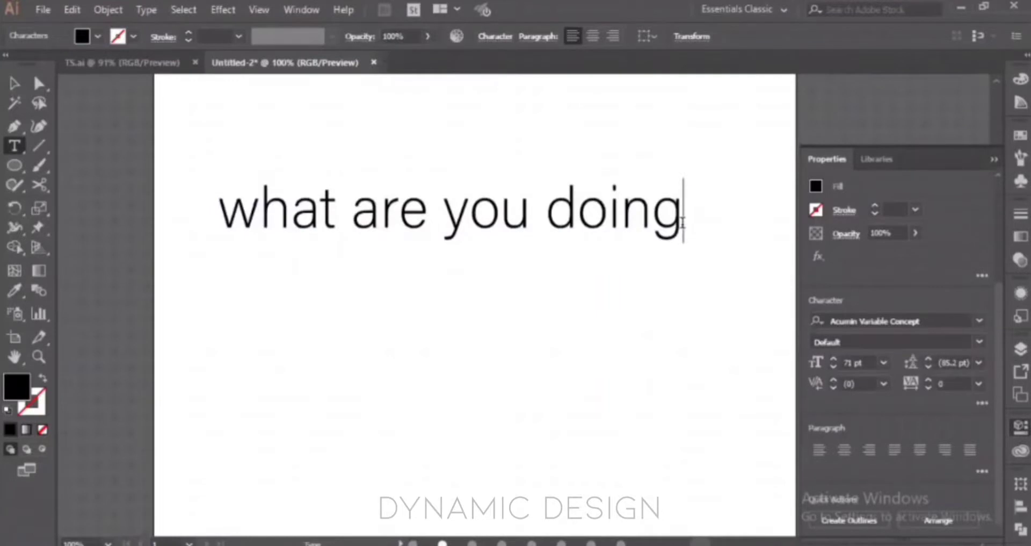
pyautogui.press('Return')
pyautogui.hotkey('ctrl', 'v')
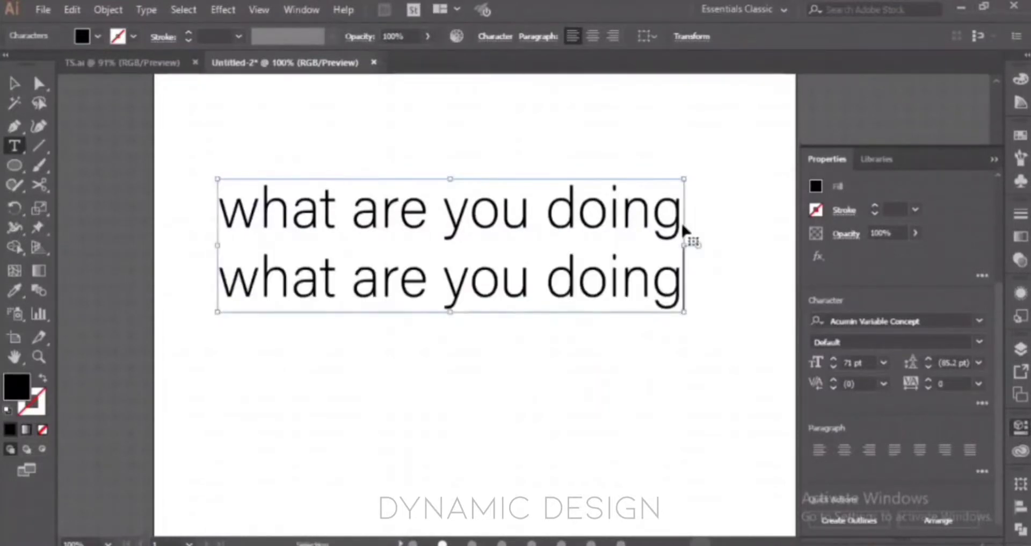
pyautogui.press('Escape')
# Set the two-line text's leading to 73 pt and its kerning to Optical.
pyautogui.moveTo(927, 356); pyautogui.dragTo(927, 368)
pyautogui.click(928, 359)
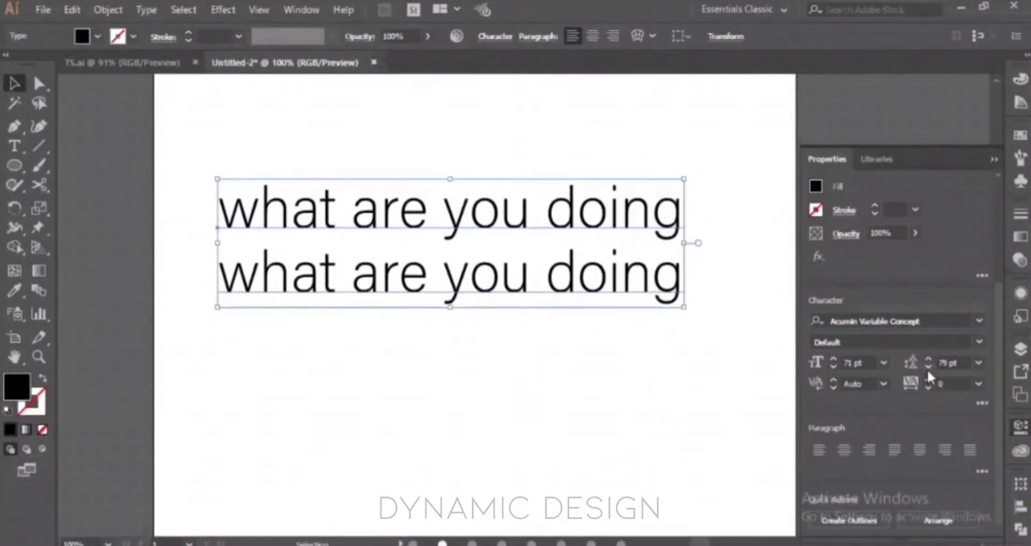
pyautogui.click(927, 370)
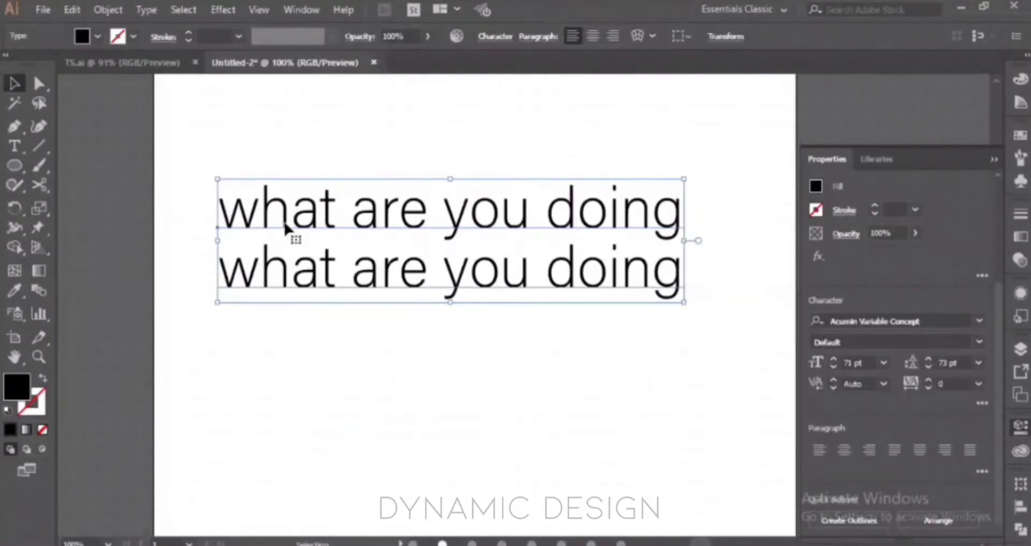
pyautogui.click(883, 384)
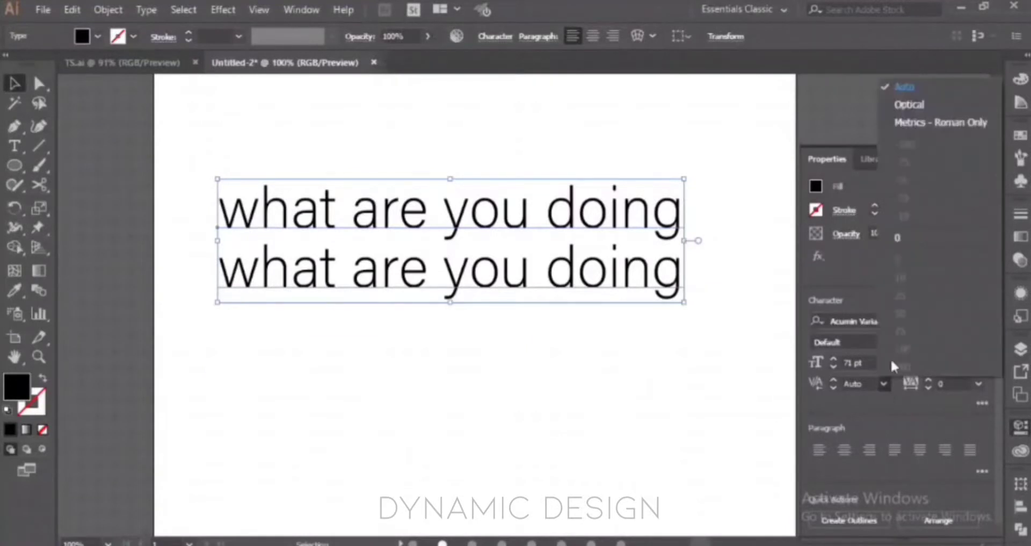
pyautogui.click(913, 106)
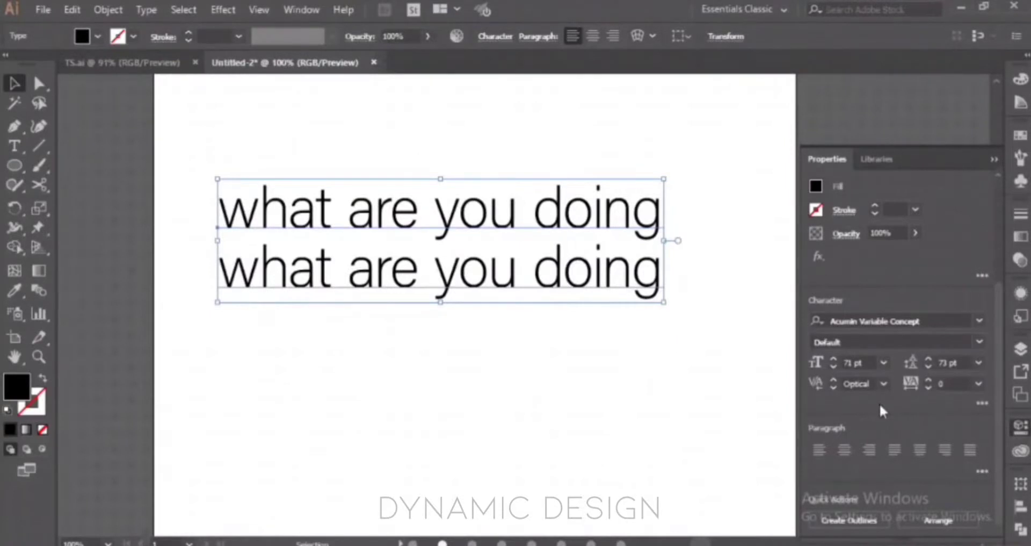
# Widen the text's tracking as far as 119, reduce it to 72, and keep Optical kerning.
pyautogui.click(930, 380)
pyautogui.click(929, 380)
pyautogui.click(930, 379)
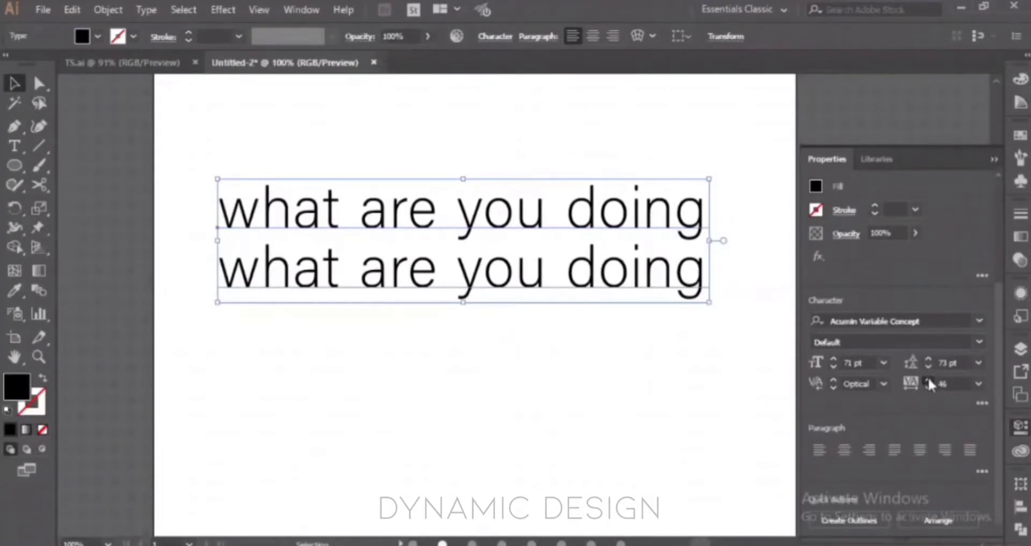
pyautogui.click(929, 380)
pyautogui.click(930, 379)
pyautogui.click(929, 379)
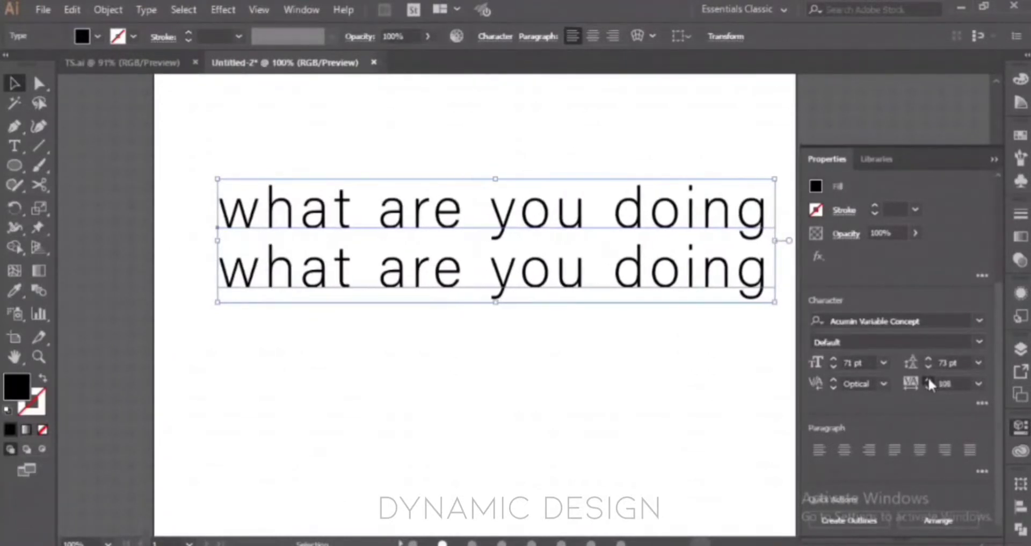
pyautogui.click(929, 379)
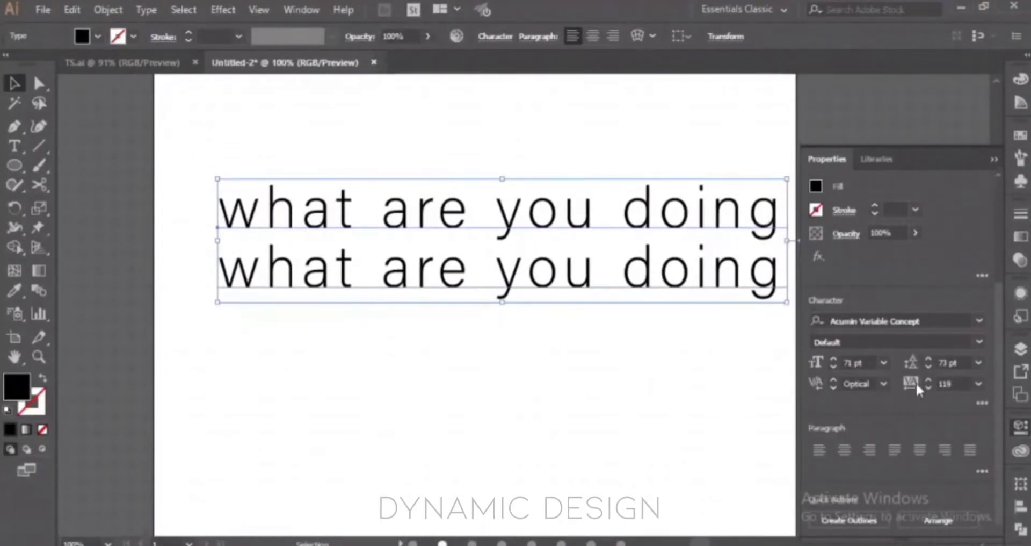
pyautogui.moveTo(929, 386); pyautogui.dragTo(930, 385)
pyautogui.click(883, 383)
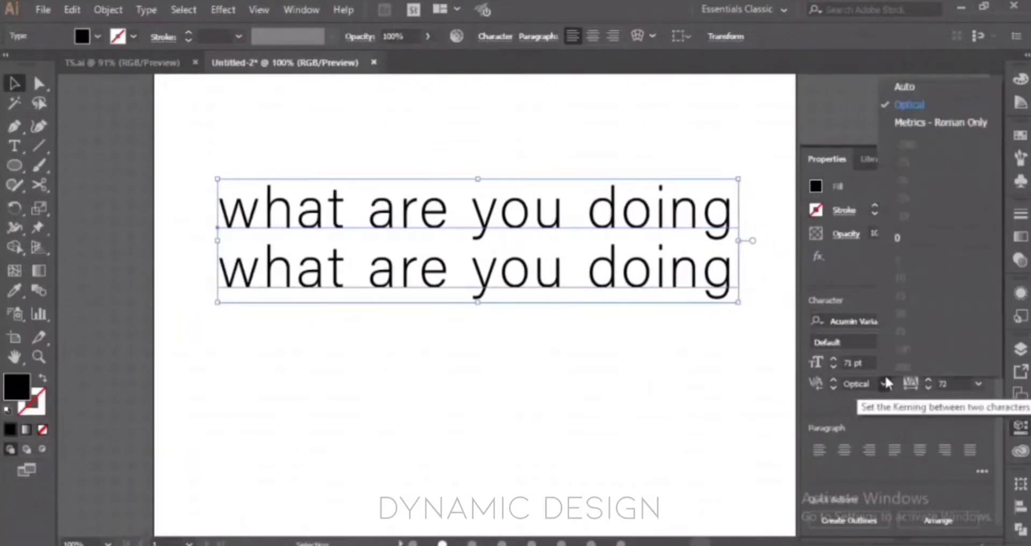
pyautogui.click(902, 103)
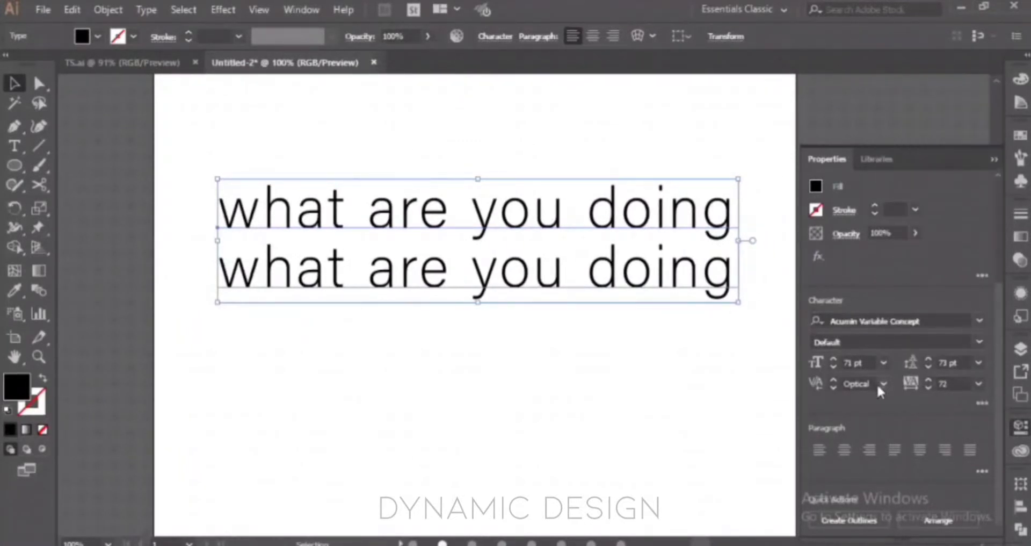
# Set the two-line text's leading to 85 pt and its font size to 74 pt.
pyautogui.moveTo(928, 359); pyautogui.dragTo(930, 364)
pyautogui.click(930, 364)
pyautogui.click(930, 364)
pyautogui.click(930, 365)
pyautogui.click(832, 357)
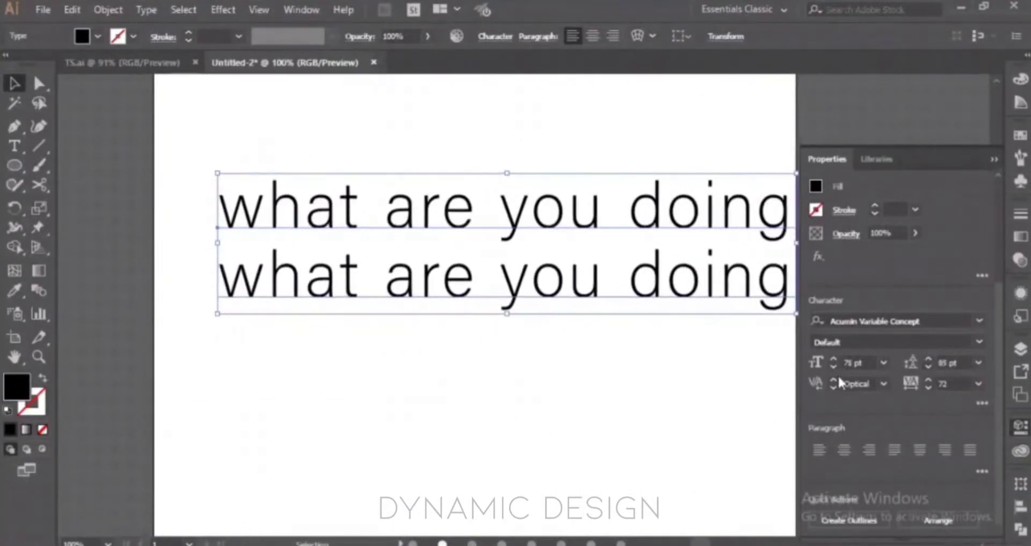
pyautogui.moveTo(834, 367); pyautogui.dragTo(834, 367)
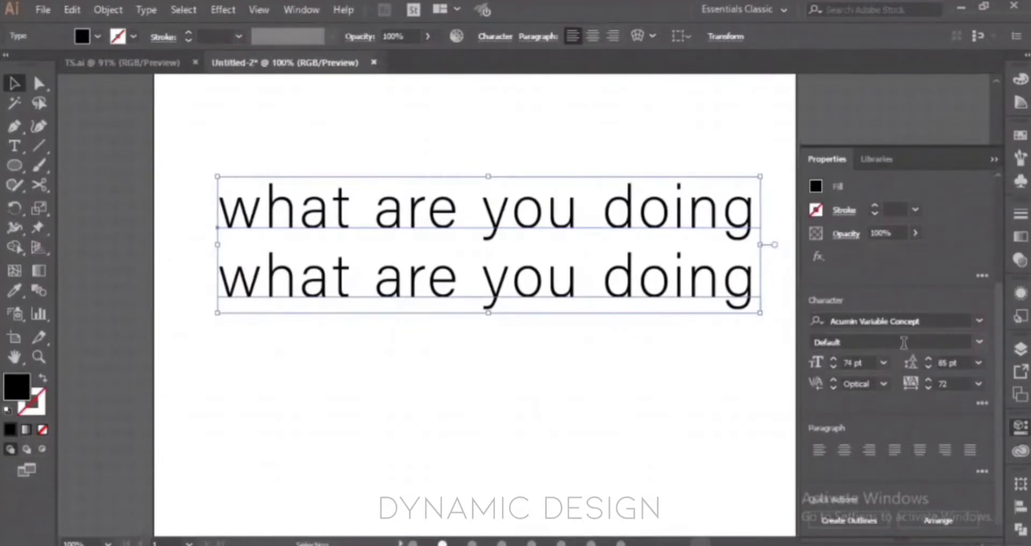
# Draw a black-filled rectangle without a stroke below the middle of the two lines of text.
pyautogui.click(19, 146)
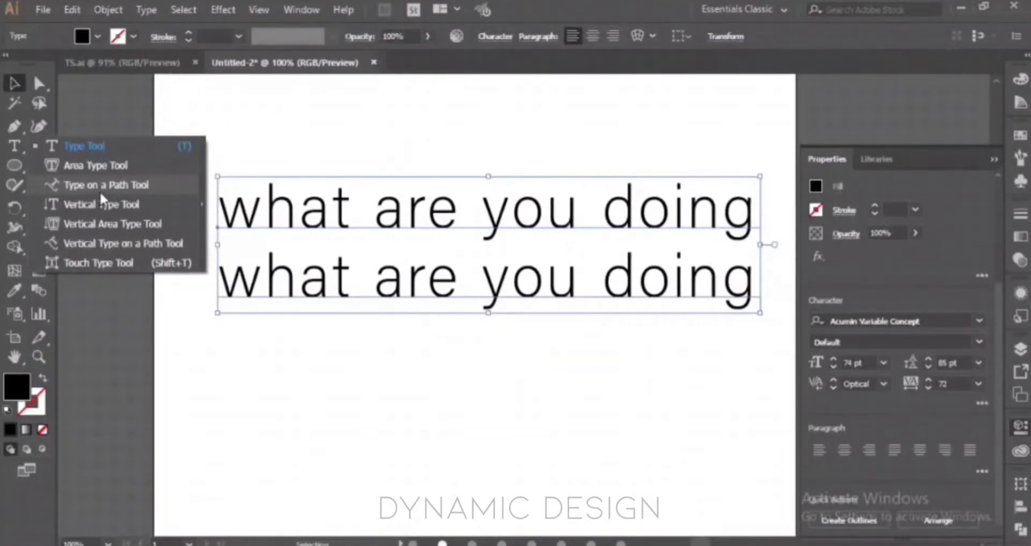
pyautogui.click(13, 167)
pyautogui.click(45, 167)
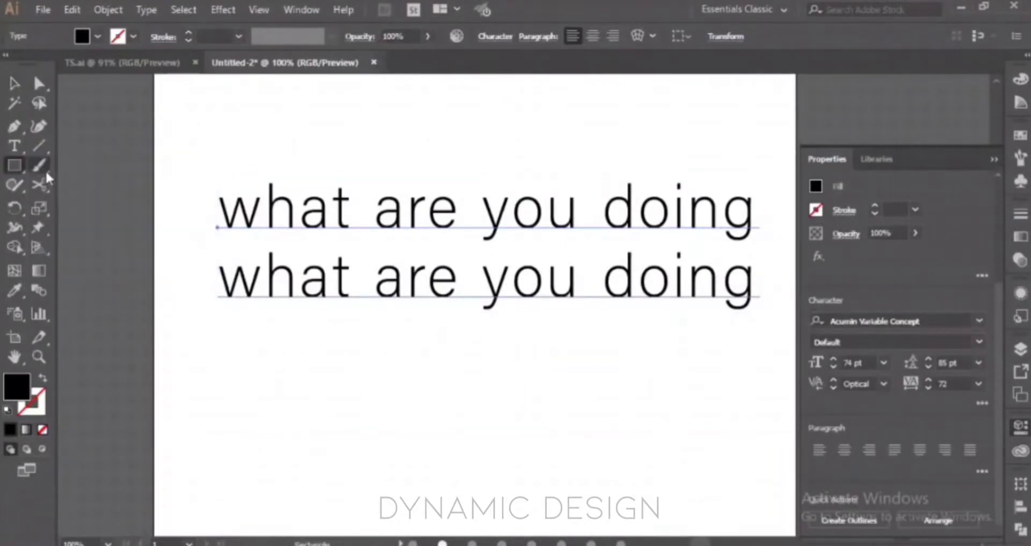
pyautogui.moveTo(403, 385); pyautogui.dragTo(569, 472)
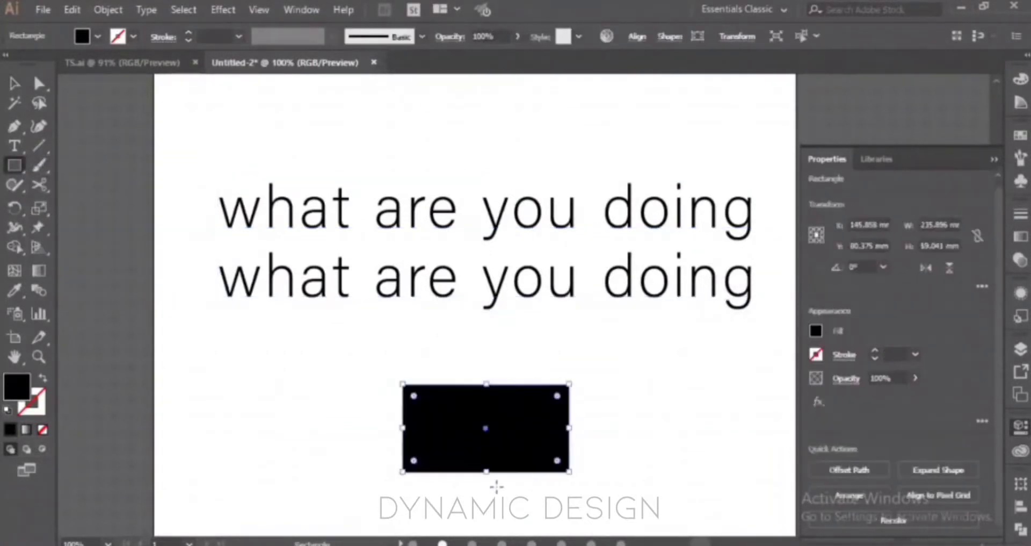
# Swap the rectangle's fill for a 1 pt stroke and run placeholder type around its outline with Type on a Path.
pyautogui.hotkey('shift', 'x')
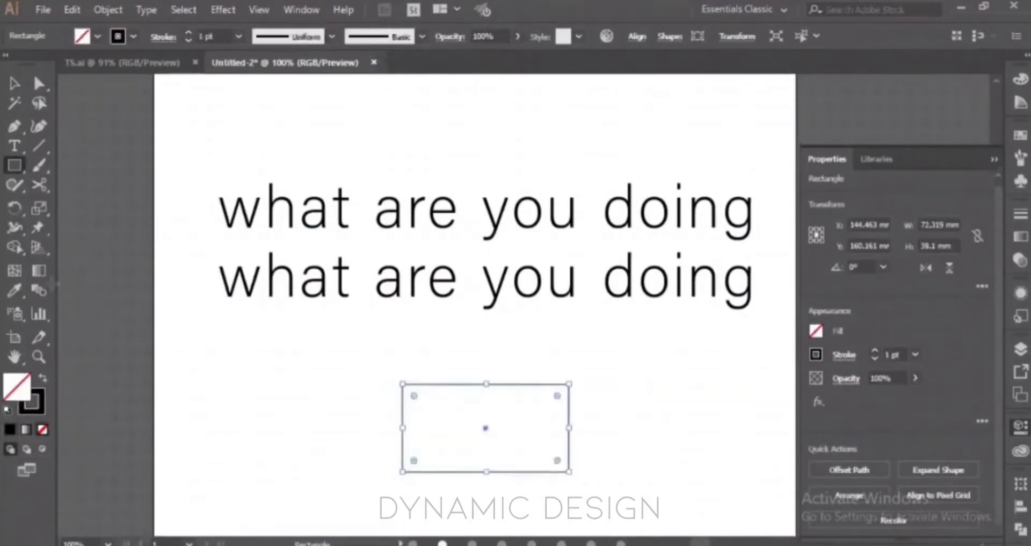
pyautogui.rightClick(21, 144)
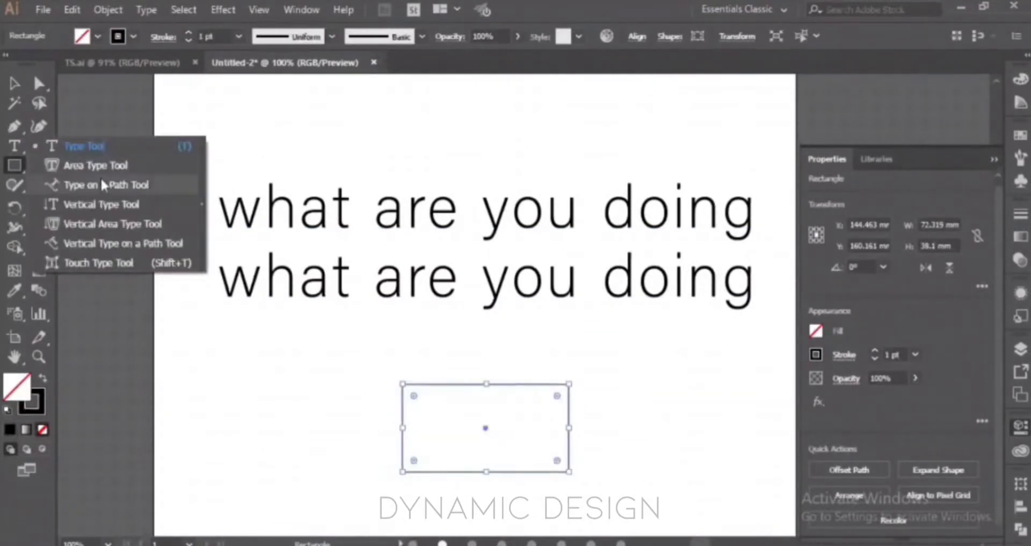
pyautogui.click(82, 187)
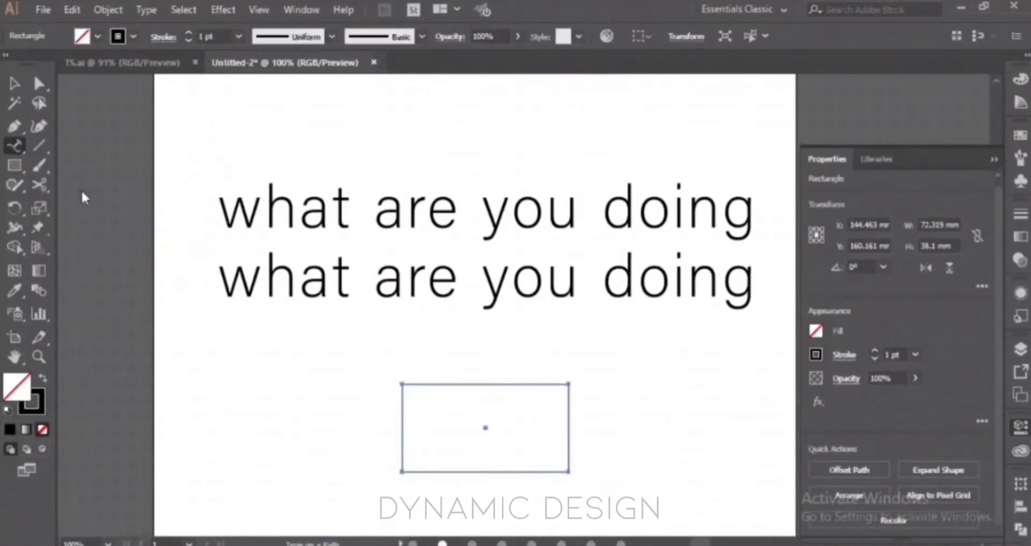
pyautogui.click(483, 382)
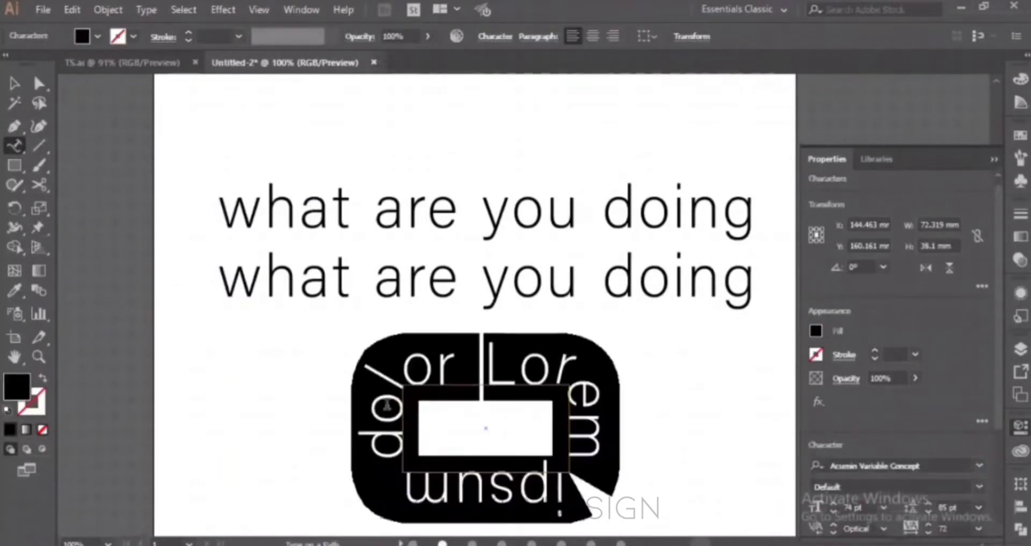
pyautogui.press('Escape')
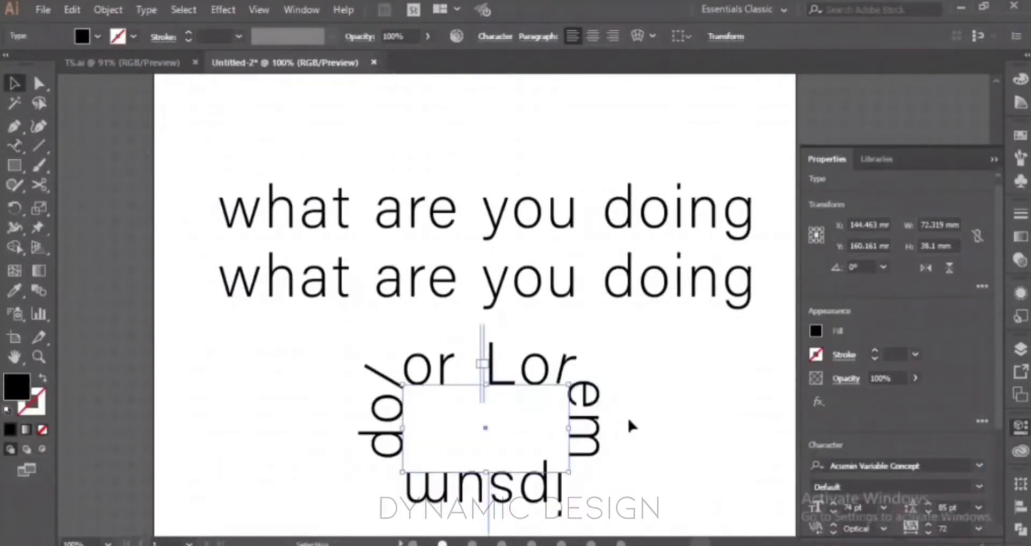
pyautogui.click(656, 394)
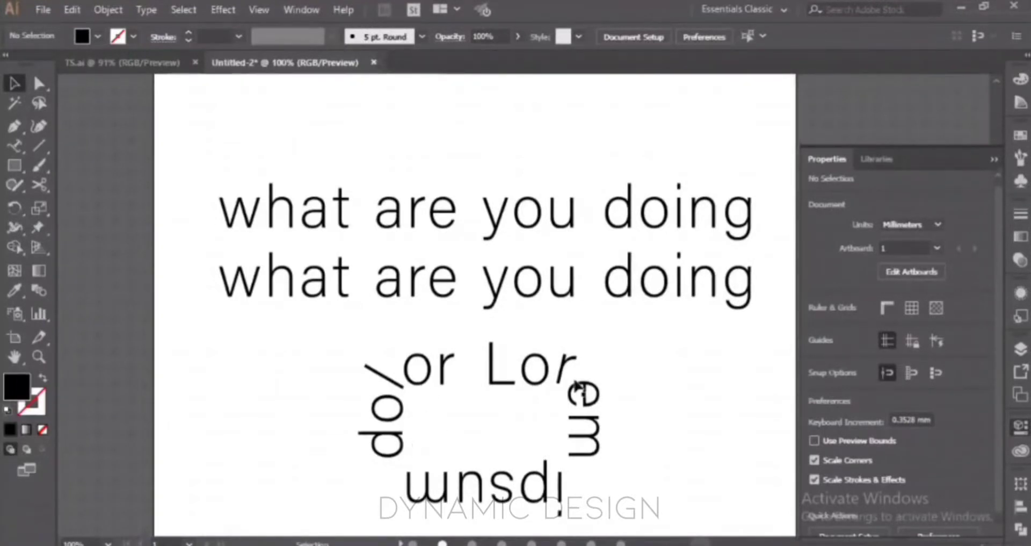
# Reduce the font size of the placeholder text around the rectangle to about 40 pt, and delete that path text.
pyautogui.click(553, 402)
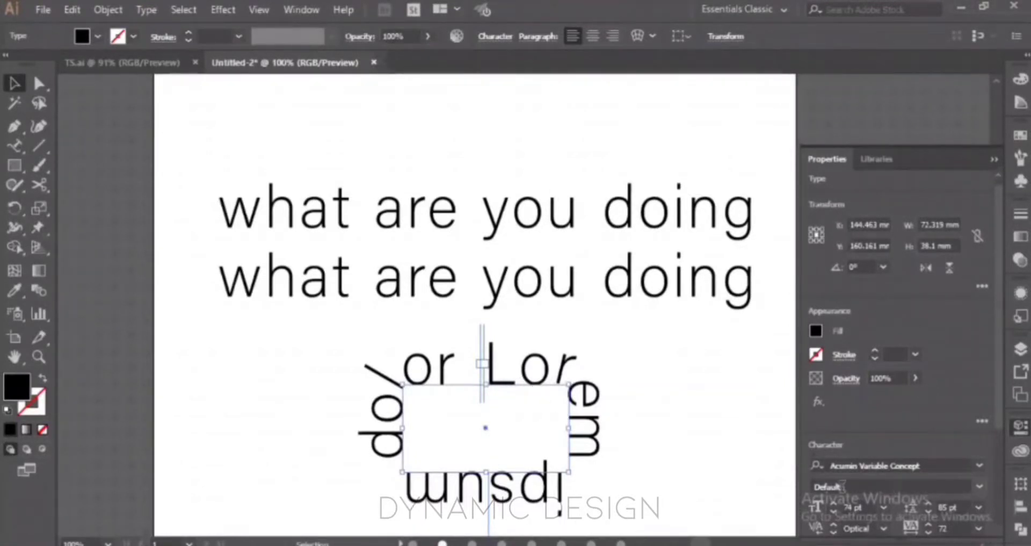
pyautogui.click(833, 511)
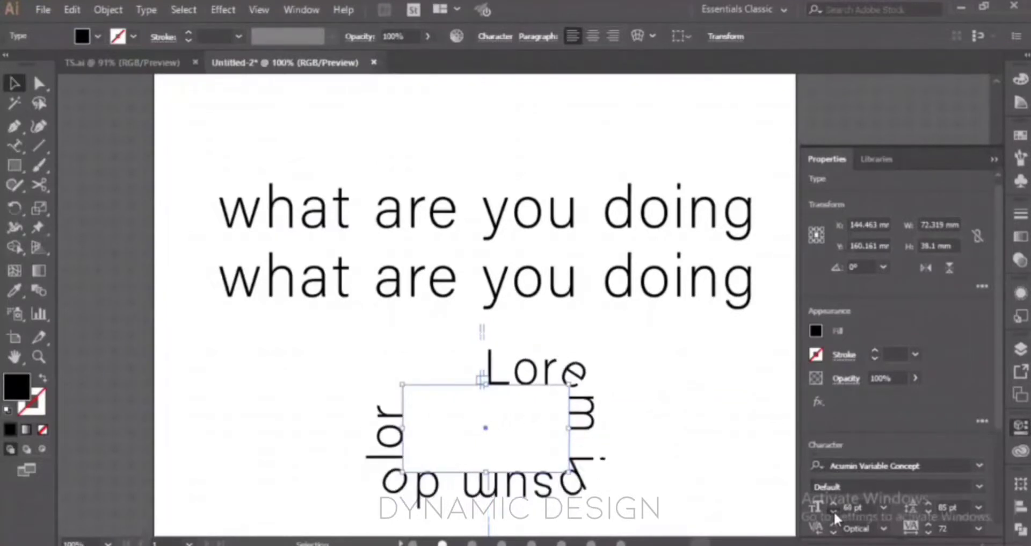
pyautogui.click(833, 511)
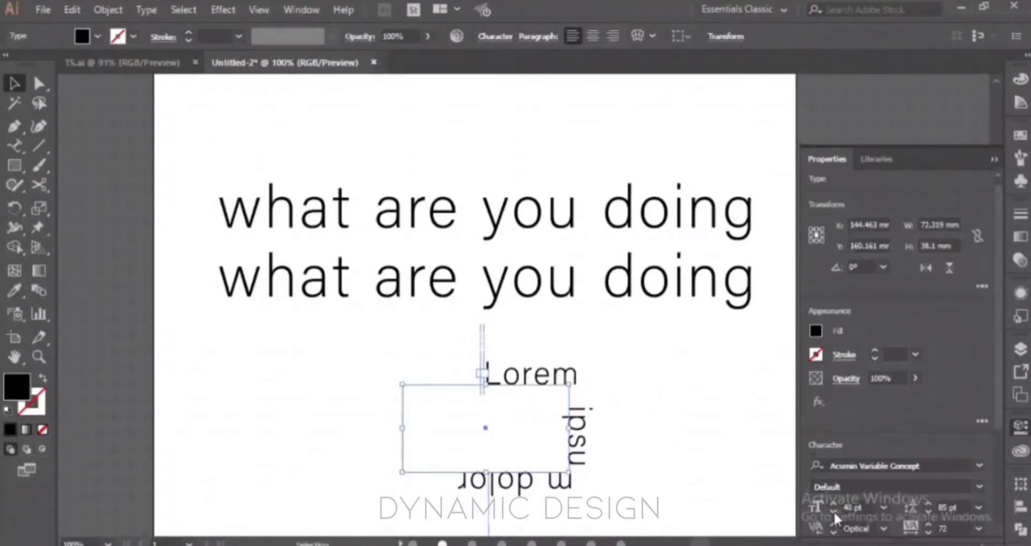
pyautogui.click(650, 377)
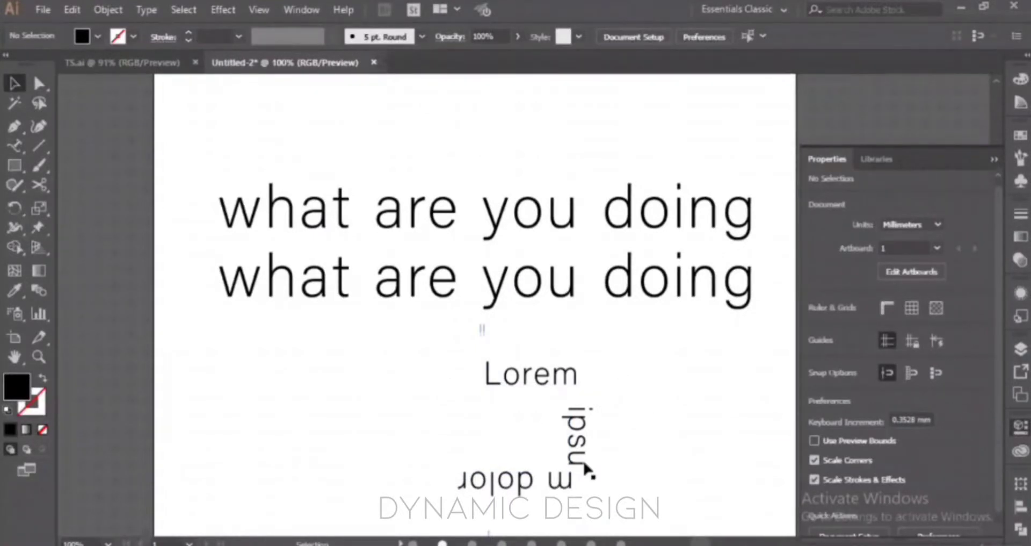
pyautogui.click(562, 379)
pyautogui.press('Delete')
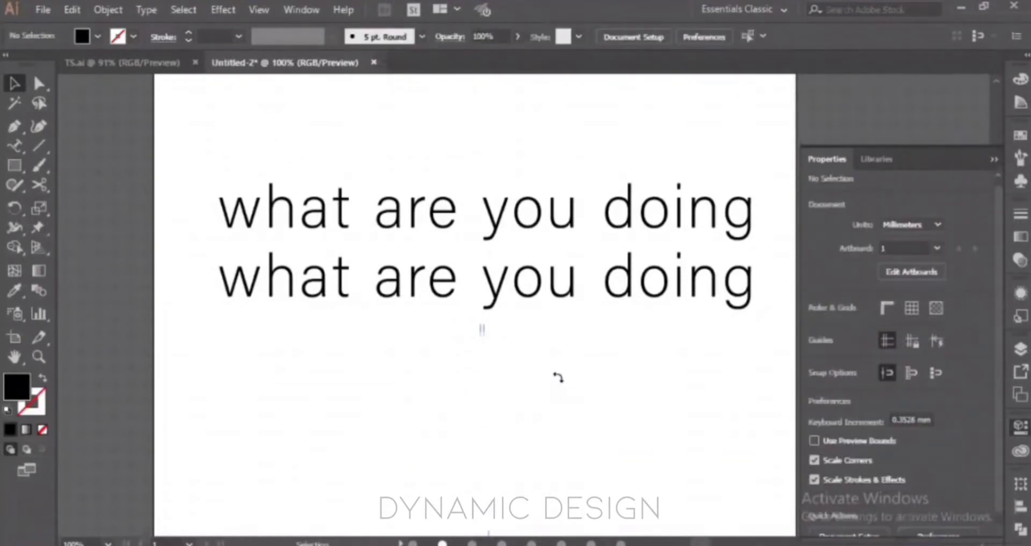
# Draw an open S-shaped wave about 144 mm wide with the Curvature tool below the text, with a 1 pt stroke and no fill.
pyautogui.click(14, 165)
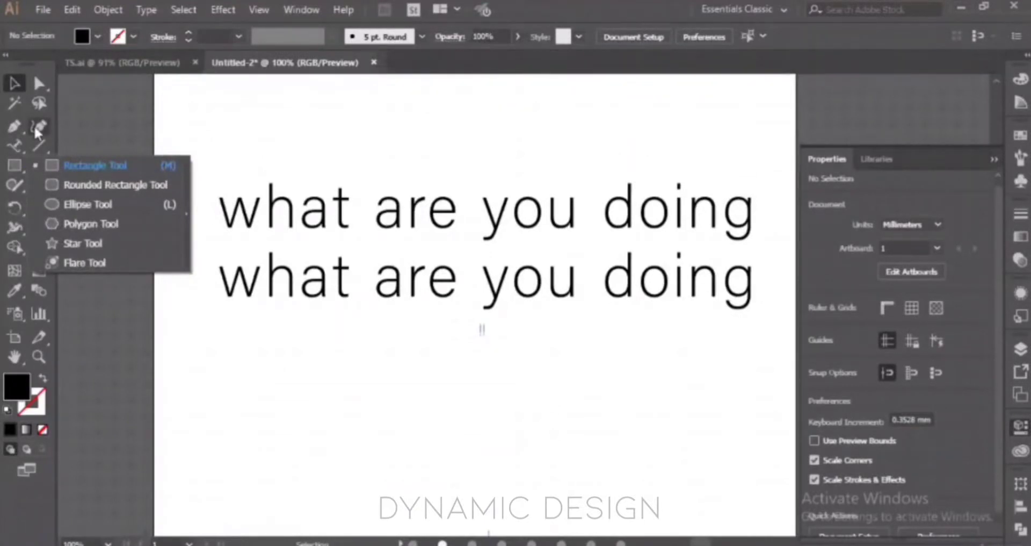
pyautogui.click(34, 125)
pyautogui.click(346, 427)
pyautogui.click(454, 375)
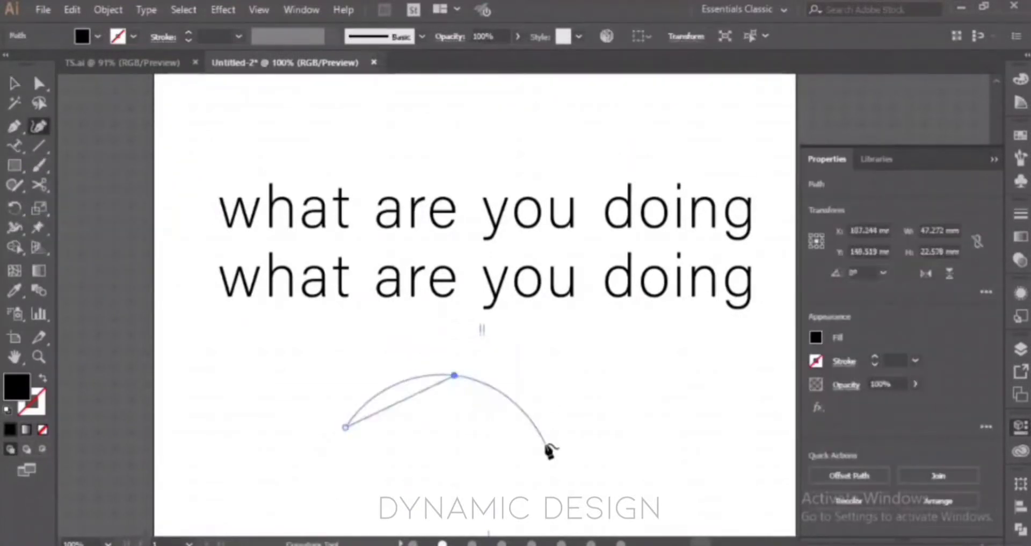
pyautogui.click(569, 461)
pyautogui.click(676, 378)
pyautogui.hotkey('shift', 'x')
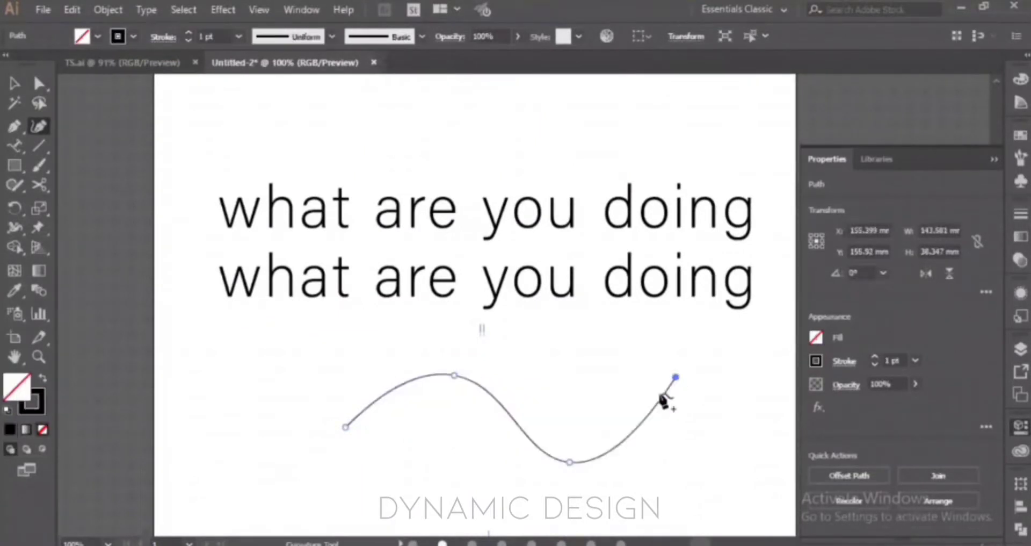
# Place placeholder type along the wavy curve with Type on a Path, and delete the resulting path text.
pyautogui.click(14, 146)
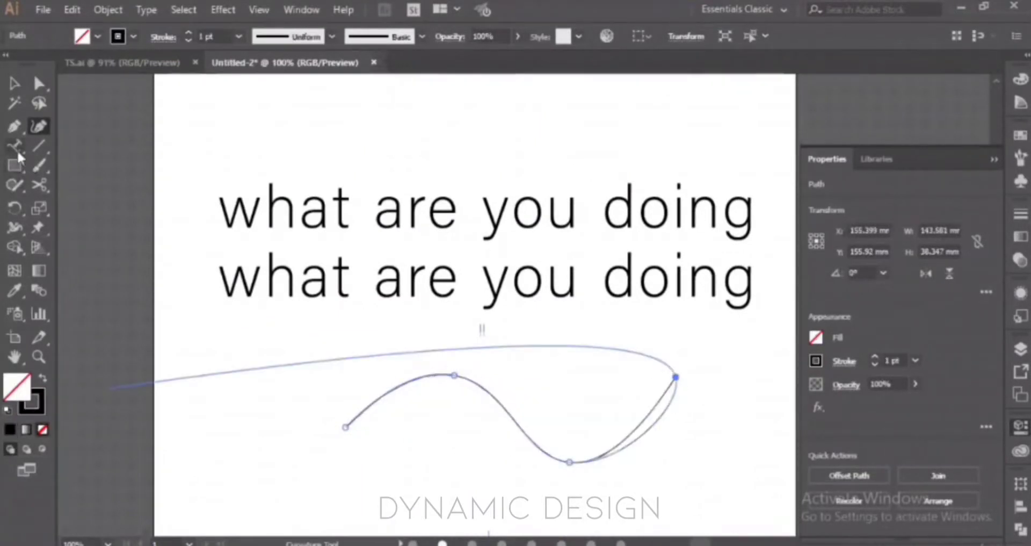
pyautogui.click(487, 383)
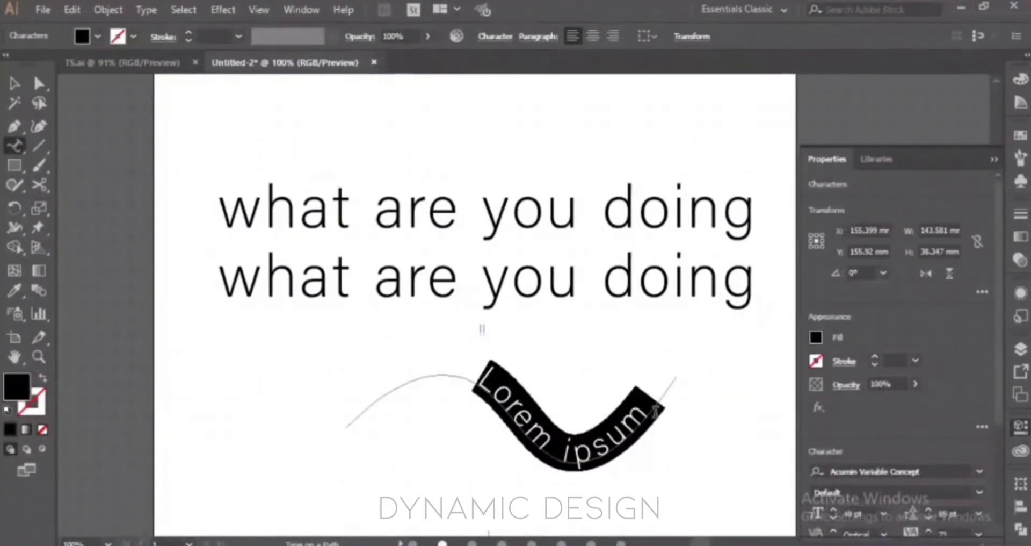
pyautogui.press('Escape')
pyautogui.press('Delete')
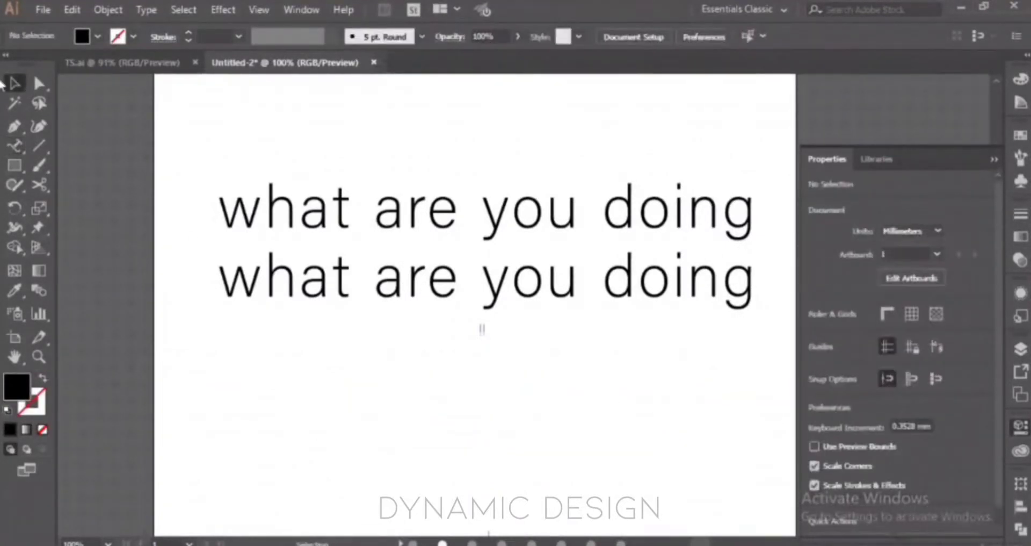
# Review the variants of the type tool, activating Touch Type and returning to the regular Type tool.
pyautogui.click(15, 152)
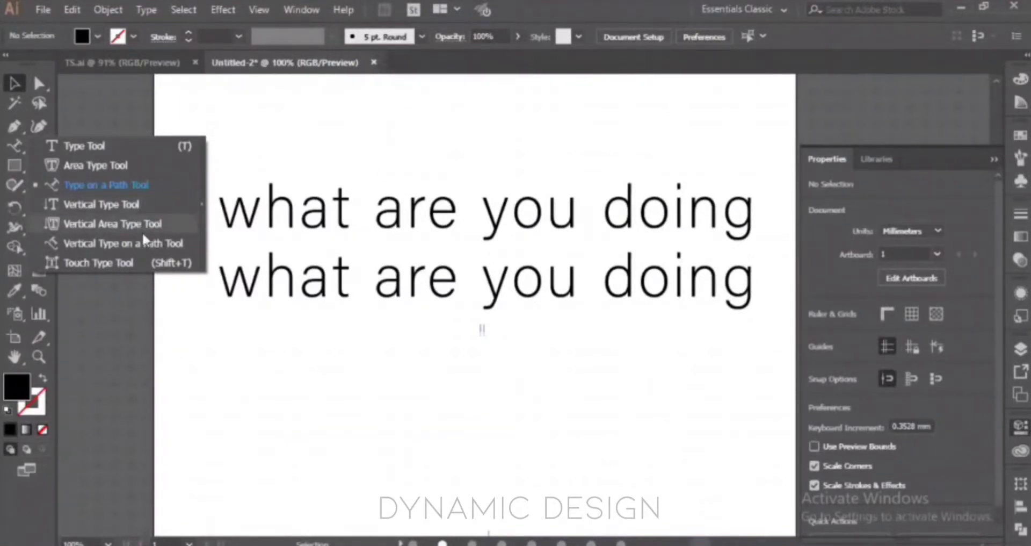
pyautogui.click(94, 266)
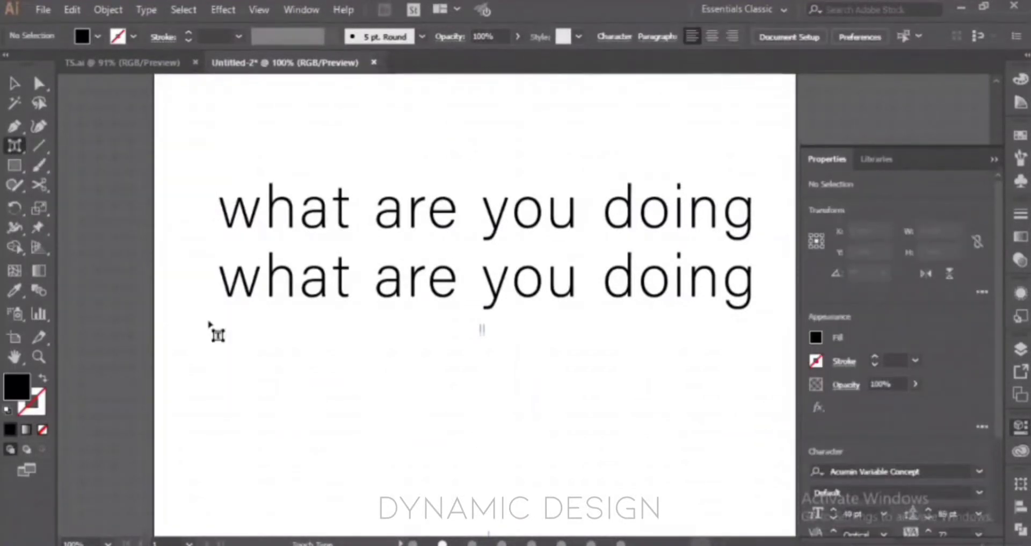
pyautogui.click(15, 146)
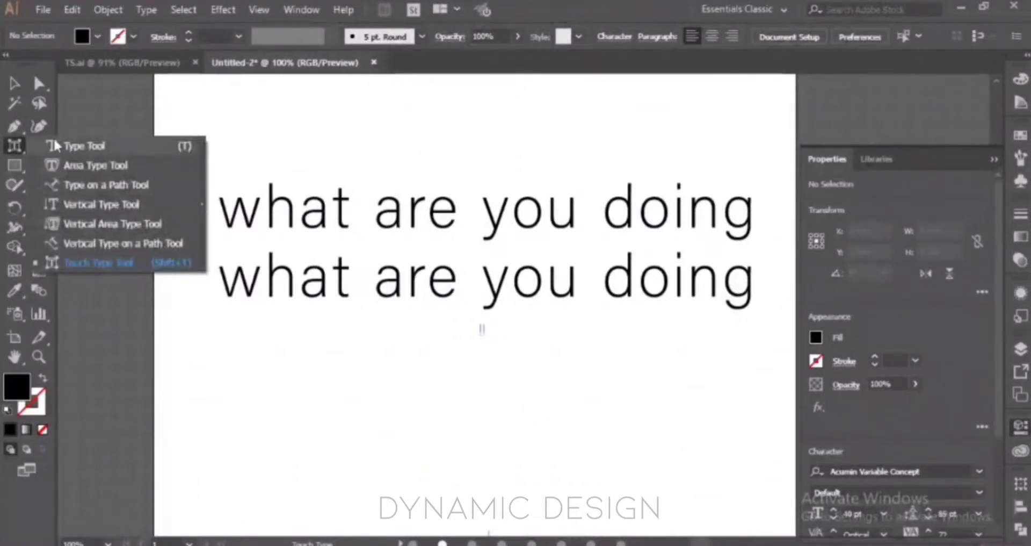
pyautogui.click(80, 146)
pyautogui.click(16, 144)
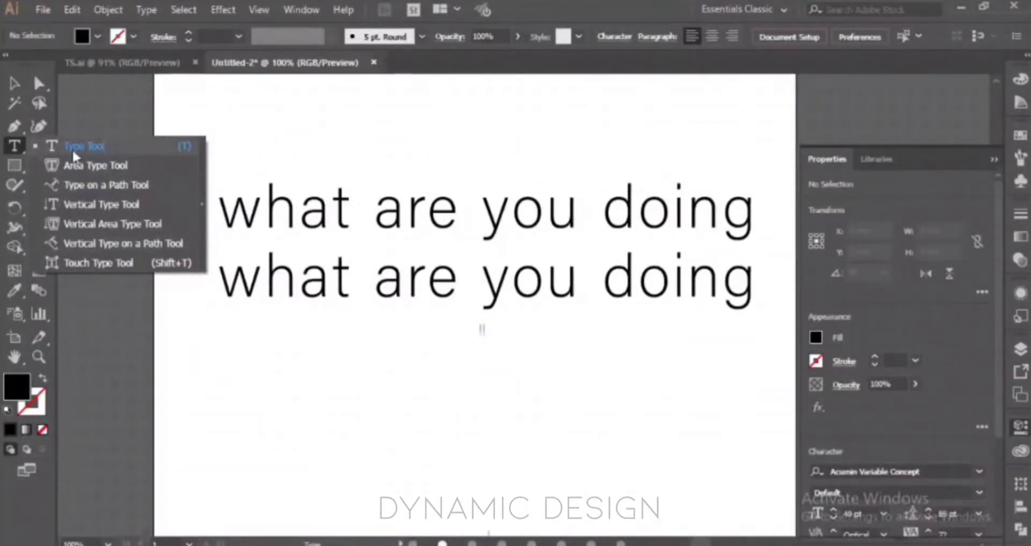
pyautogui.click(442, 456)
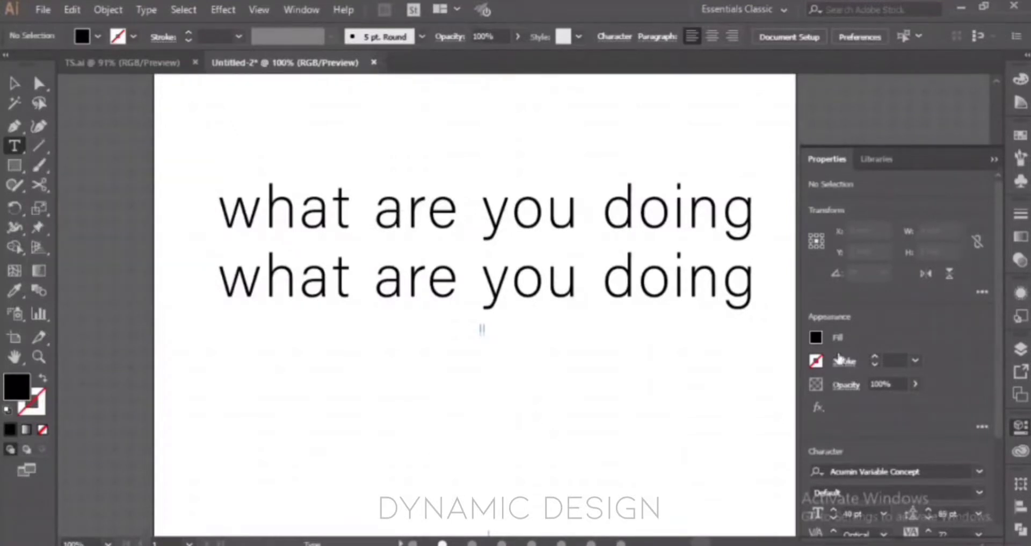
# Collapse the Properties panel and move the two-line text slightly up and to the left on the artboard.
pyautogui.click(995, 159)
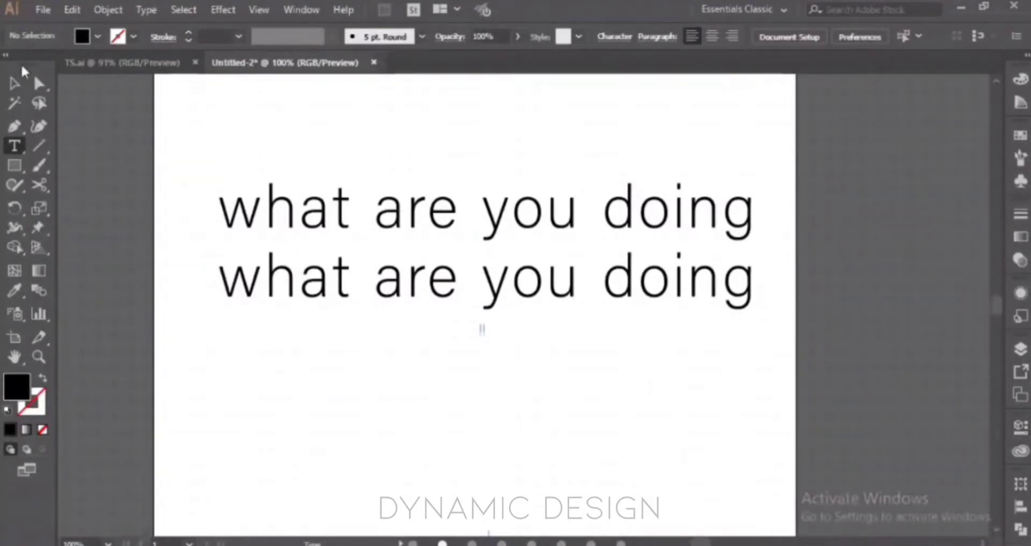
pyautogui.click(14, 84)
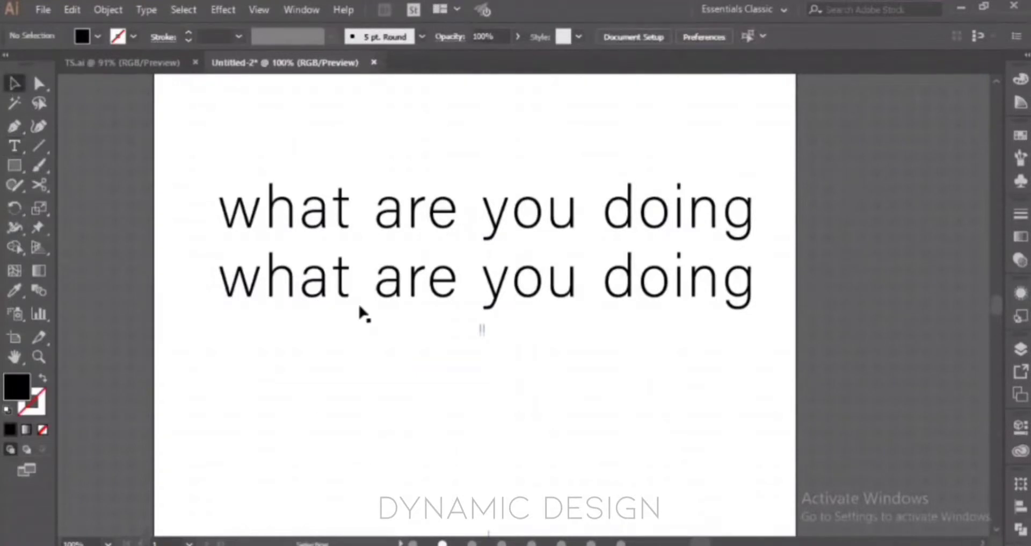
pyautogui.moveTo(495, 297); pyautogui.dragTo(469, 269)
# Switch to the Zoom meeting in the browser, read the chat messages, and return to the Illustrator document.
pyautogui.click(491, 502)
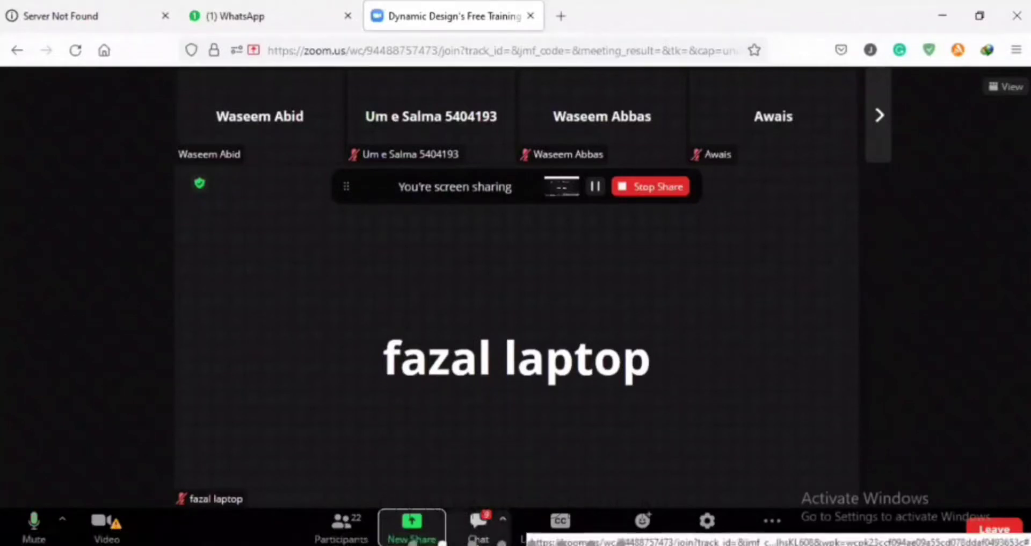
pyautogui.click(479, 520)
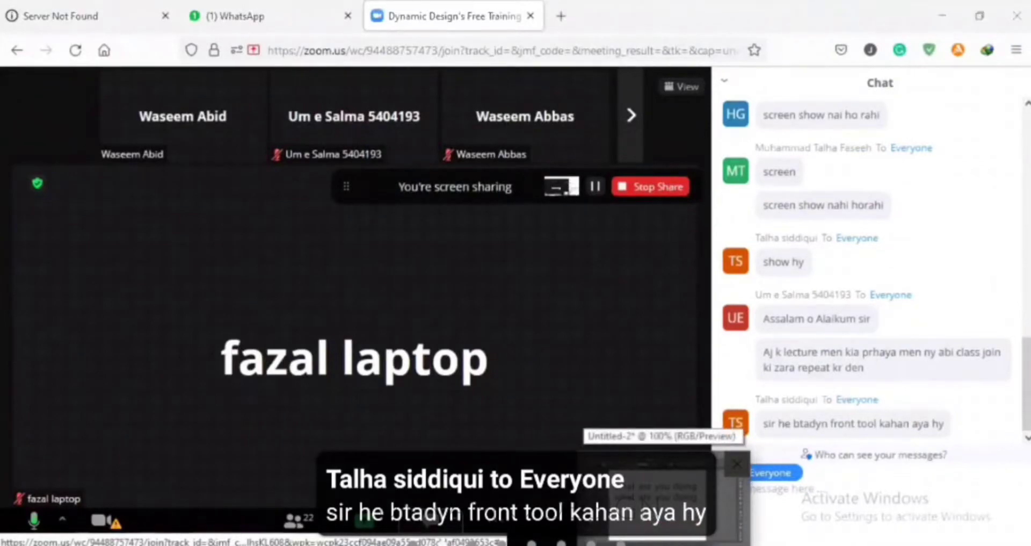
pyautogui.click(663, 497)
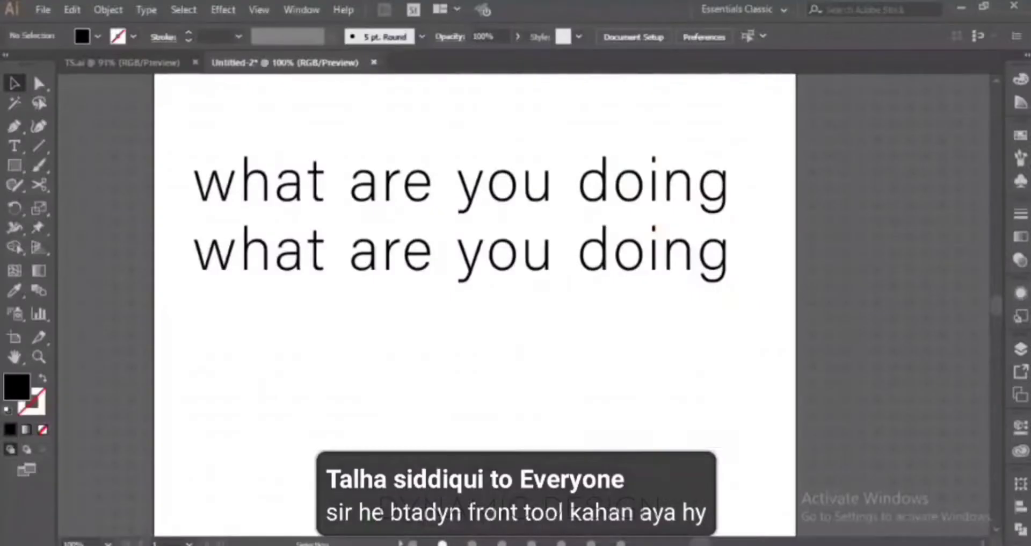
# Create point text reading "fsdfsdfgsd" below the two lines of text, replacing the placeholder.
pyautogui.click(13, 145)
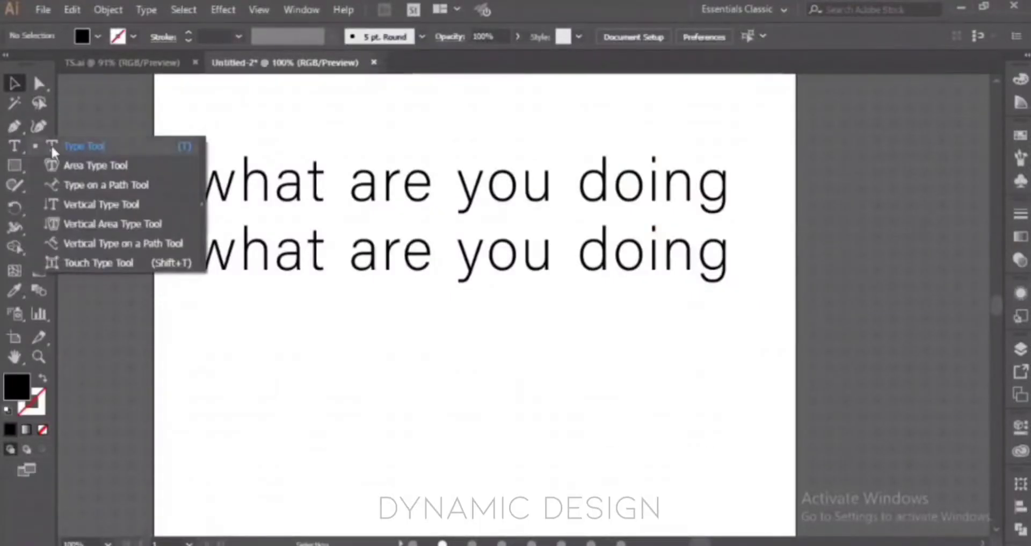
pyautogui.click(50, 144)
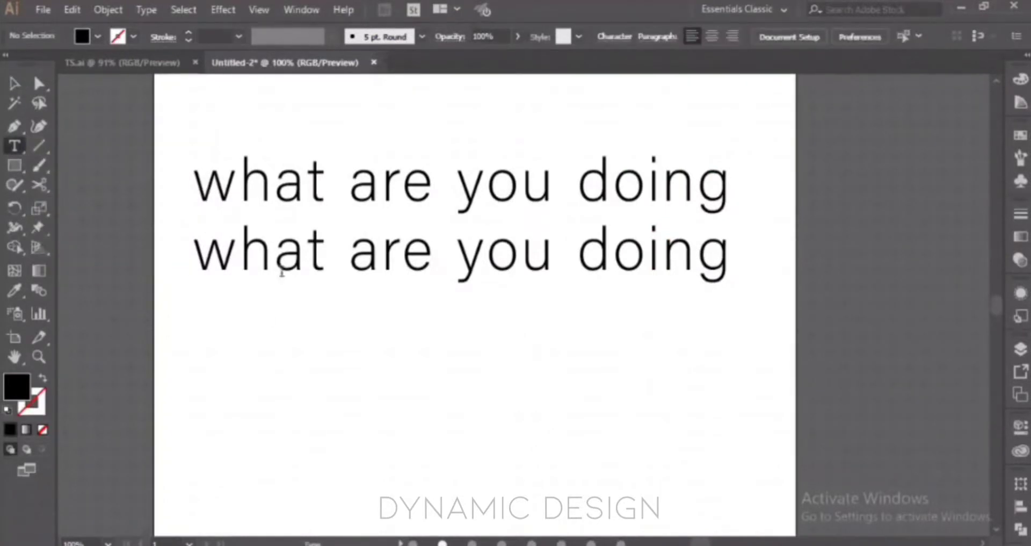
pyautogui.click(268, 326)
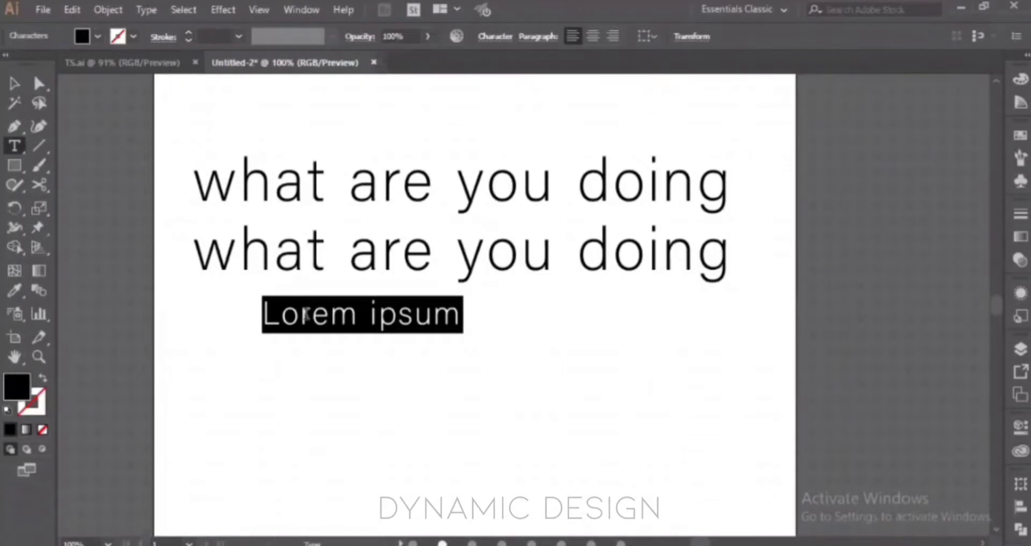
pyautogui.press('BackSpace')
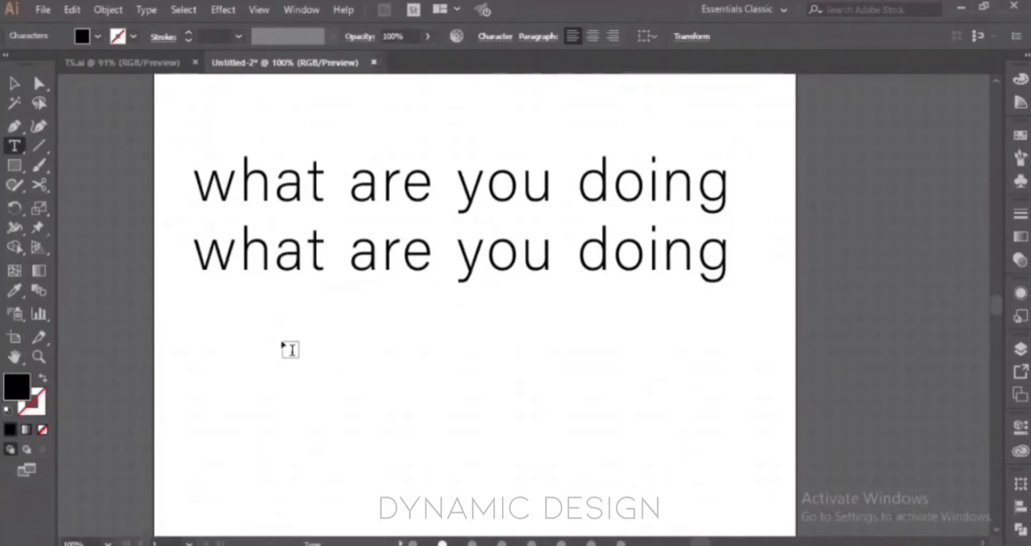
pyautogui.write('fsdfsdfgsd')
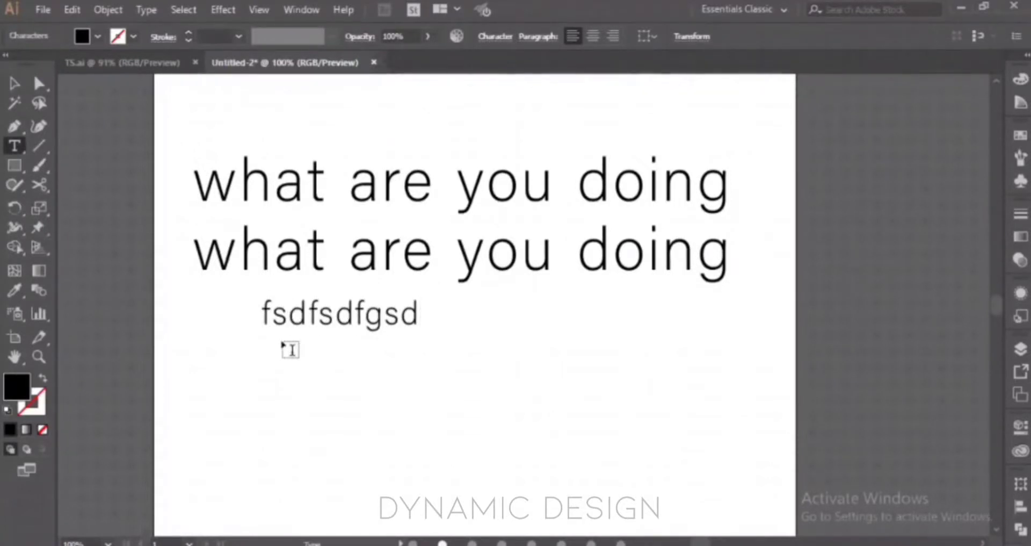
pyautogui.press('Escape')
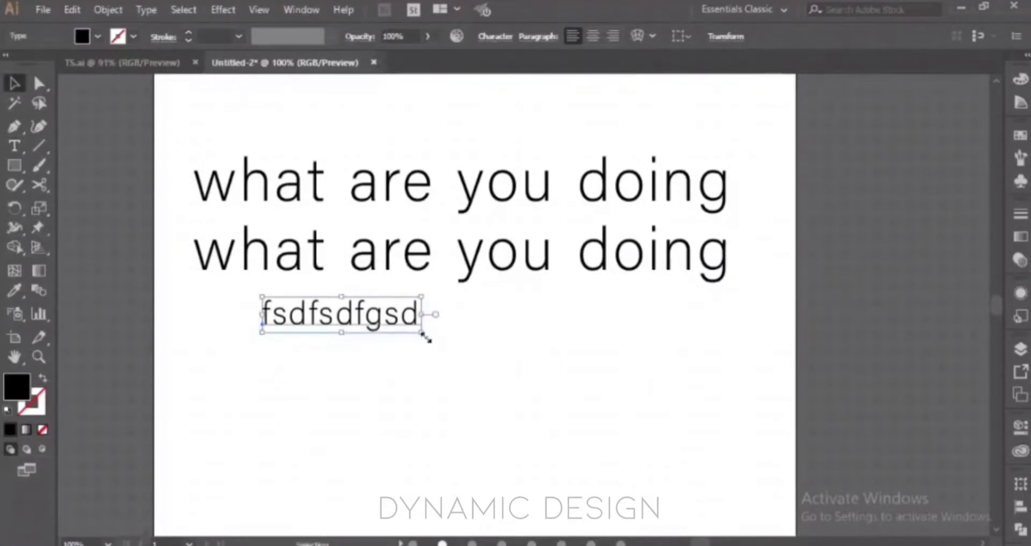
# Try scaling up the "fsdfsdfgsd" point text to nearly twice its size, and undo the scaling.
pyautogui.moveTo(422, 332); pyautogui.dragTo(555, 434)
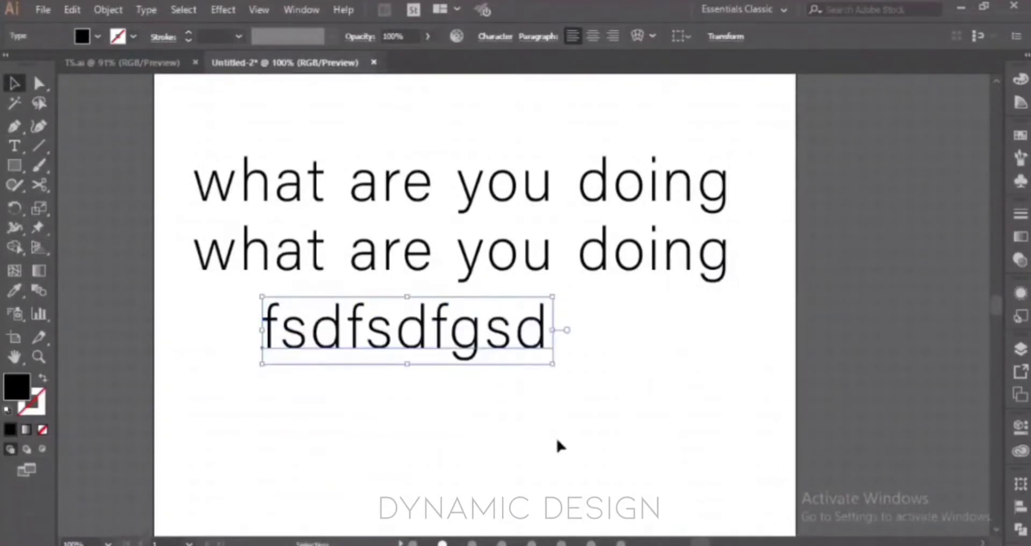
pyautogui.hotkey('ctrl', 'z')
# Convert the "fsdfsdfgsd" point type to area type.
pyautogui.doubleClick(436, 315)
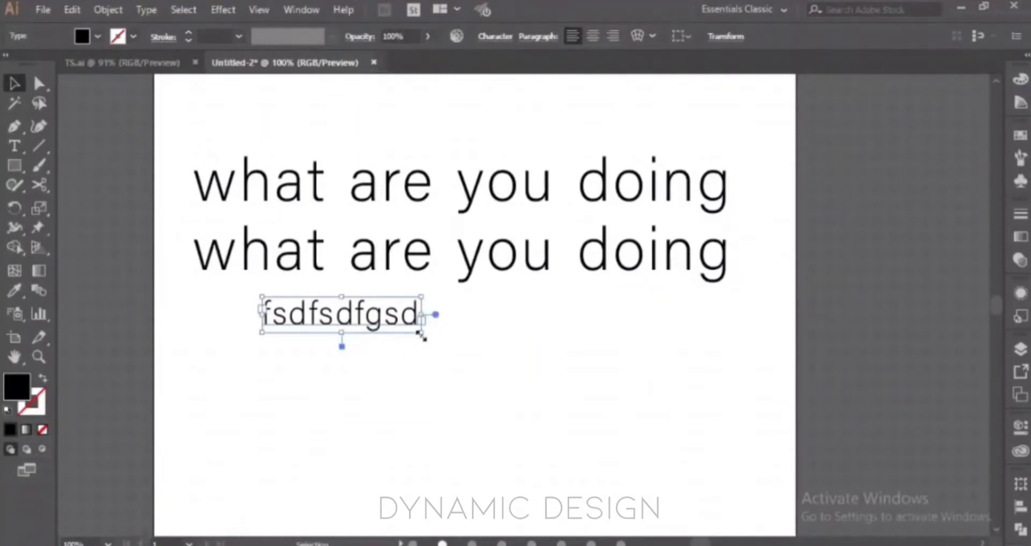
# Enlarge the "fsdfsdfgsd" area type frame to about twice its width and append "asdadas" to its text.
pyautogui.moveTo(422, 335); pyautogui.dragTo(575, 453)
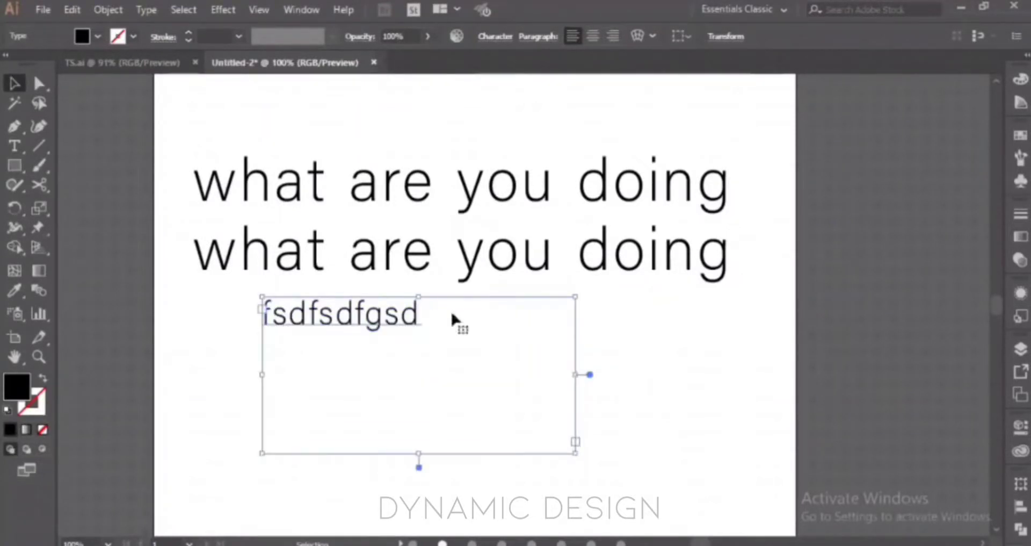
pyautogui.doubleClick(421, 308)
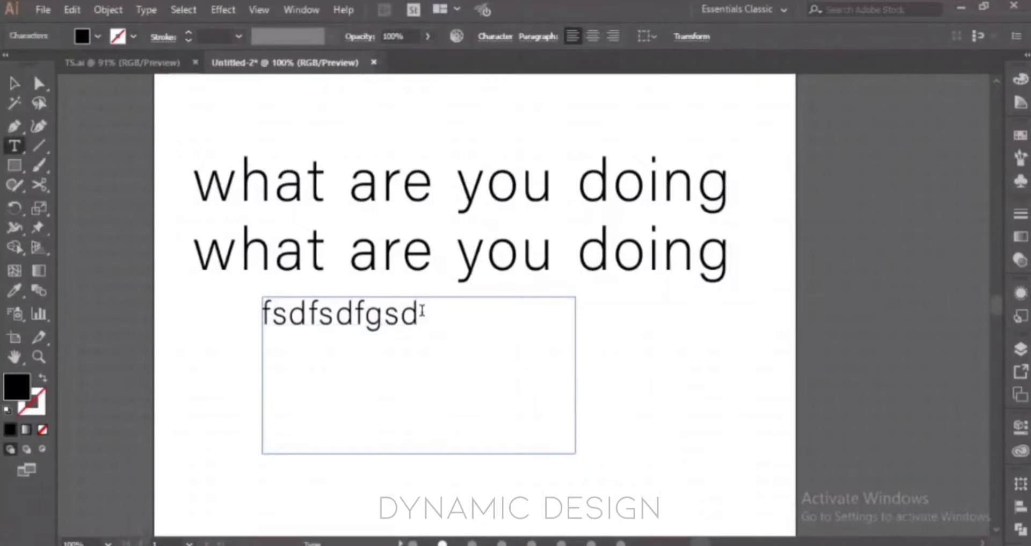
pyautogui.write('asdadas')
pyautogui.press('Escape')
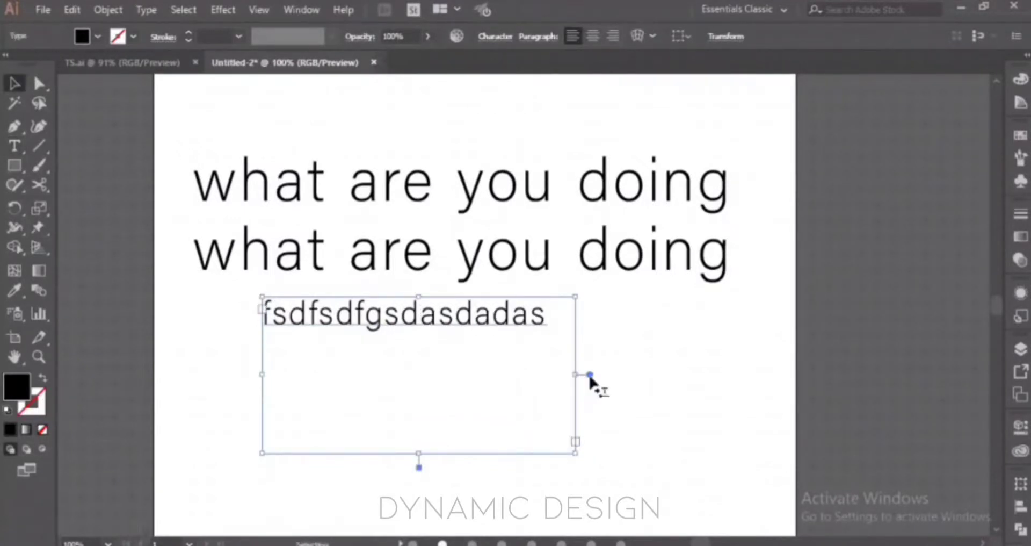
# Convert the "fsdfsdfgsdasdadas" area type back to point type, scale it up, and move it lower on the artboard.
pyautogui.doubleClick(590, 375)
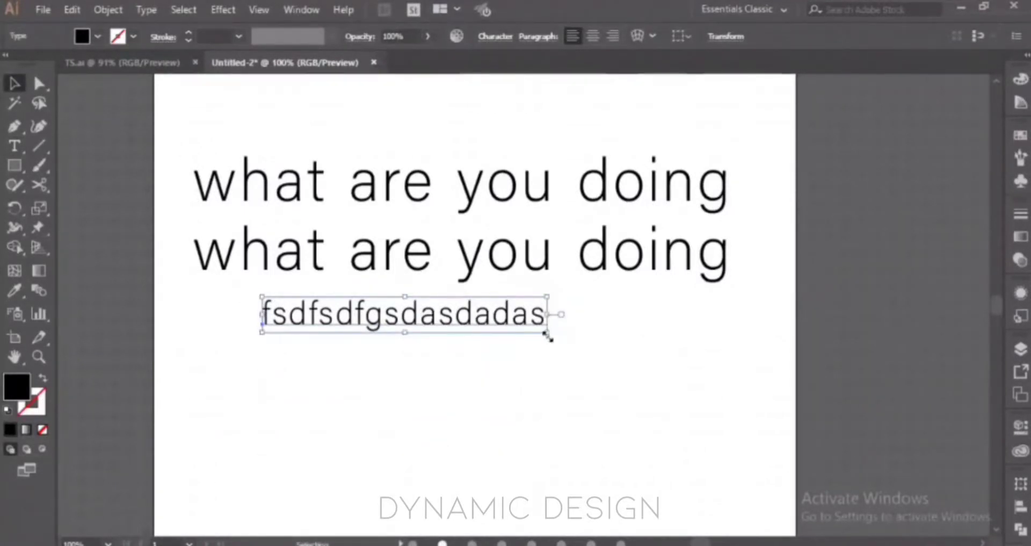
pyautogui.moveTo(547, 336); pyautogui.dragTo(645, 414)
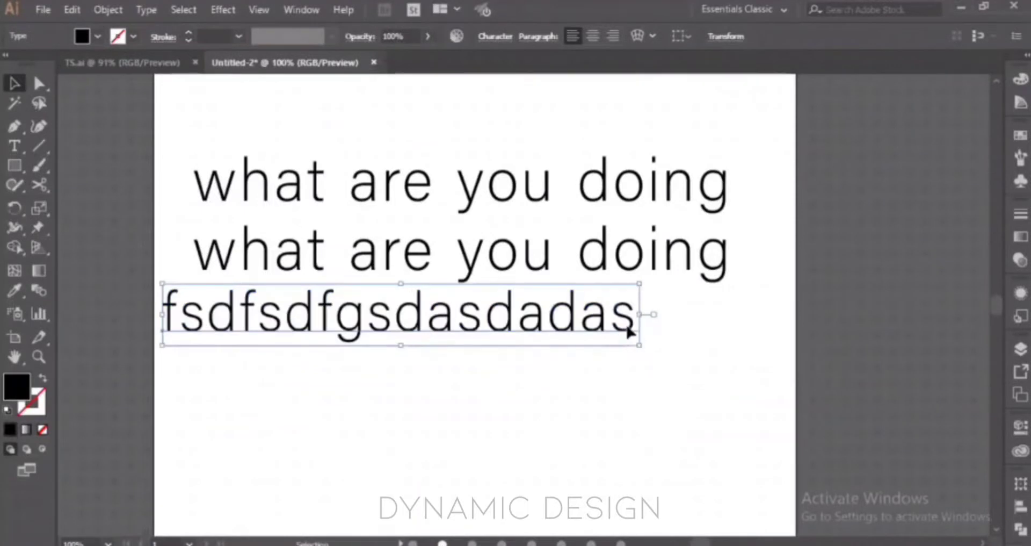
pyautogui.moveTo(626, 328); pyautogui.dragTo(652, 395)
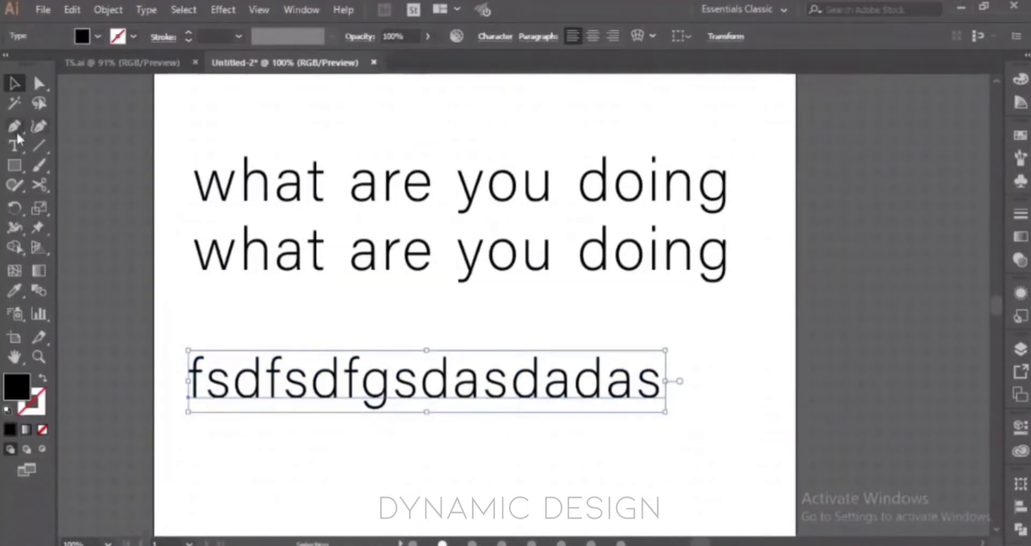
# Examine the font family and style choices for the selected text, and the available variants of the Type tool.
pyautogui.click(1023, 426)
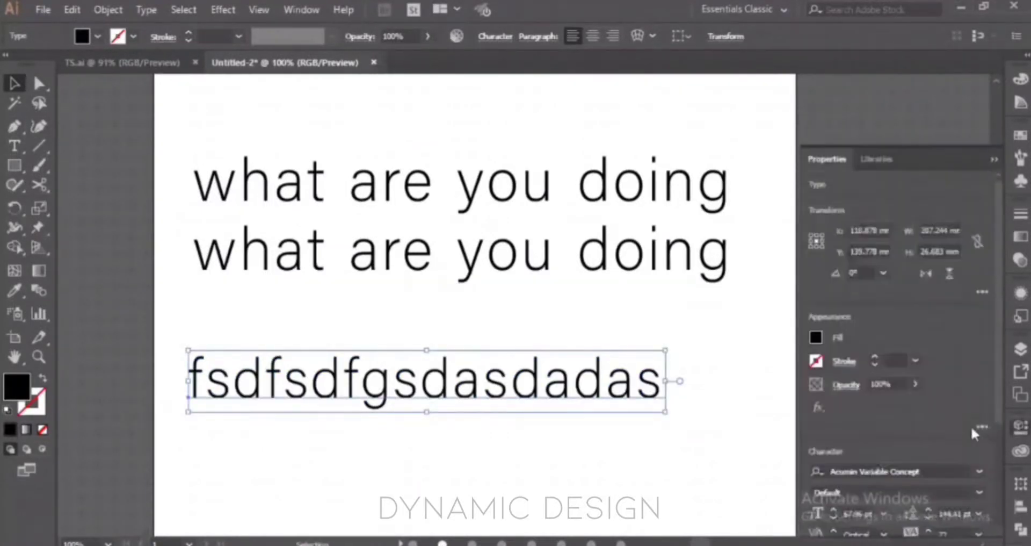
pyautogui.click(979, 476)
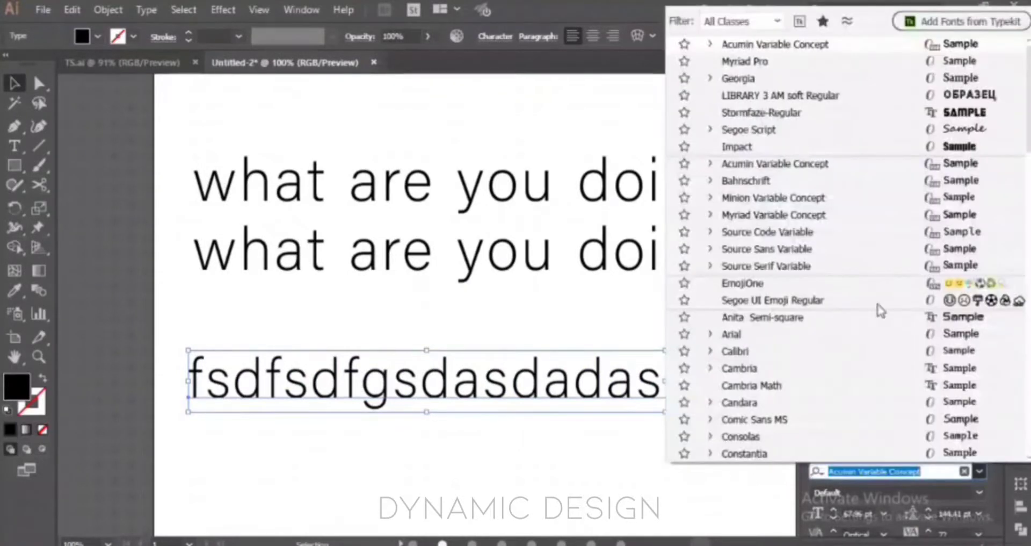
pyautogui.click(975, 494)
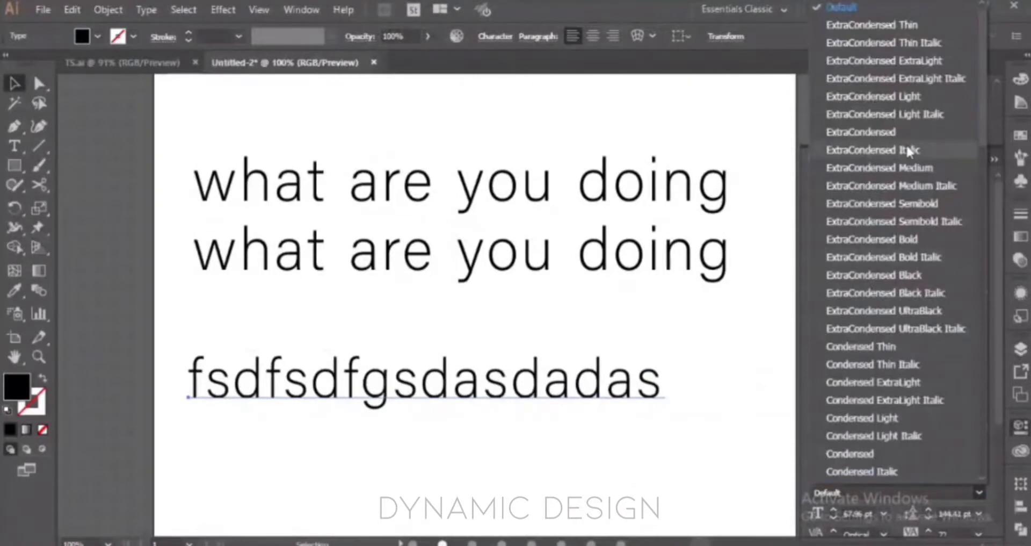
pyautogui.click(986, 500)
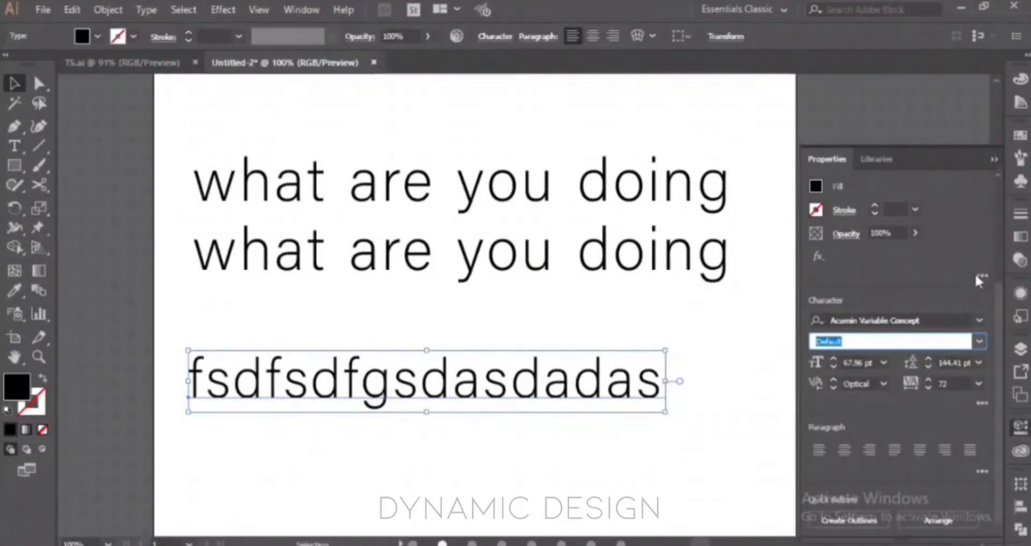
pyautogui.click(992, 159)
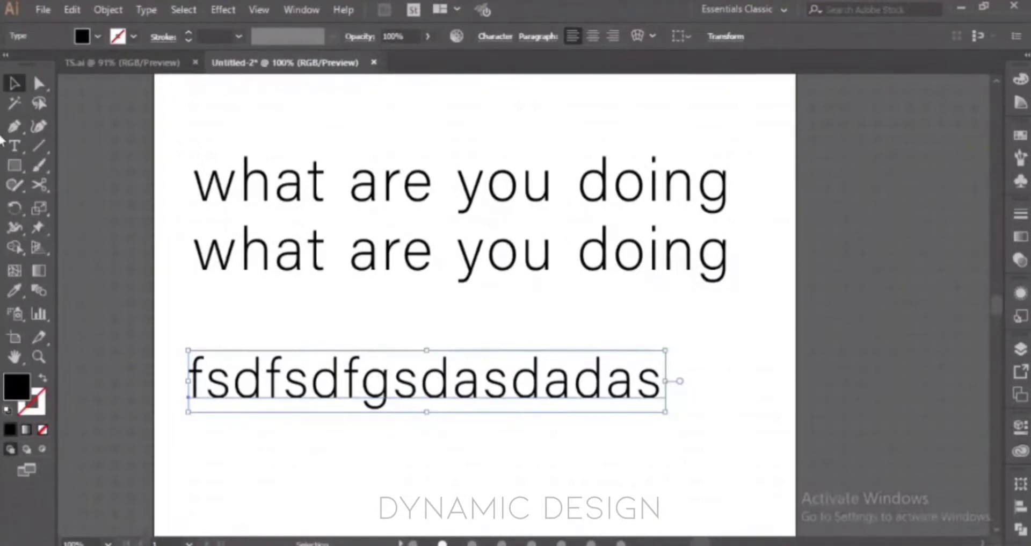
pyautogui.click(16, 145)
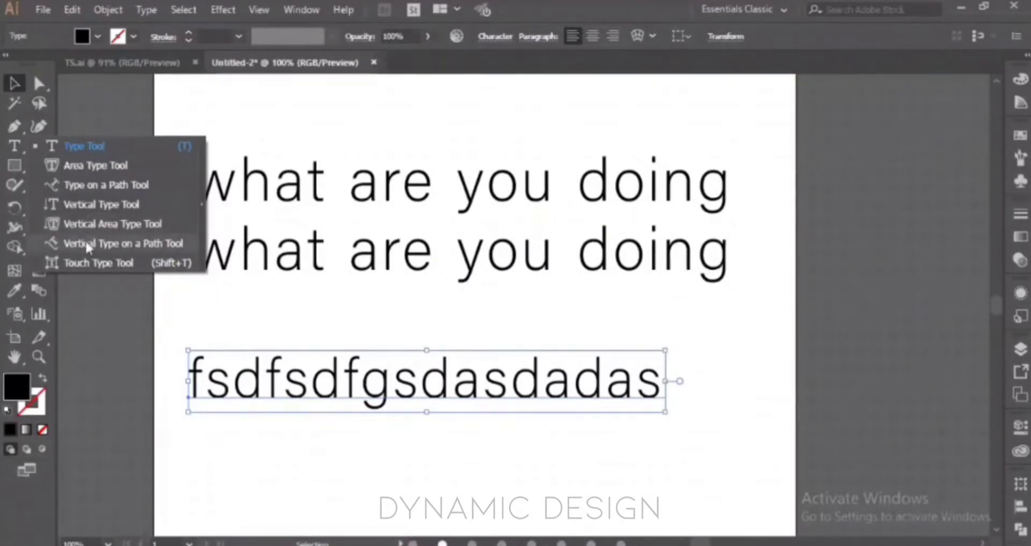
pyautogui.click(14, 144)
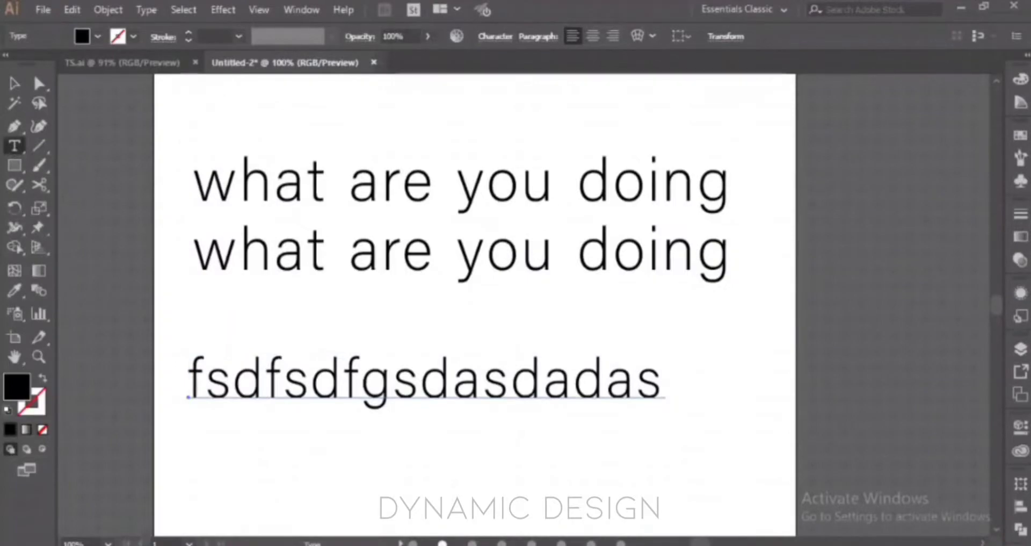
# Switch to the Zoom meeting in the browser, reopen the chat to read new messages, and return to Illustrator.
pyautogui.click(442, 544)
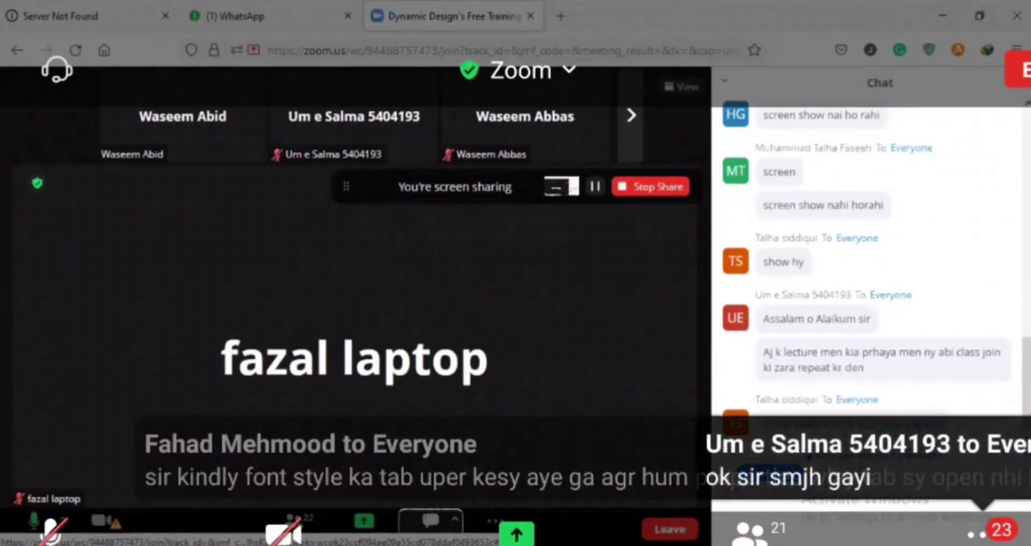
pyautogui.click(728, 86)
pyautogui.click(744, 107)
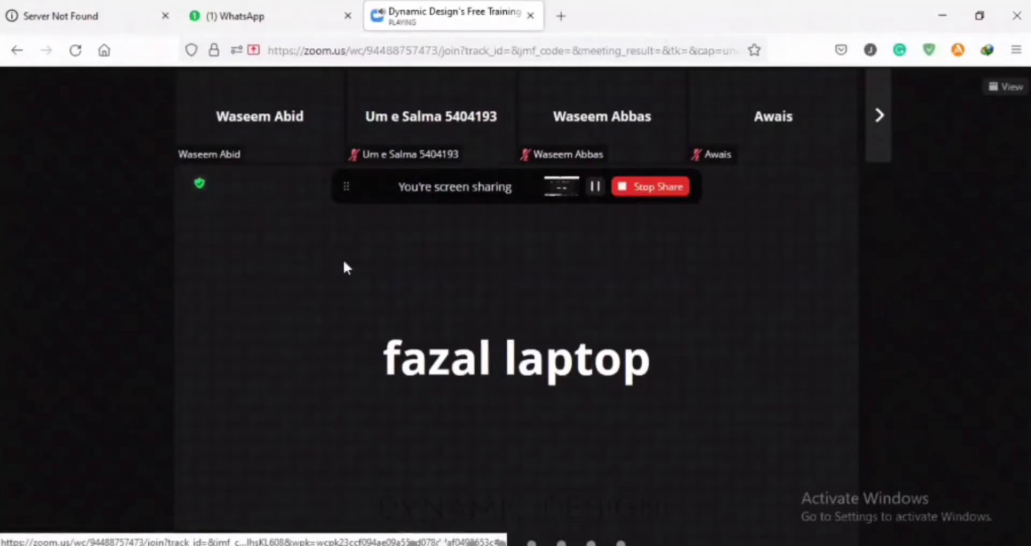
pyautogui.moveTo(343, 429)
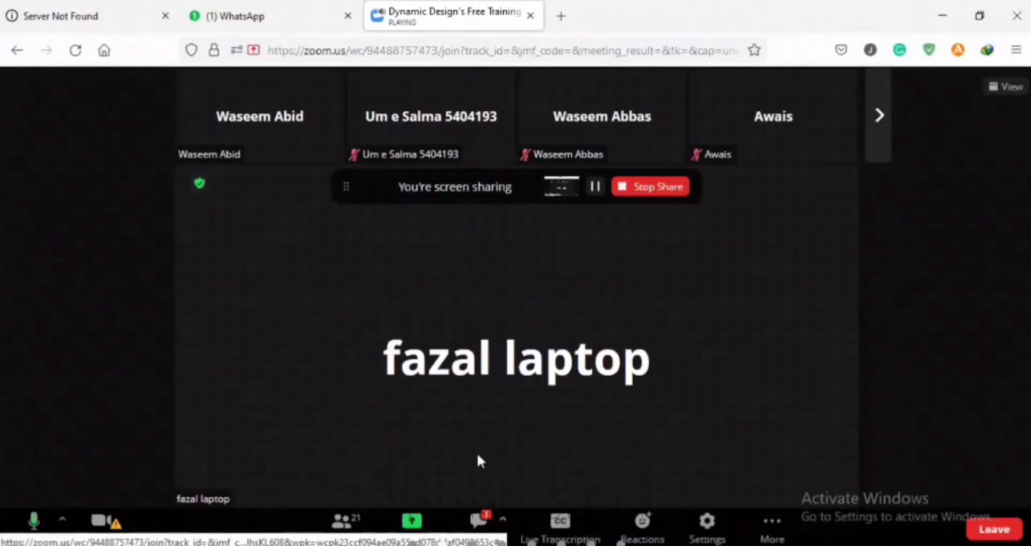
pyautogui.click(480, 520)
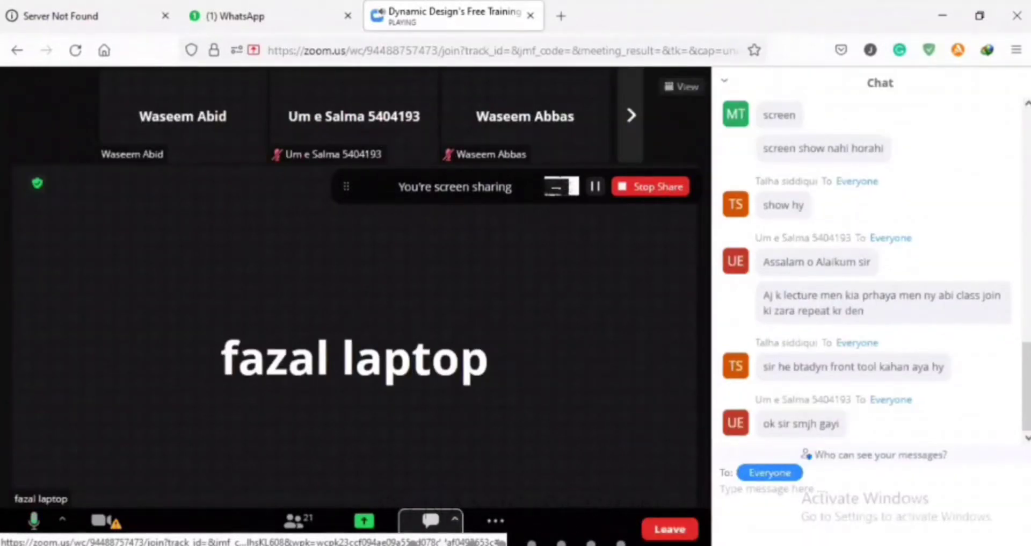
pyautogui.moveTo(664, 541)
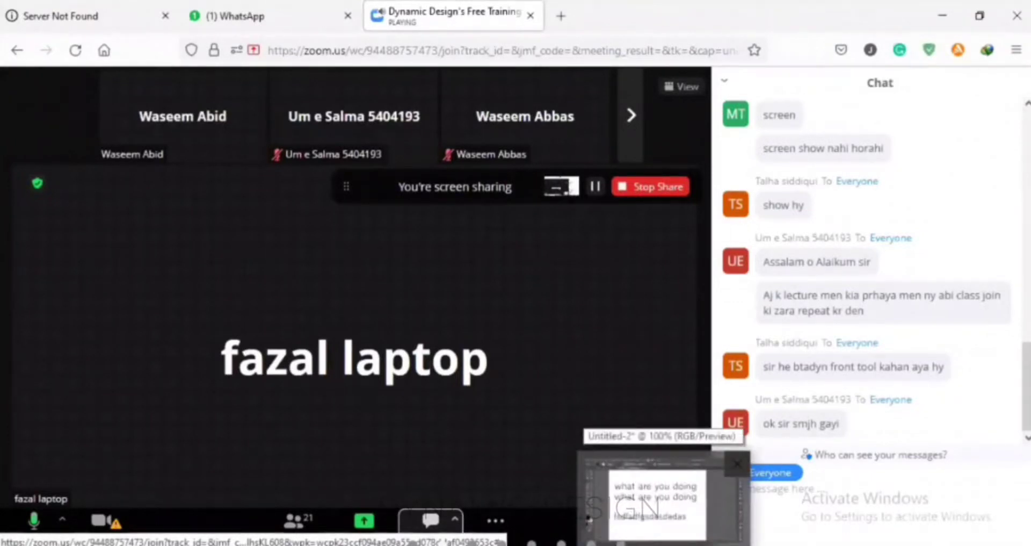
pyautogui.click(589, 518)
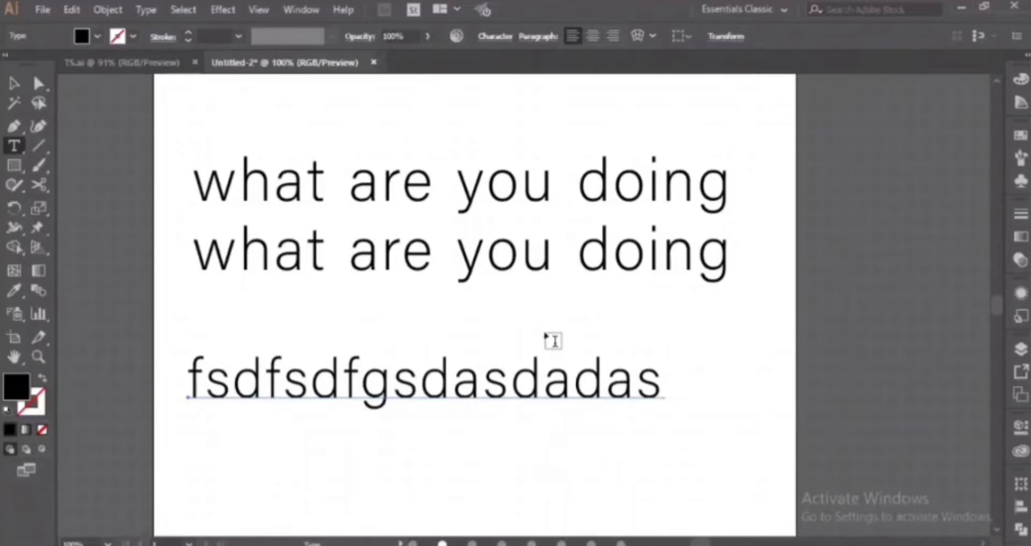
pyautogui.click(873, 338)
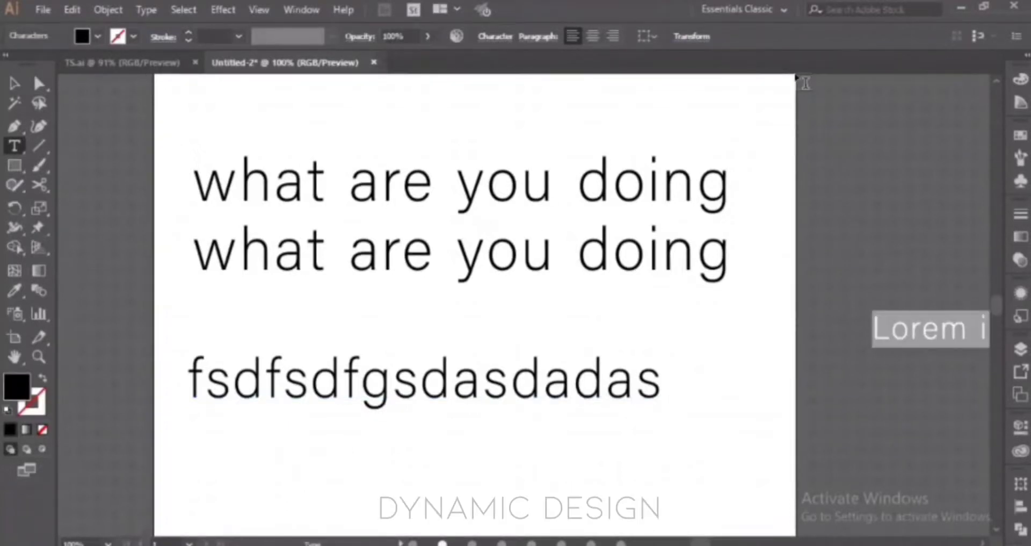
pyautogui.press('Escape')
pyautogui.press('Delete')
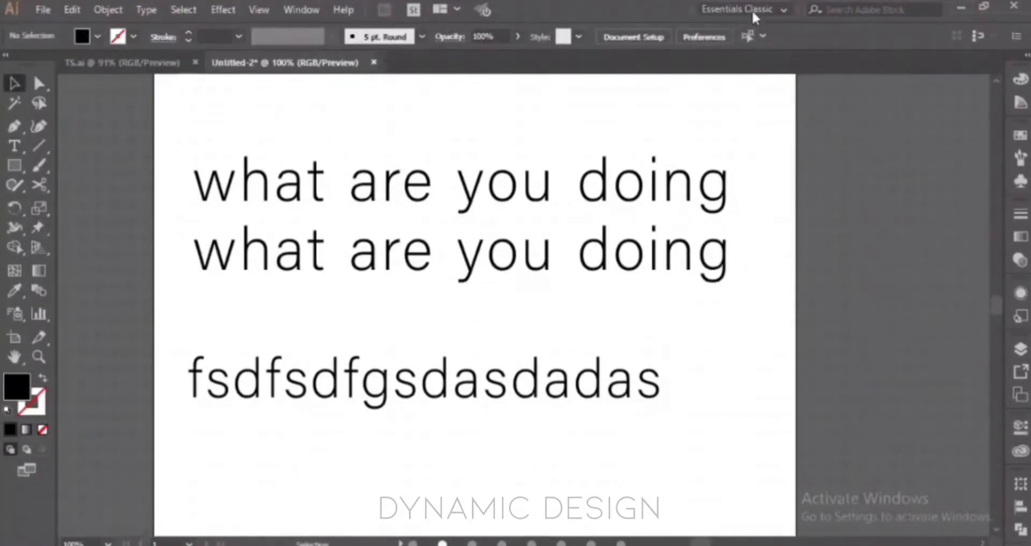
# Switch the workspace to Essentials and back to Essentials Classic.
pyautogui.click(783, 11)
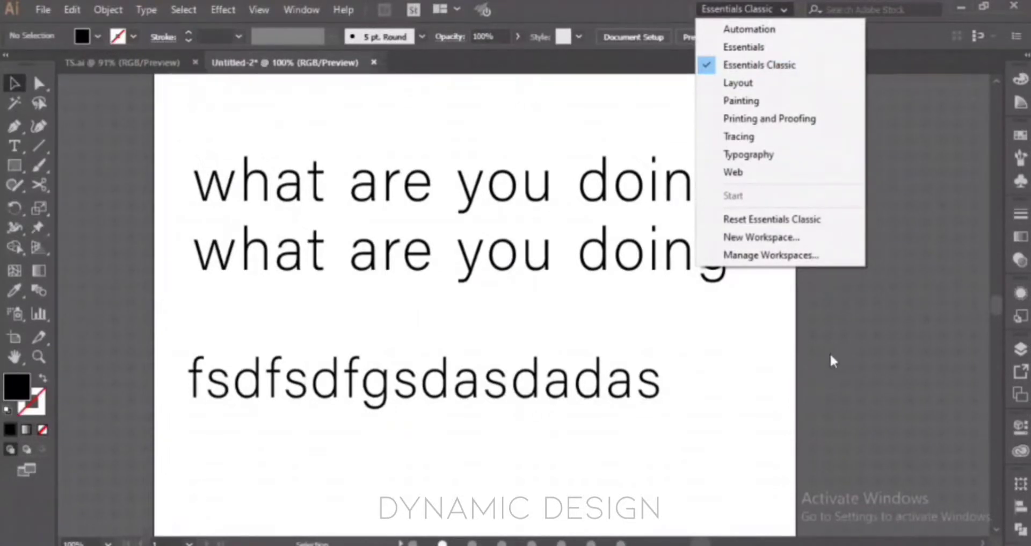
pyautogui.click(755, 49)
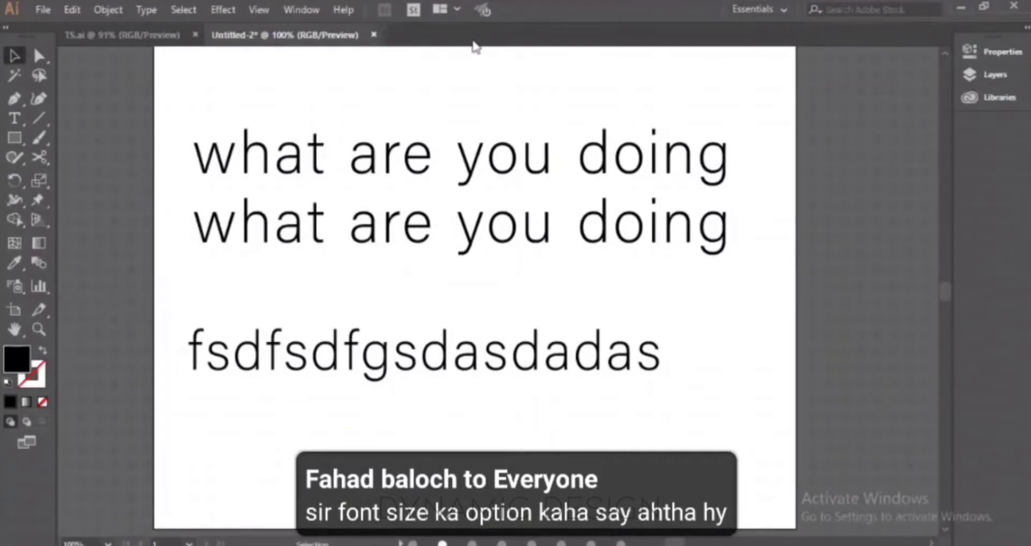
pyautogui.click(767, 11)
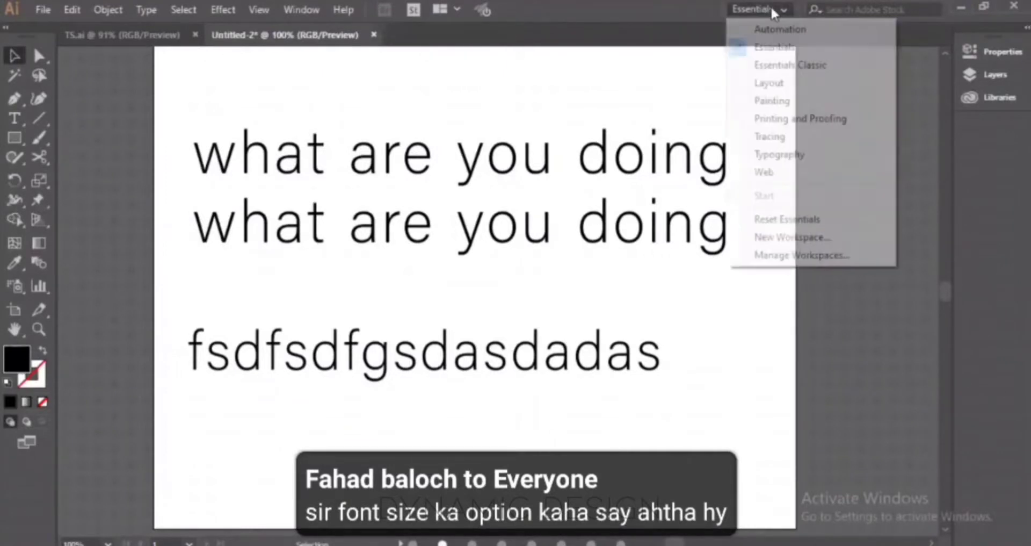
pyautogui.click(787, 67)
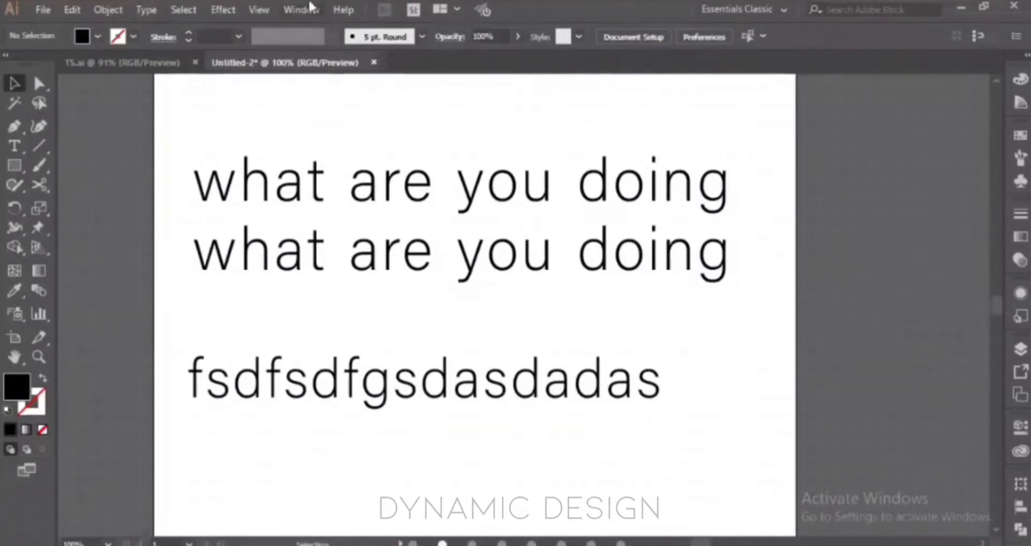
pyautogui.click(299, 10)
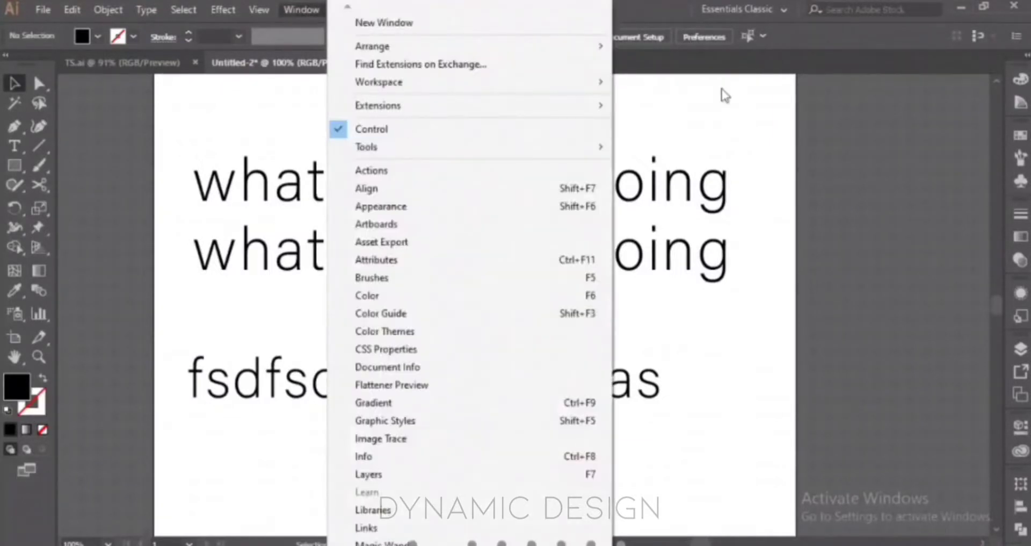
pyautogui.click(999, 117)
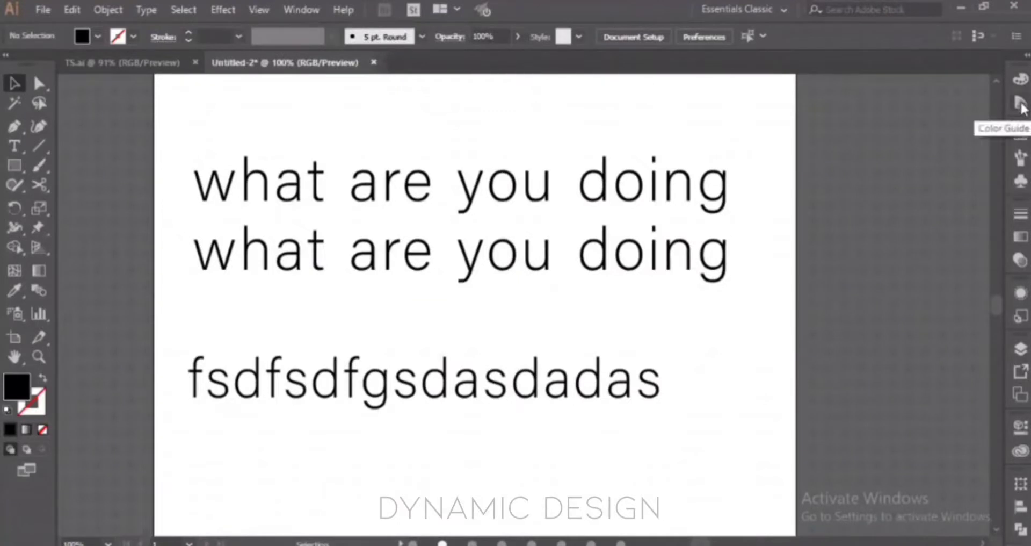
pyautogui.click(289, 11)
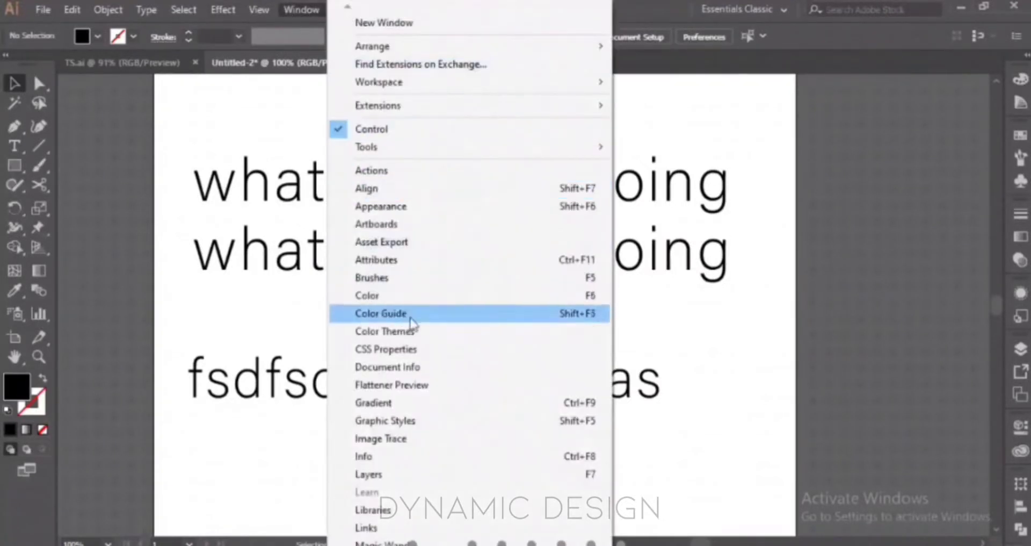
pyautogui.click(870, 265)
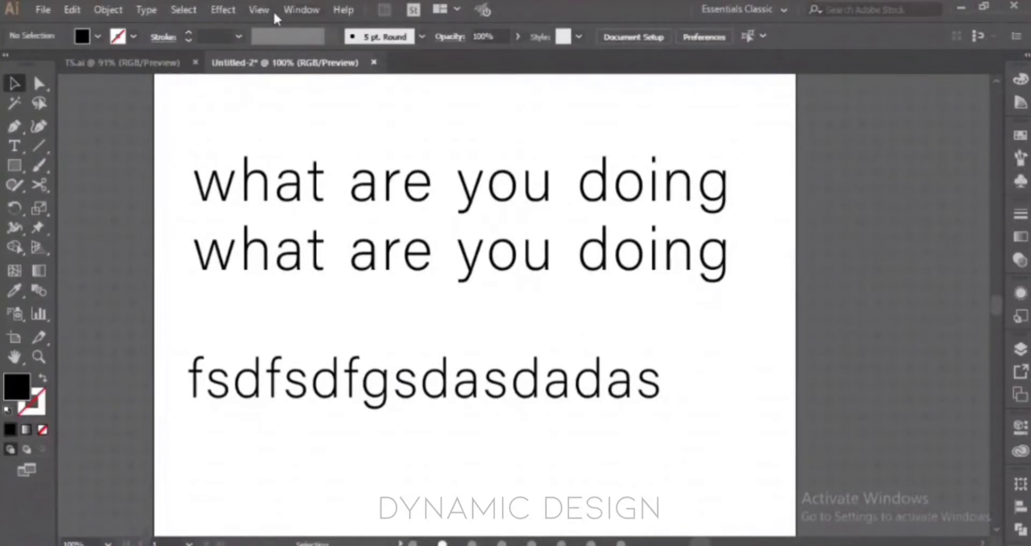
pyautogui.click(299, 10)
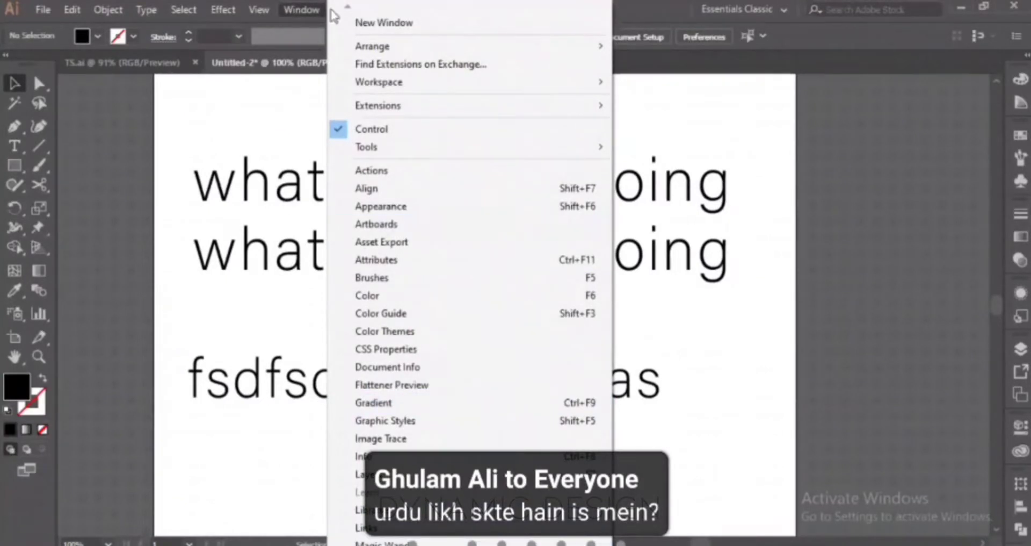
pyautogui.click(862, 311)
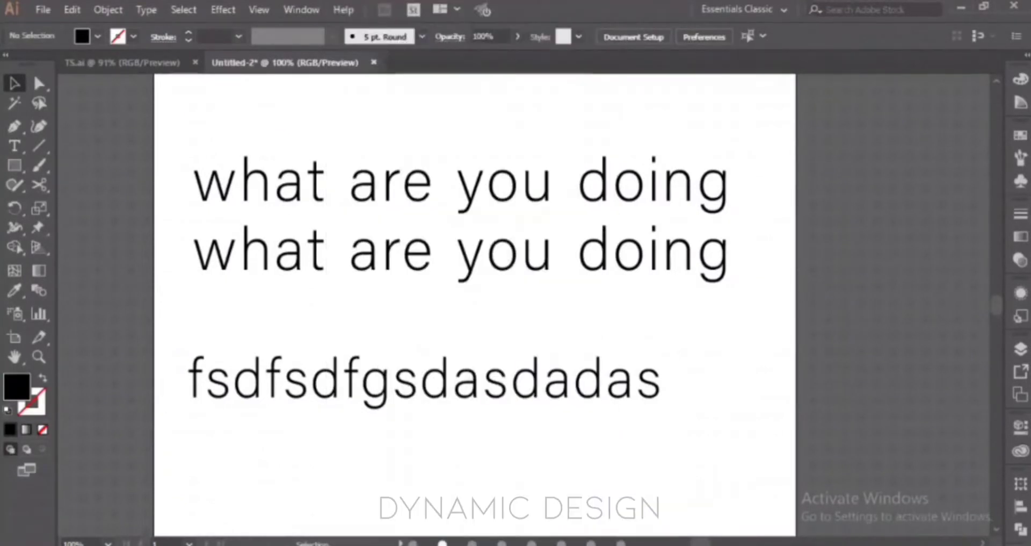
pyautogui.click(443, 544)
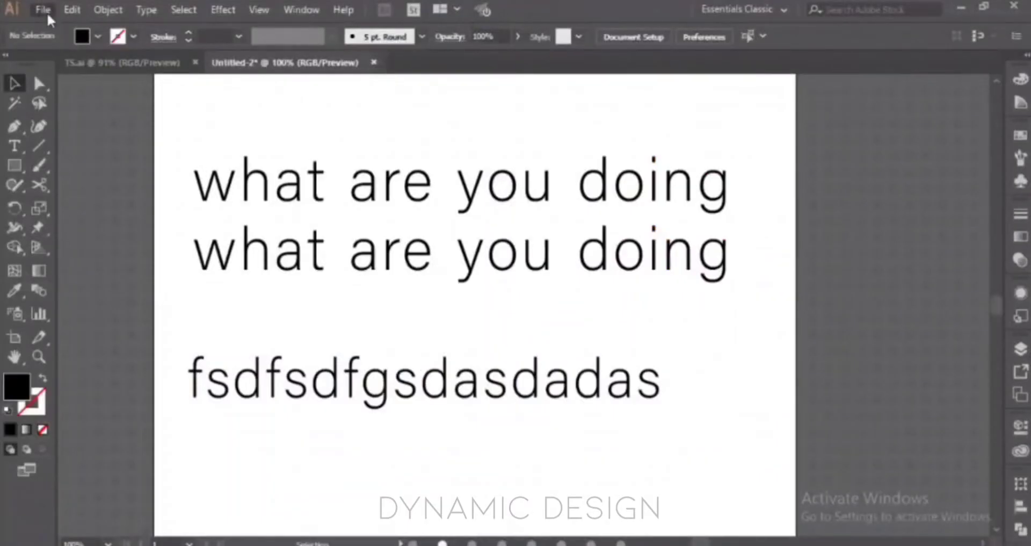
# Enable Show Indic Options in the Type preferences.
pyautogui.click(43, 9)
pyautogui.moveTo(72, 10)
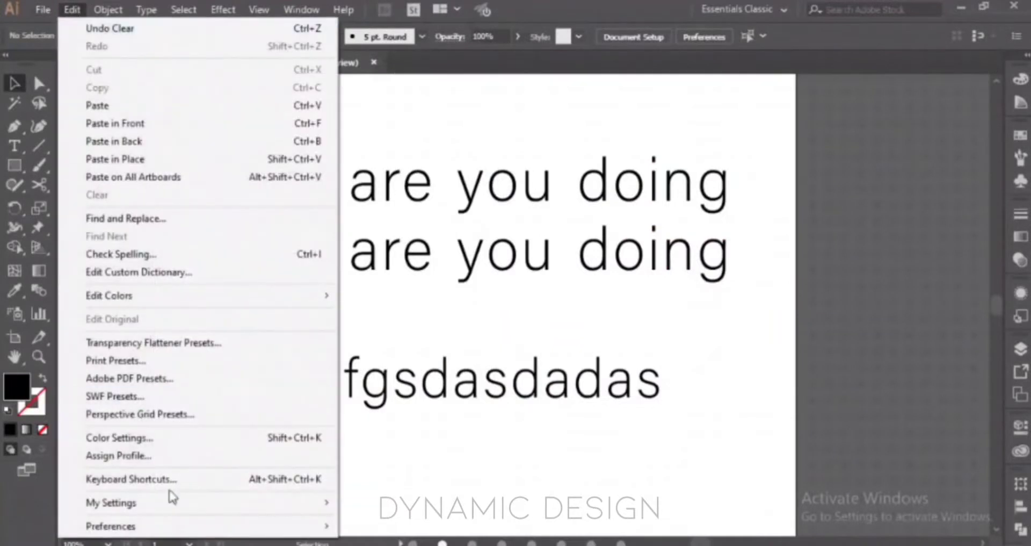
pyautogui.moveTo(299, 530)
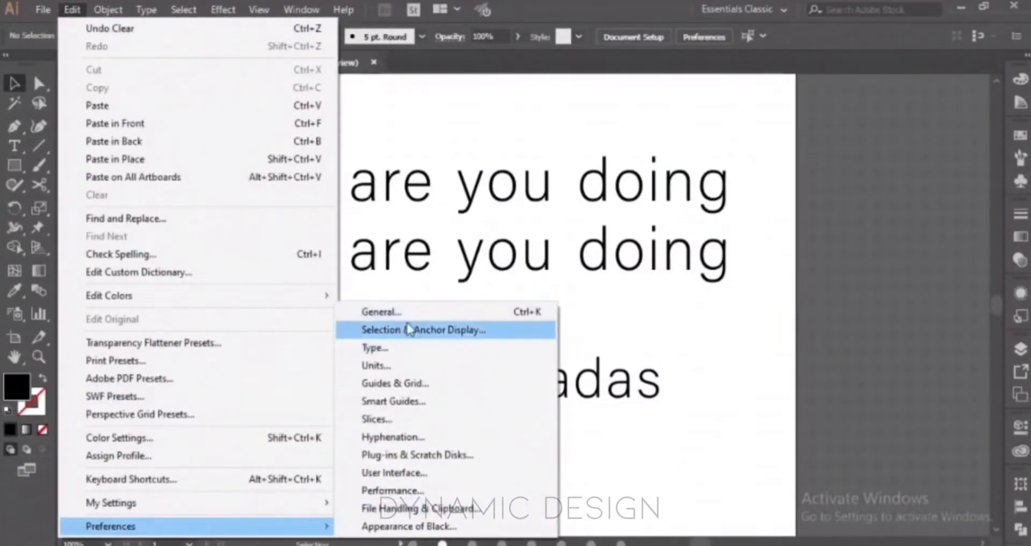
pyautogui.click(409, 348)
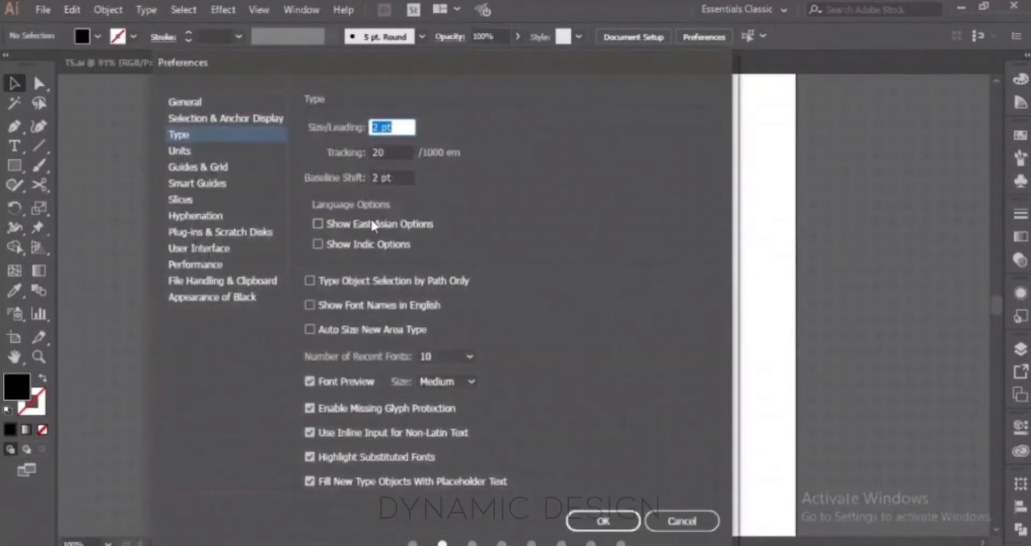
pyautogui.click(351, 245)
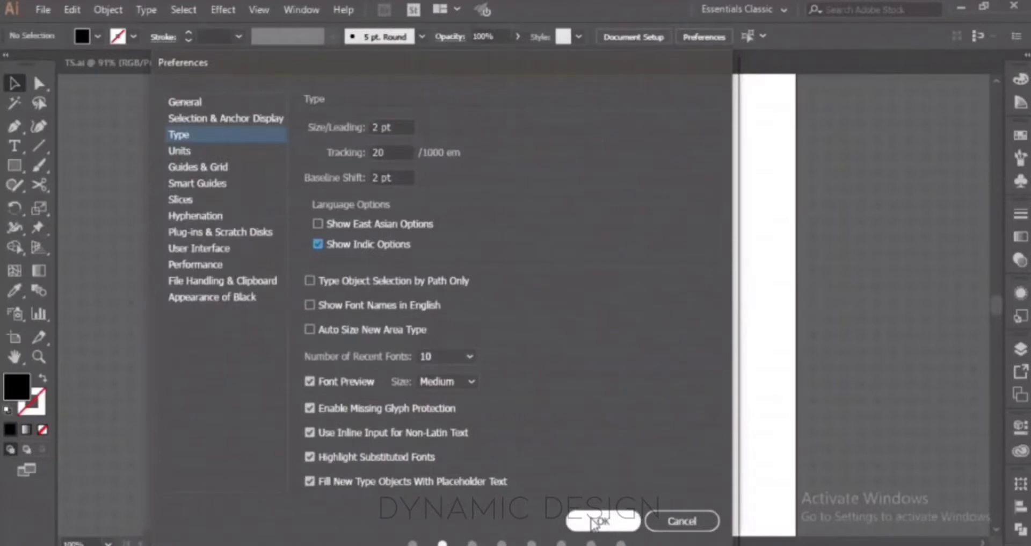
pyautogui.click(597, 521)
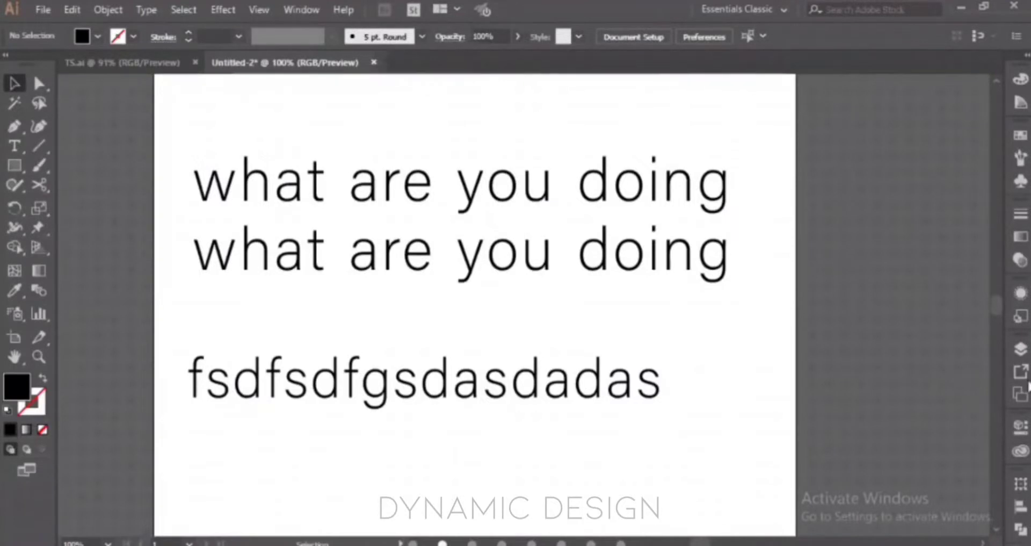
# Select the "fsdfsdfgsdasdadas" text and show its character settings.
pyautogui.click(1016, 438)
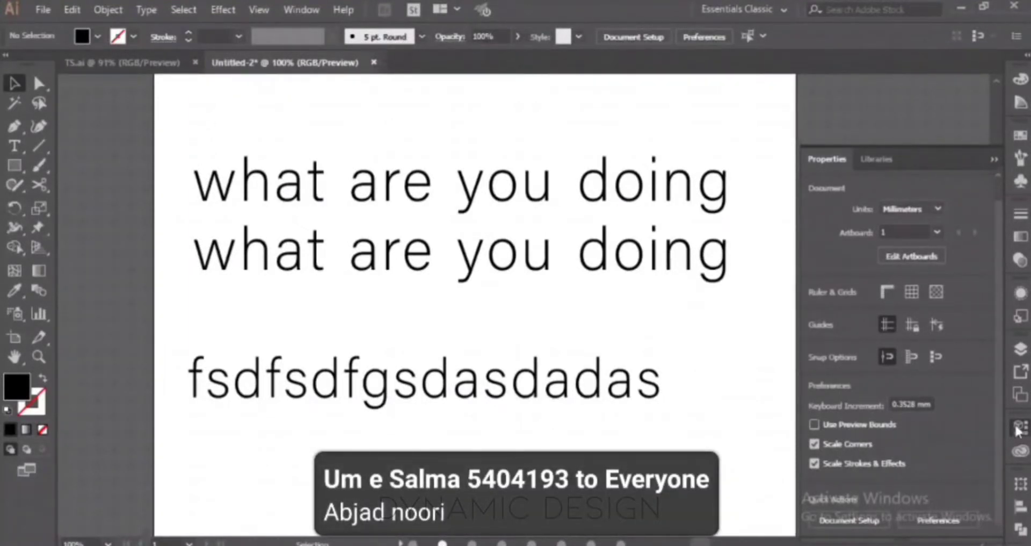
pyautogui.click(606, 369)
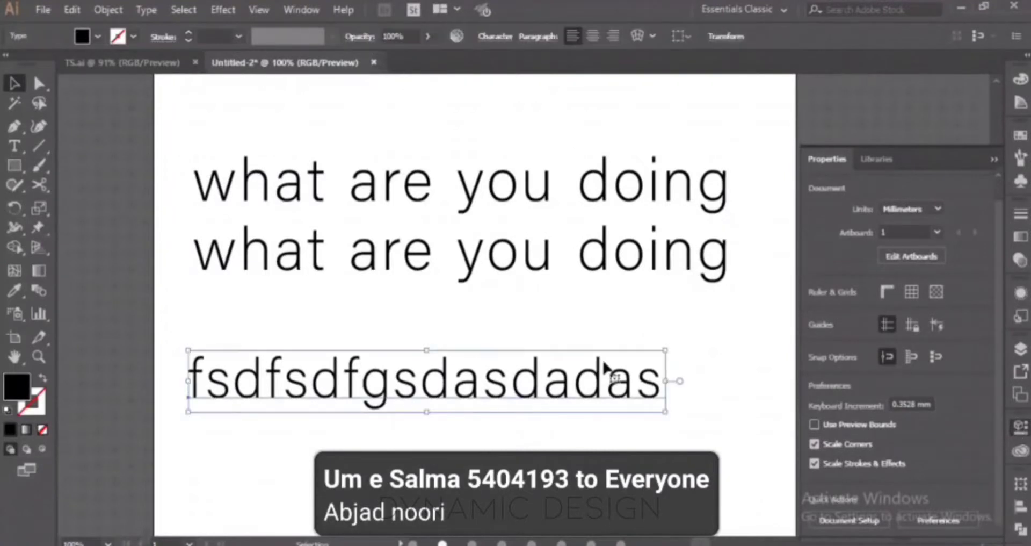
pyautogui.click(979, 450)
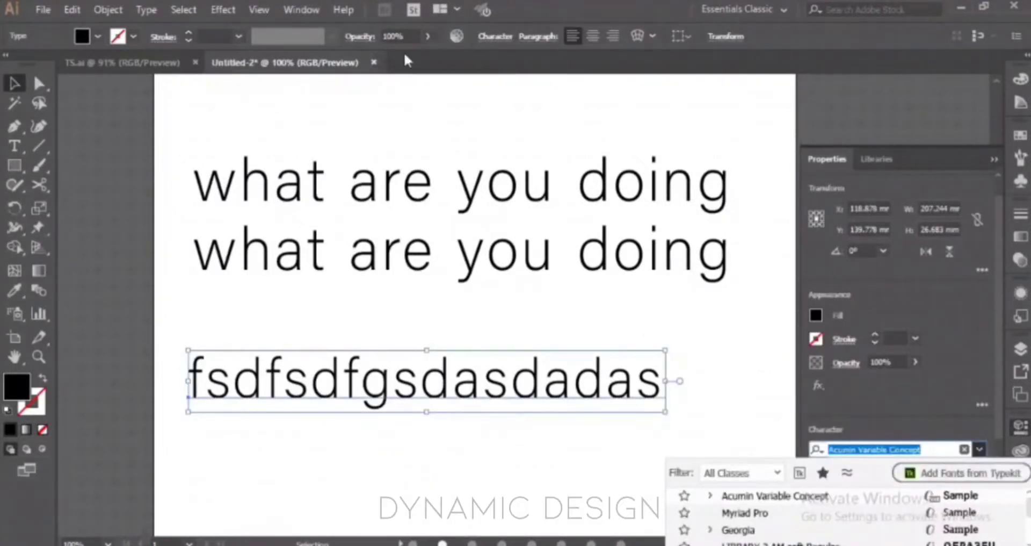
pyautogui.click(501, 41)
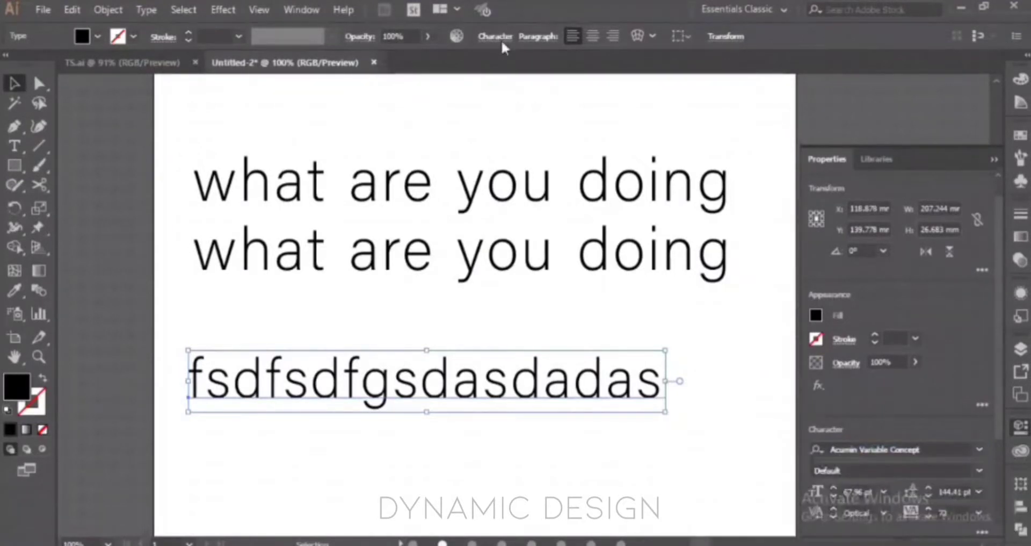
pyautogui.click(501, 37)
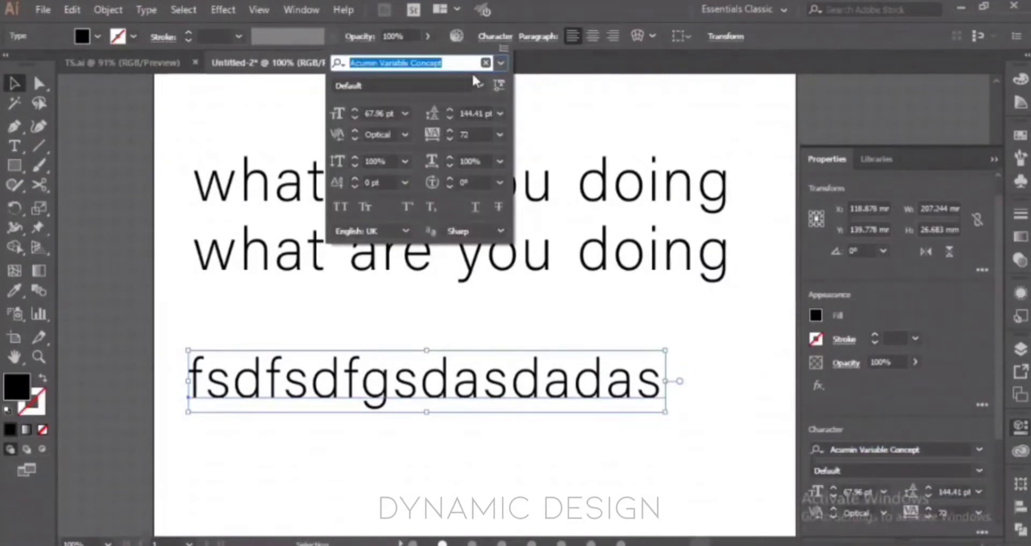
# Examine the available font families for the selected text, including the non-Latin scripts, and close the list without choosing a font.
pyautogui.click(501, 63)
pyautogui.scroll(-5, 453, 269)
pyautogui.scroll(-15, 452, 269)
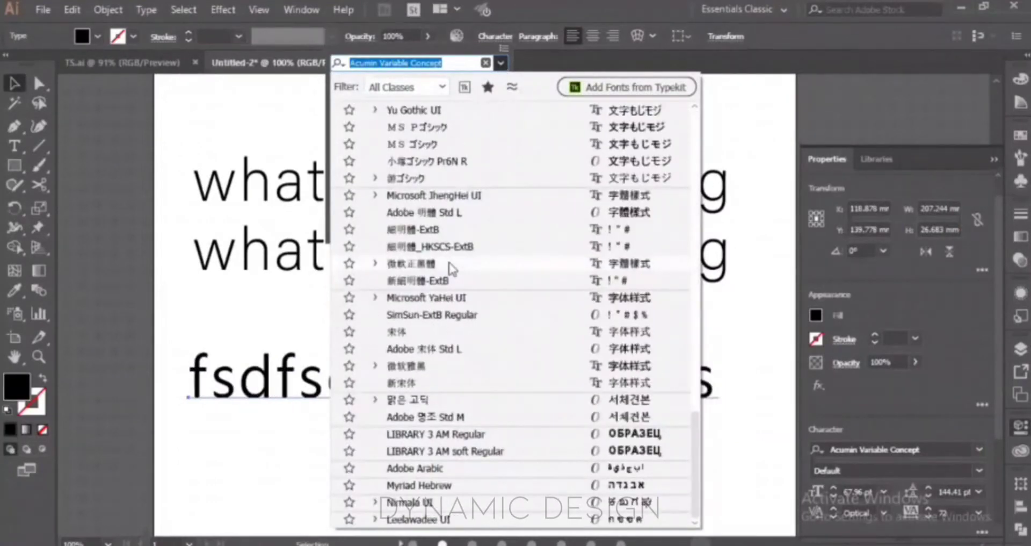
pyautogui.scroll(6, 460, 290)
pyautogui.scroll(2, 465, 307)
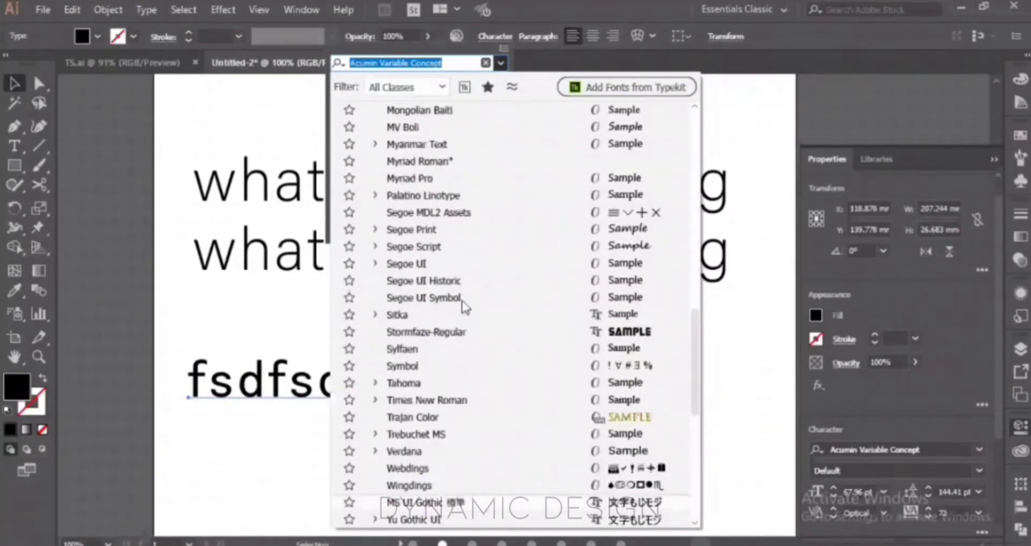
pyautogui.scroll(-7, 464, 307)
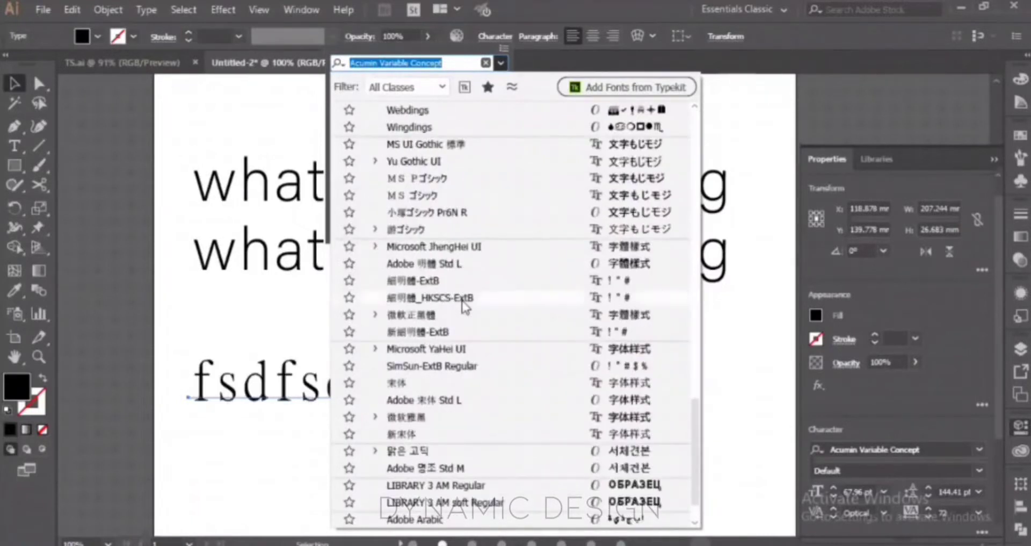
pyautogui.scroll(-1, 472, 317)
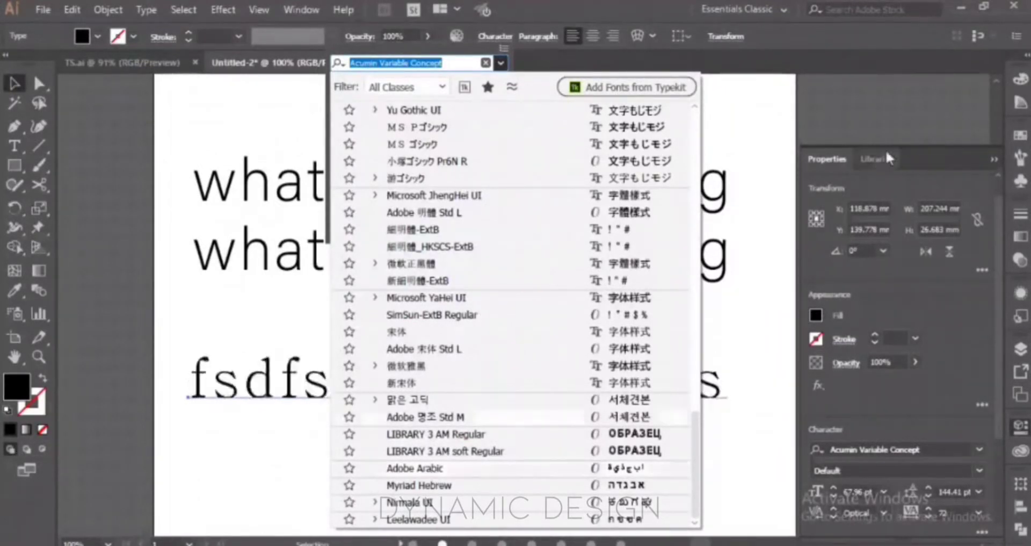
pyautogui.press('Escape')
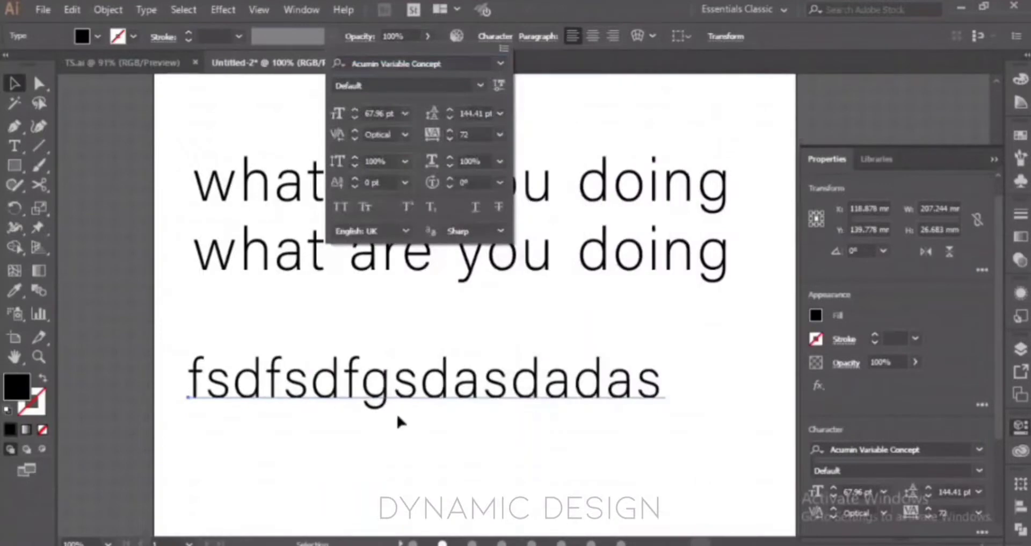
pyautogui.click(449, 374)
# Switch to the Zoom meeting in the browser to read the new chat messages, and return to Illustrator.
pyautogui.hotkey('alt', 'Tab')
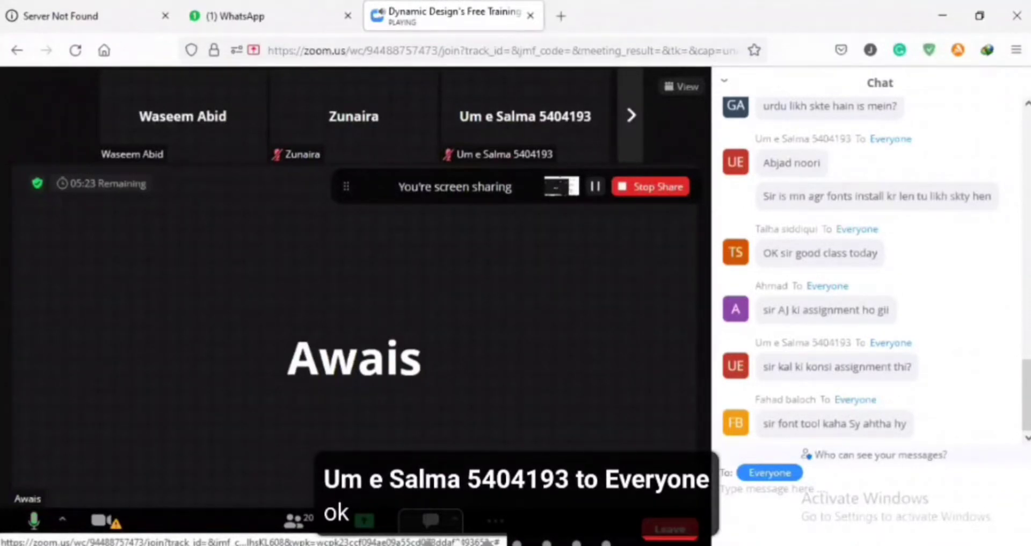
pyautogui.moveTo(666, 545)
pyautogui.click(665, 497)
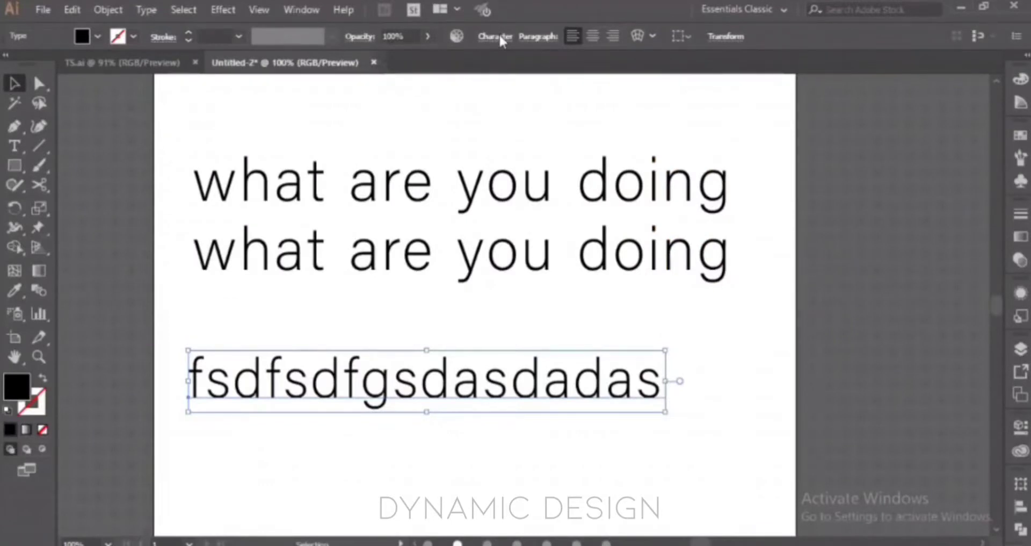
# Show the selected text's character settings and its object properties, and close both.
pyautogui.click(502, 41)
pyautogui.hotkey('alt', 'Tab')
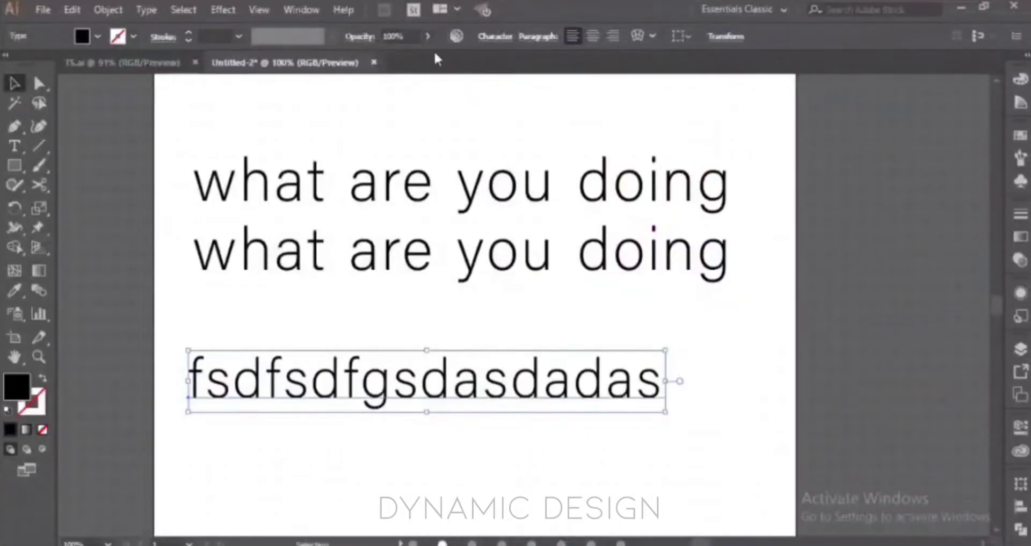
pyautogui.hotkey('ctrl', 't')
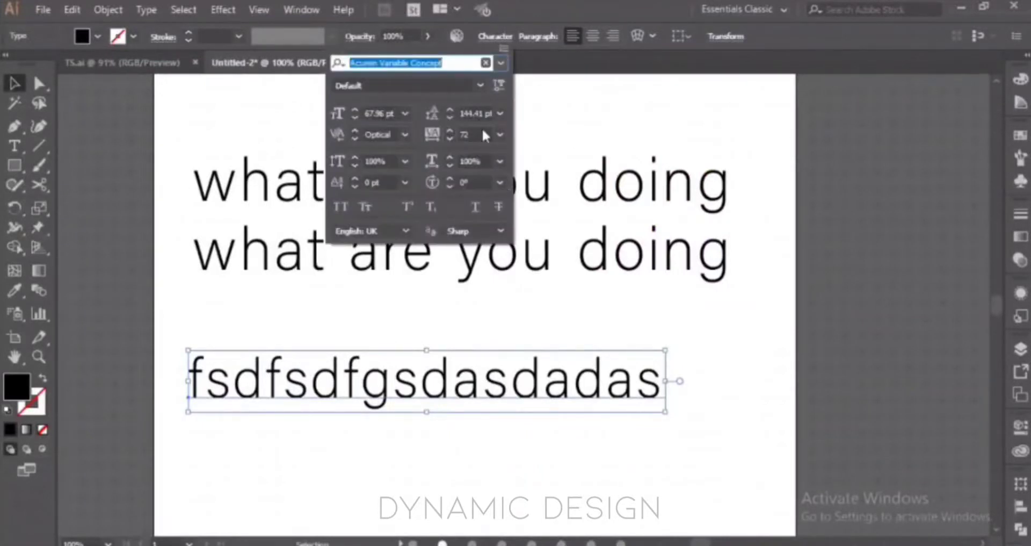
pyautogui.click(887, 388)
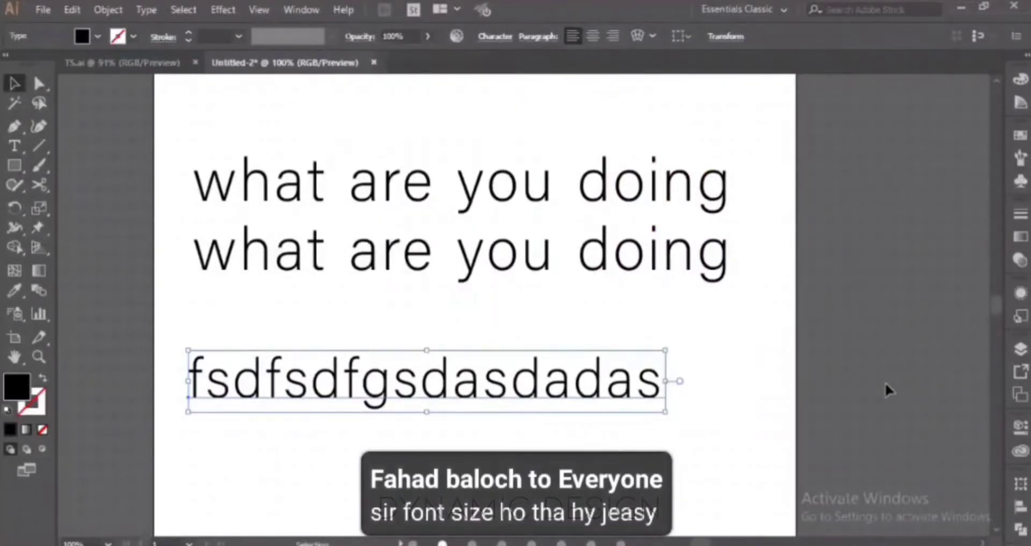
pyautogui.click(1021, 428)
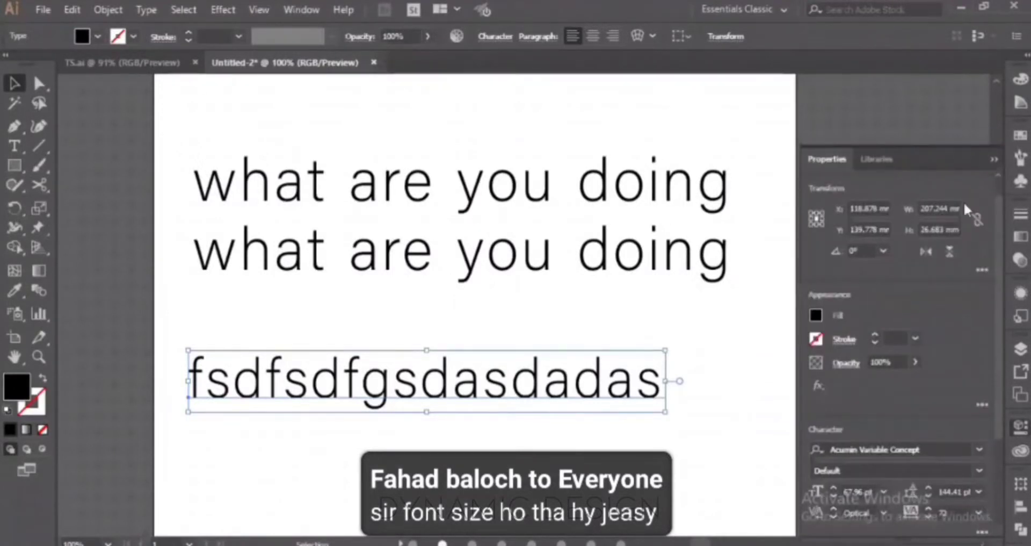
pyautogui.click(995, 160)
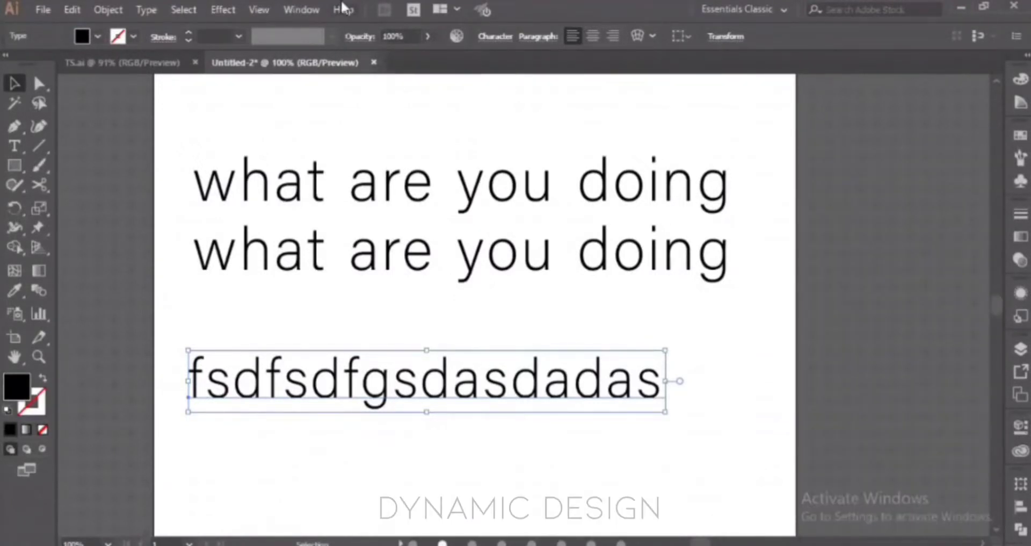
# Bring up the floating Character settings for the selected text and close them again.
pyautogui.click(302, 10)
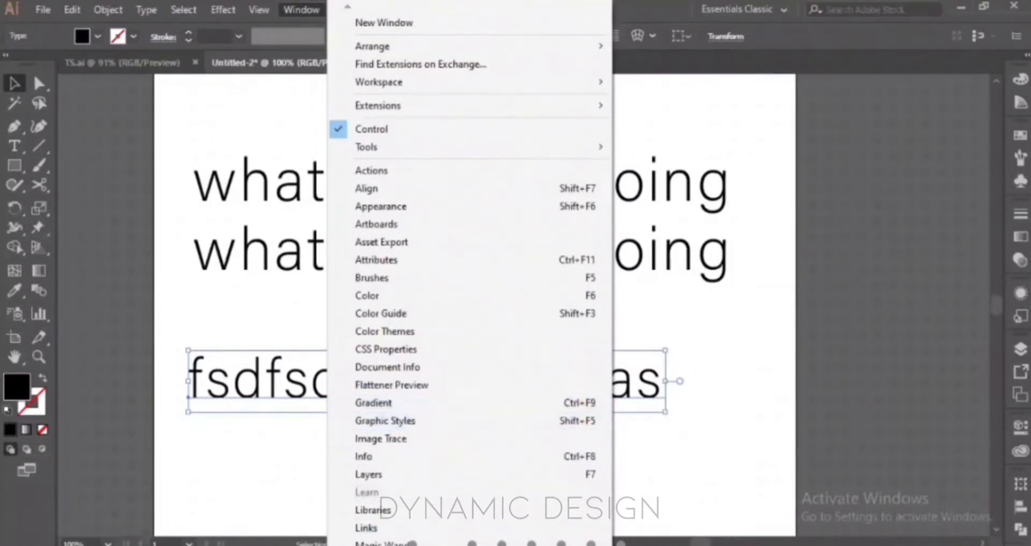
pyautogui.moveTo(451, 544)
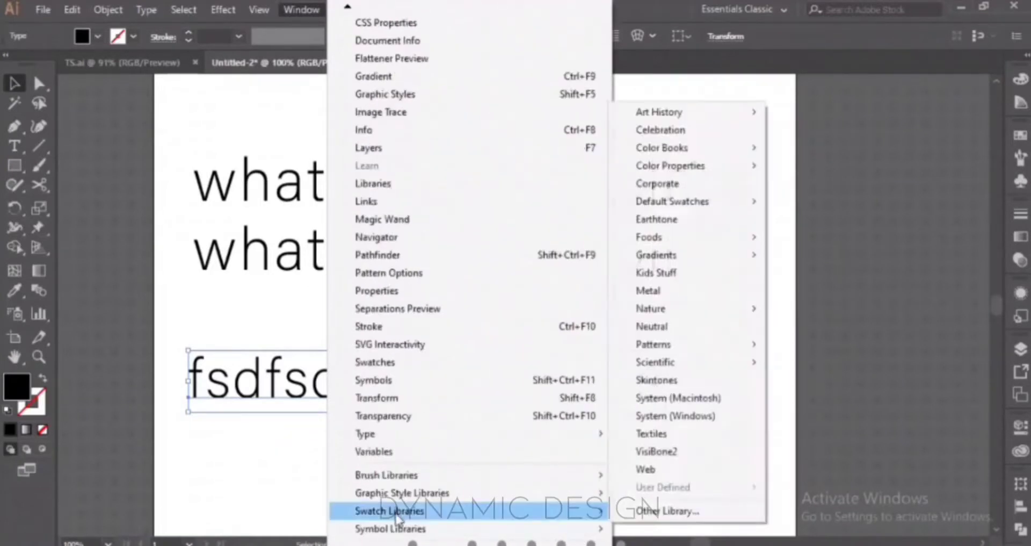
pyautogui.moveTo(411, 439)
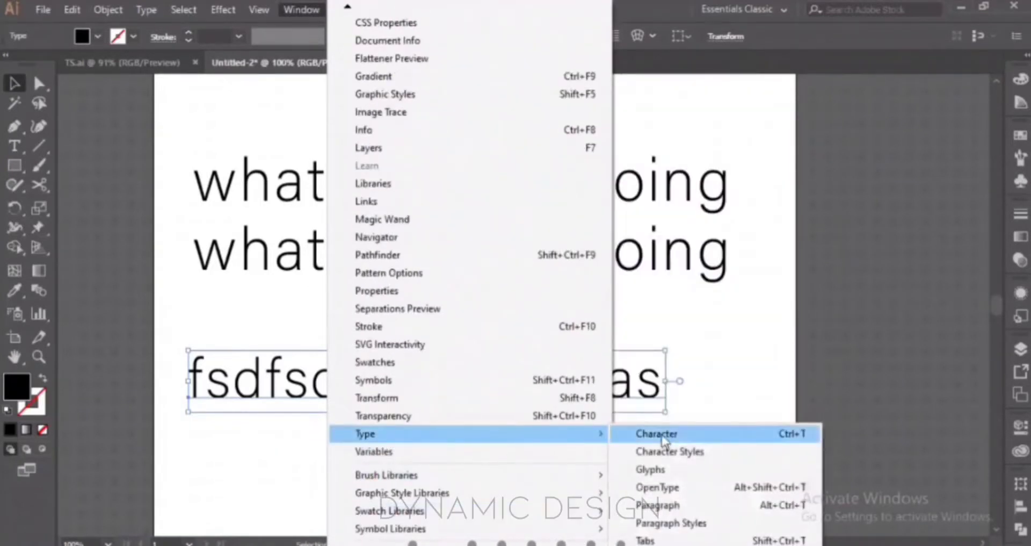
pyautogui.click(686, 436)
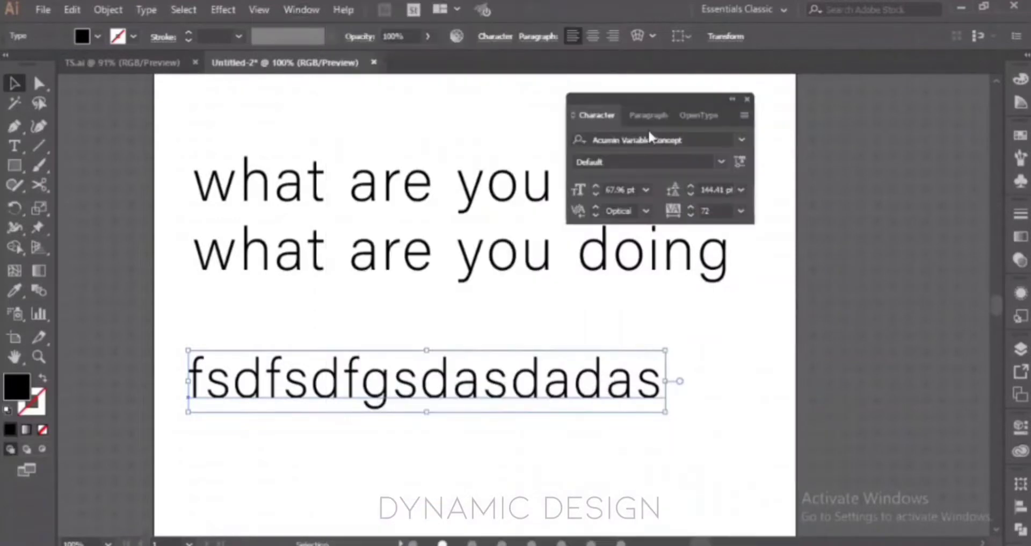
pyautogui.click(748, 100)
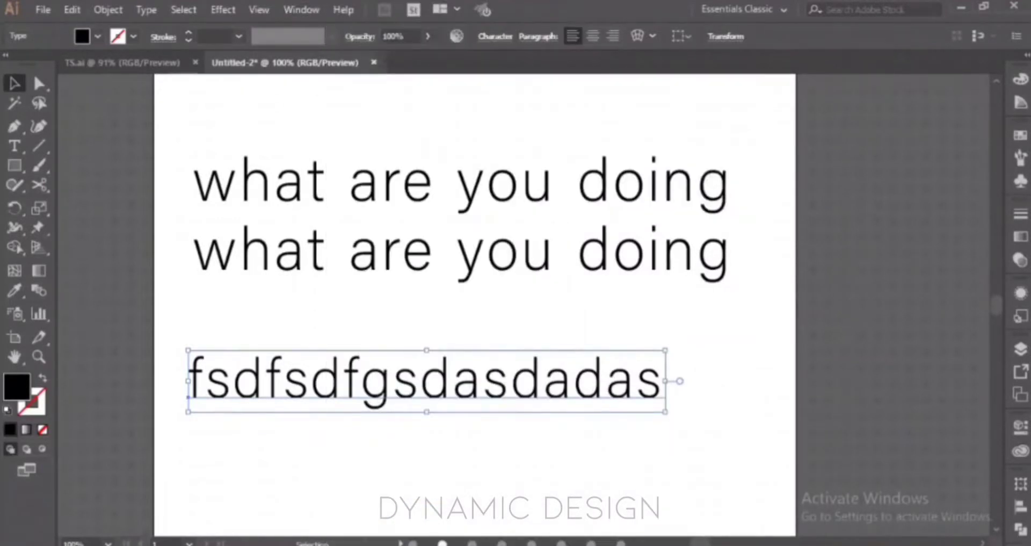
# Place JP.png from the Desktop over the right-hand part of the two "what are you doing" lines, and view the image's available commands.
pyautogui.hotkey('alt', 'Tab')
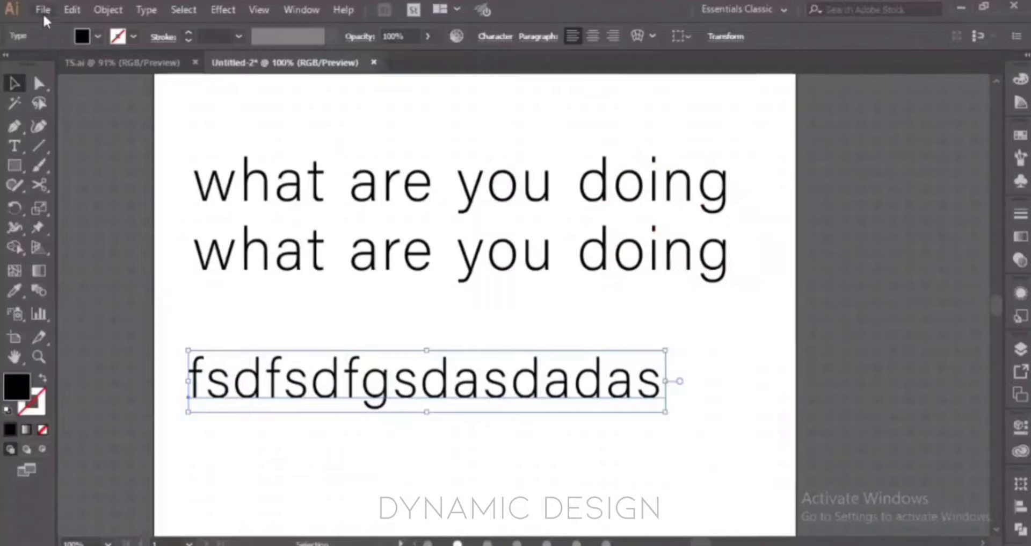
pyautogui.click(43, 10)
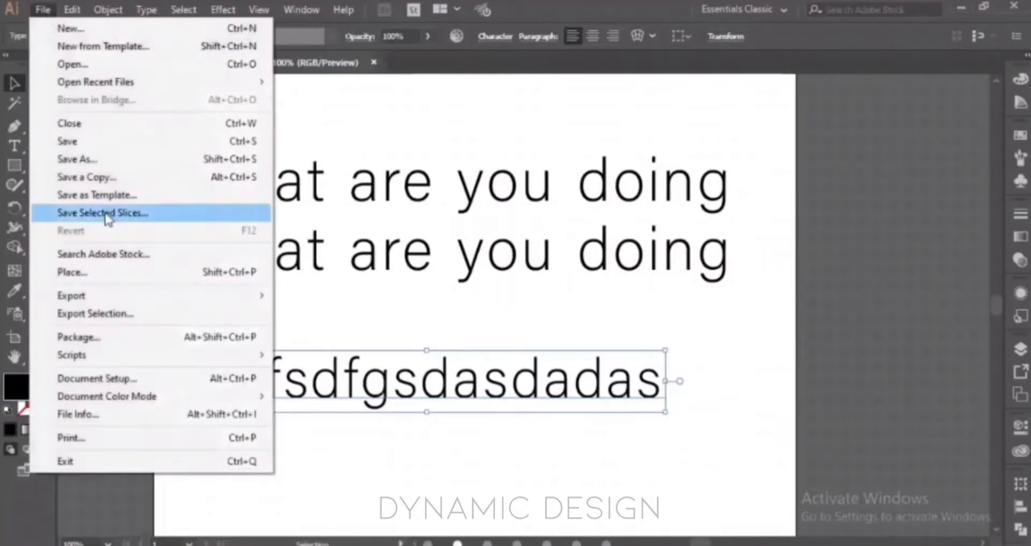
pyautogui.click(124, 278)
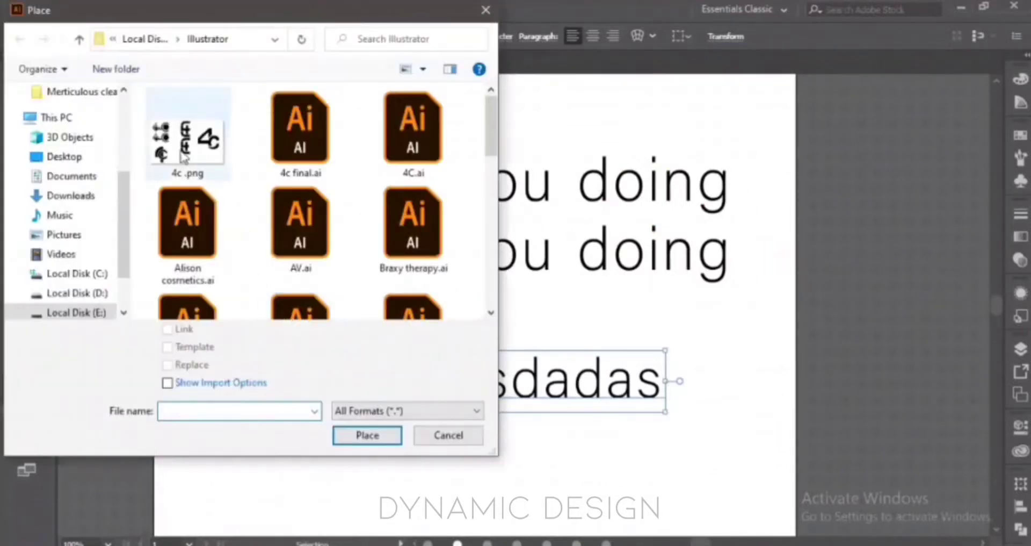
pyautogui.click(94, 157)
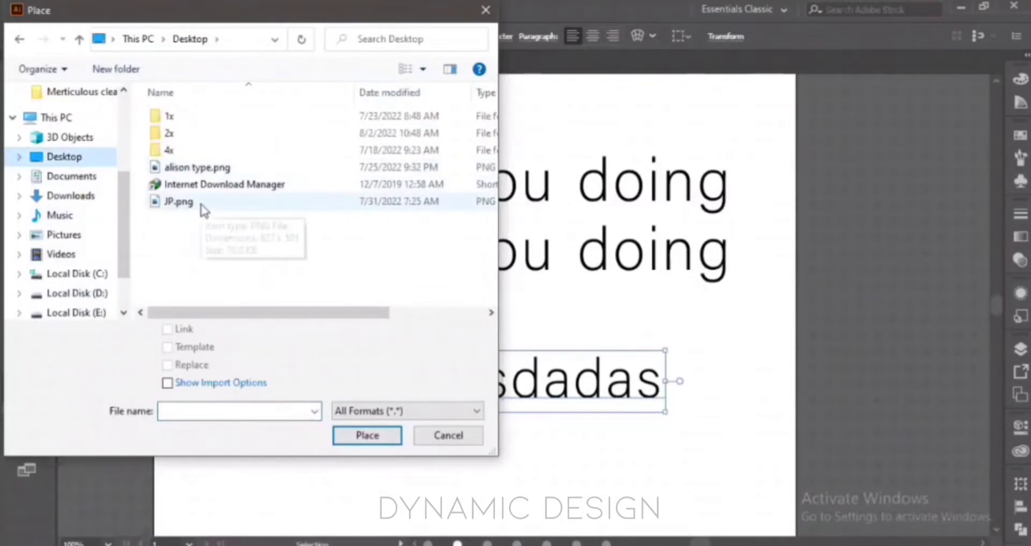
pyautogui.click(169, 203)
pyautogui.click(367, 435)
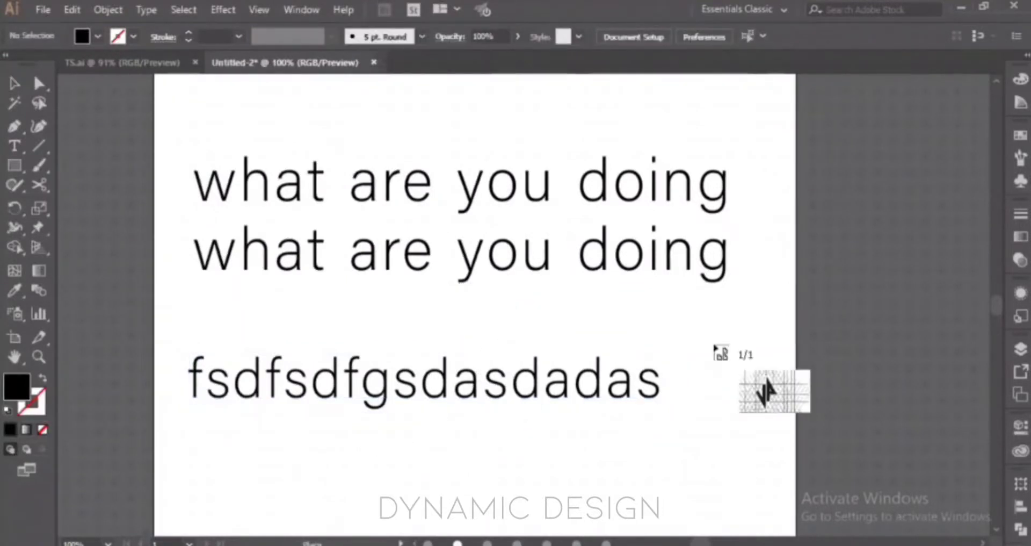
pyautogui.moveTo(487, 96); pyautogui.dragTo(778, 535)
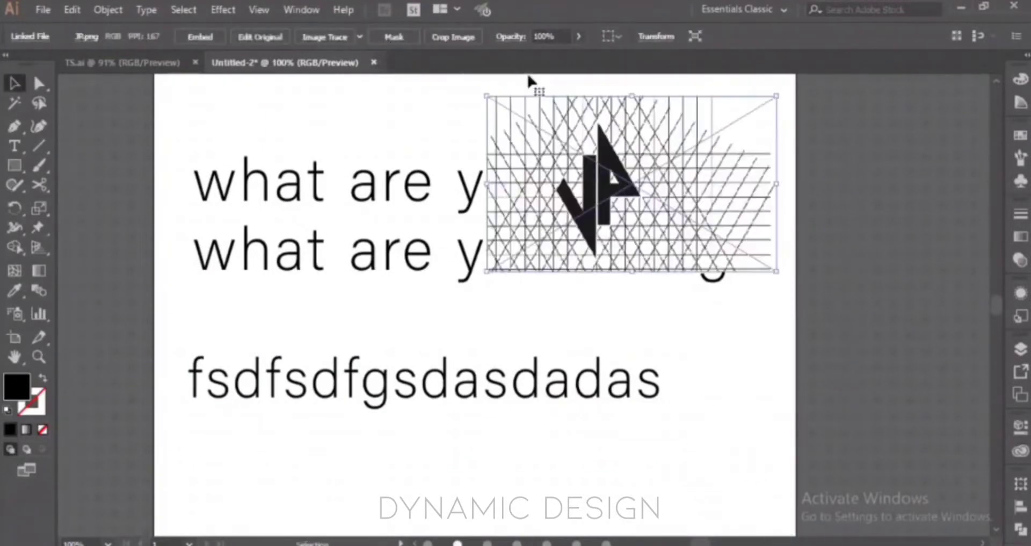
pyautogui.rightClick(641, 195)
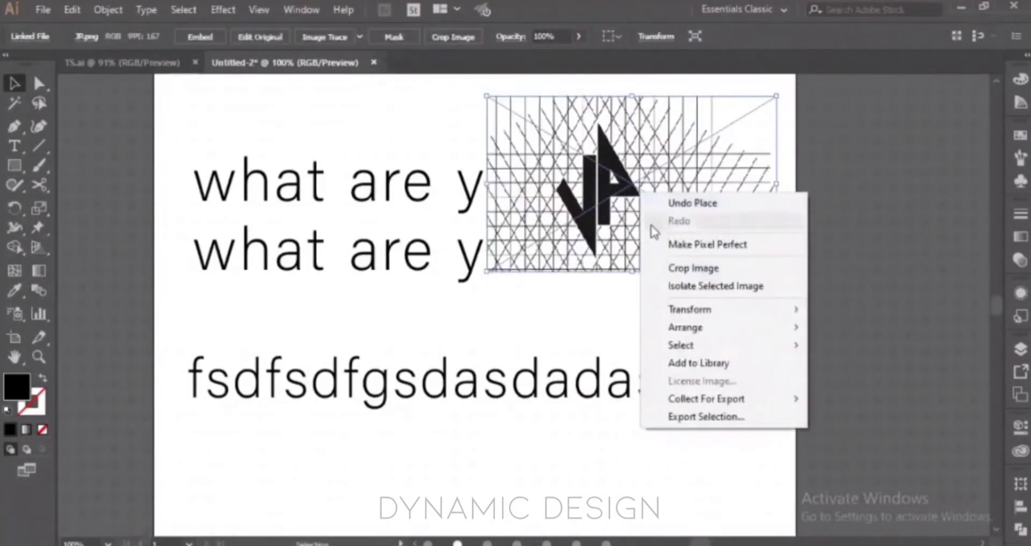
pyautogui.click(532, 173)
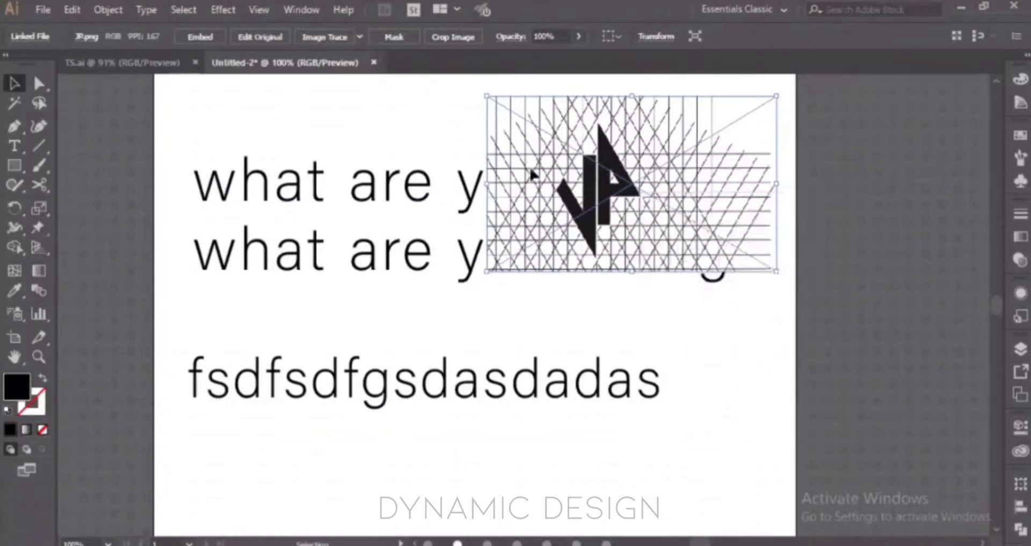
# Embed the placed JP.png image in the document, move it down over the second and third text lines, and deselect it.
pyautogui.click(201, 36)
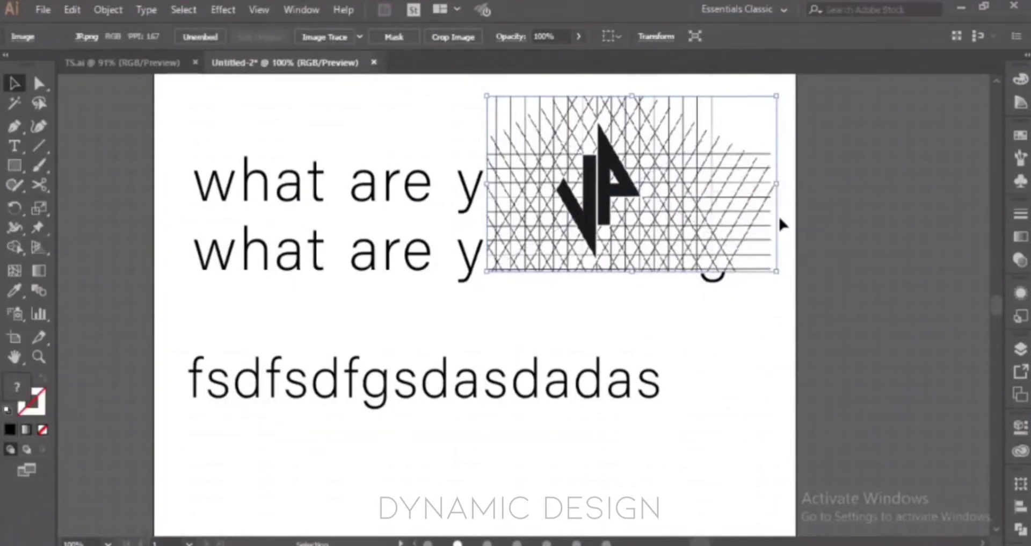
pyautogui.moveTo(626, 190); pyautogui.dragTo(637, 291)
pyautogui.hotkey('ctrl', 'shift', 'a')
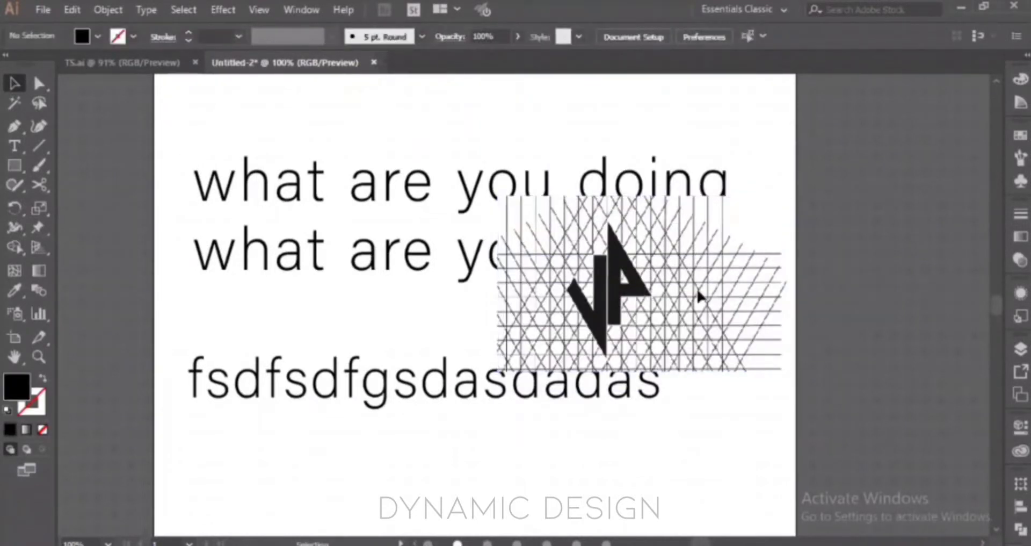
# Delete the embedded JP.png image from the artboard.
pyautogui.click(685, 316)
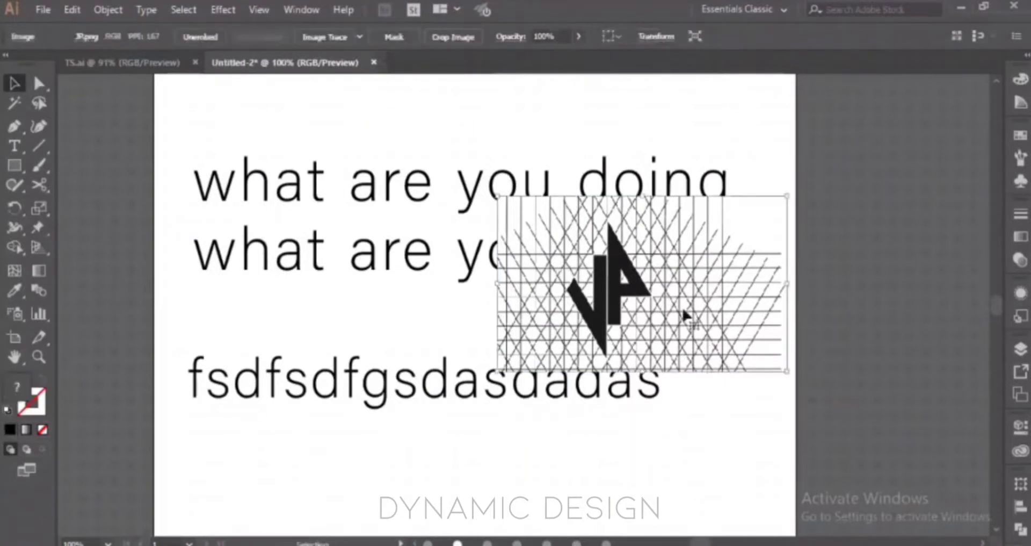
pyautogui.press('Delete')
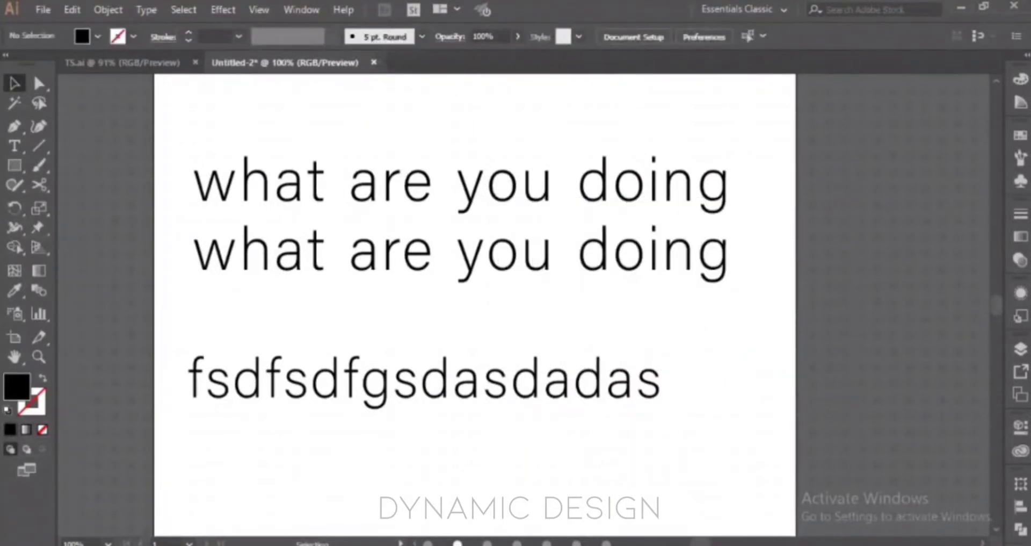
# Switch to the Zoom meeting in the browser to check the chat for questions, and return to Illustrator.
pyautogui.hotkey('alt', 'Tab')
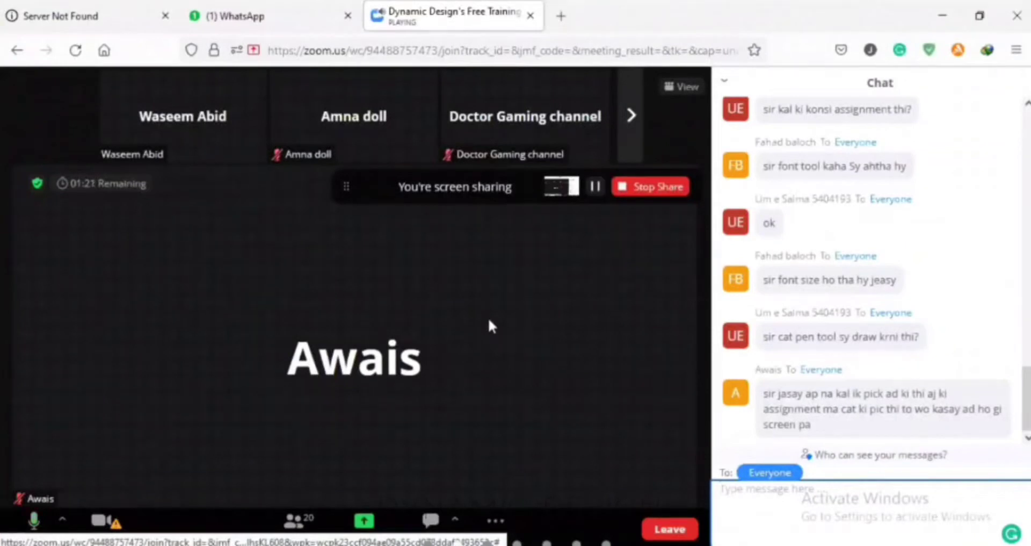
pyautogui.moveTo(665, 544)
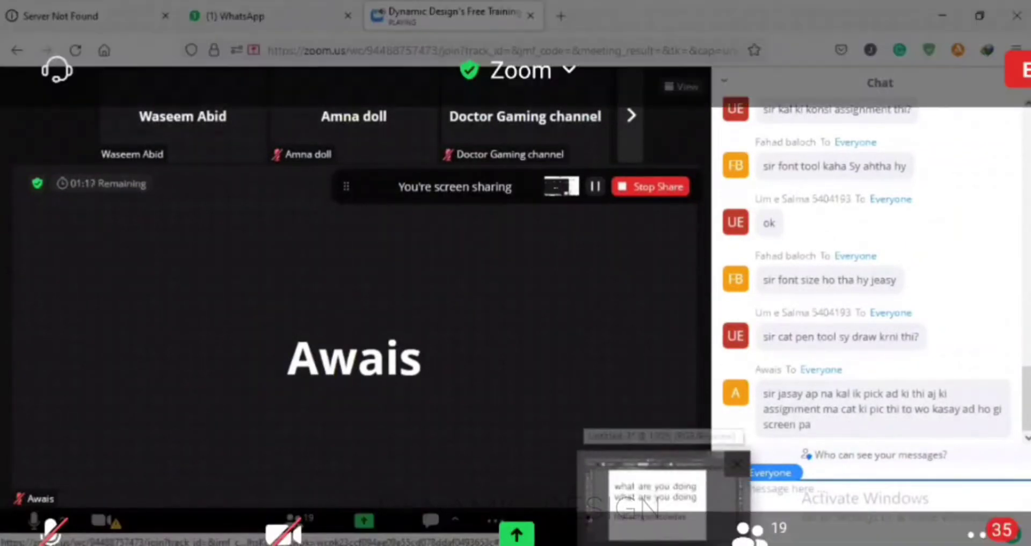
pyautogui.click(658, 497)
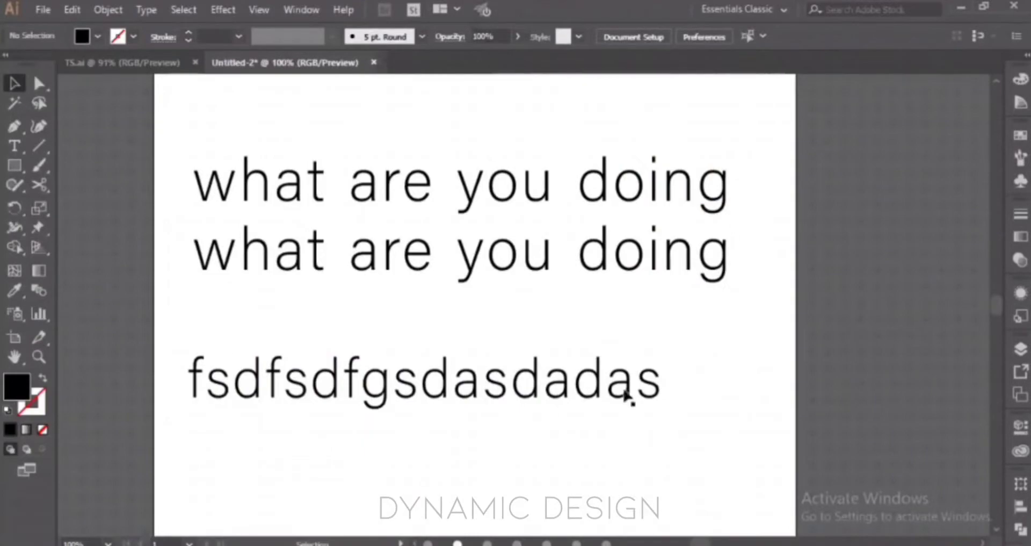
# Switch back to the Zoom meeting in the browser, read the latest chat question, and close the chat.
pyautogui.hotkey('alt', 'Tab')
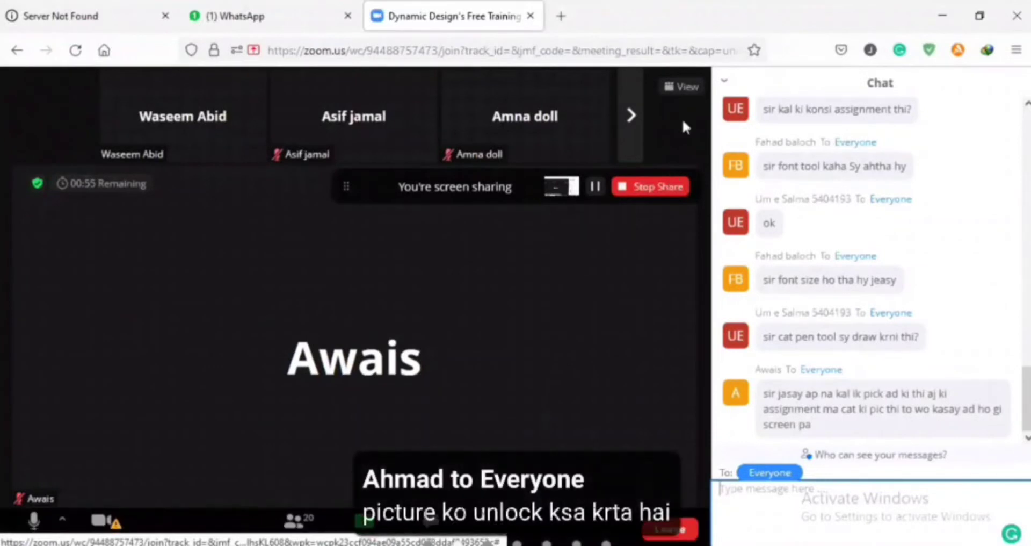
pyautogui.click(724, 80)
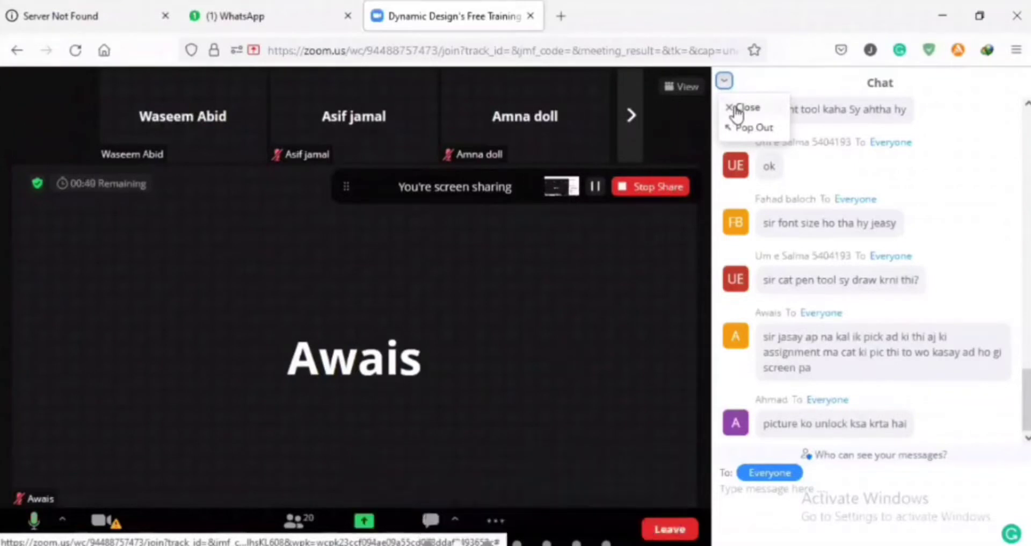
pyautogui.click(741, 108)
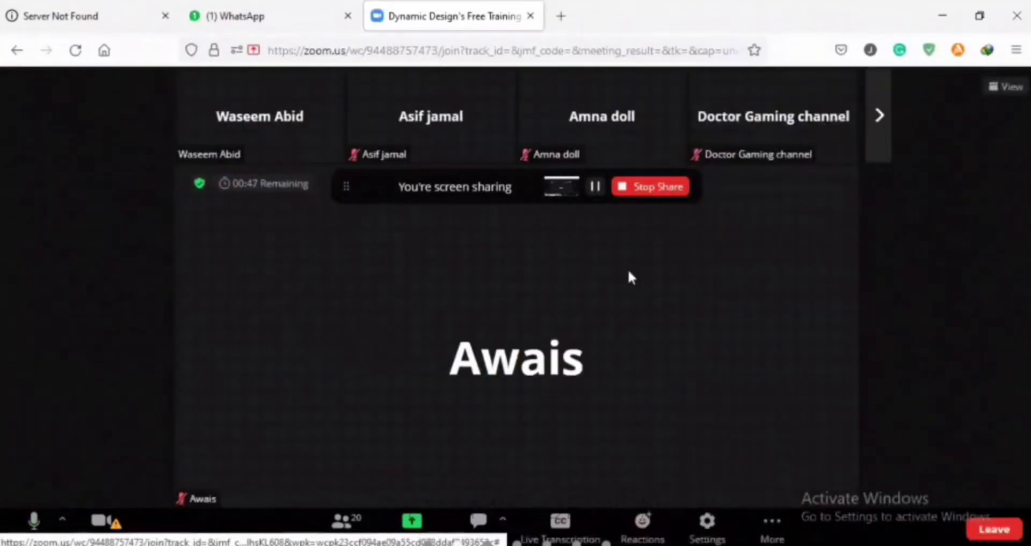